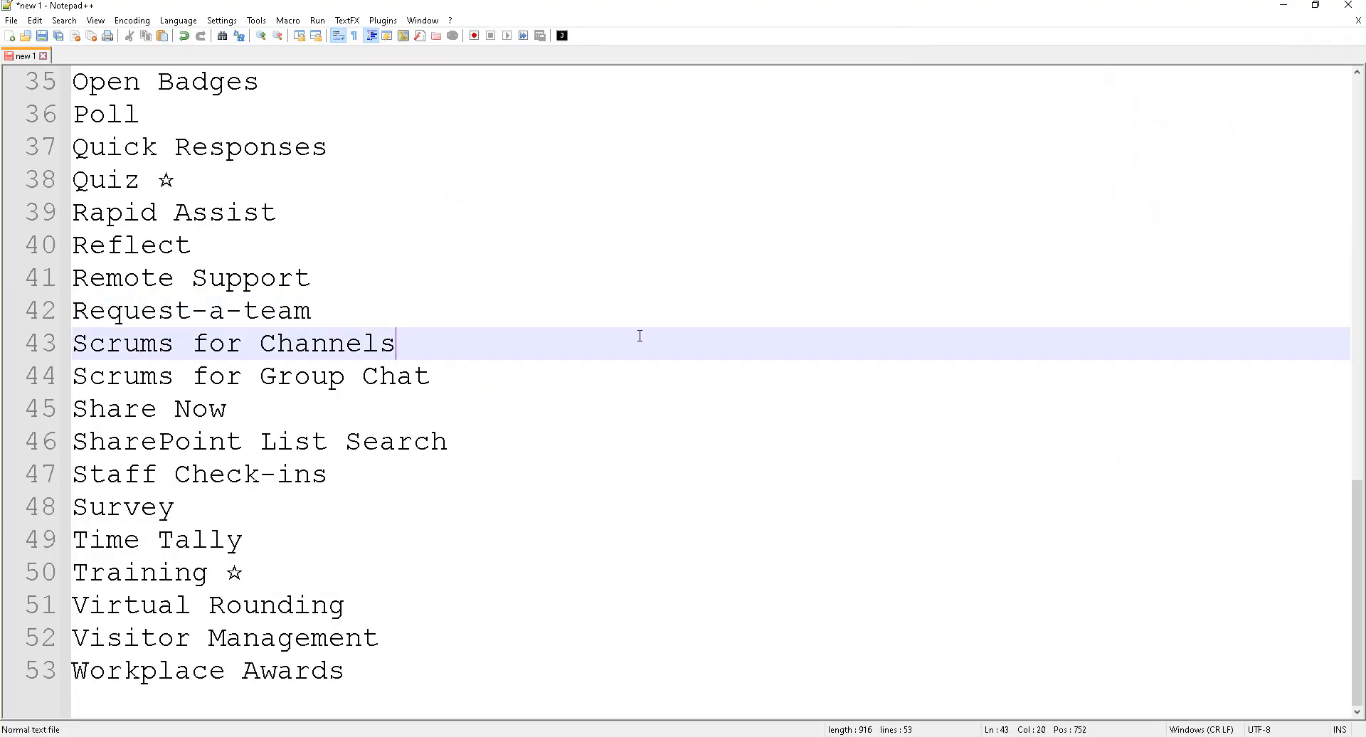
Step: Review the list of Teams app templates, checking its last entry, Workplace Awards, and its first, Adoption Bot
{"action": "key", "text": "ctrl+End"}
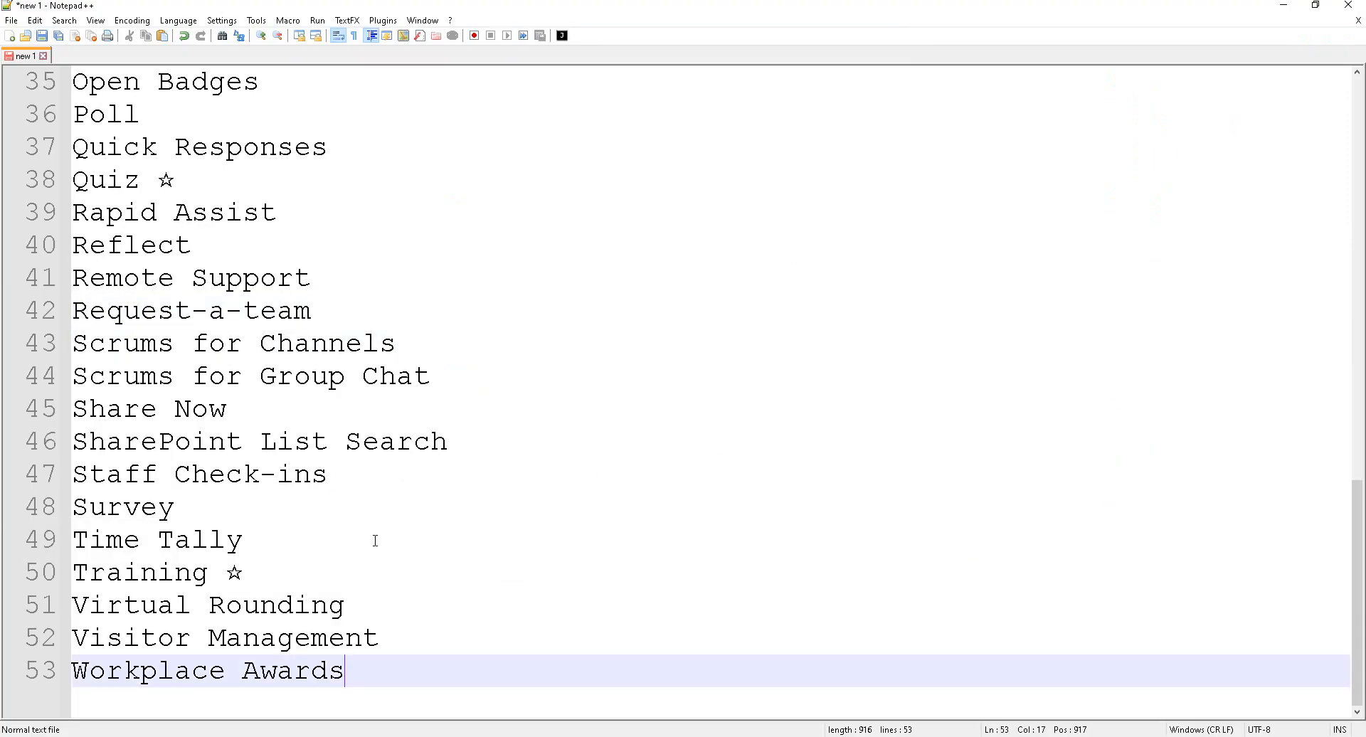
{"action": "left_click_drag", "start_coordinate": [401, 697], "coordinate": [46, 648]}
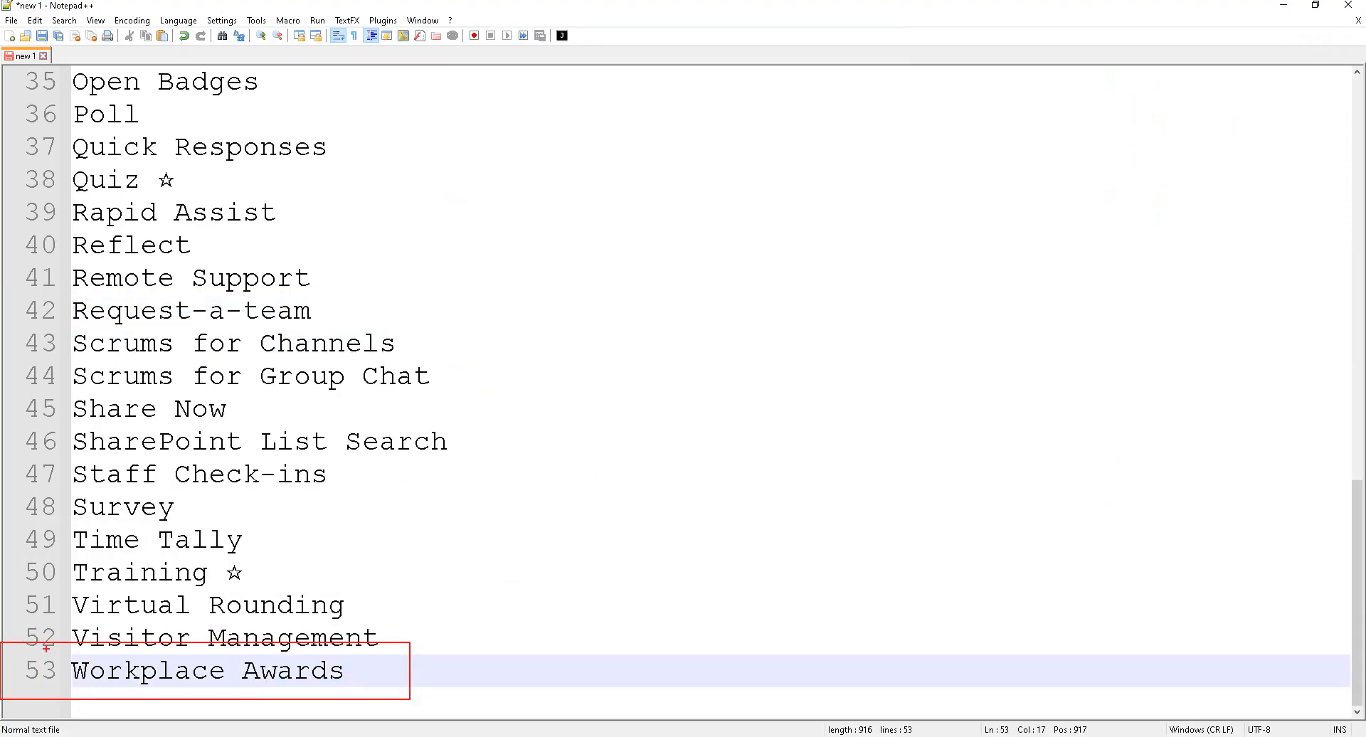
{"action": "left_click_drag", "start_coordinate": [362, 672], "coordinate": [468, 626]}
{"action": "key", "text": "Escape"}
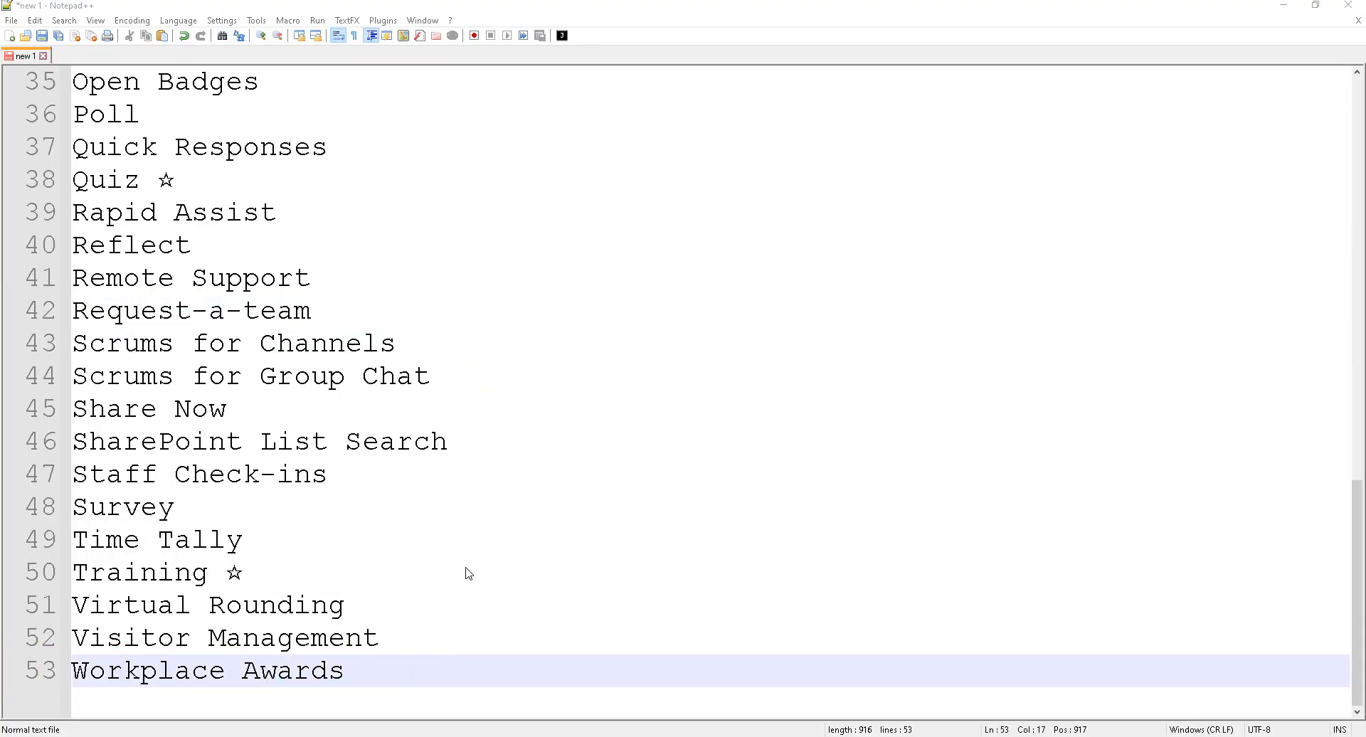
{"action": "left_click", "coordinate": [450, 417]}
{"action": "key", "text": "ctrl+Home"}
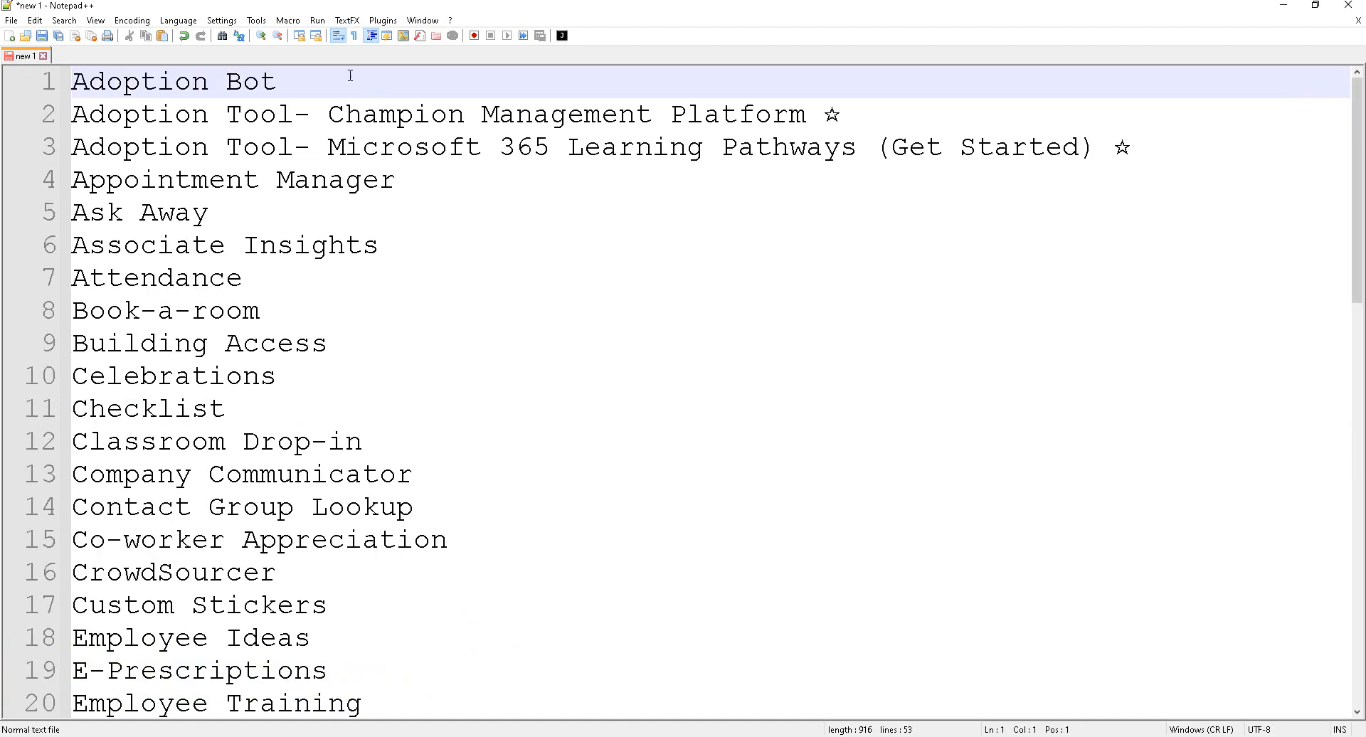
{"action": "left_click_drag", "start_coordinate": [350, 75], "coordinate": [65, 85]}
Step: Switch to the Microsoft Teams app templates page in the browser and read the Adoption Bot description
{"action": "left_click", "coordinate": [1282, 10]}
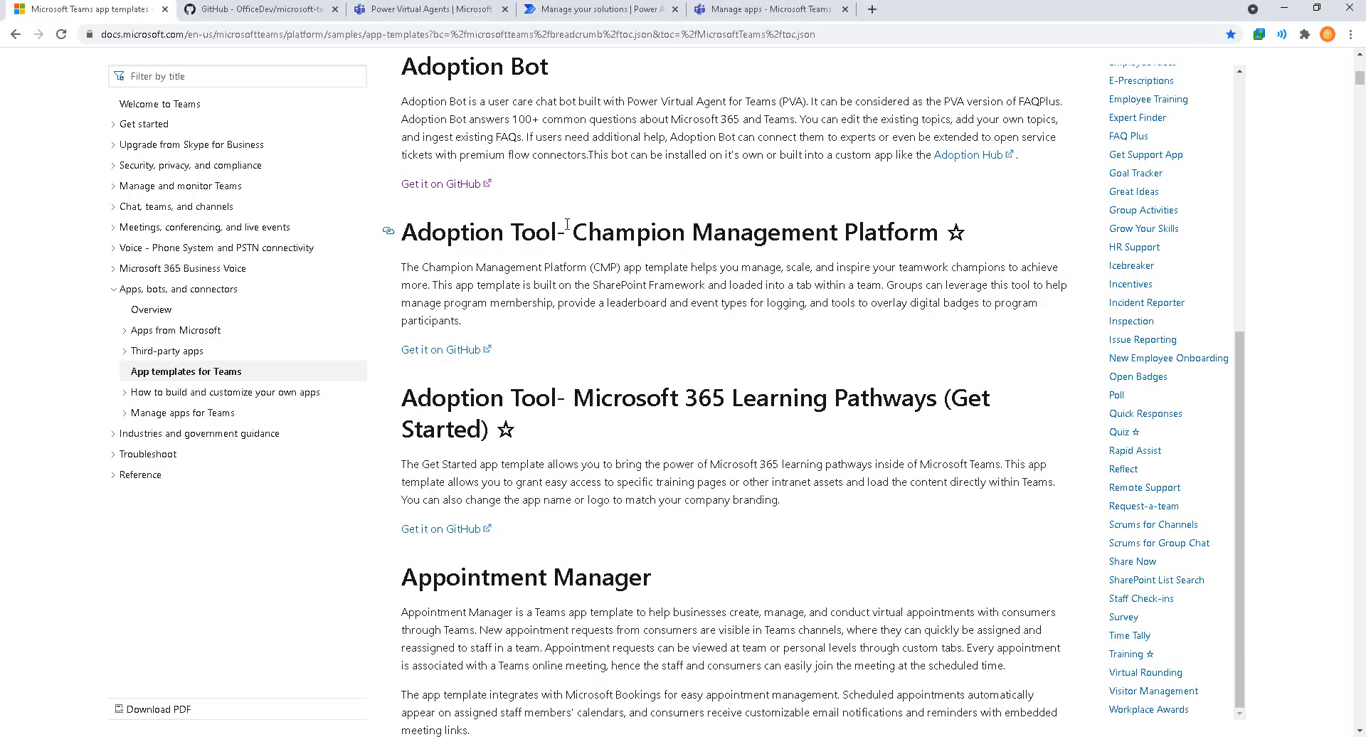
{"action": "mouse_move", "coordinate": [610, 87]}
{"action": "left_mouse_down"}
{"action": "mouse_move", "coordinate": [843, 114]}
{"action": "mouse_move", "coordinate": [816, 112]}
{"action": "left_mouse_up"}
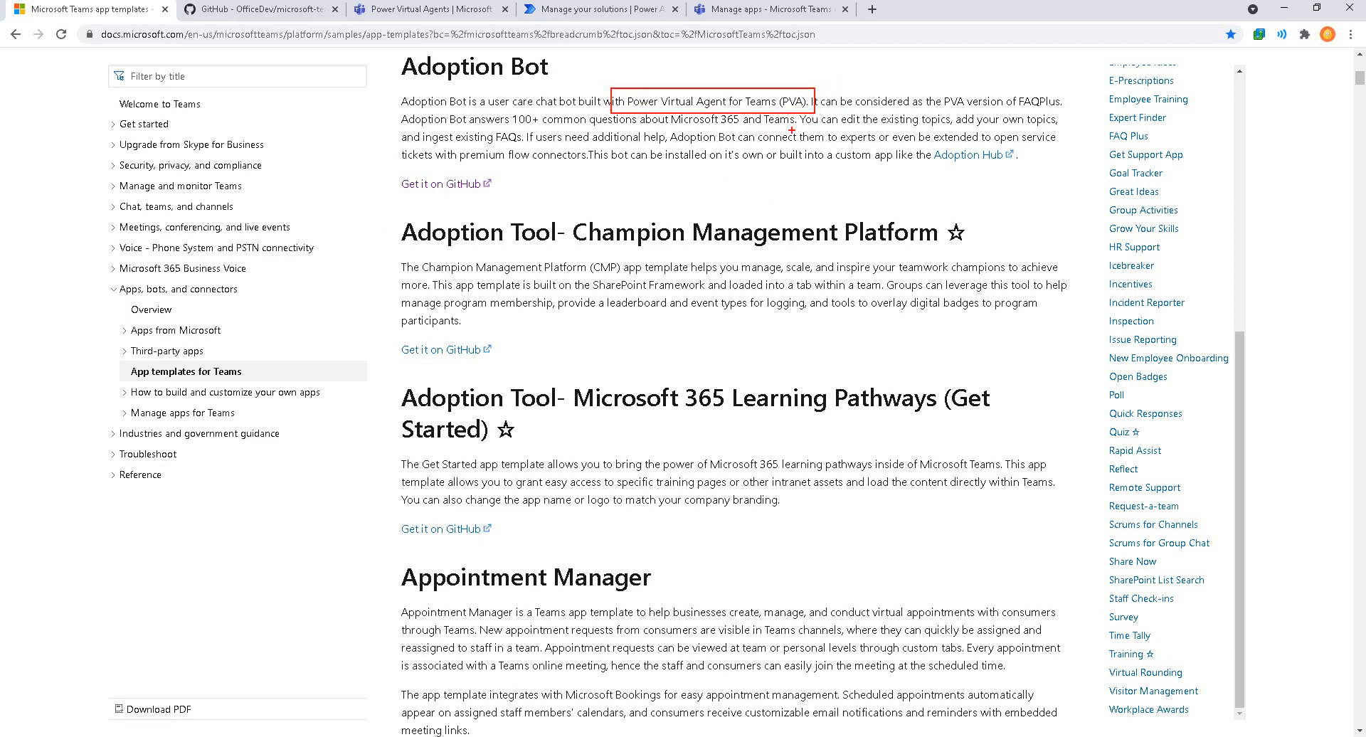
{"action": "left_click_drag", "start_coordinate": [506, 131], "coordinate": [619, 128]}
{"action": "left_click_drag", "start_coordinate": [725, 130], "coordinate": [798, 129]}
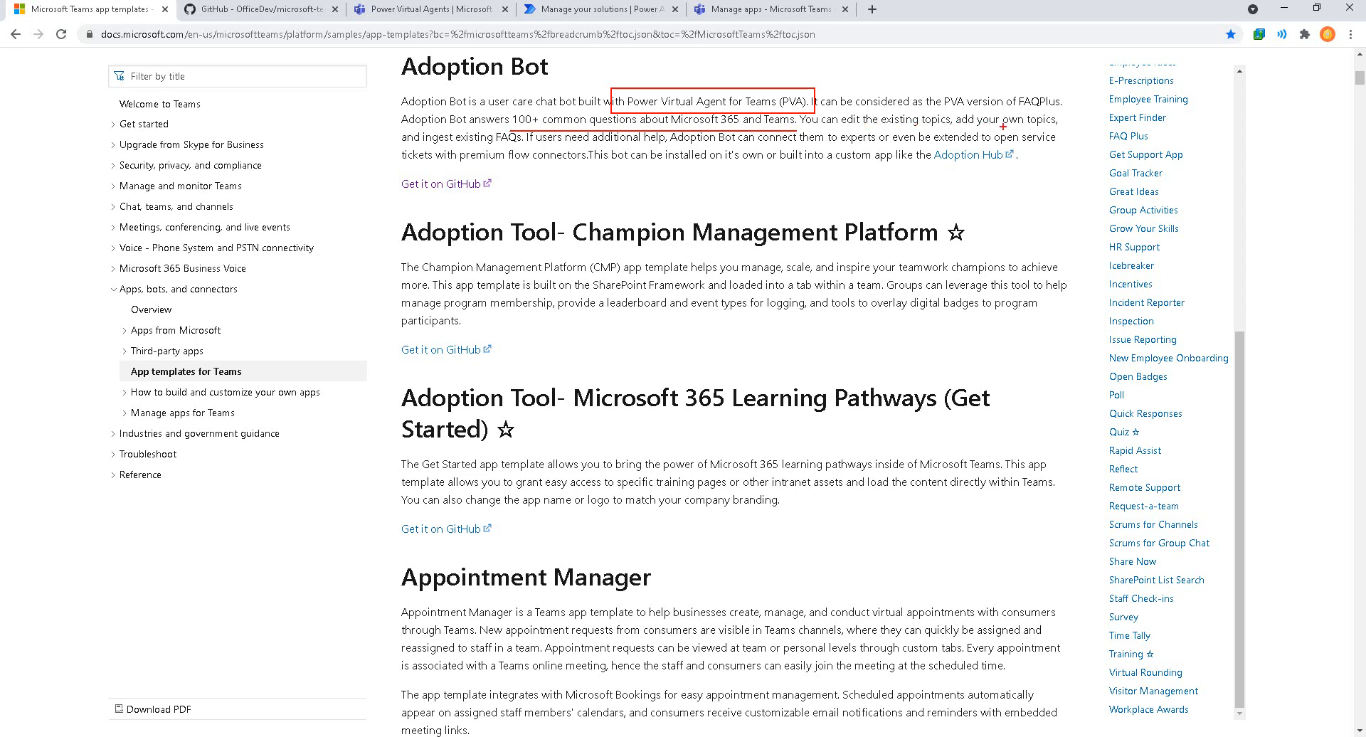
Step: Copy the microsoft-teams-apps-adopt-bot repository address from GitHub and clone it with git clone in PowerShell at C:\code\MSTeams
{"action": "left_click", "coordinate": [235, 9]}
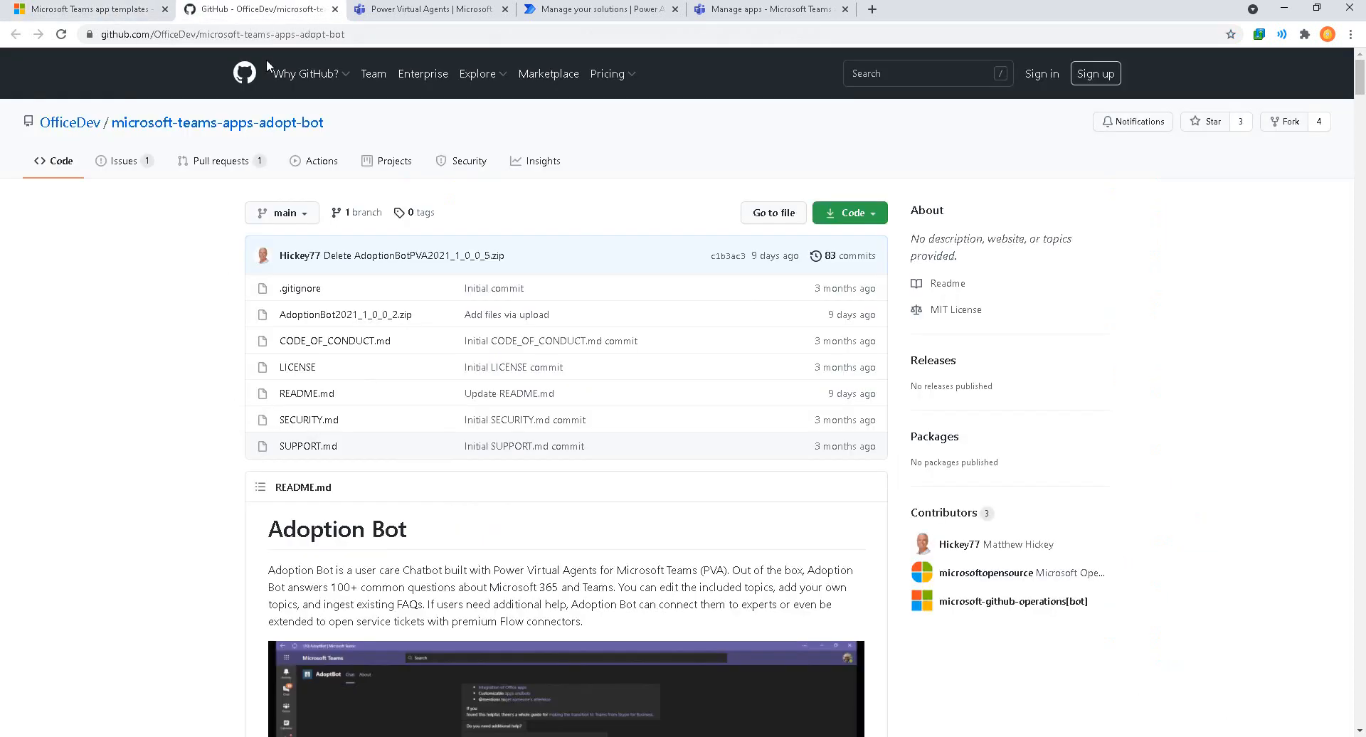
{"action": "left_click", "coordinate": [867, 211]}
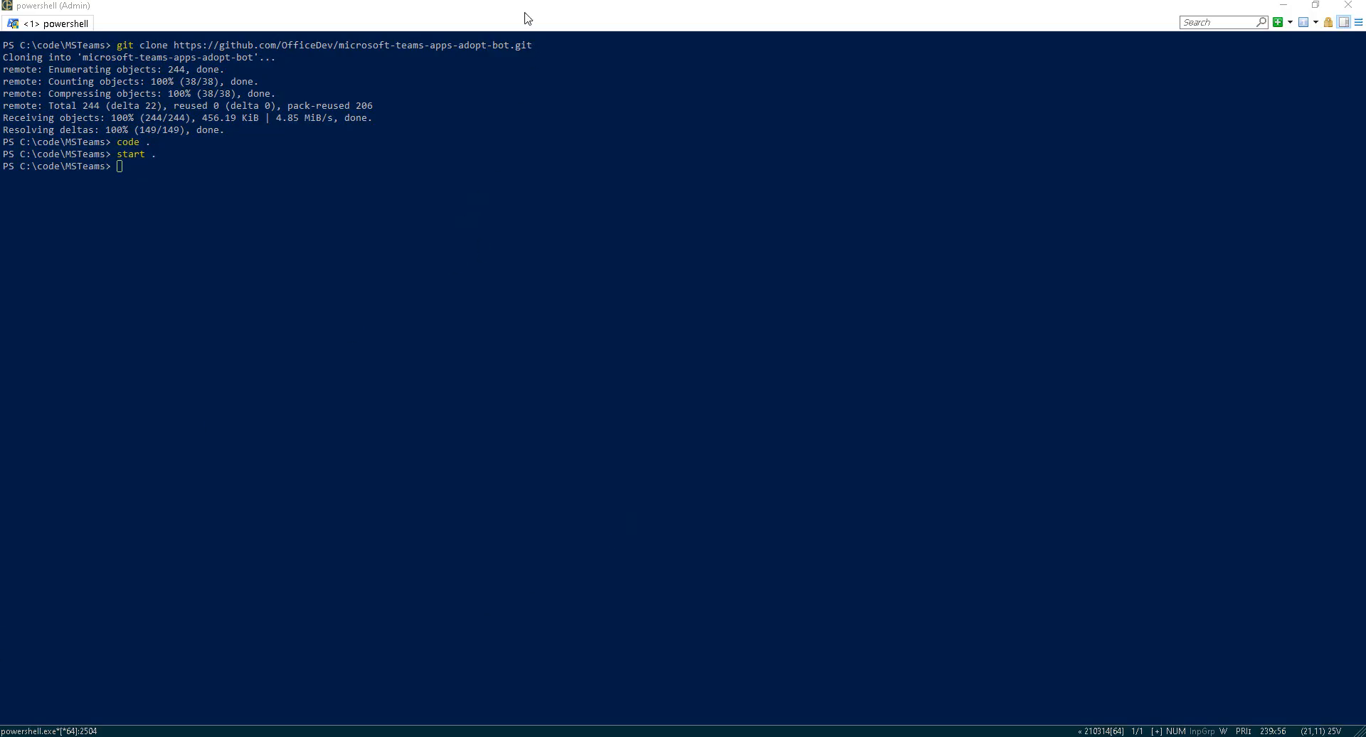
{"action": "left_click", "coordinate": [537, 149]}
{"action": "type", "text": "git clone"}
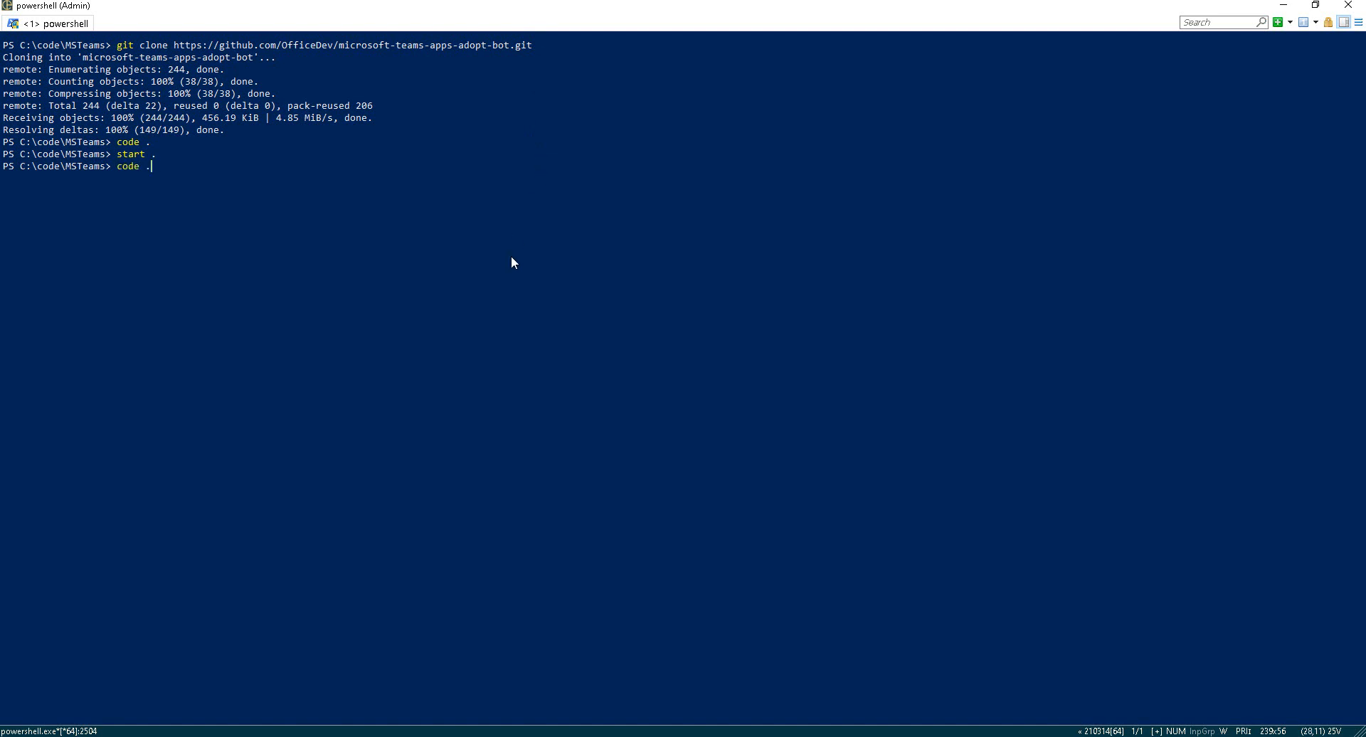
{"action": "key", "text": "ctrl+v"}
{"action": "key", "text": "Return"}
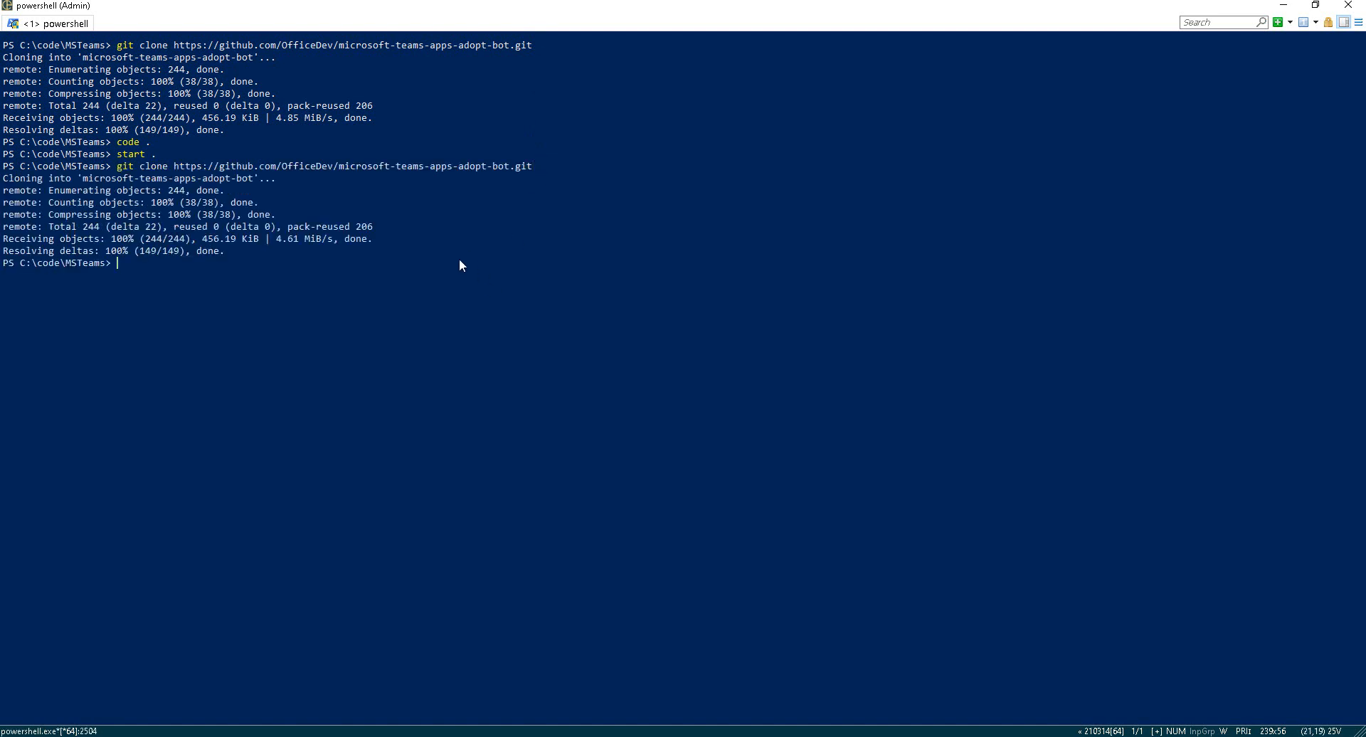
Step: Open the current folder in Visual Studio Code with "code .", inspect the cloned files, dismiss the GitLens notice and minimize the editor
{"action": "type", "text": "cod"}
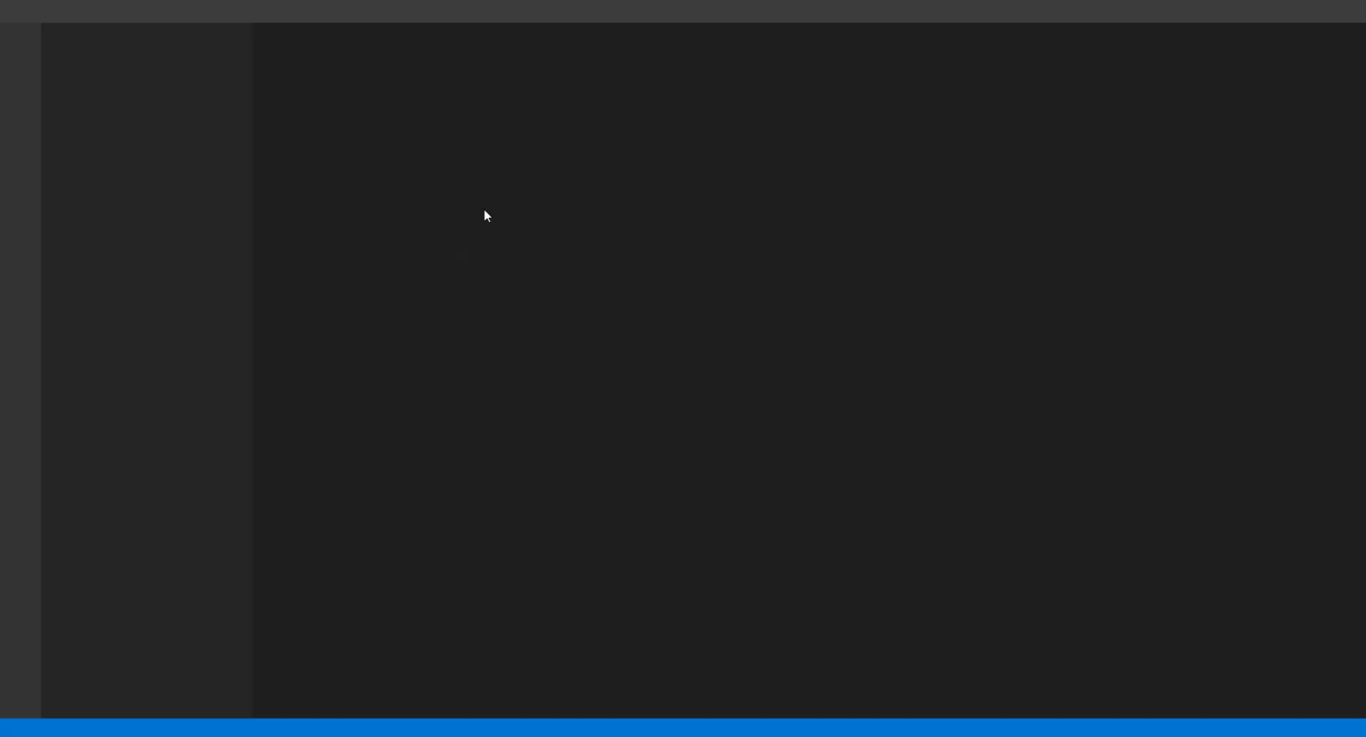
{"action": "left_click", "coordinate": [340, 39]}
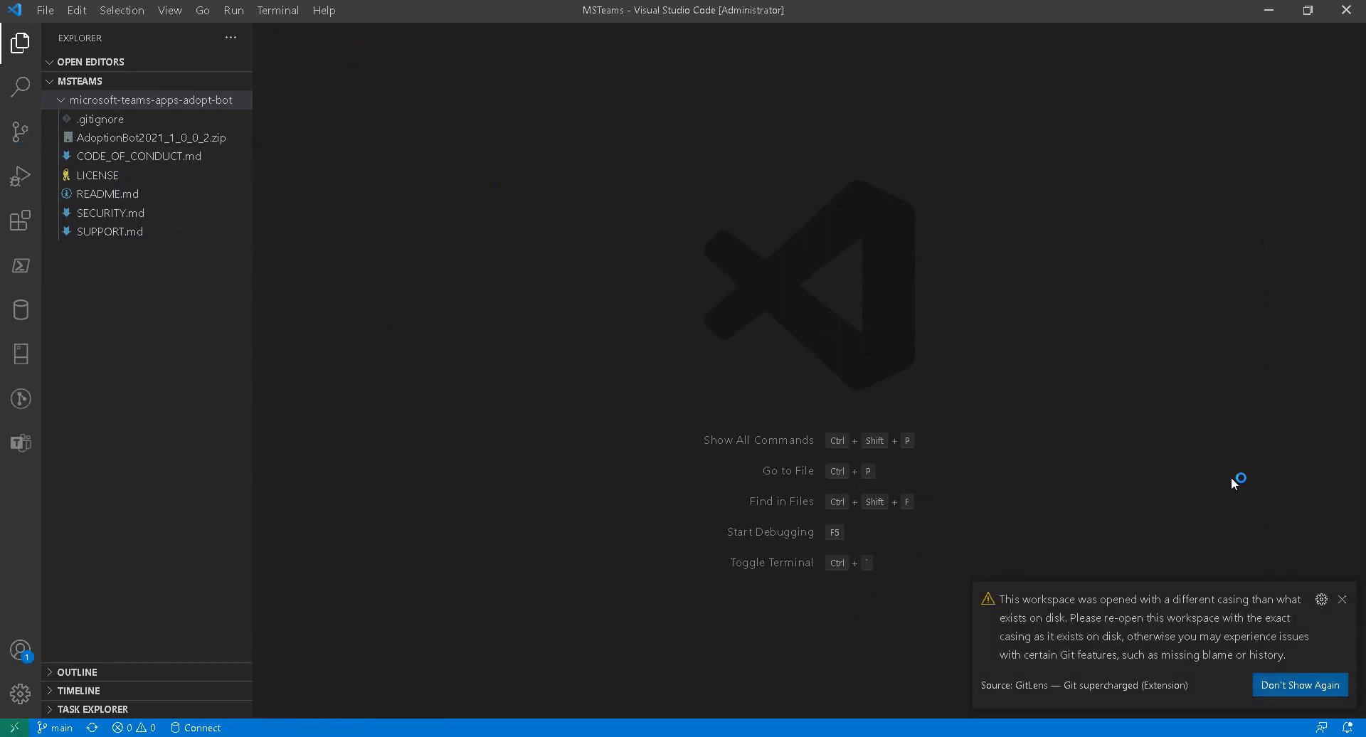
{"action": "left_click", "coordinate": [1342, 599]}
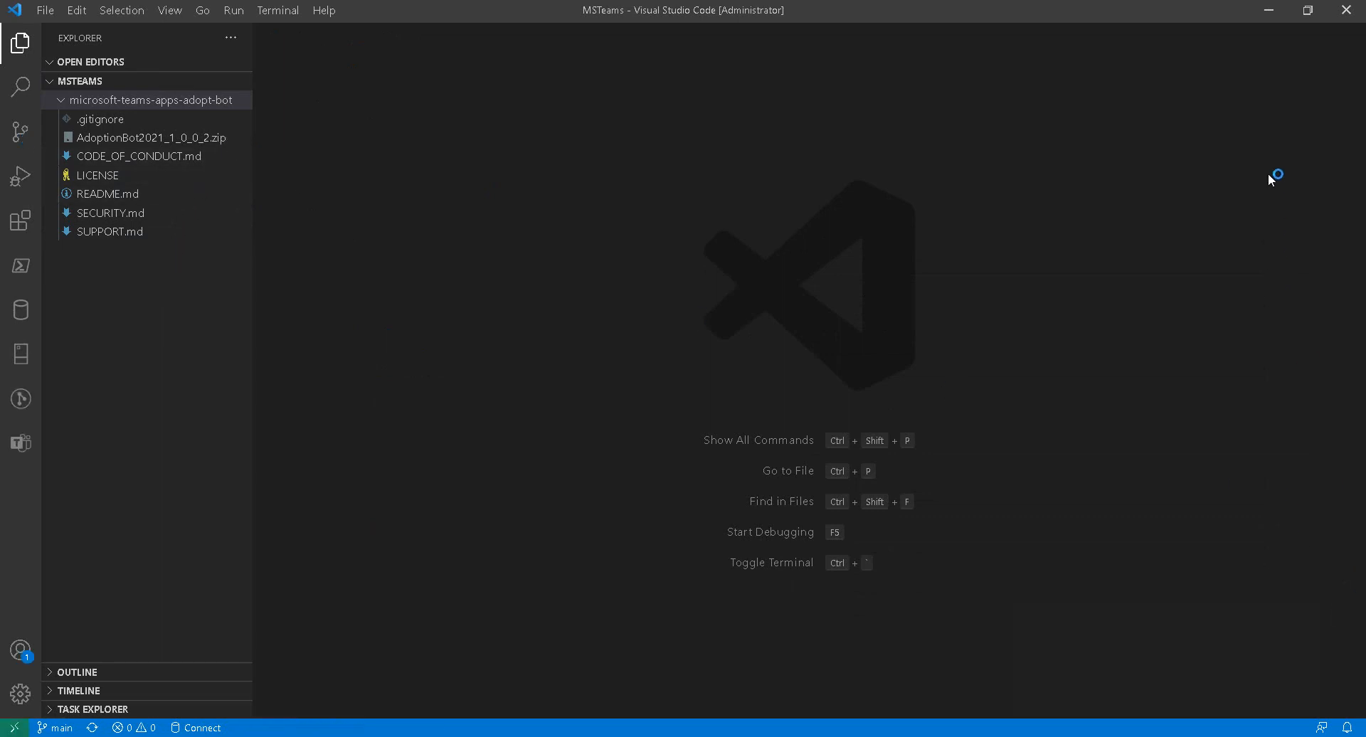
{"action": "left_click", "coordinate": [1271, 20]}
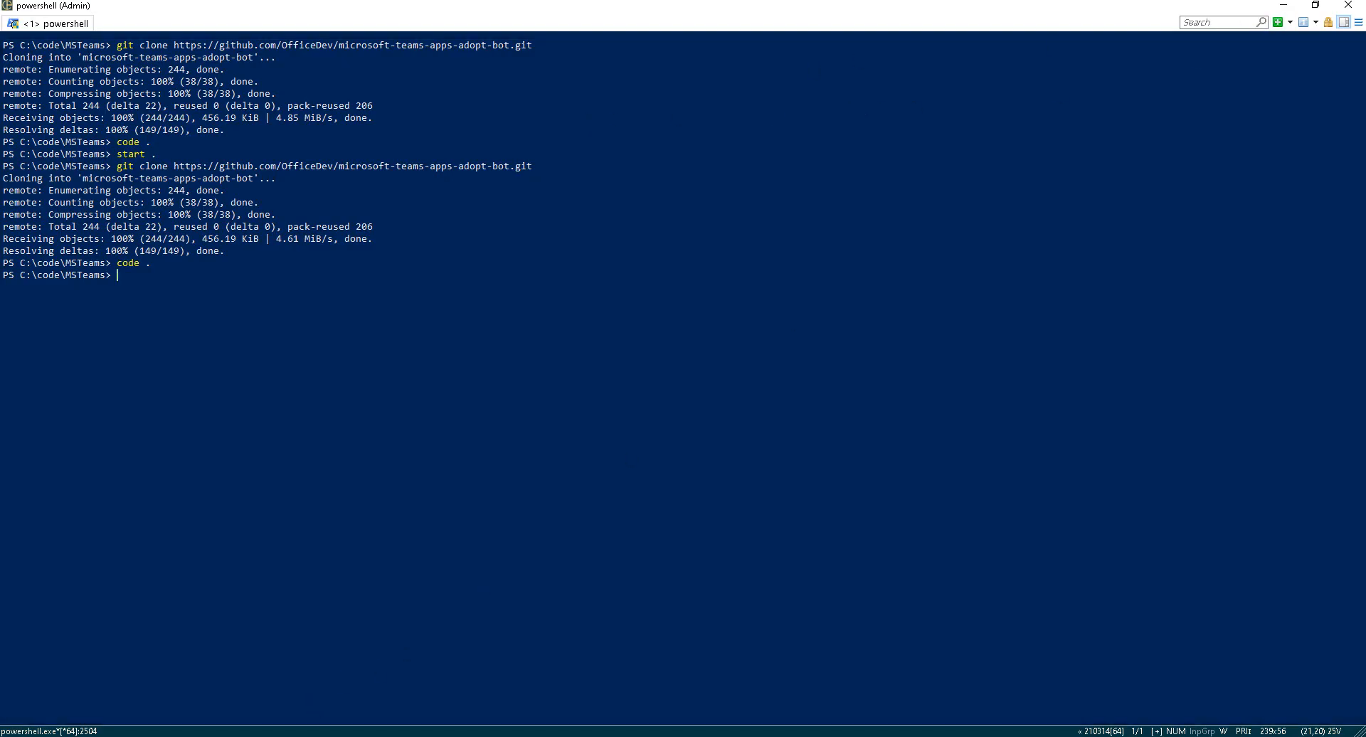
Step: Return to the GitHub repository page and read the README's Deployment Guide on creating the Dataverse for Teams environment
{"action": "key", "text": "alt+Tab"}
{"action": "left_click", "coordinate": [238, 306]}
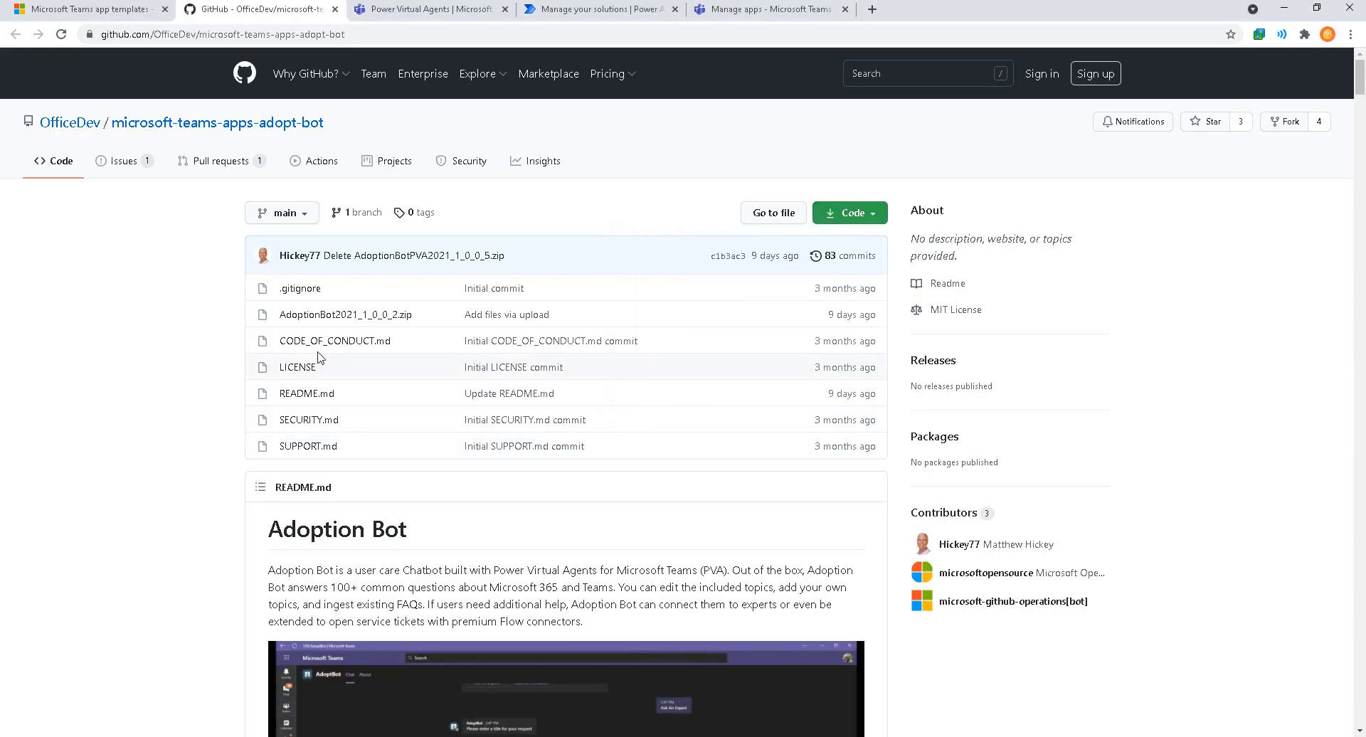
{"action": "scroll", "coordinate": [318, 357], "scroll_direction": "down", "scroll_amount": 20}
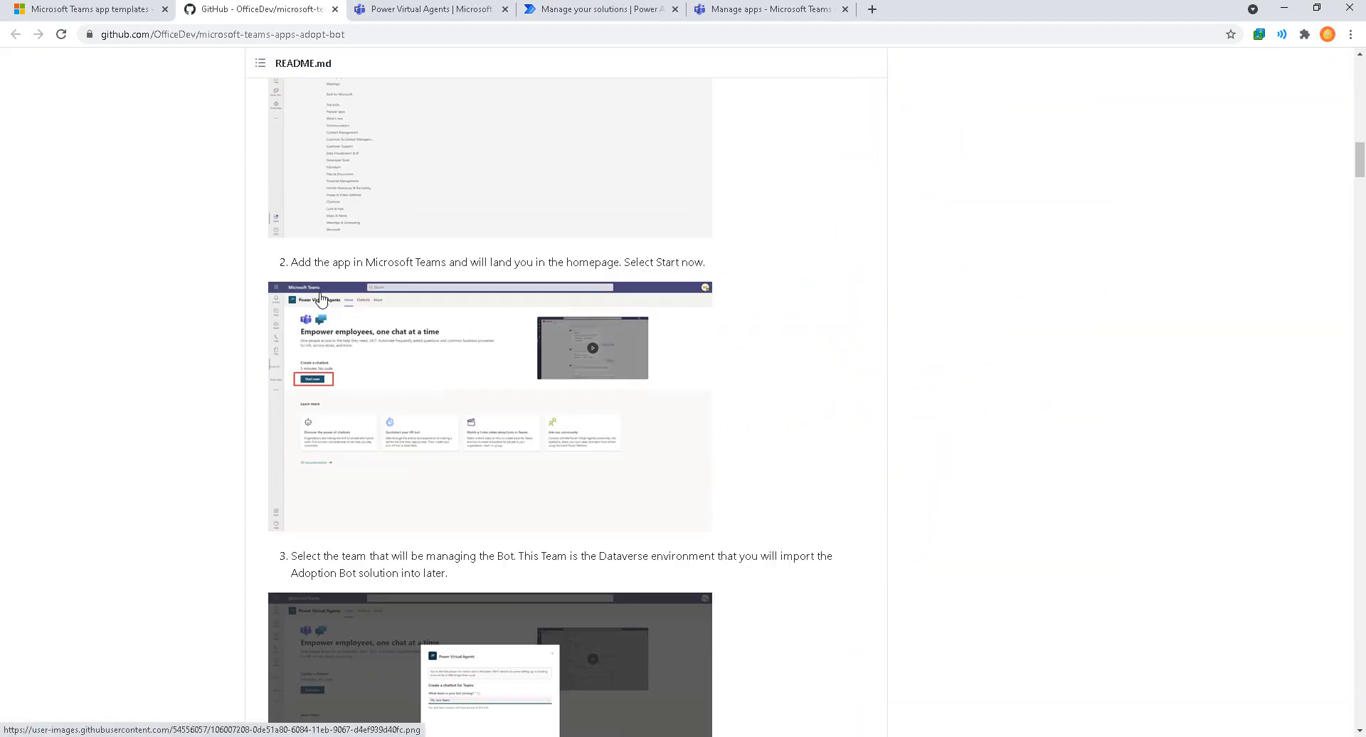
{"action": "scroll", "coordinate": [320, 297], "scroll_direction": "down", "scroll_amount": 2}
{"action": "scroll", "coordinate": [313, 298], "scroll_direction": "up", "scroll_amount": 5}
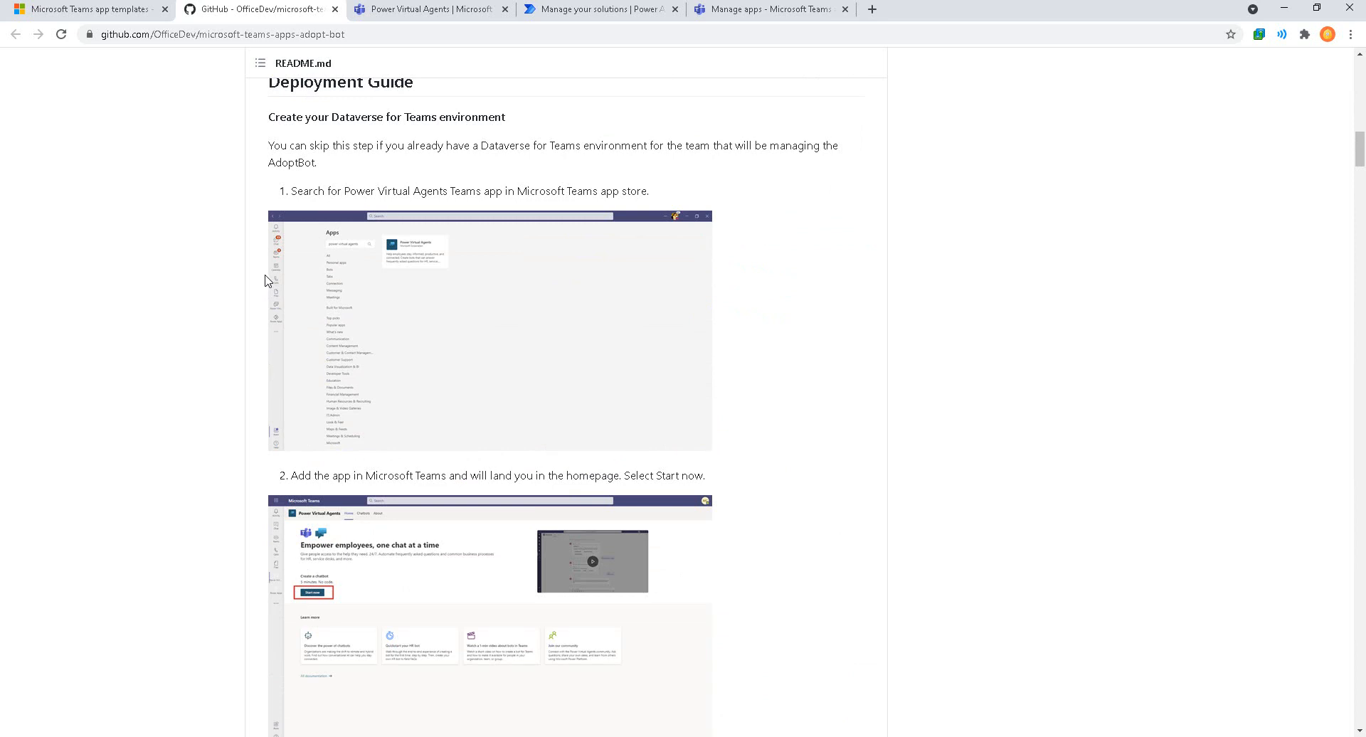
Step: Switch to Microsoft Teams, search the app store for "power virtu" and open the Power Virtual Agents app
{"action": "left_click", "coordinate": [390, 9]}
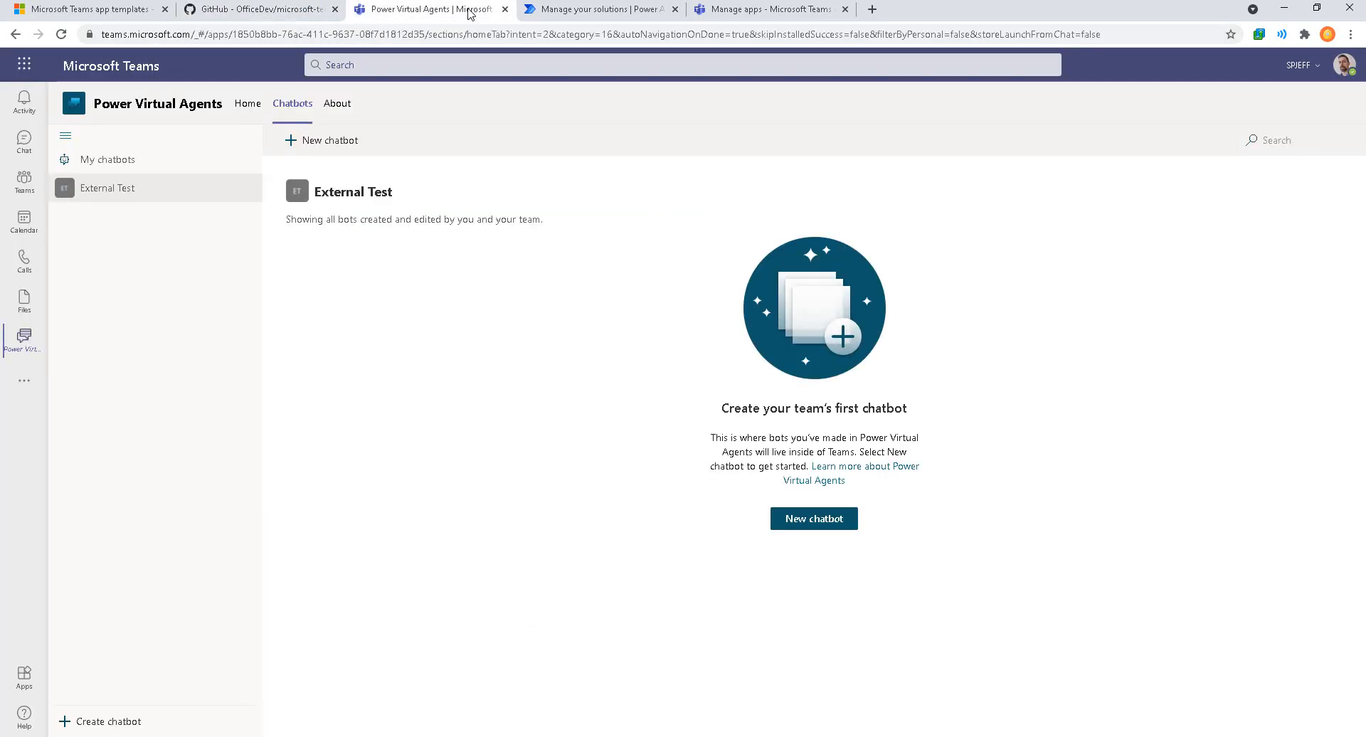
{"action": "left_click", "coordinate": [25, 676]}
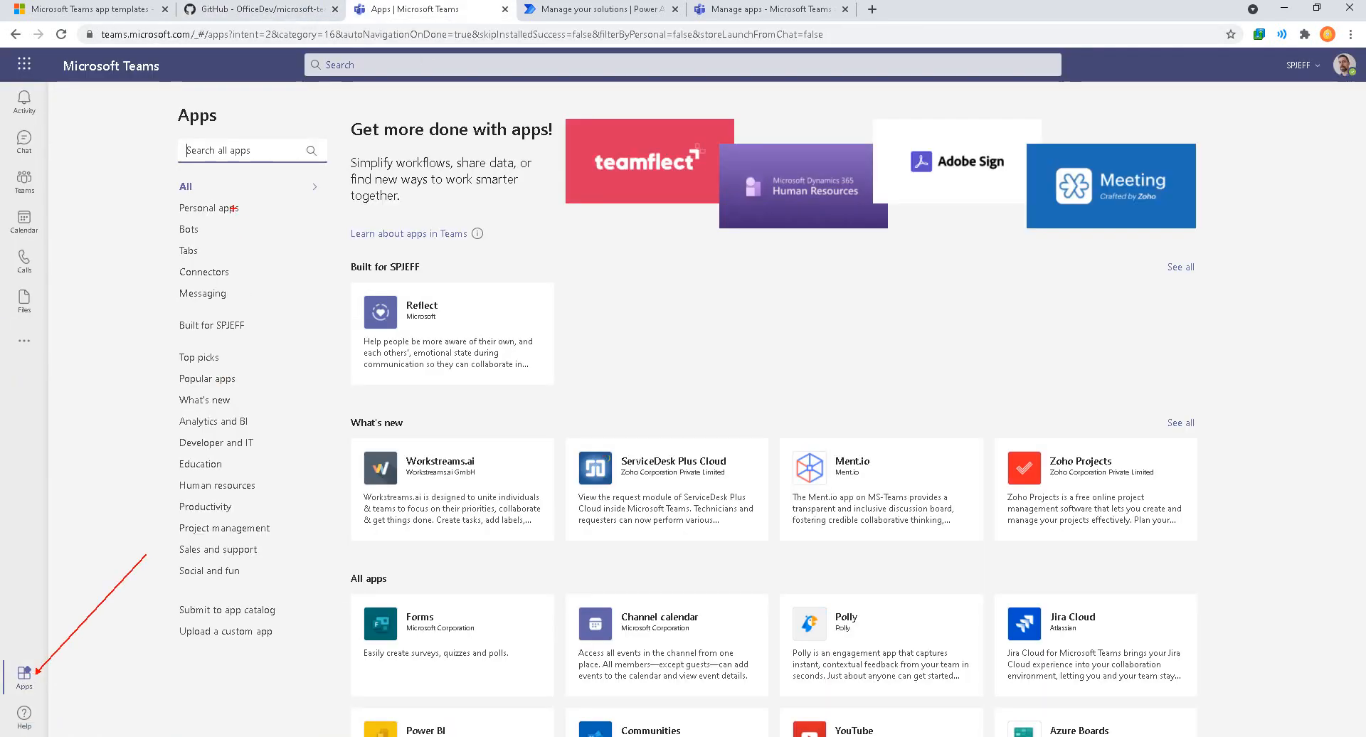
{"action": "type", "text": "power virtu"}
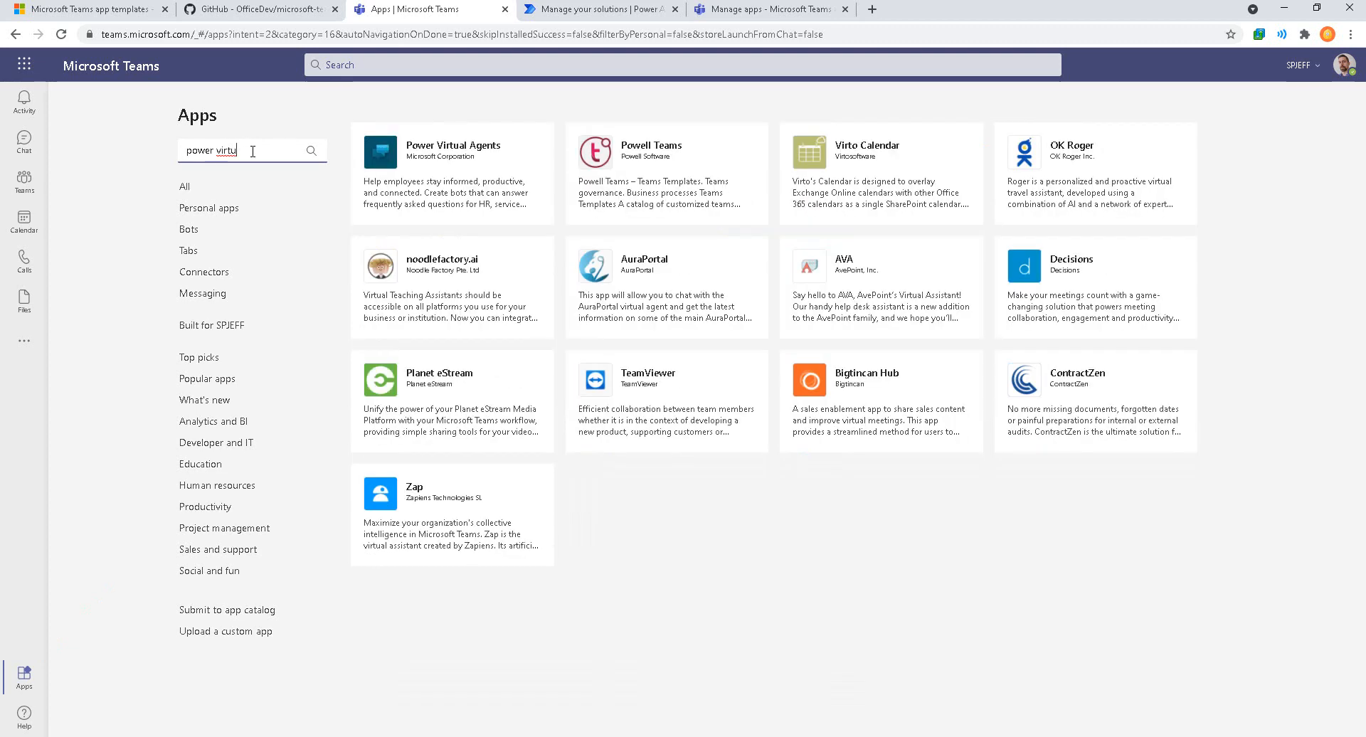
{"action": "left_click", "coordinate": [432, 162]}
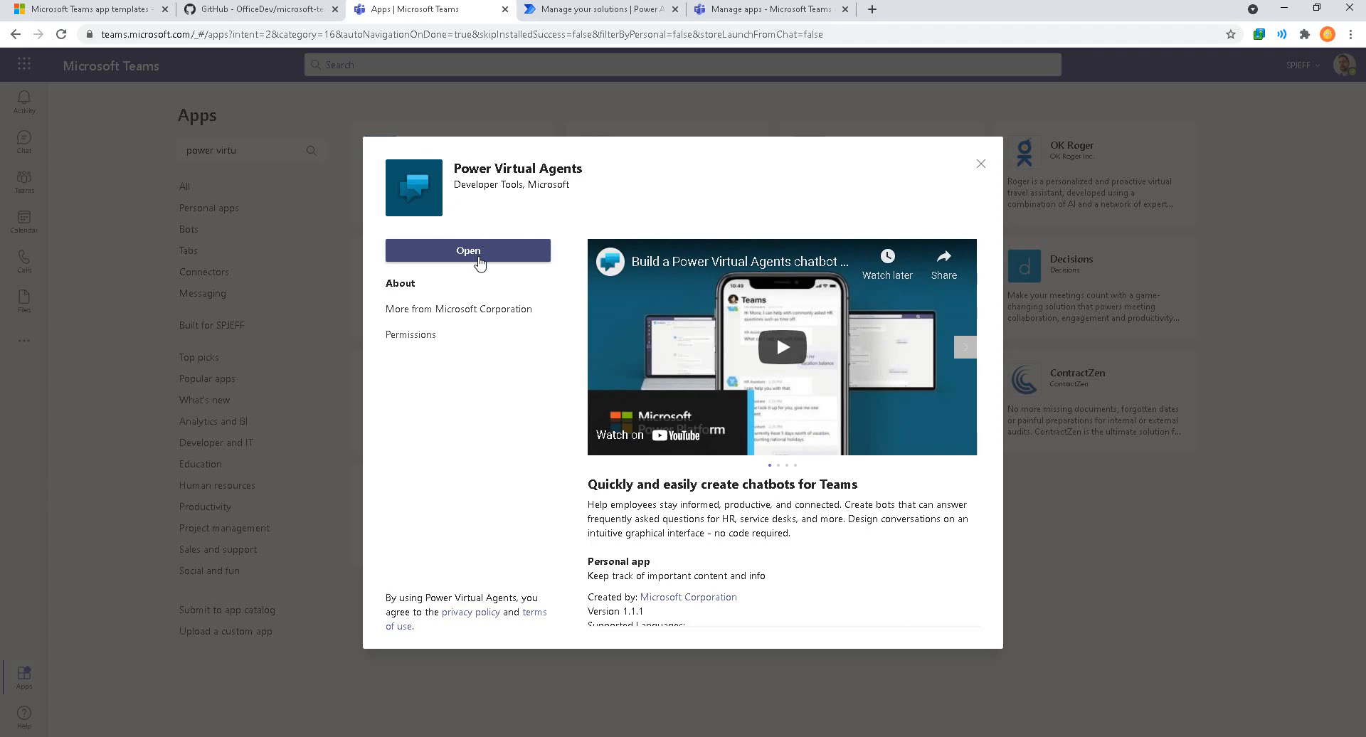
{"action": "left_click", "coordinate": [480, 262]}
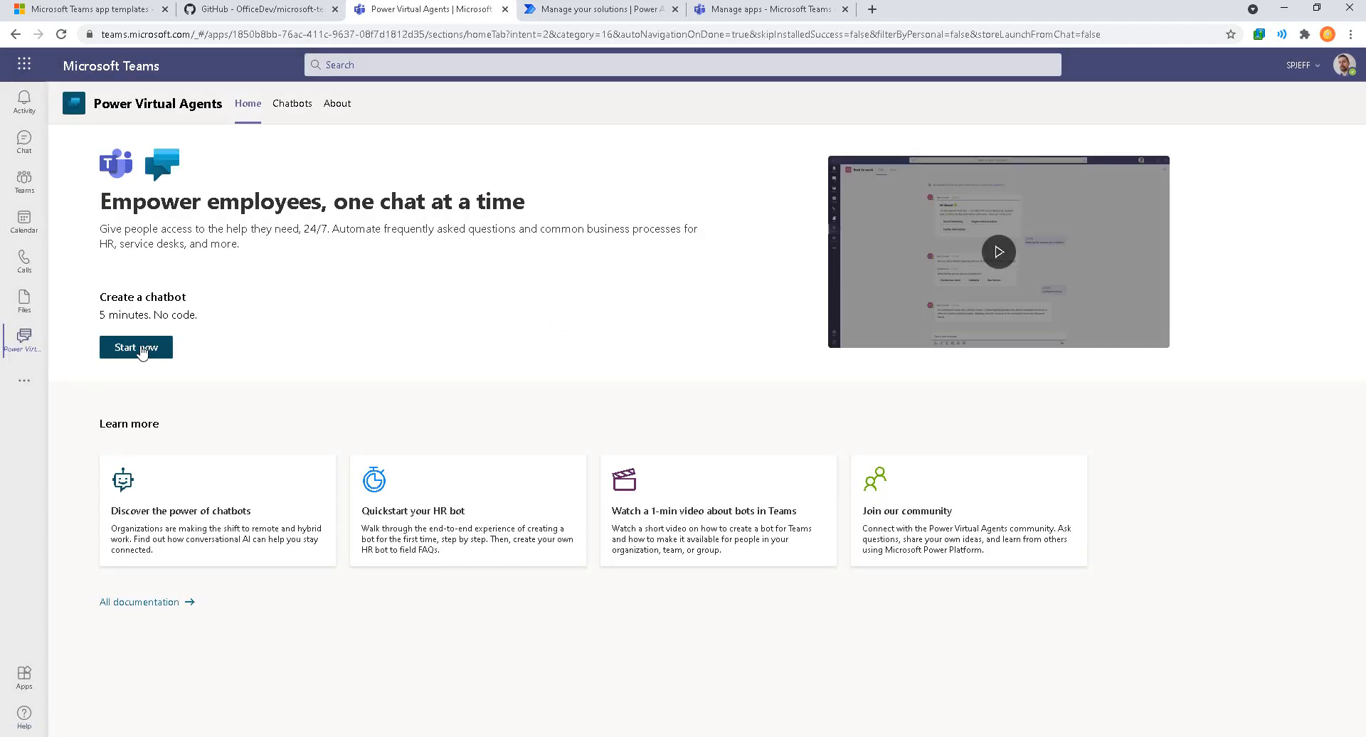
Step: Start creating a chatbot and choose External Test as its team
{"action": "left_click", "coordinate": [136, 347]}
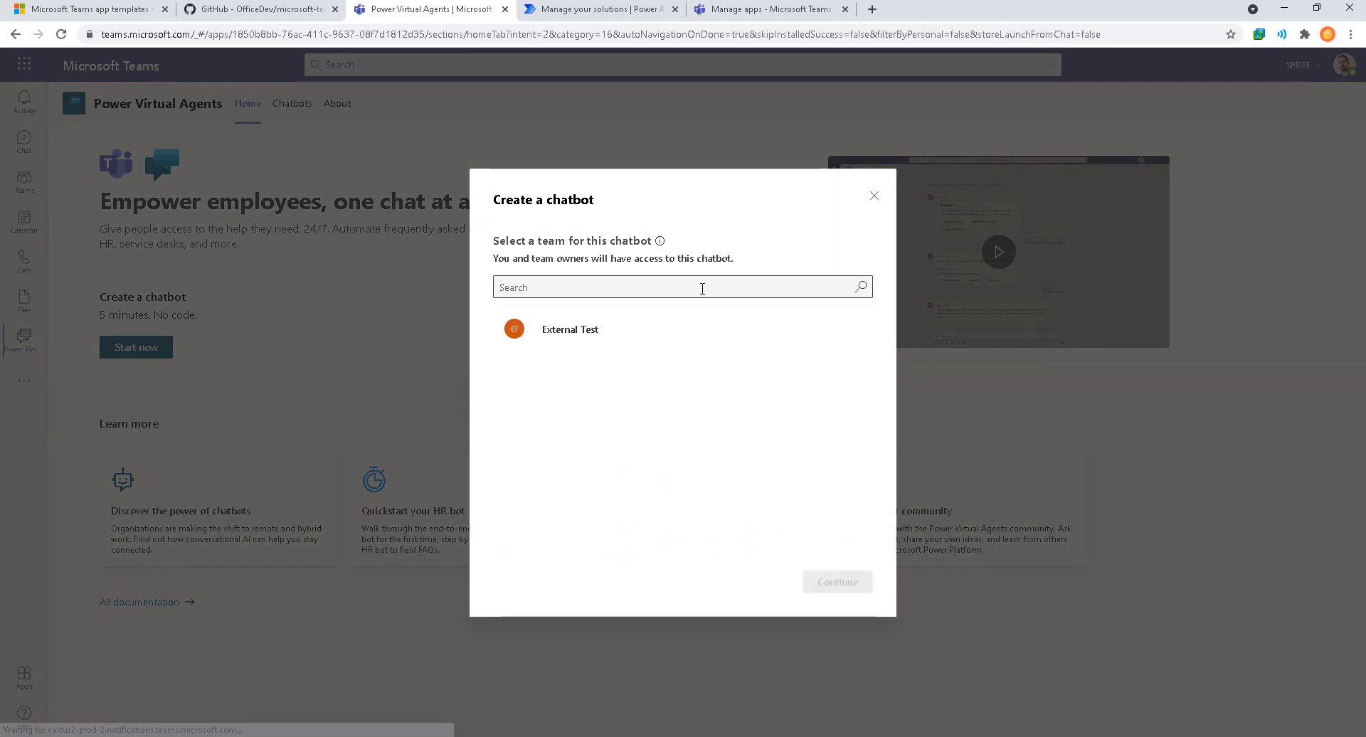
{"action": "left_click", "coordinate": [590, 338]}
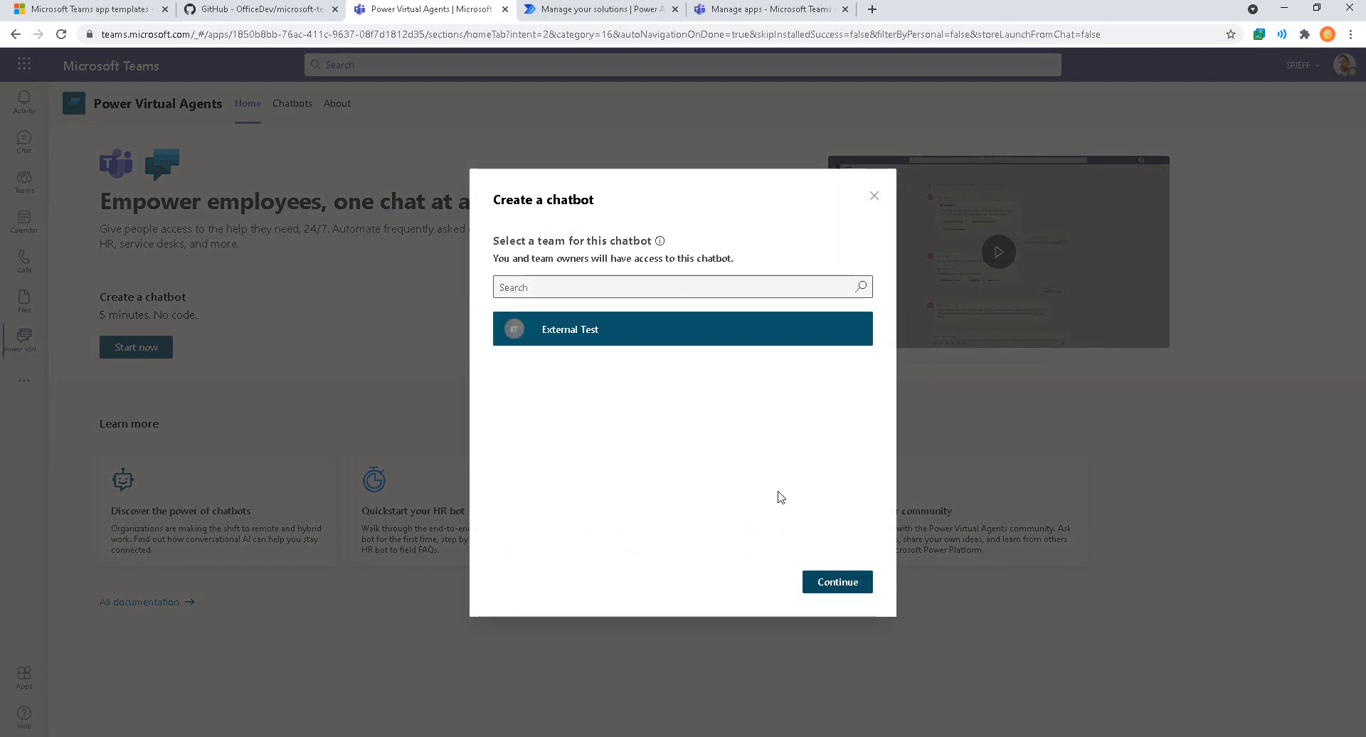
{"action": "left_click_drag", "start_coordinate": [690, 327], "coordinate": [753, 390]}
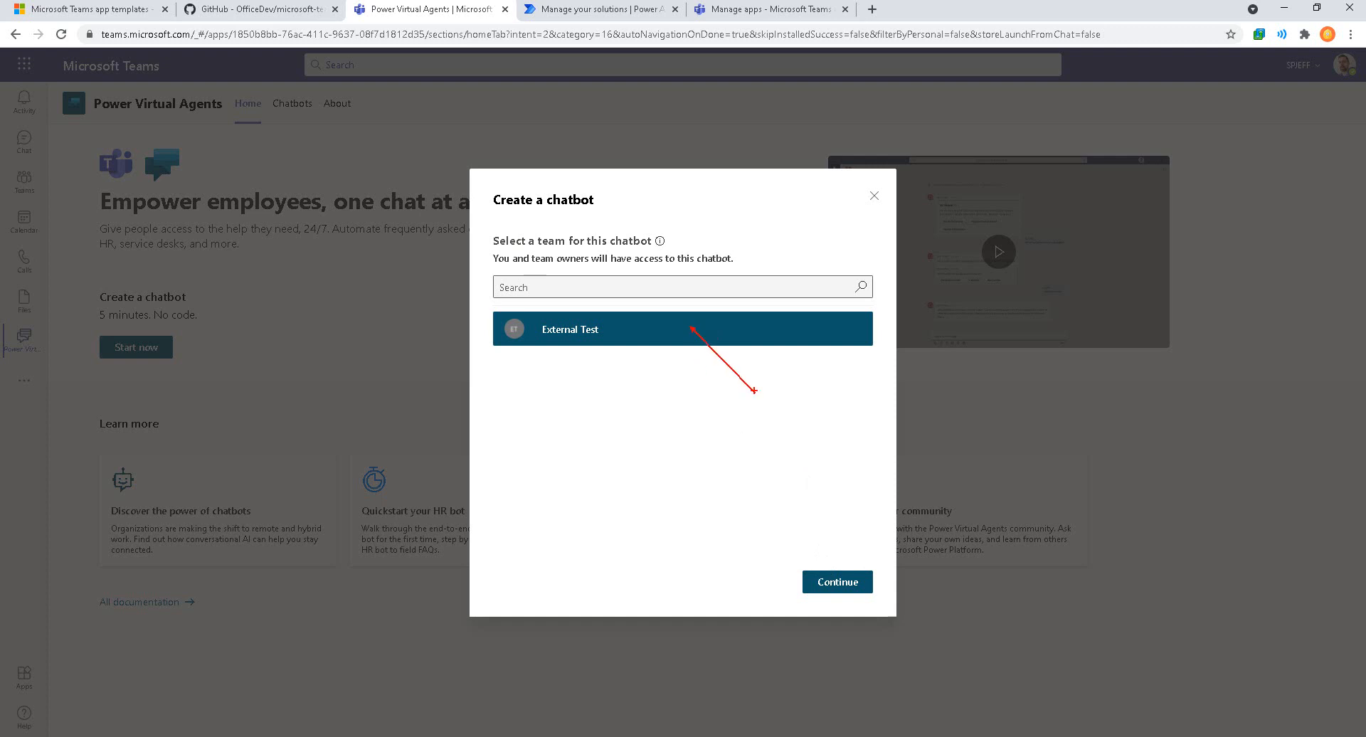
{"action": "left_click", "coordinate": [837, 583]}
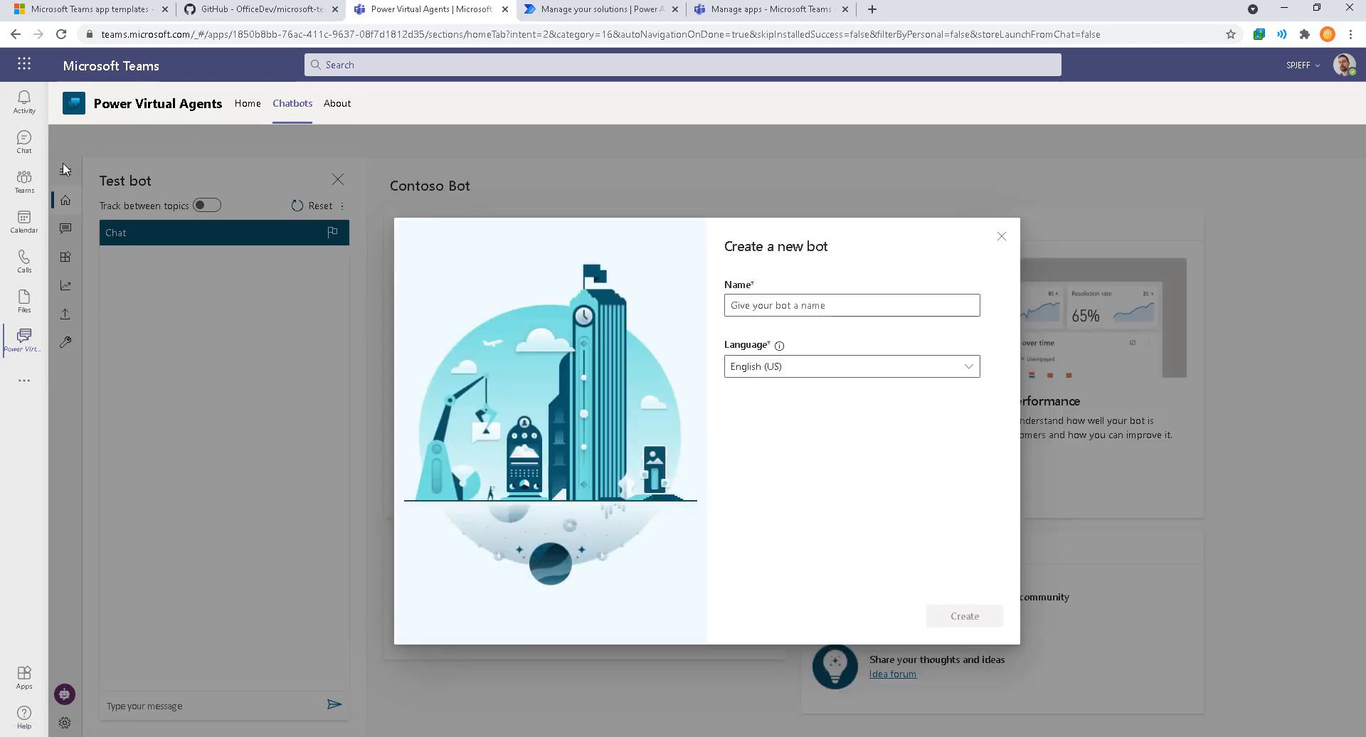
Step: Name the new bot AdoptionBot, keep English (US) as its language, and create it
{"action": "left_click", "coordinate": [882, 302]}
{"action": "key", "text": "Down"}
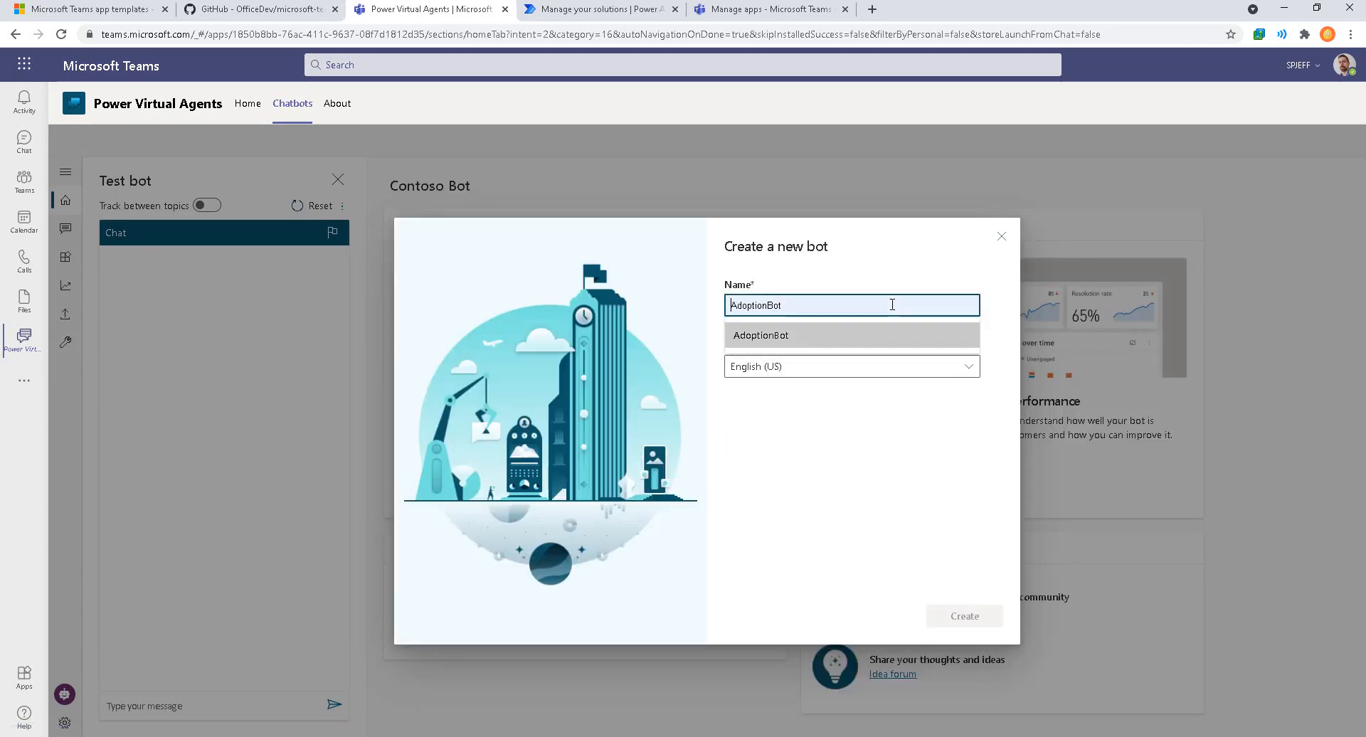
{"action": "left_click", "coordinate": [780, 334]}
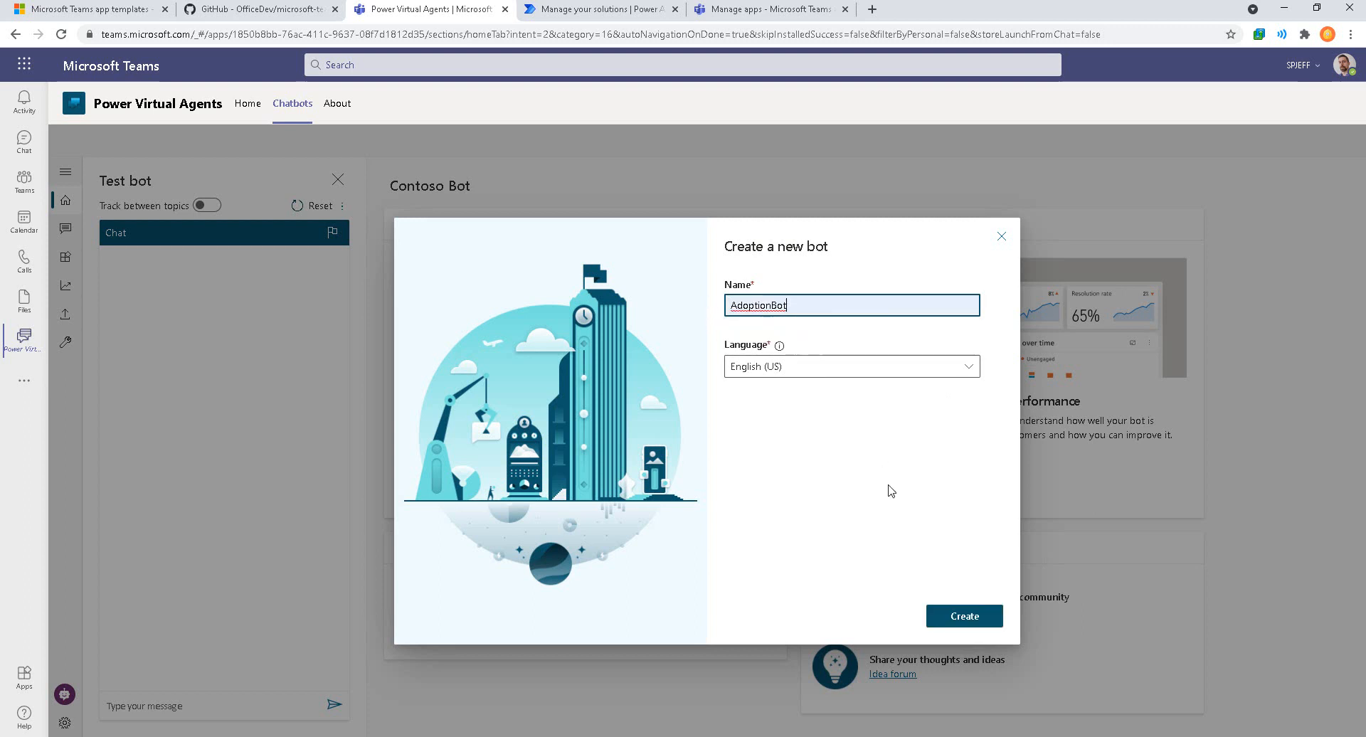
{"action": "left_click", "coordinate": [972, 617]}
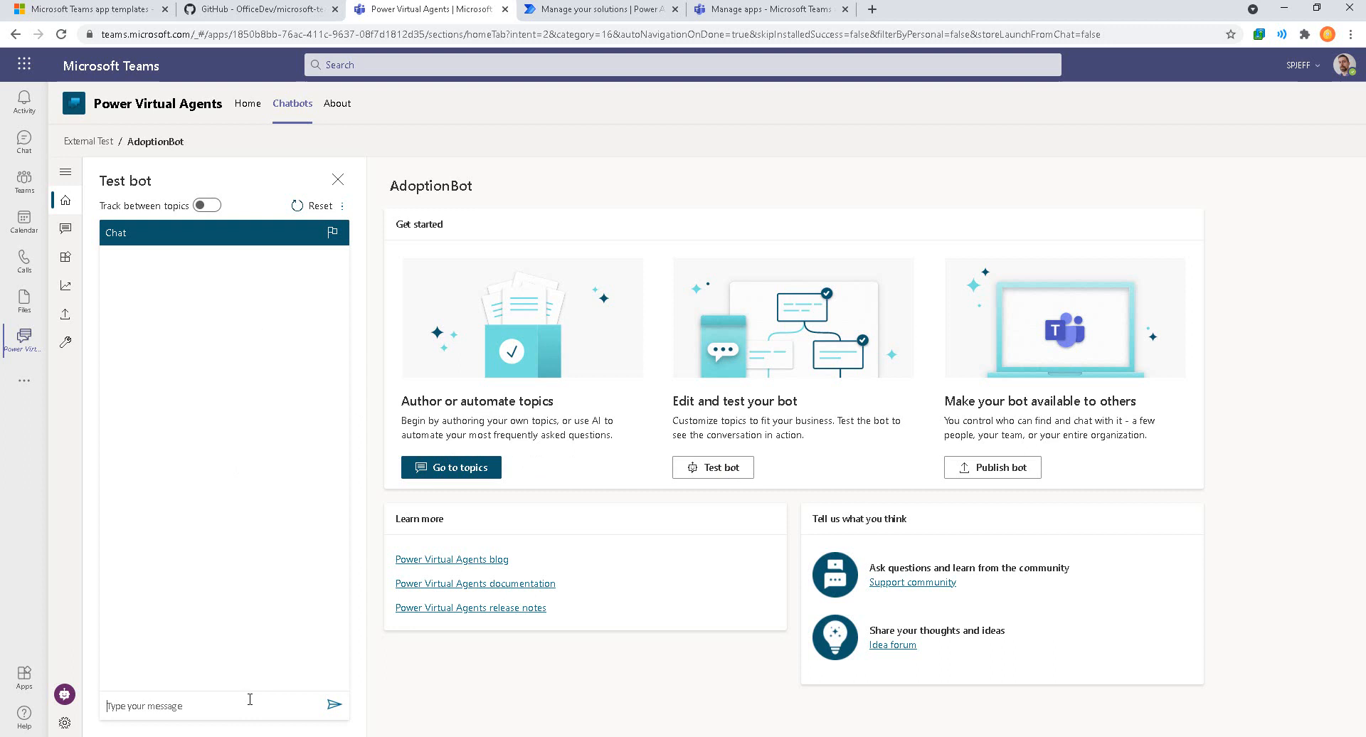
Step: Send "hello" to AdoptionBot in the test chat and read its reply
{"action": "type", "text": "hello"}
{"action": "key", "text": "Return"}
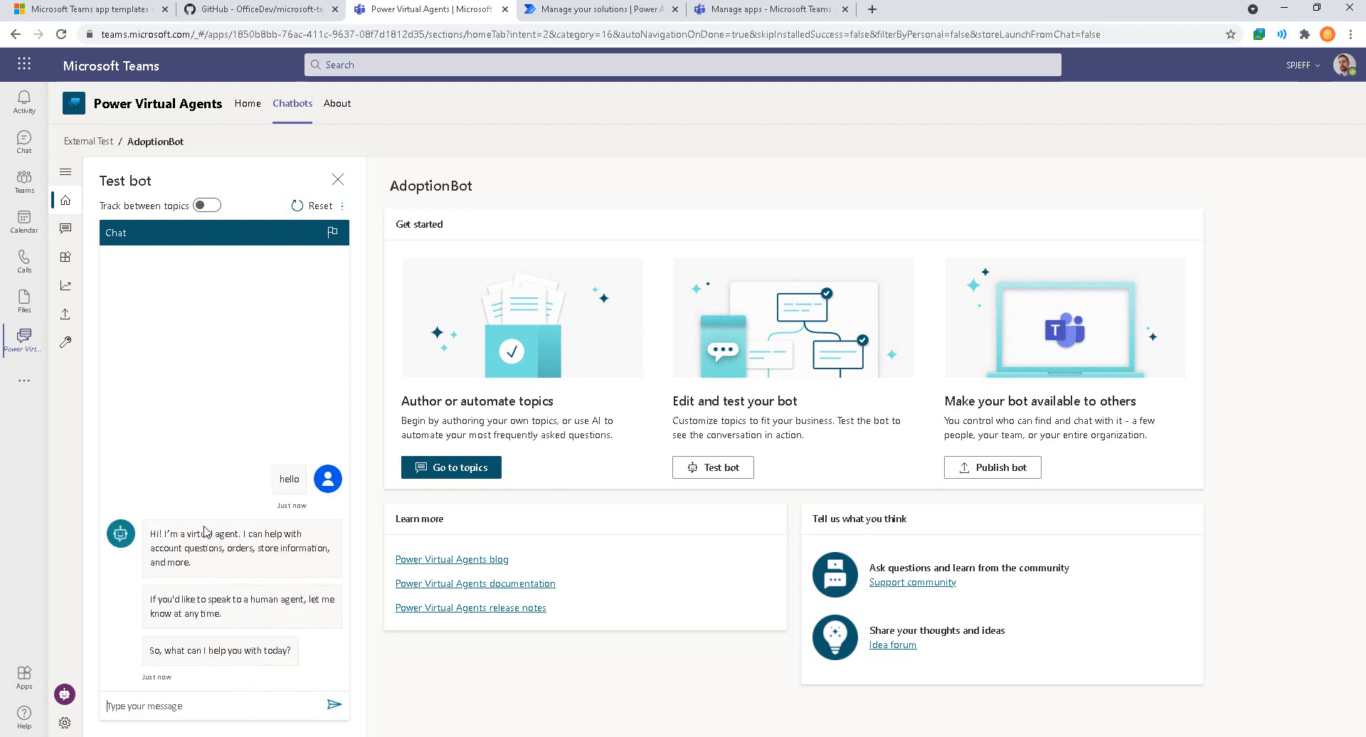
{"action": "key", "text": "ctrl+2"}
{"action": "left_click_drag", "start_coordinate": [128, 516], "coordinate": [348, 681]}
{"action": "left_click_drag", "start_coordinate": [207, 658], "coordinate": [291, 659]}
{"action": "left_click_drag", "start_coordinate": [221, 614], "coordinate": [275, 617]}
{"action": "left_click_drag", "start_coordinate": [229, 563], "coordinate": [286, 558]}
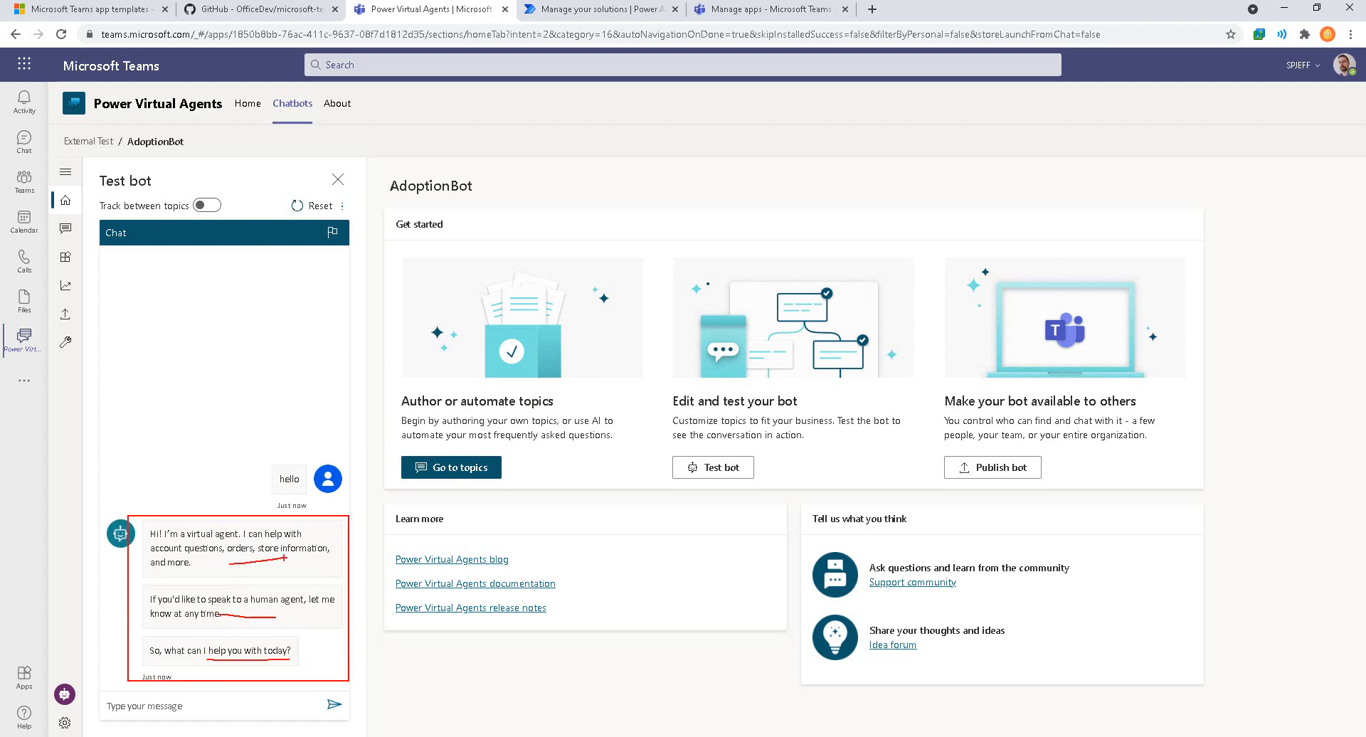
{"action": "key", "text": "Escape"}
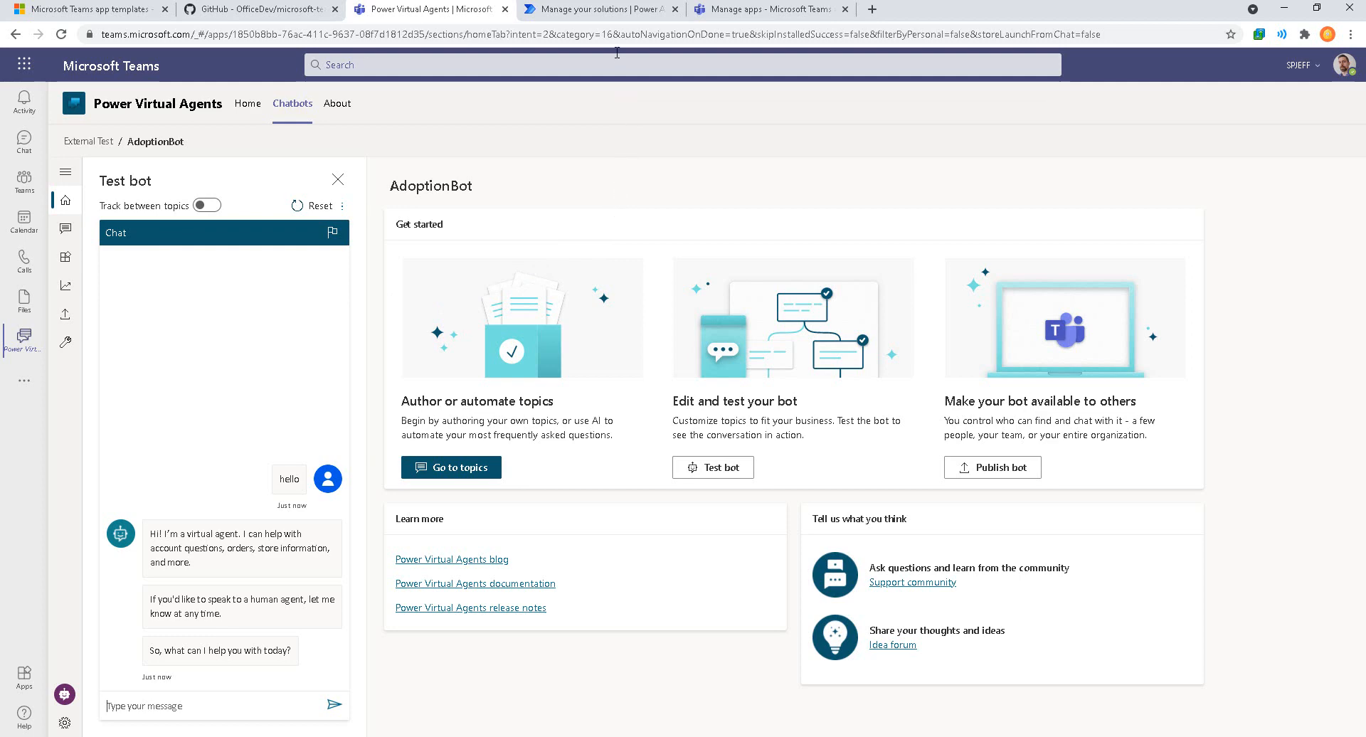
Step: Switch to the Power Automate Solutions page and start importing a solution file
{"action": "left_click", "coordinate": [608, 14]}
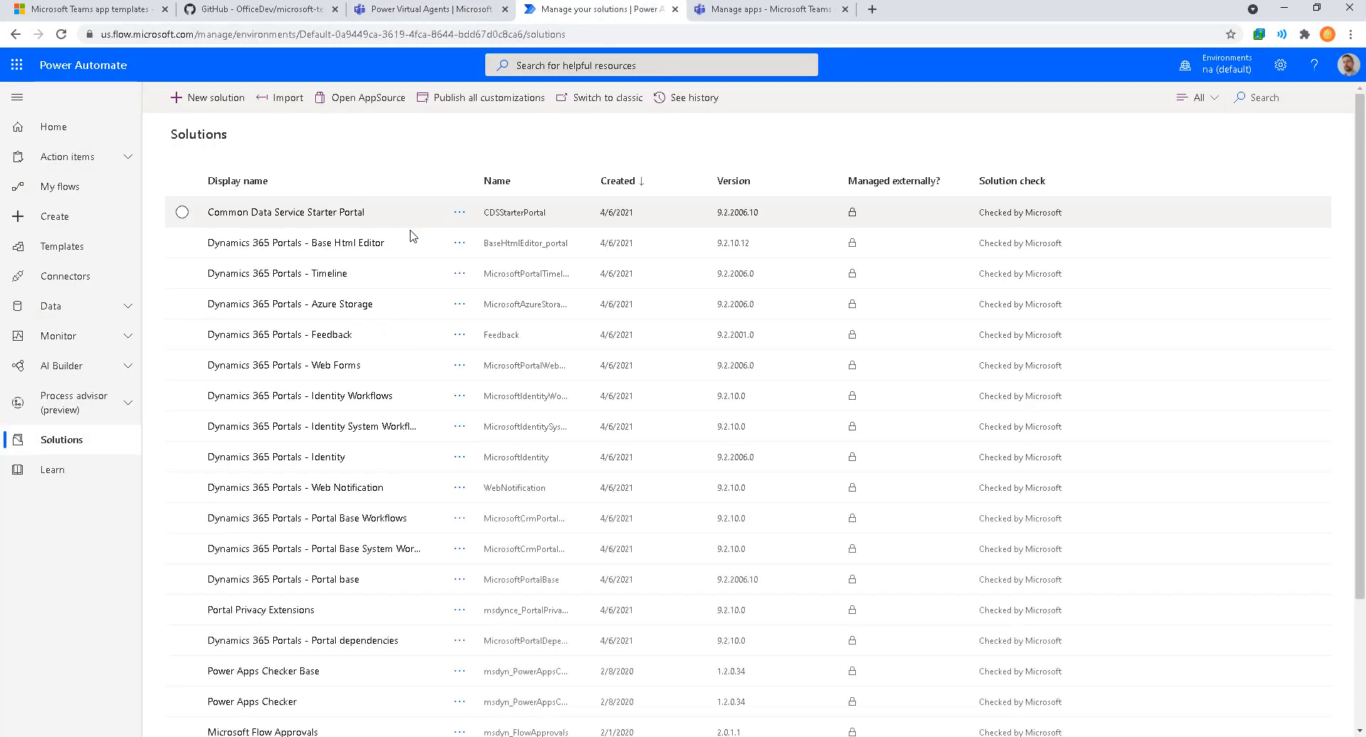
{"action": "left_click_drag", "start_coordinate": [152, 457], "coordinate": [2, 425]}
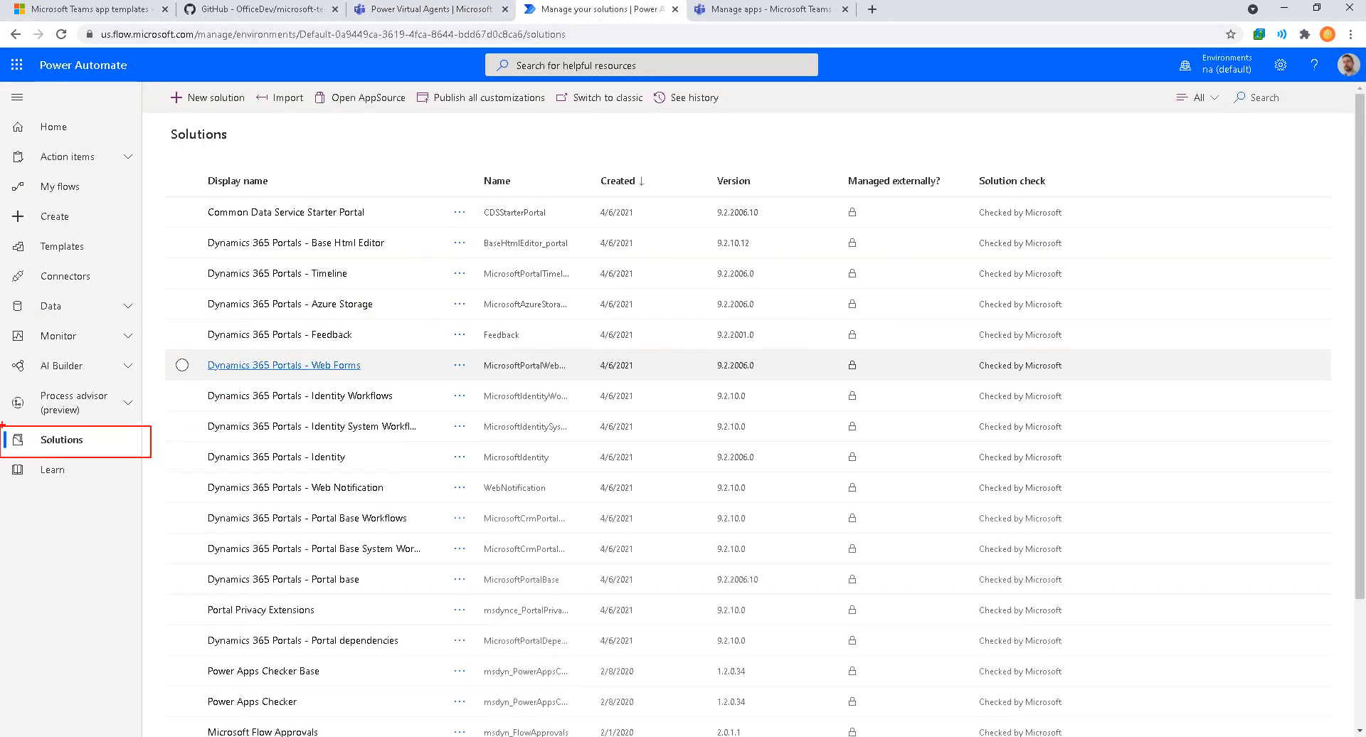
{"action": "left_click_drag", "start_coordinate": [178, 93], "coordinate": [2, 31]}
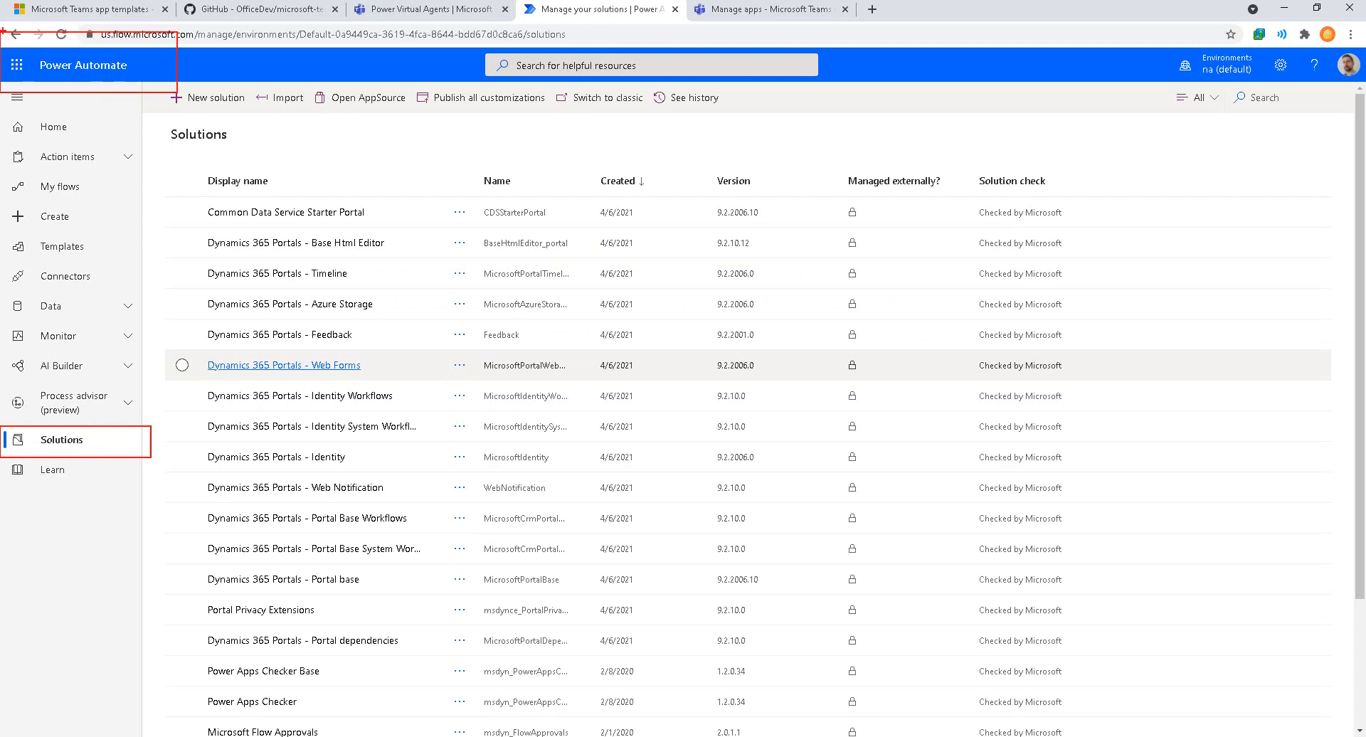
{"action": "key", "text": "Escape"}
{"action": "left_click", "coordinate": [280, 98]}
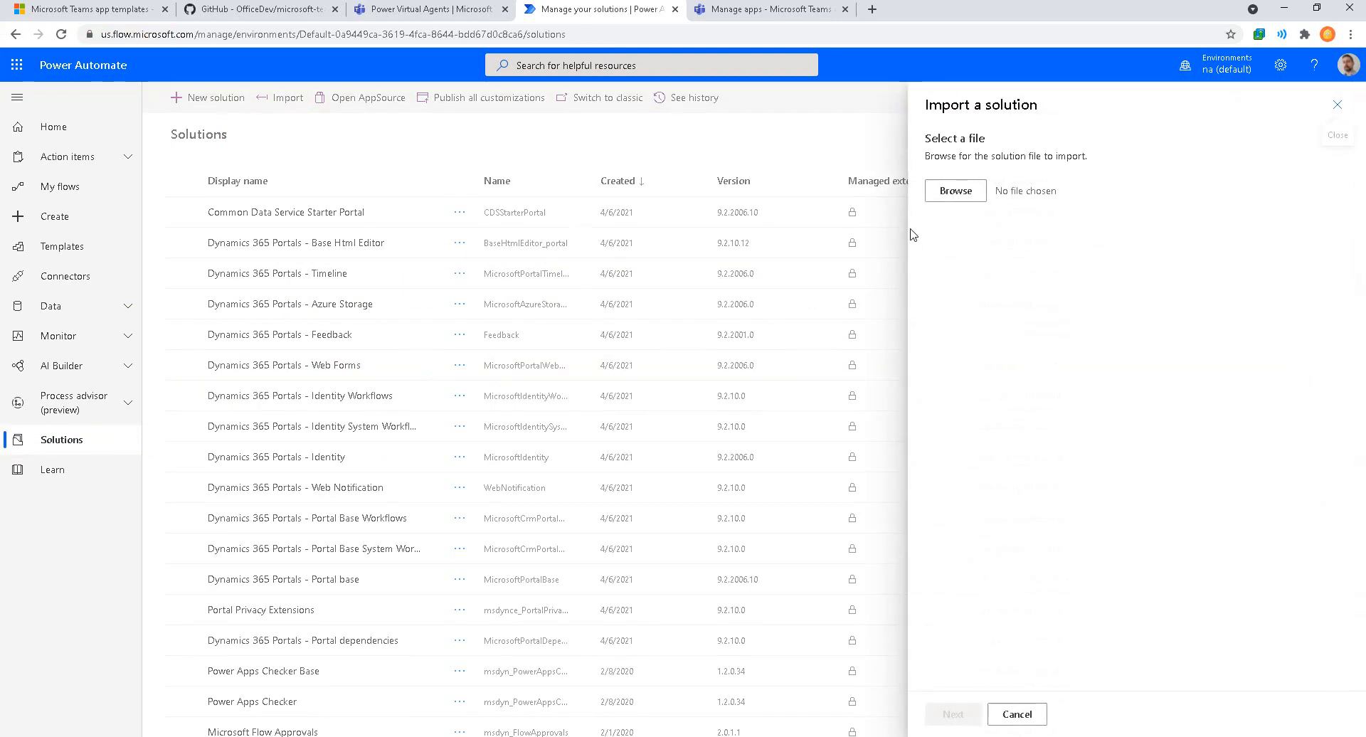
{"action": "left_click", "coordinate": [949, 192]}
{"action": "key", "text": "Escape"}
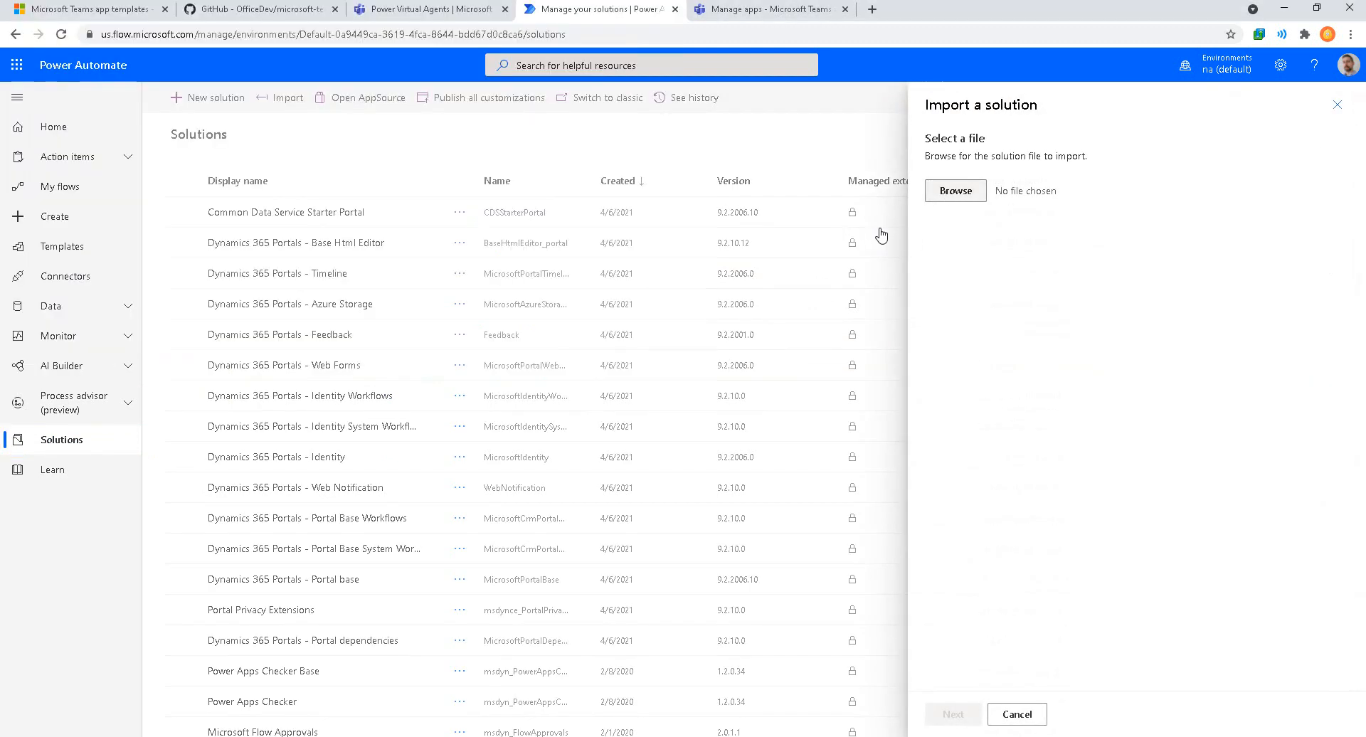
Step: Switch to Visual Studio Code and copy the path of AdoptionBot2021_1_0_0_2.zip
{"action": "left_click", "coordinate": [238, 736]}
{"action": "left_click", "coordinate": [253, 664]}
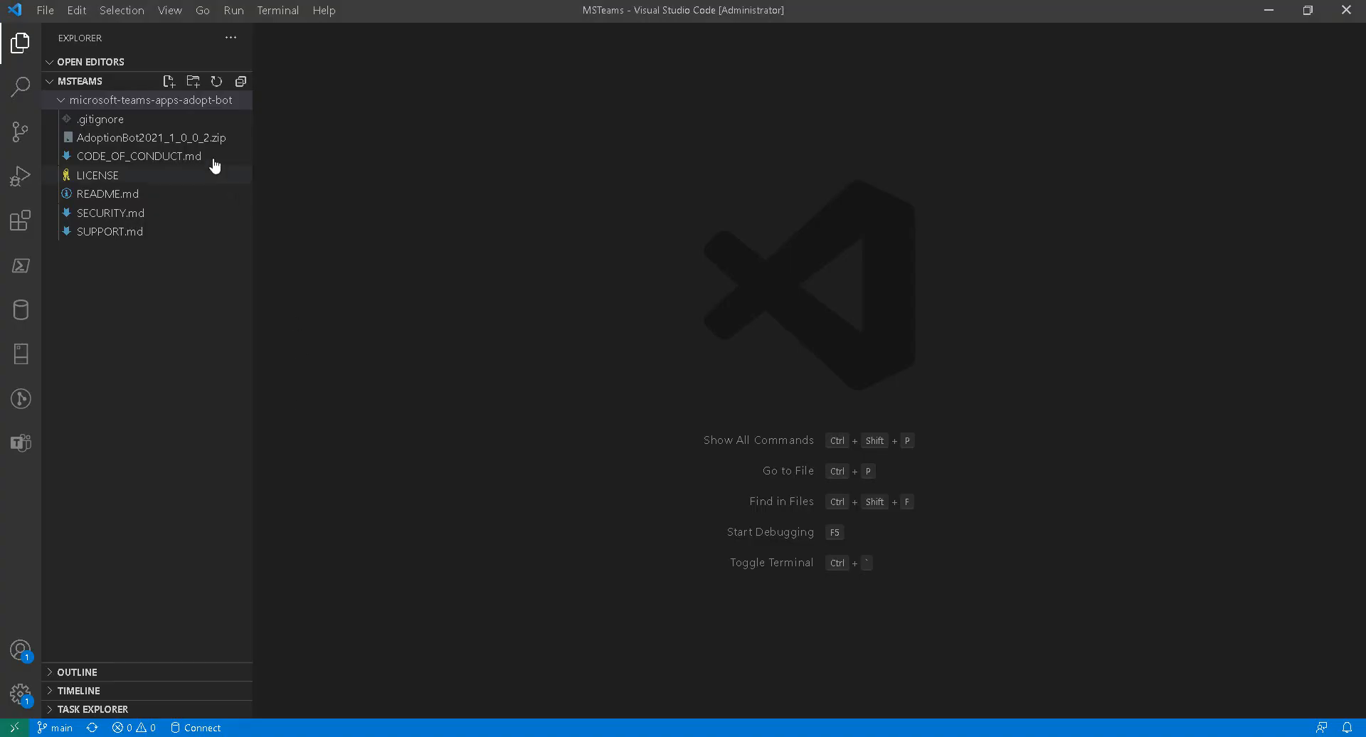
{"action": "left_click", "coordinate": [220, 142]}
{"action": "right_click", "coordinate": [220, 141]}
{"action": "left_click", "coordinate": [197, 156]}
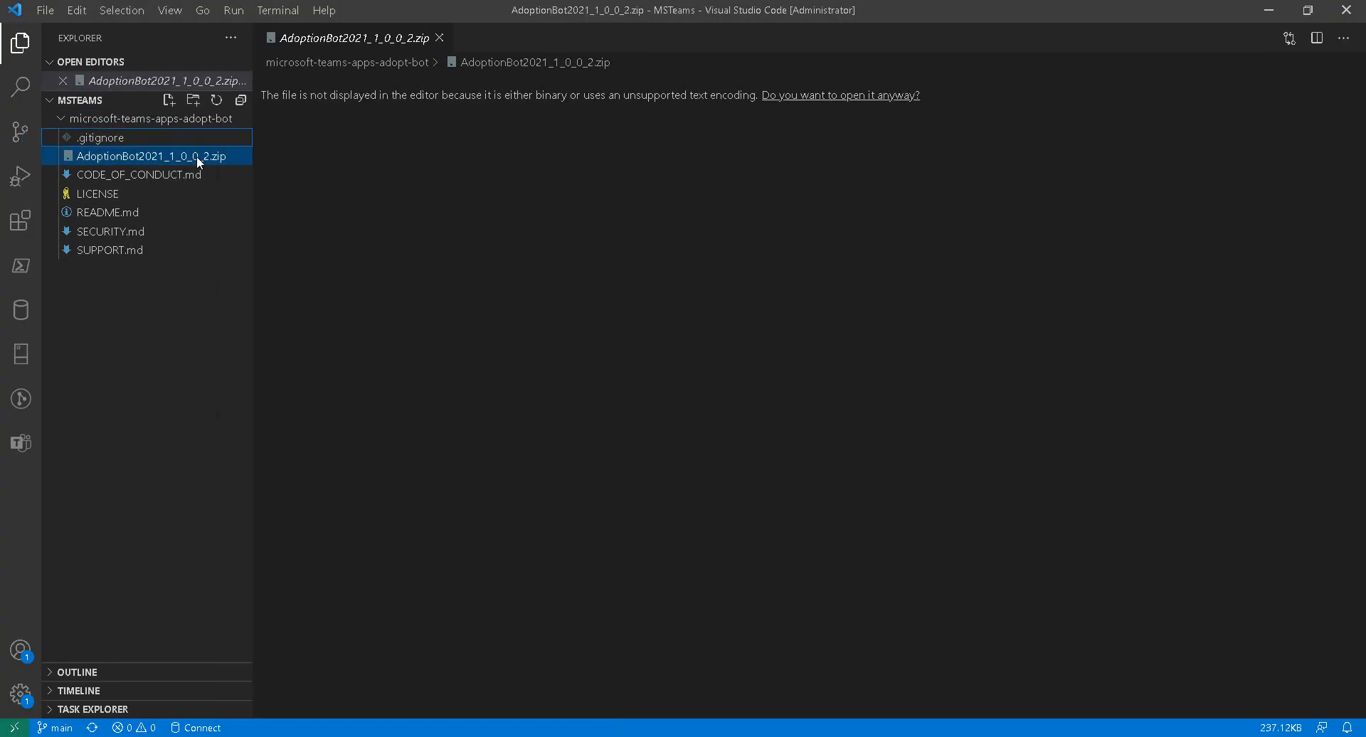
{"action": "right_click", "coordinate": [178, 163]}
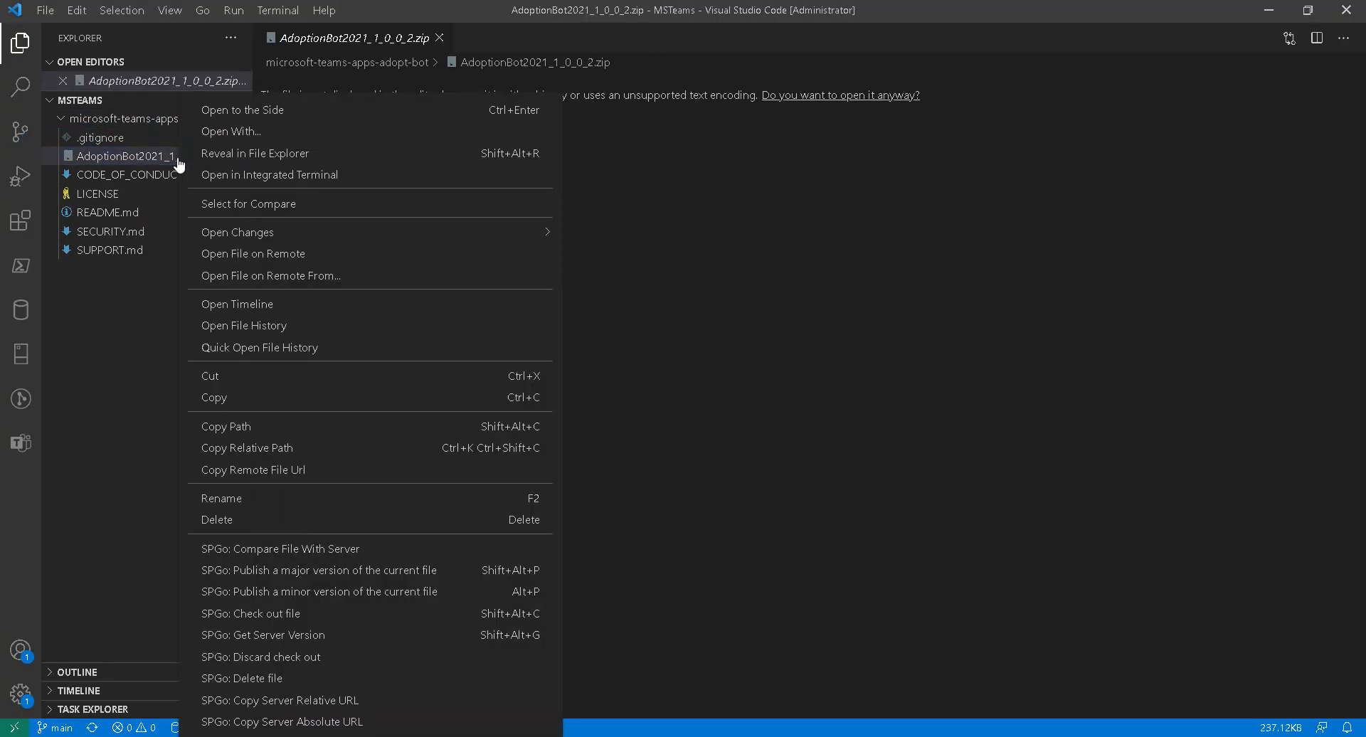
{"action": "left_click", "coordinate": [288, 427]}
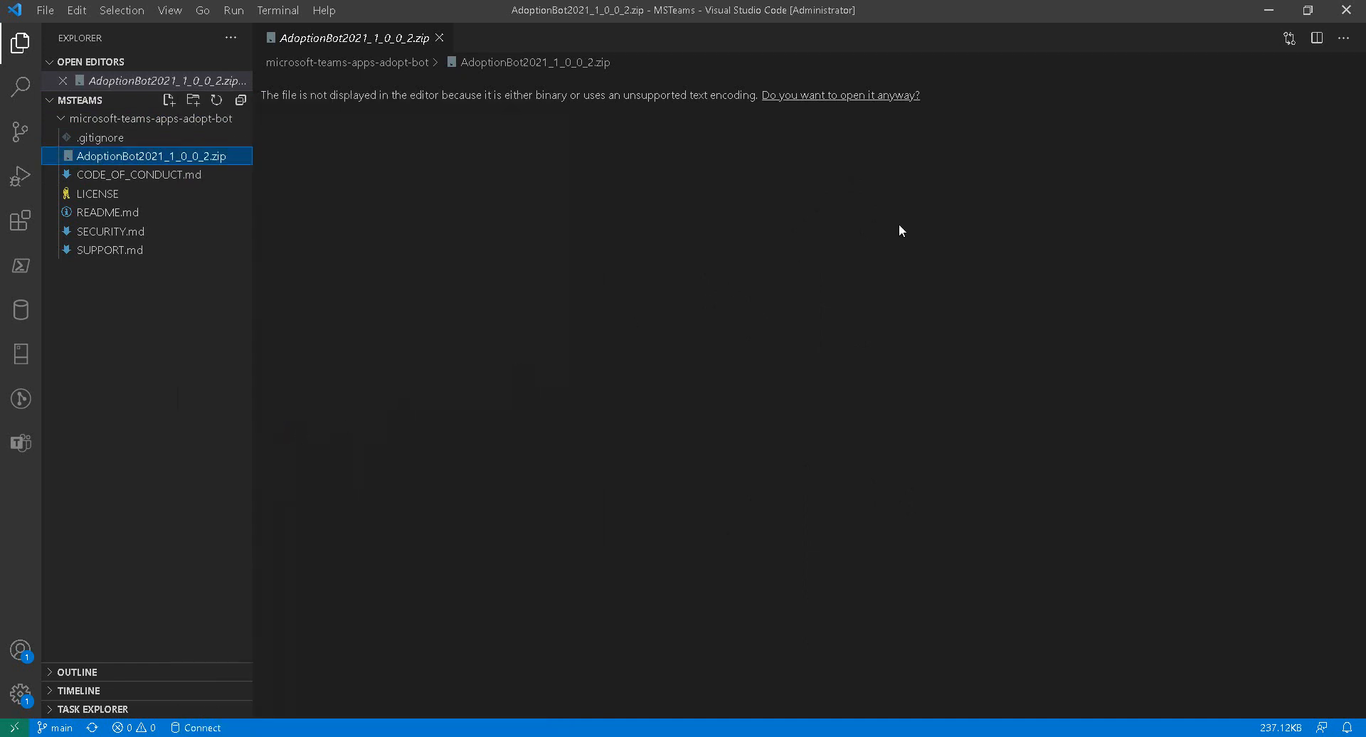
{"action": "left_click", "coordinate": [1262, 15]}
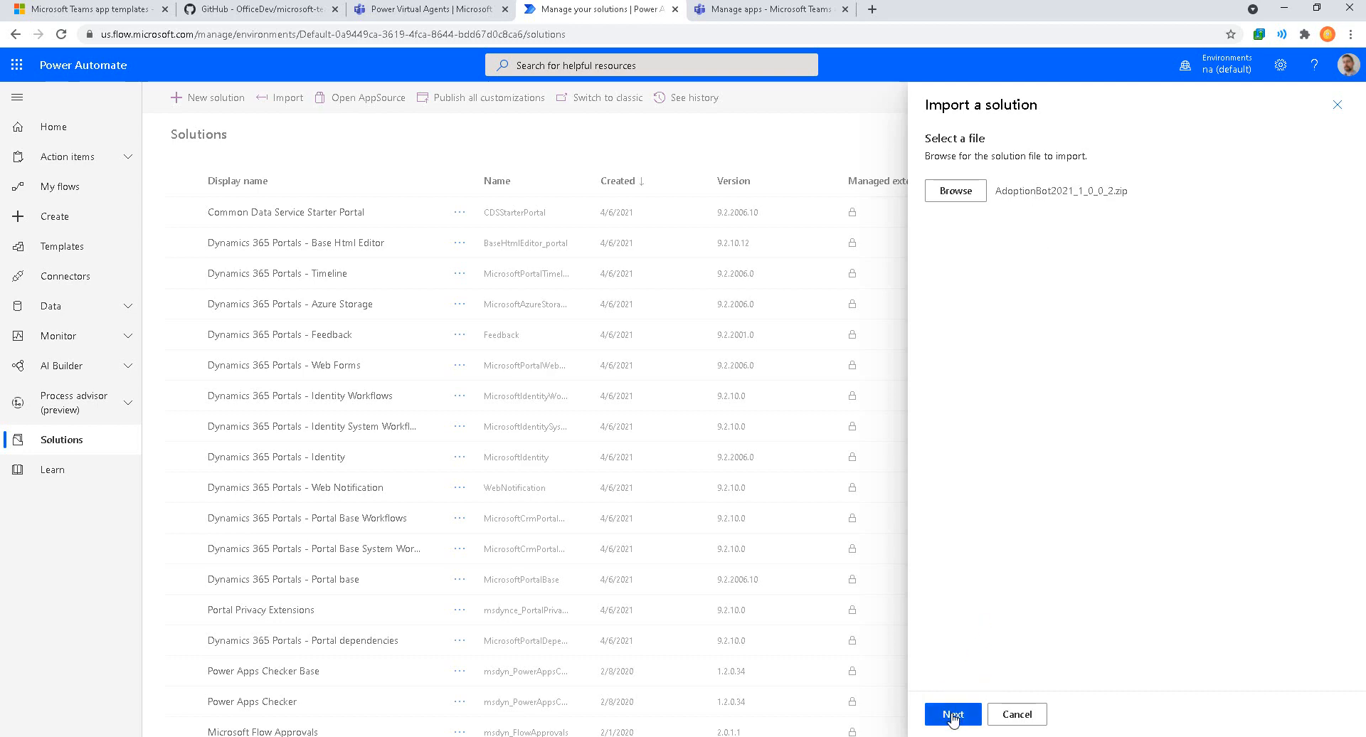
Step: Import AdoptionBot2021_1_0_0_2.zip as a solution in Power Automate, keeping its plugin steps and flows enabled
{"action": "left_click", "coordinate": [953, 714]}
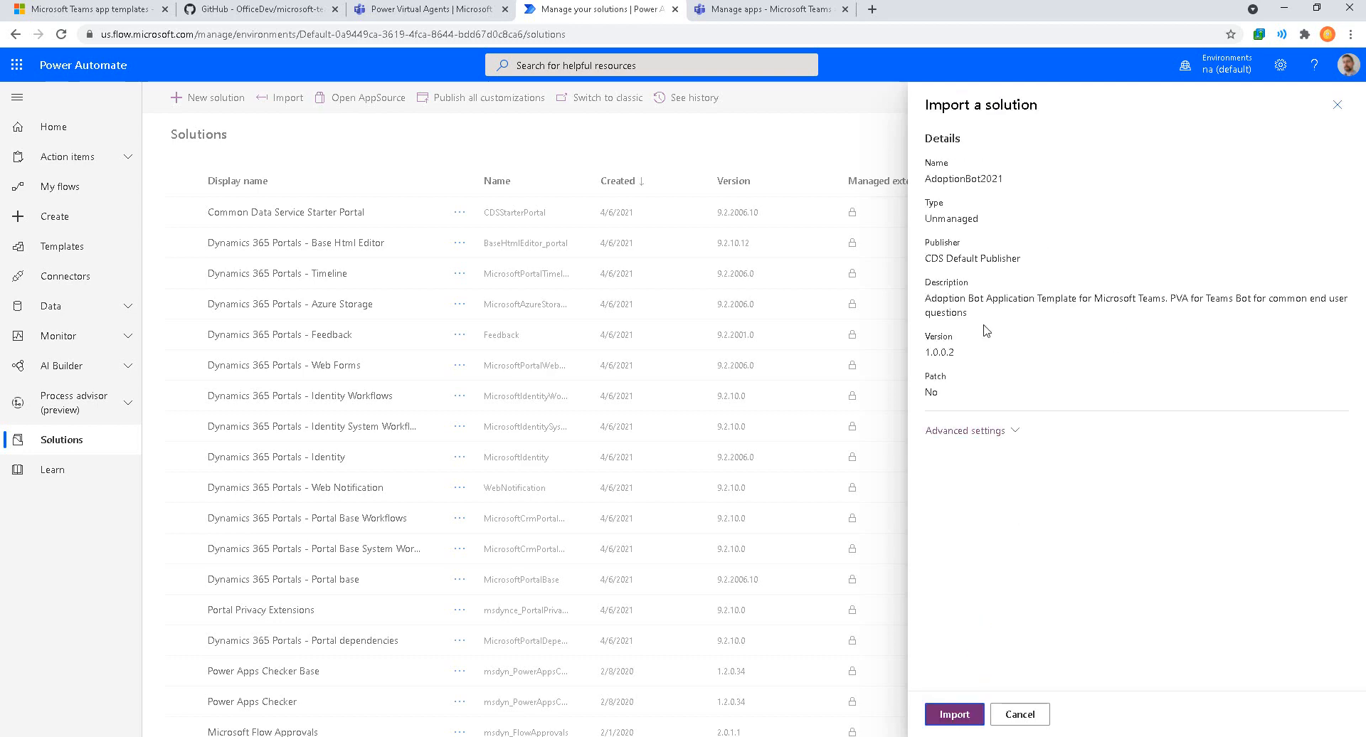
{"action": "left_click", "coordinate": [997, 431]}
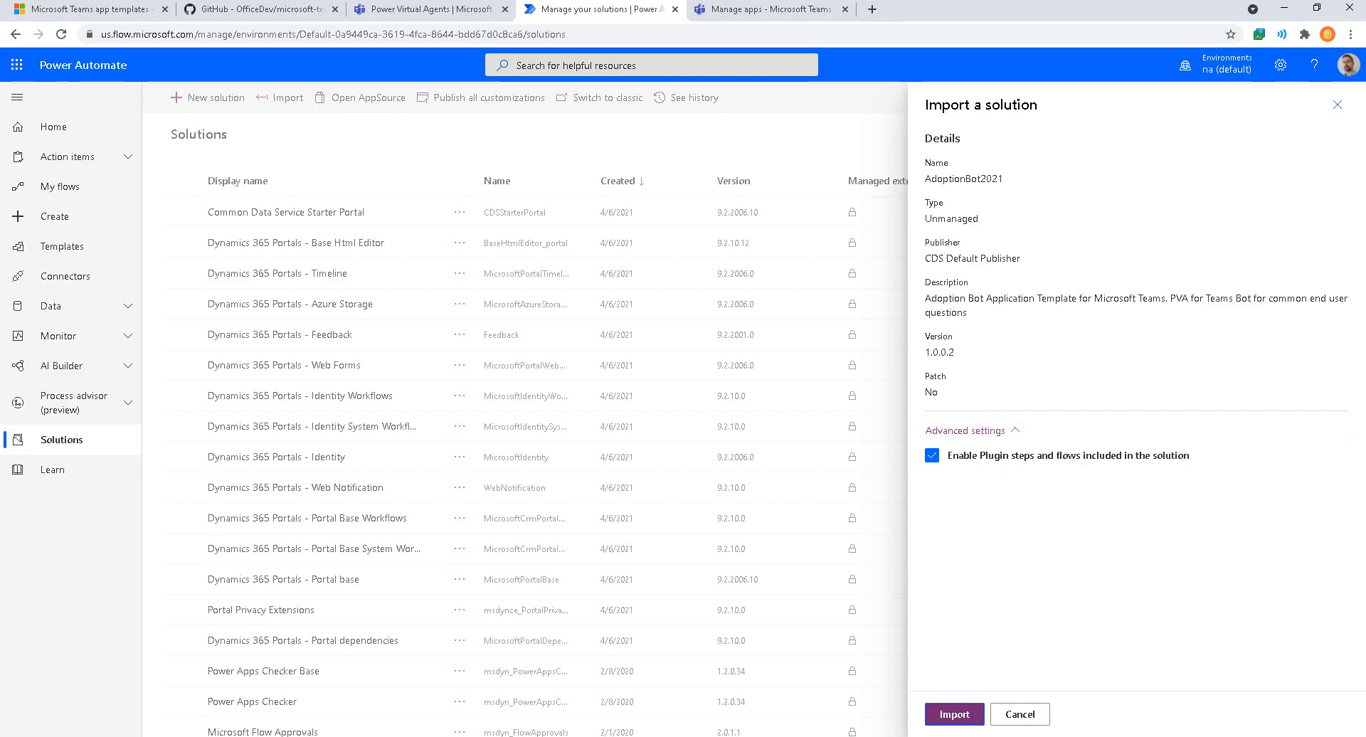
{"action": "key", "text": "ctrl+2"}
{"action": "mouse_move", "coordinate": [914, 283]}
{"action": "left_mouse_down"}
{"action": "mouse_move", "coordinate": [1148, 320]}
{"action": "mouse_move", "coordinate": [1266, 316]}
{"action": "left_mouse_up"}
{"action": "left_click_drag", "start_coordinate": [925, 156], "coordinate": [1062, 254]}
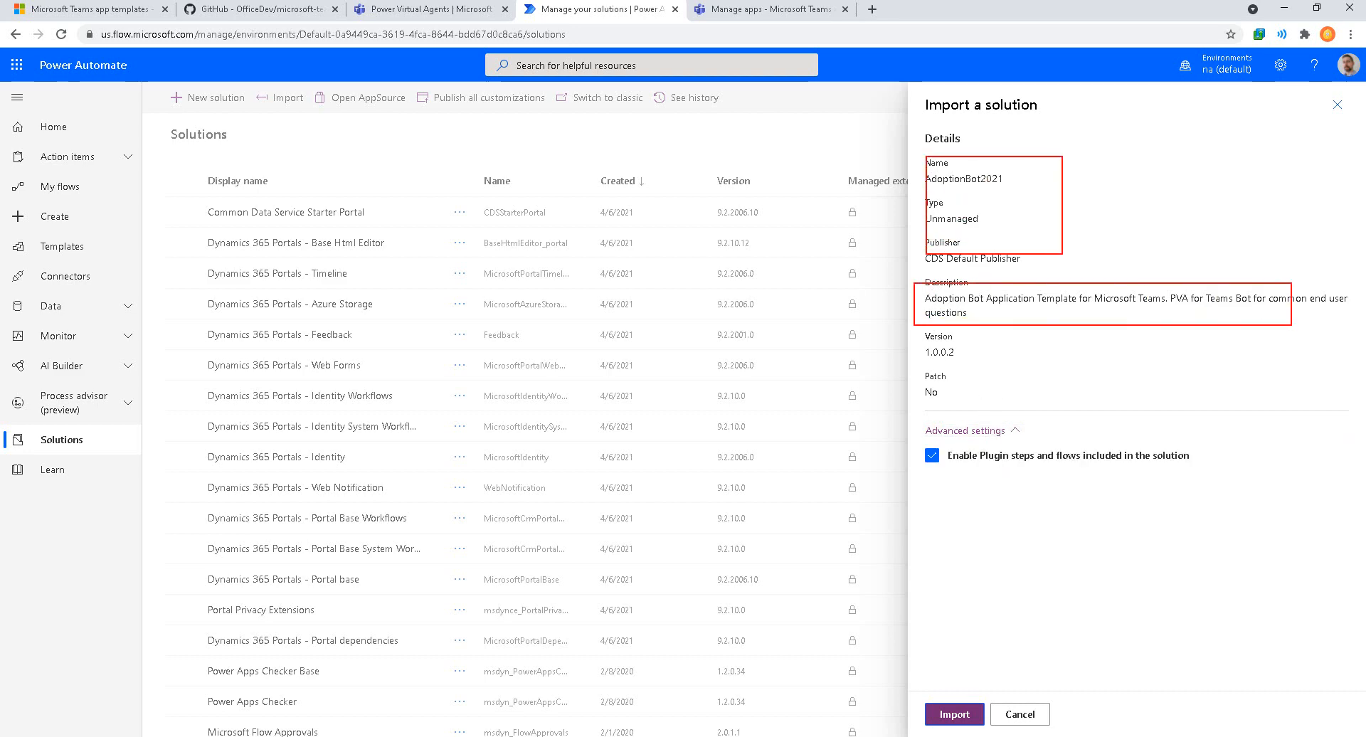
{"action": "mouse_move", "coordinate": [1023, 495]}
{"action": "left_mouse_down"}
{"action": "mouse_move", "coordinate": [902, 438]}
{"action": "mouse_move", "coordinate": [953, 498]}
{"action": "left_mouse_up"}
{"action": "left_click_drag", "start_coordinate": [1016, 467], "coordinate": [1074, 543]}
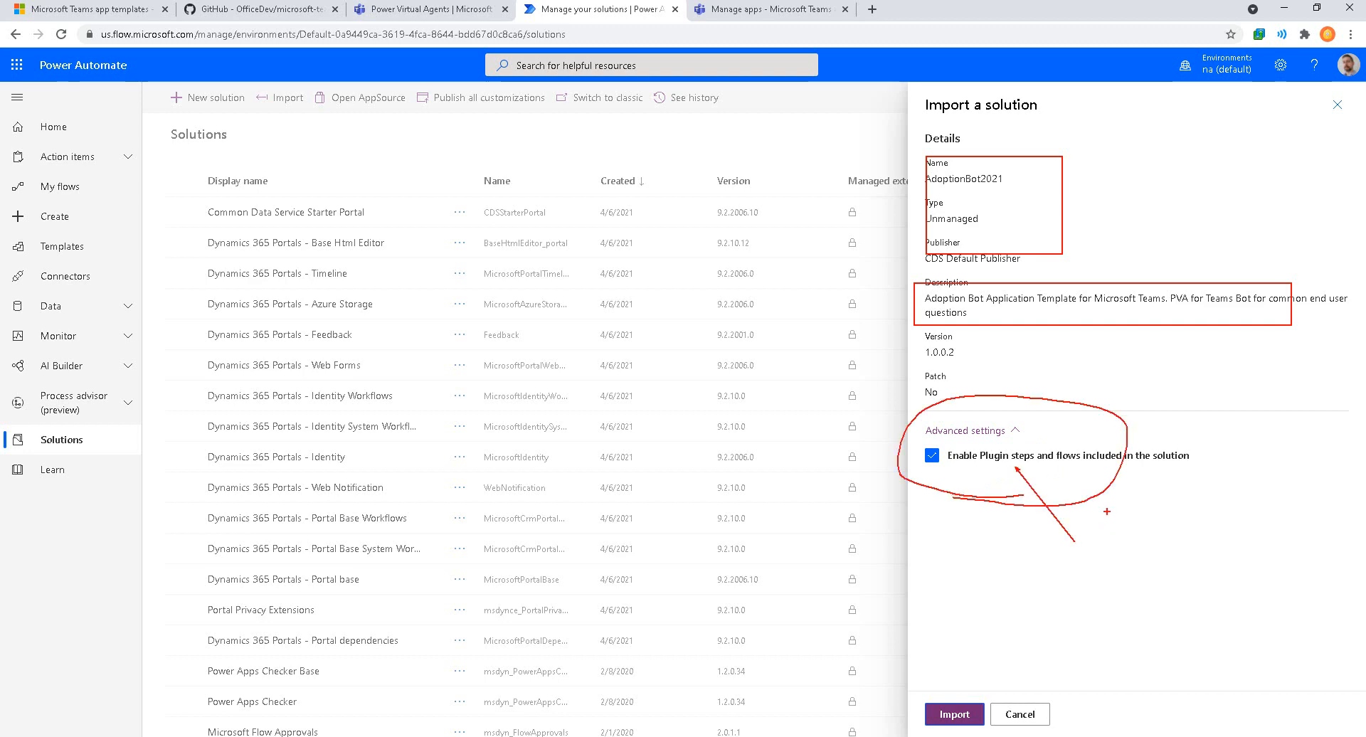
{"action": "key", "text": "Escape"}
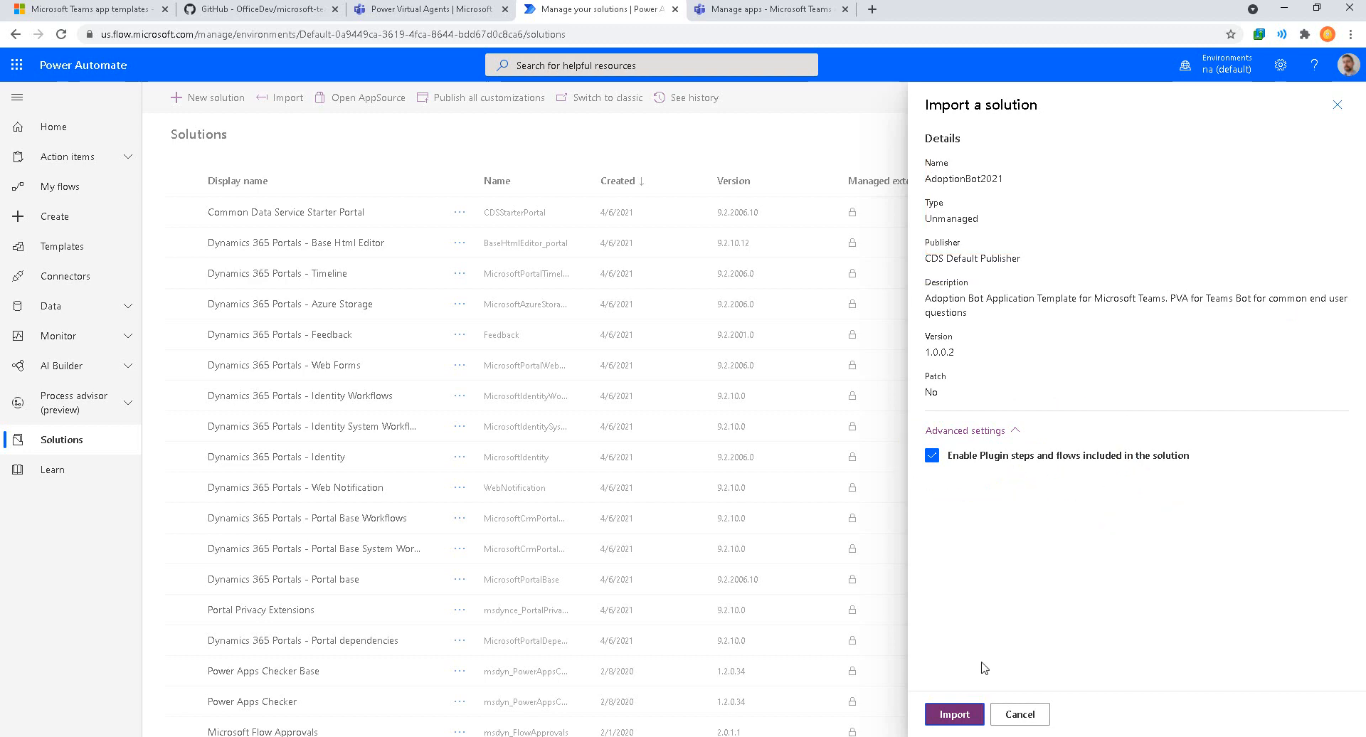
{"action": "left_click", "coordinate": [959, 714]}
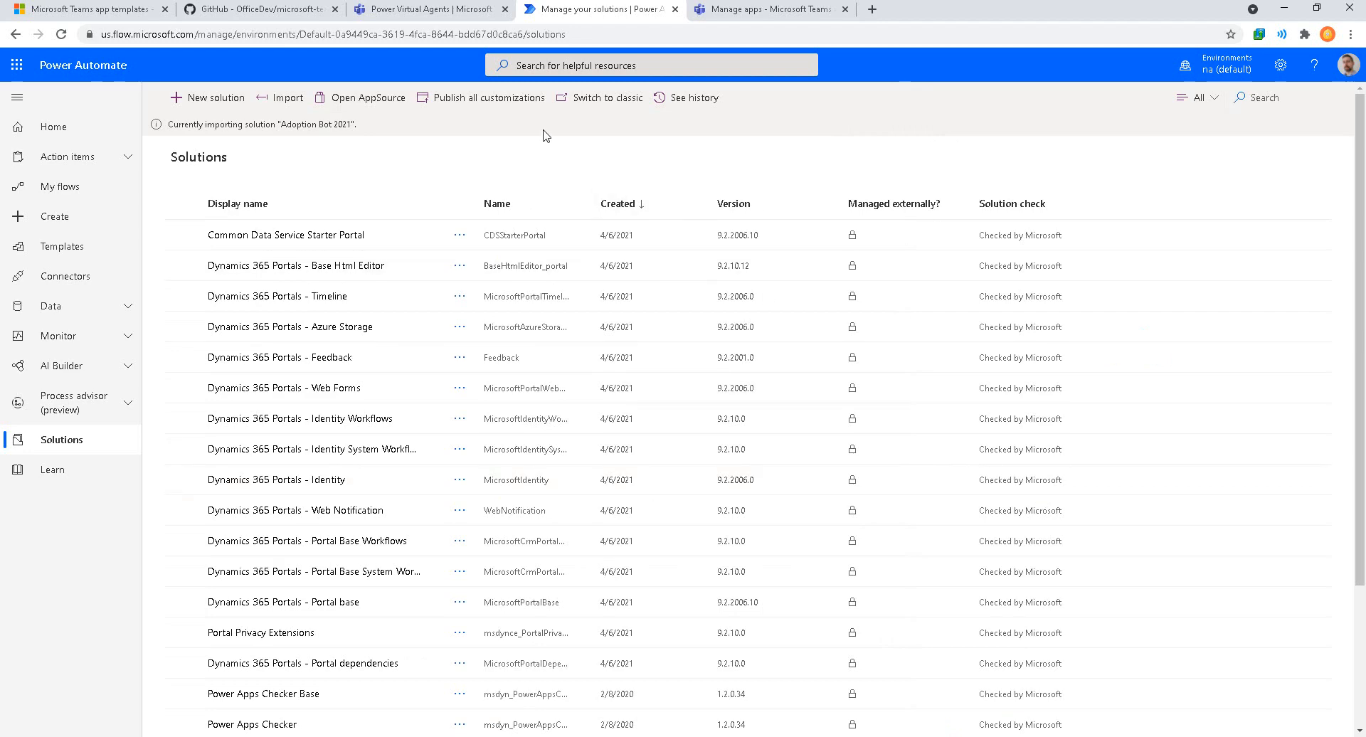
{"action": "mouse_move", "coordinate": [282, 119]}
{"action": "left_mouse_down"}
{"action": "mouse_move", "coordinate": [388, 144]}
{"action": "mouse_move", "coordinate": [127, 103]}
{"action": "left_mouse_up"}
{"action": "left_click_drag", "start_coordinate": [246, 132], "coordinate": [322, 196]}
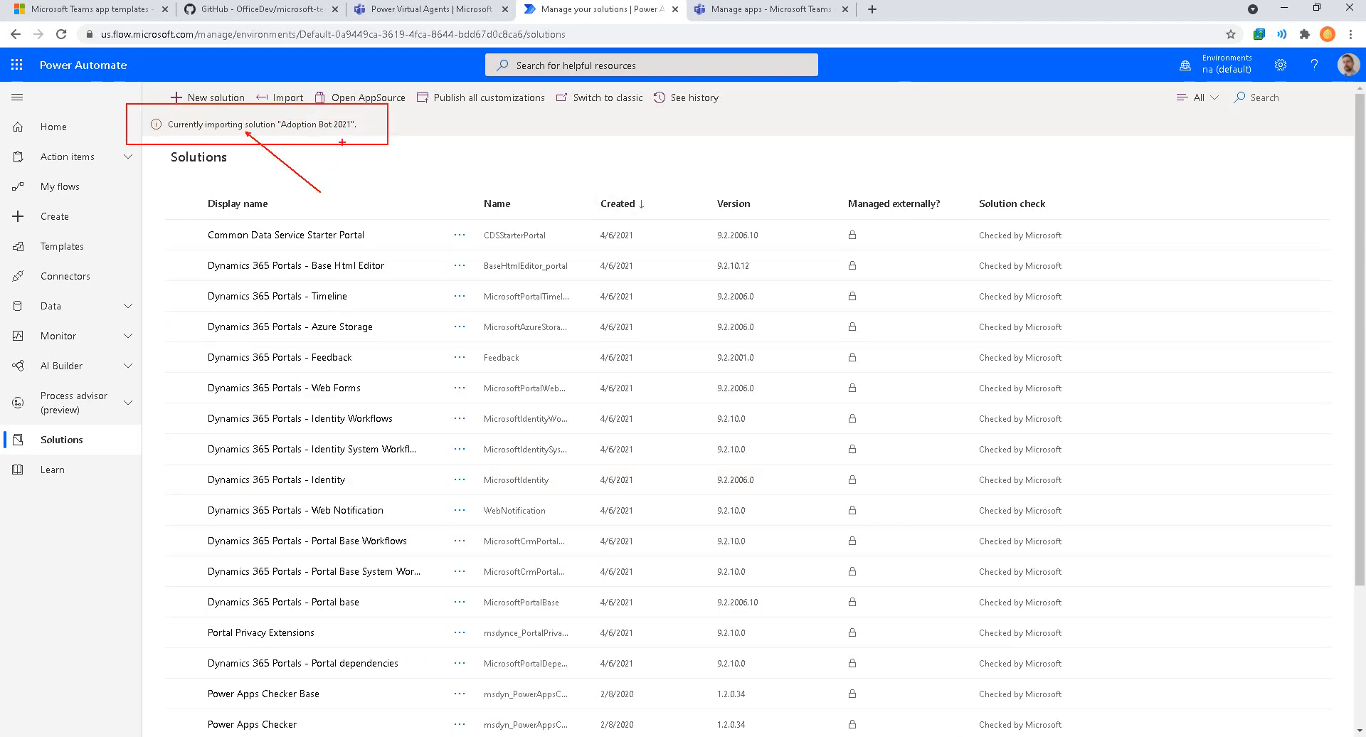
{"action": "left_click_drag", "start_coordinate": [348, 133], "coordinate": [415, 198]}
{"action": "key", "text": "Escape"}
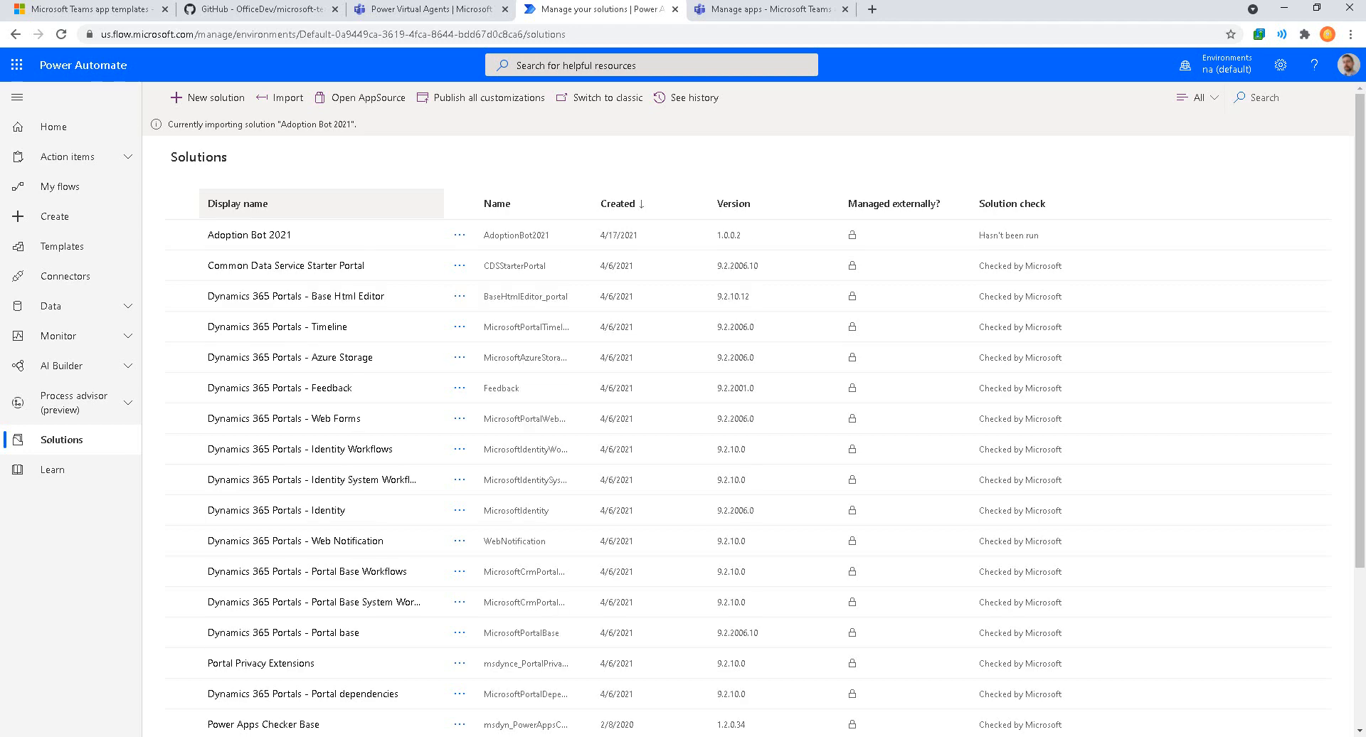
Step: Open the imported Adoption Bot 2021 solution
{"action": "left_click", "coordinate": [183, 235]}
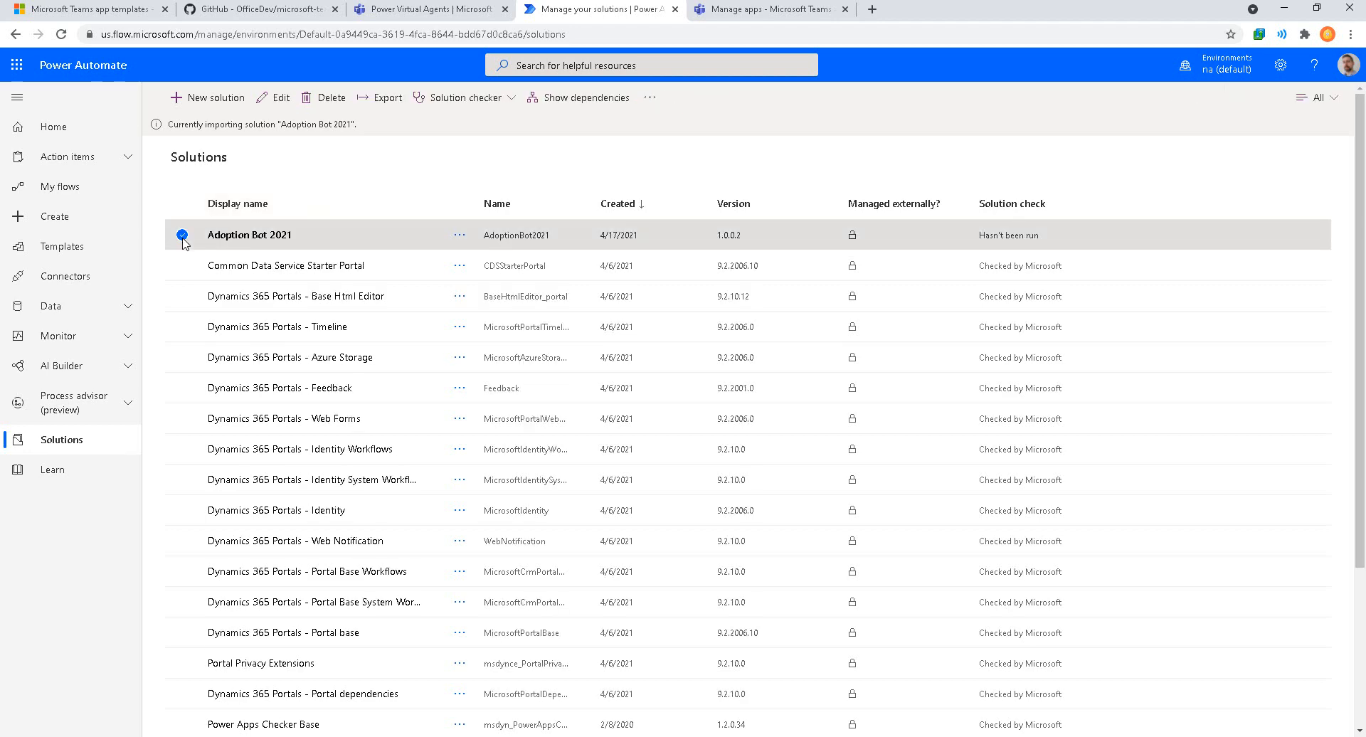
{"action": "left_click_drag", "start_coordinate": [193, 222], "coordinate": [340, 247]}
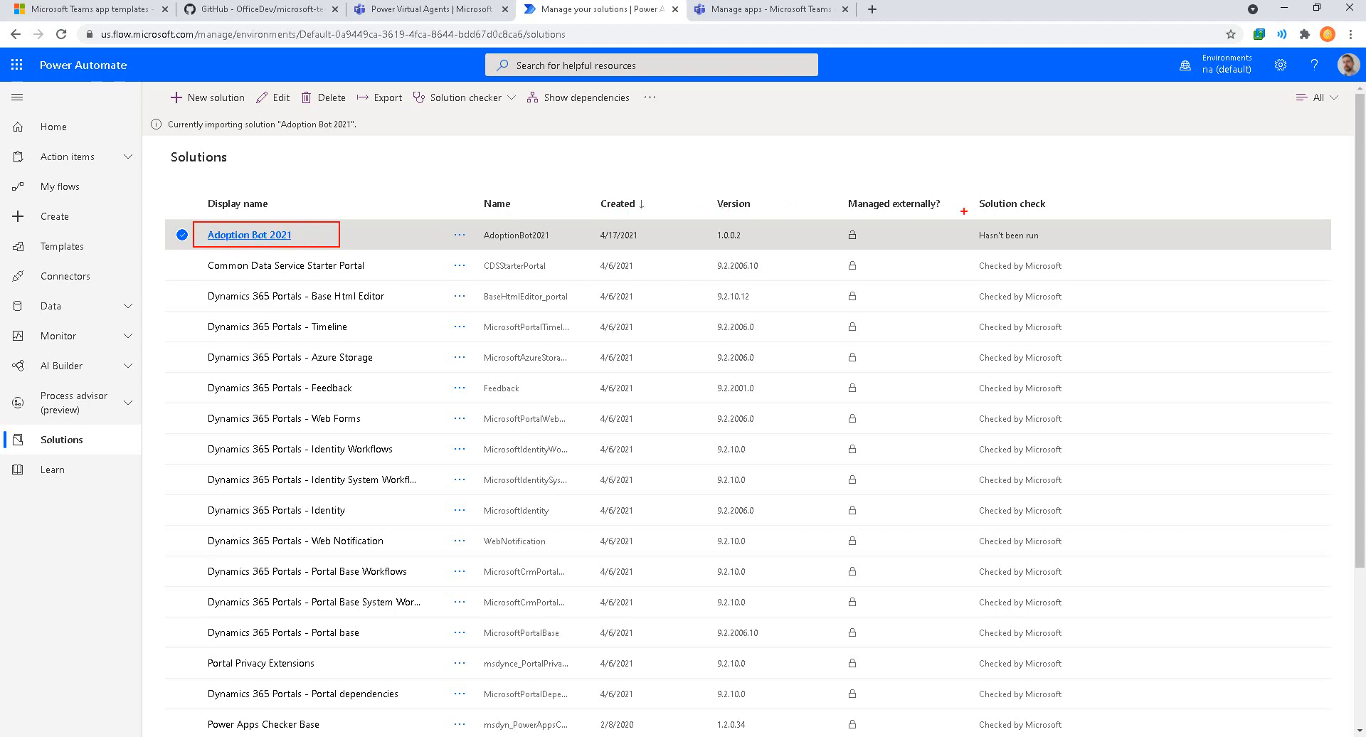
{"action": "left_click_drag", "start_coordinate": [585, 218], "coordinate": [682, 258]}
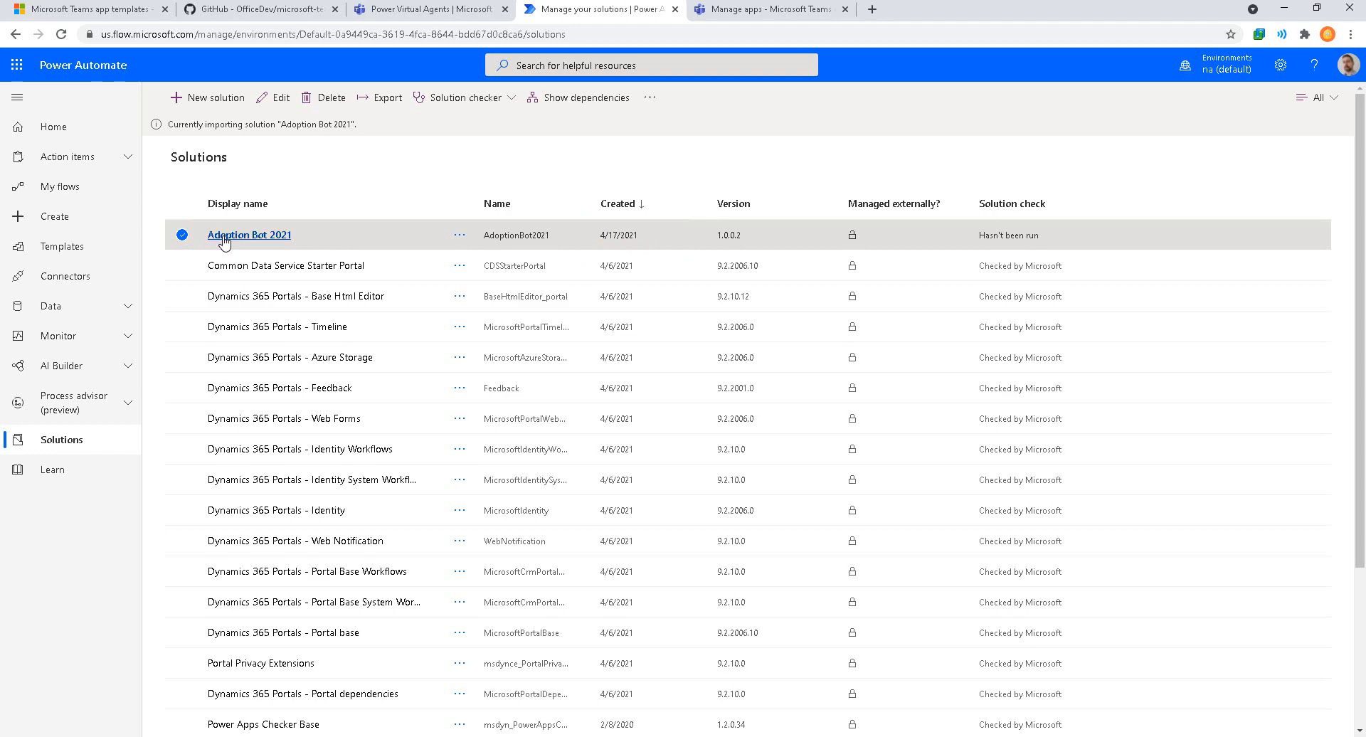
{"action": "left_click", "coordinate": [260, 234]}
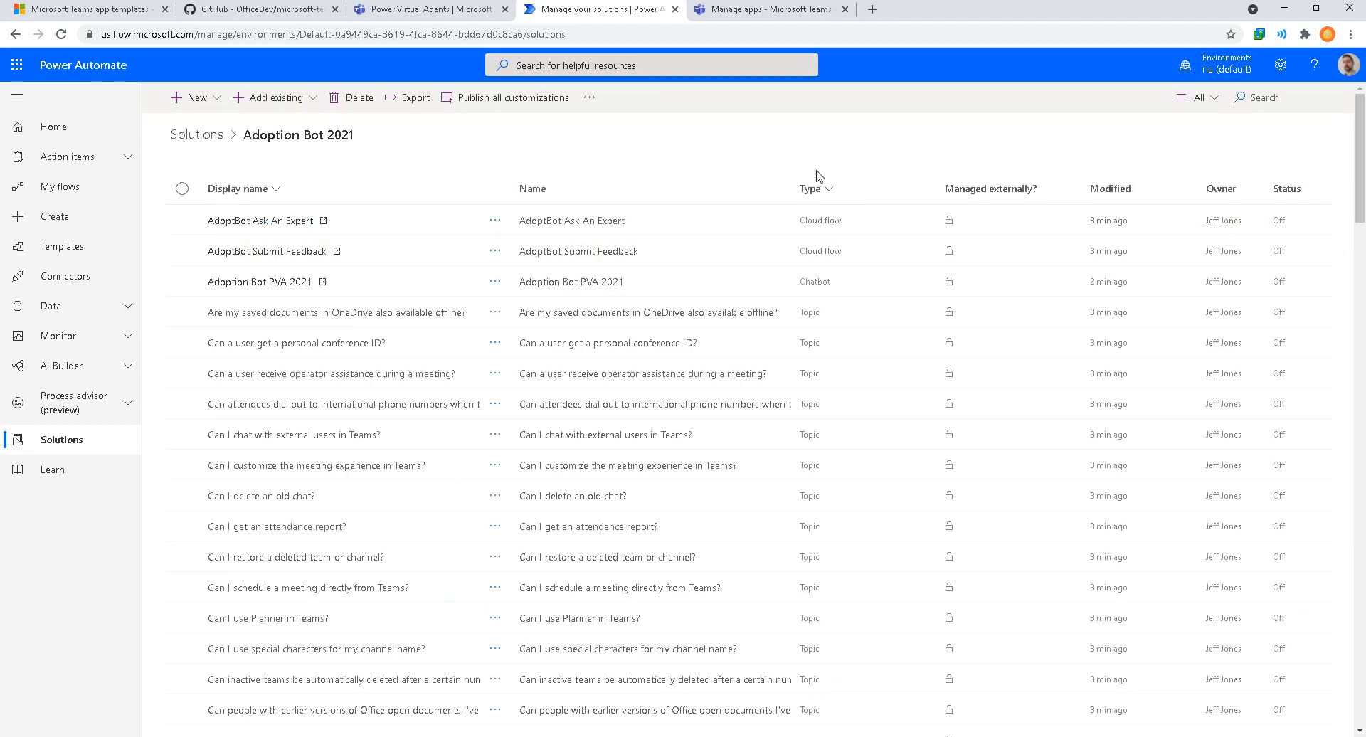
{"action": "mouse_move", "coordinate": [771, 161]}
{"action": "left_mouse_down"}
{"action": "mouse_move", "coordinate": [809, 200]}
{"action": "mouse_move", "coordinate": [873, 696]}
{"action": "left_mouse_up"}
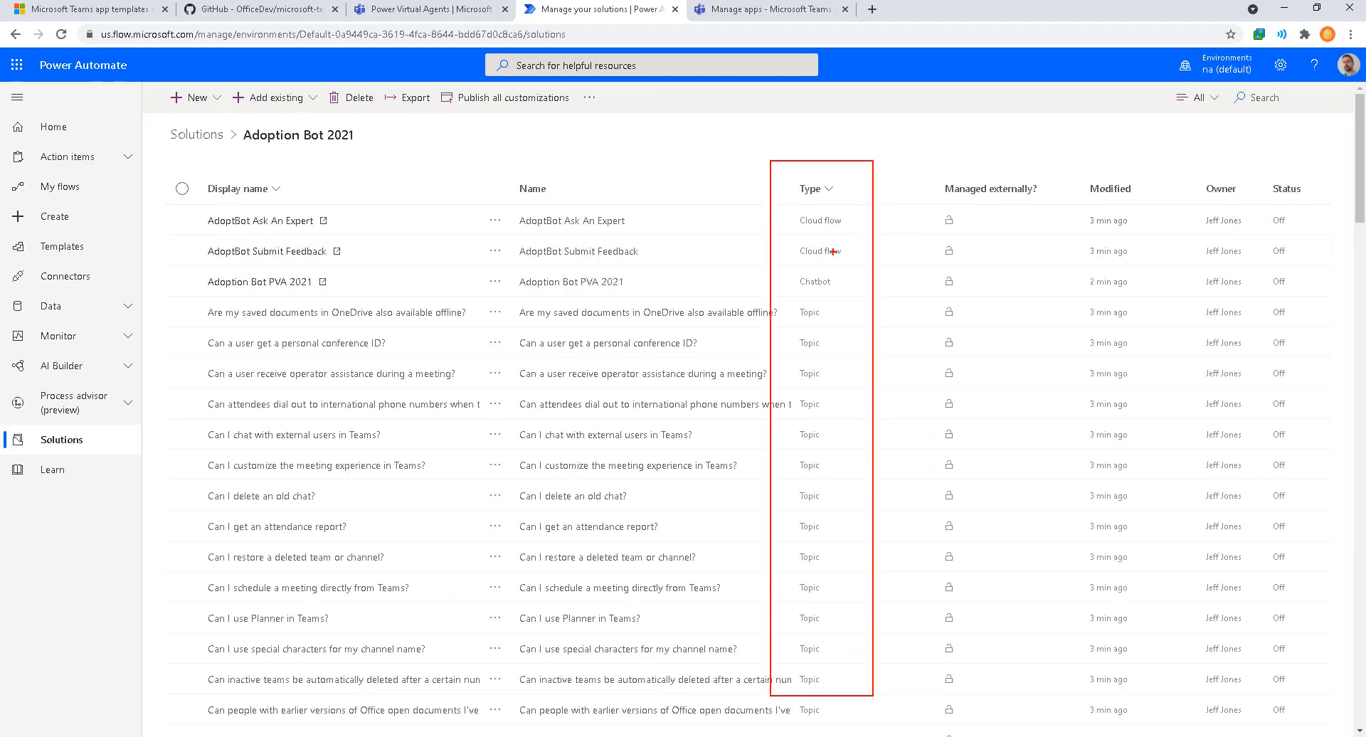
{"action": "left_click_drag", "start_coordinate": [762, 293], "coordinate": [908, 269]}
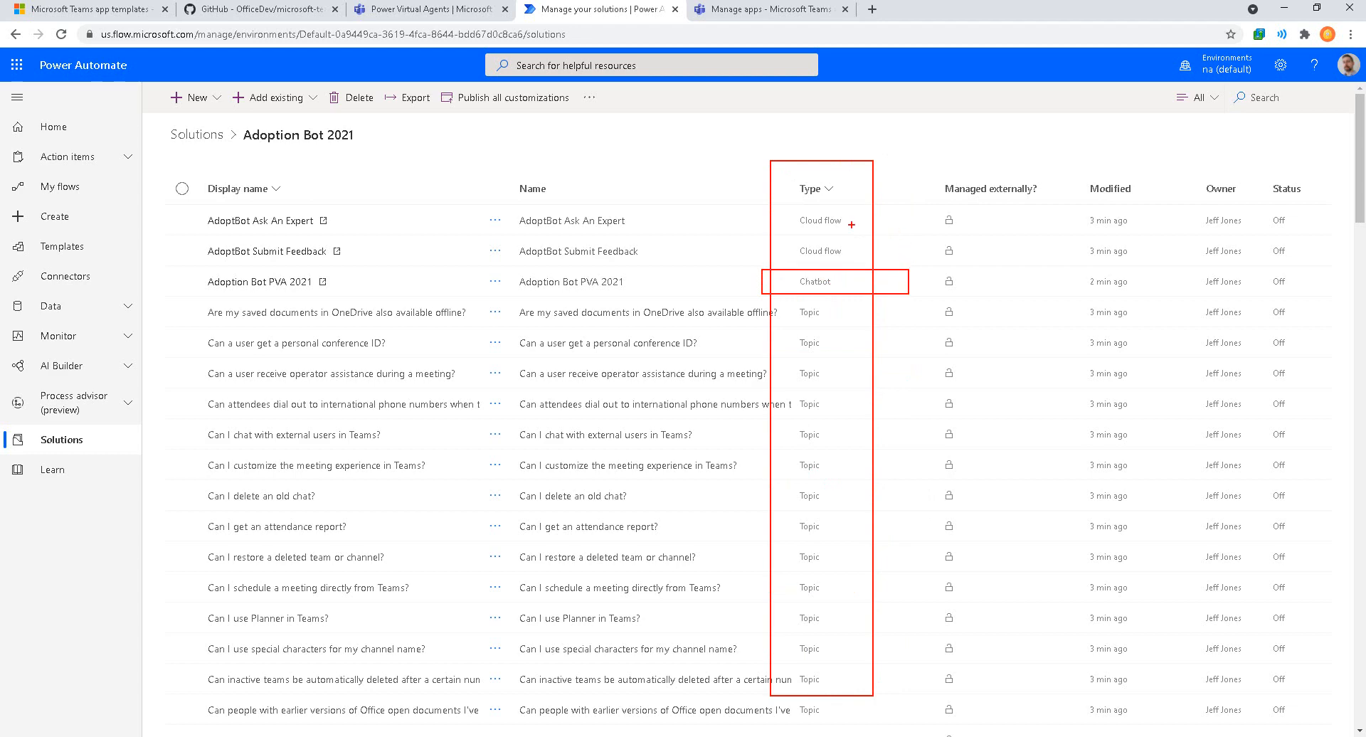
{"action": "left_click_drag", "start_coordinate": [851, 224], "coordinate": [928, 178]}
{"action": "type", "text": "2"}
{"action": "left_click_drag", "start_coordinate": [902, 280], "coordinate": [994, 277]}
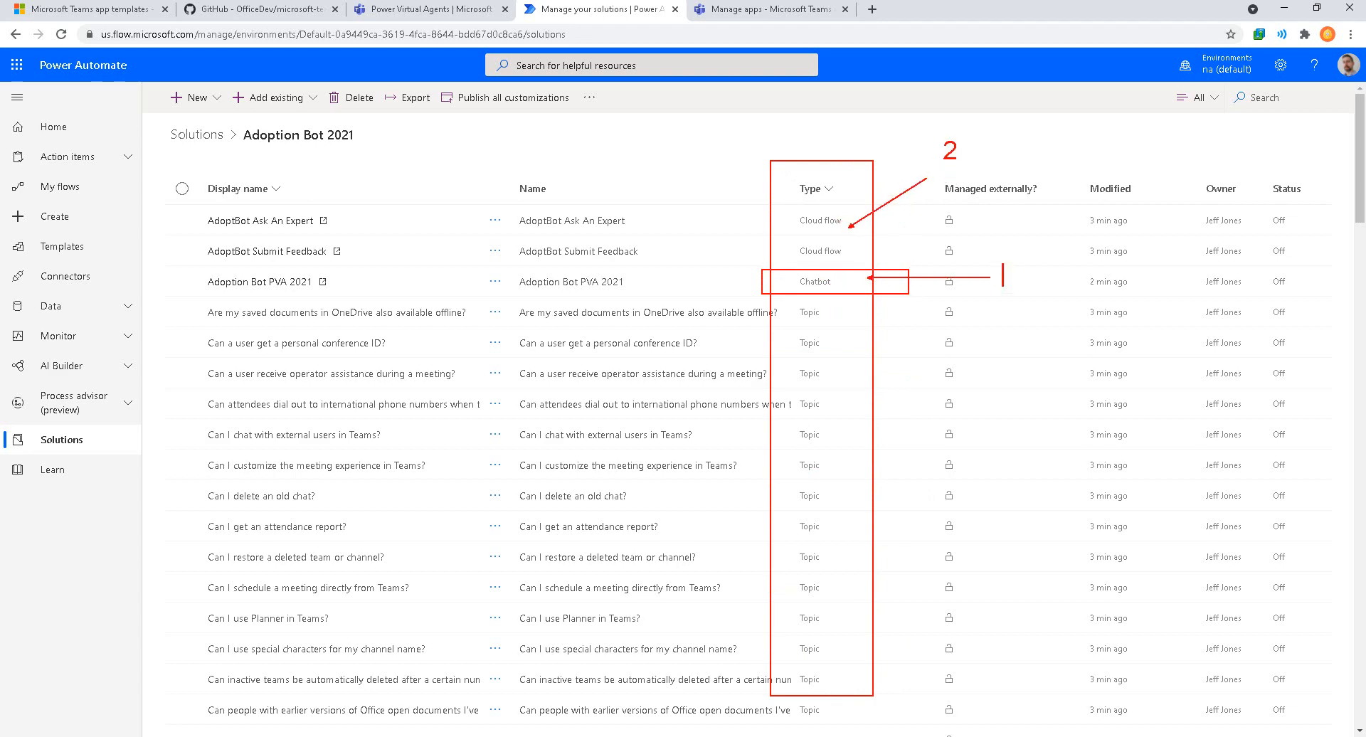
{"action": "type", "text": "1 bot"}
{"action": "left_click_drag", "start_coordinate": [847, 375], "coordinate": [959, 462]}
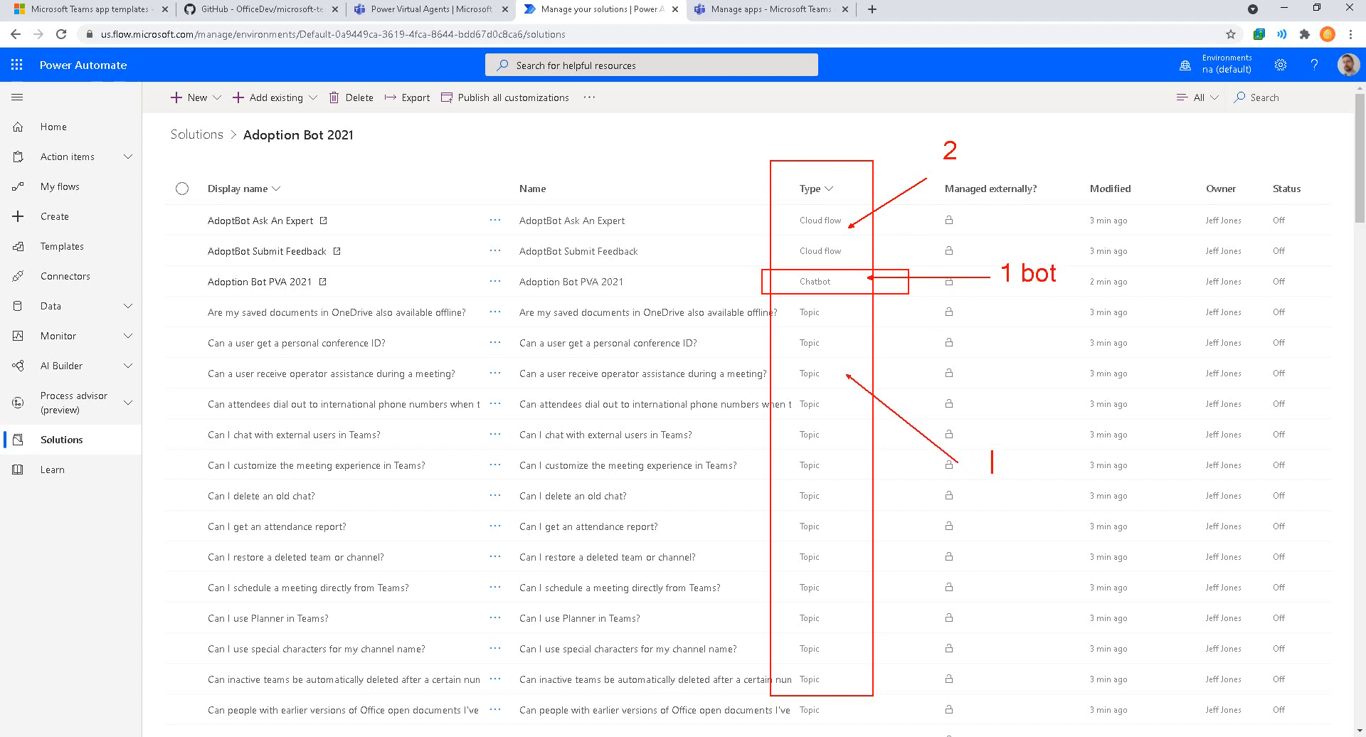
{"action": "type", "text": "topics"}
{"action": "key", "text": "Escape"}
{"action": "key", "text": "ctrl+2"}
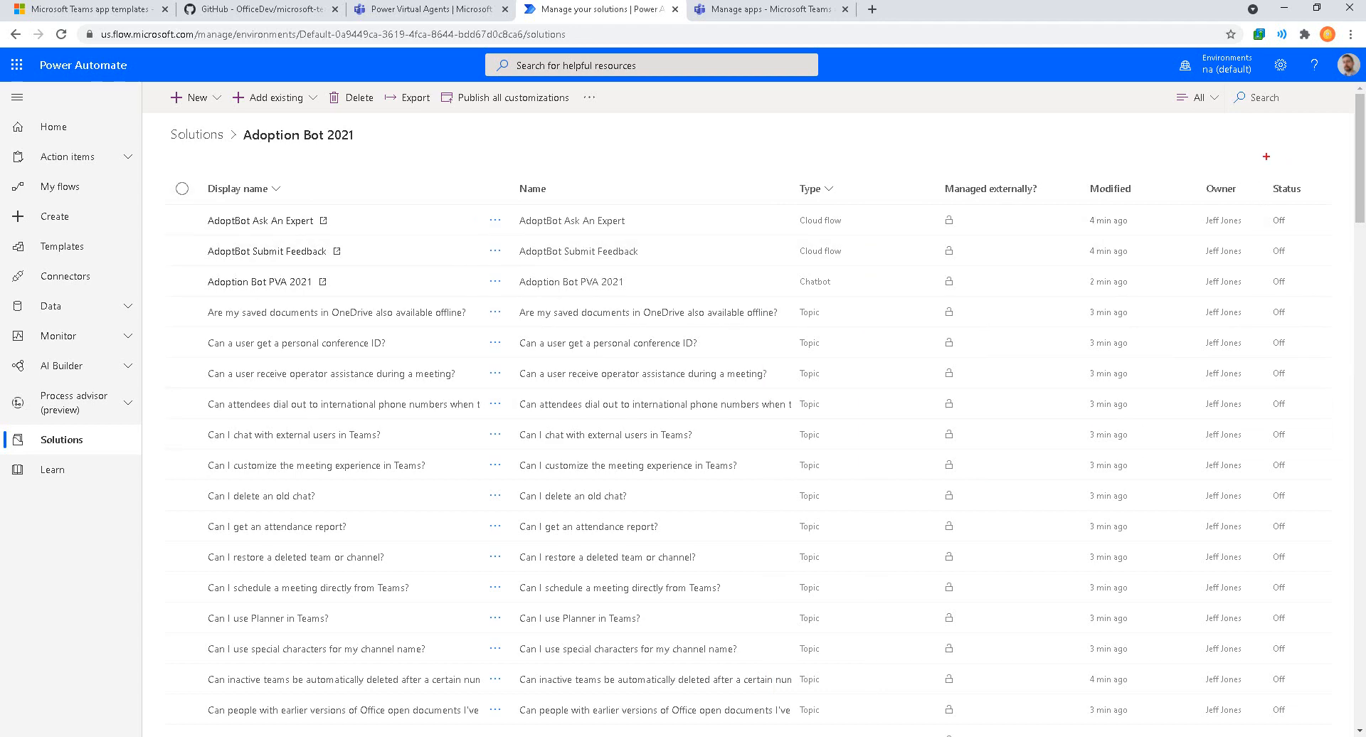
{"action": "left_click_drag", "start_coordinate": [1263, 160], "coordinate": [1322, 627]}
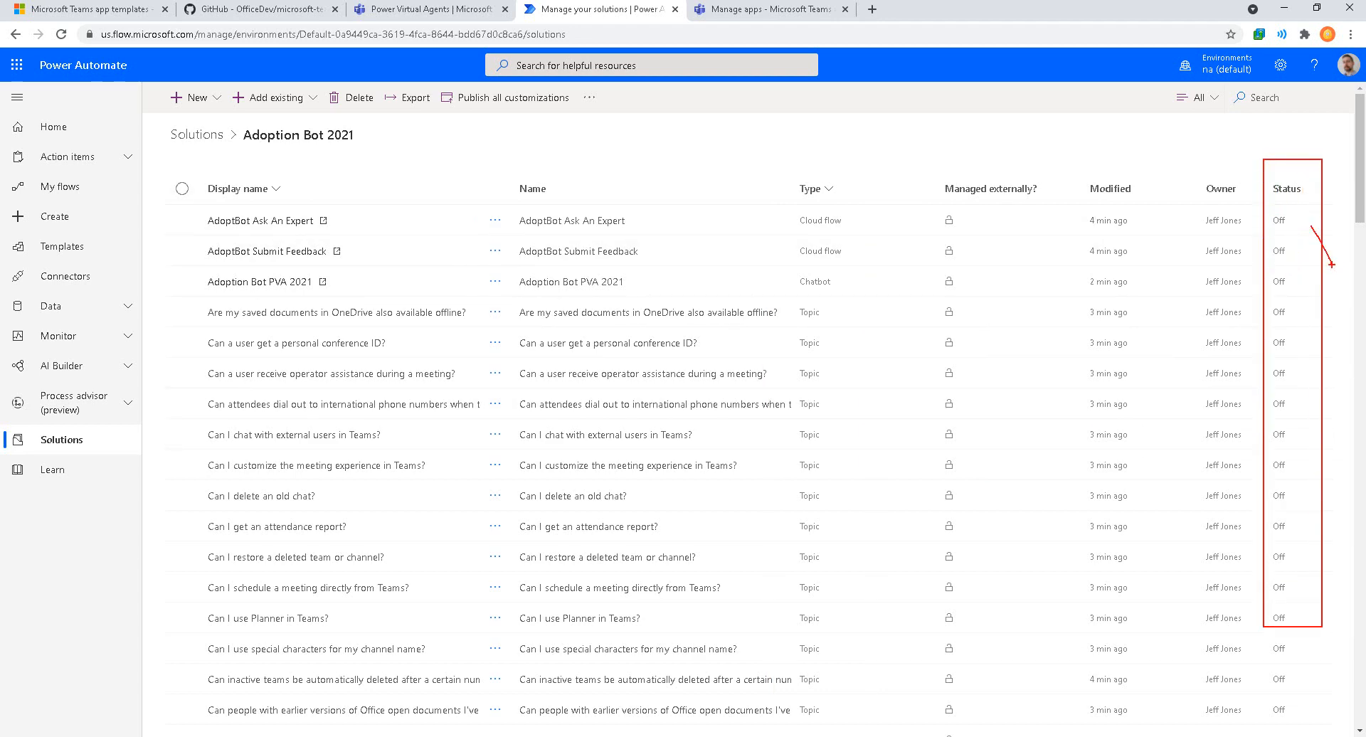
{"action": "key", "text": "Escape"}
Step: Load the next 100 items of the Adoption Bot 2021 solution and look through its components and their statuses
{"action": "scroll", "coordinate": [652, 626], "scroll_direction": "down", "scroll_amount": 20}
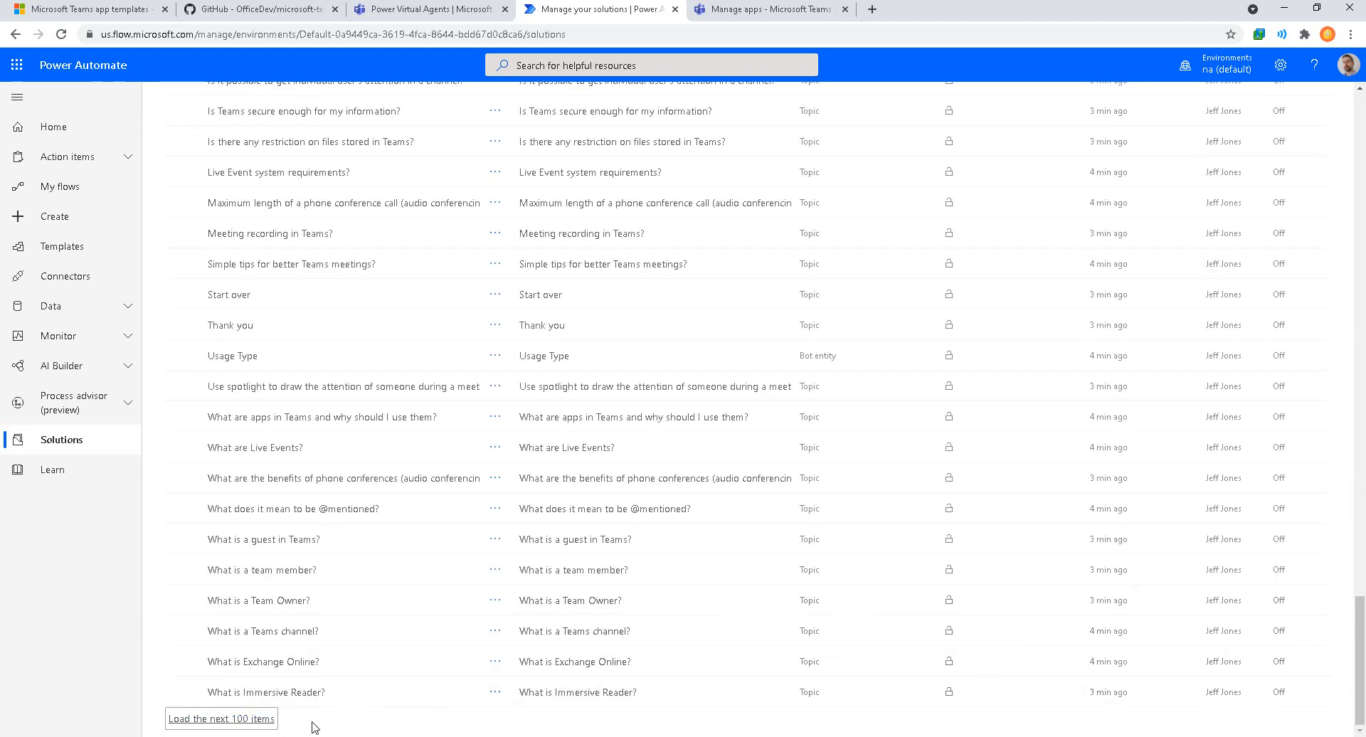
{"action": "scroll", "coordinate": [1074, 569], "scroll_direction": "down", "scroll_amount": 8}
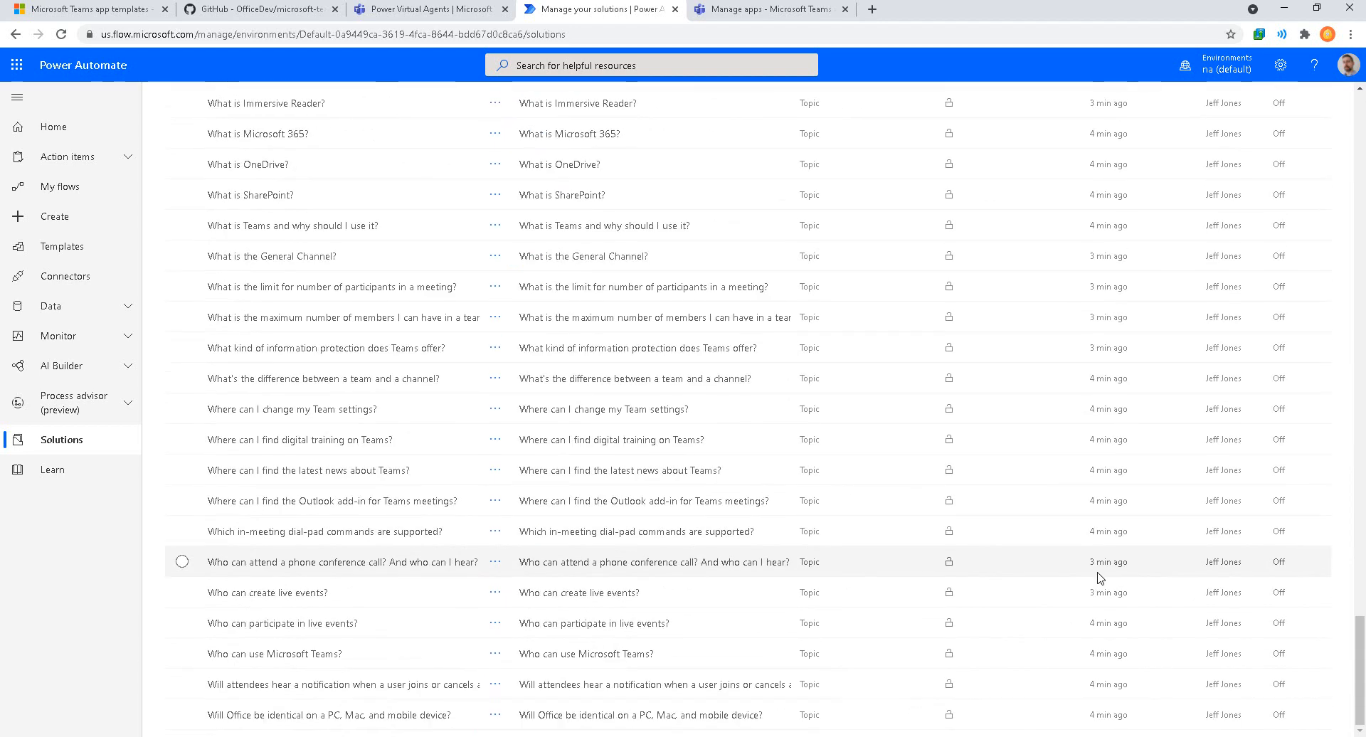
{"action": "scroll", "coordinate": [403, 470], "scroll_direction": "up", "scroll_amount": 6}
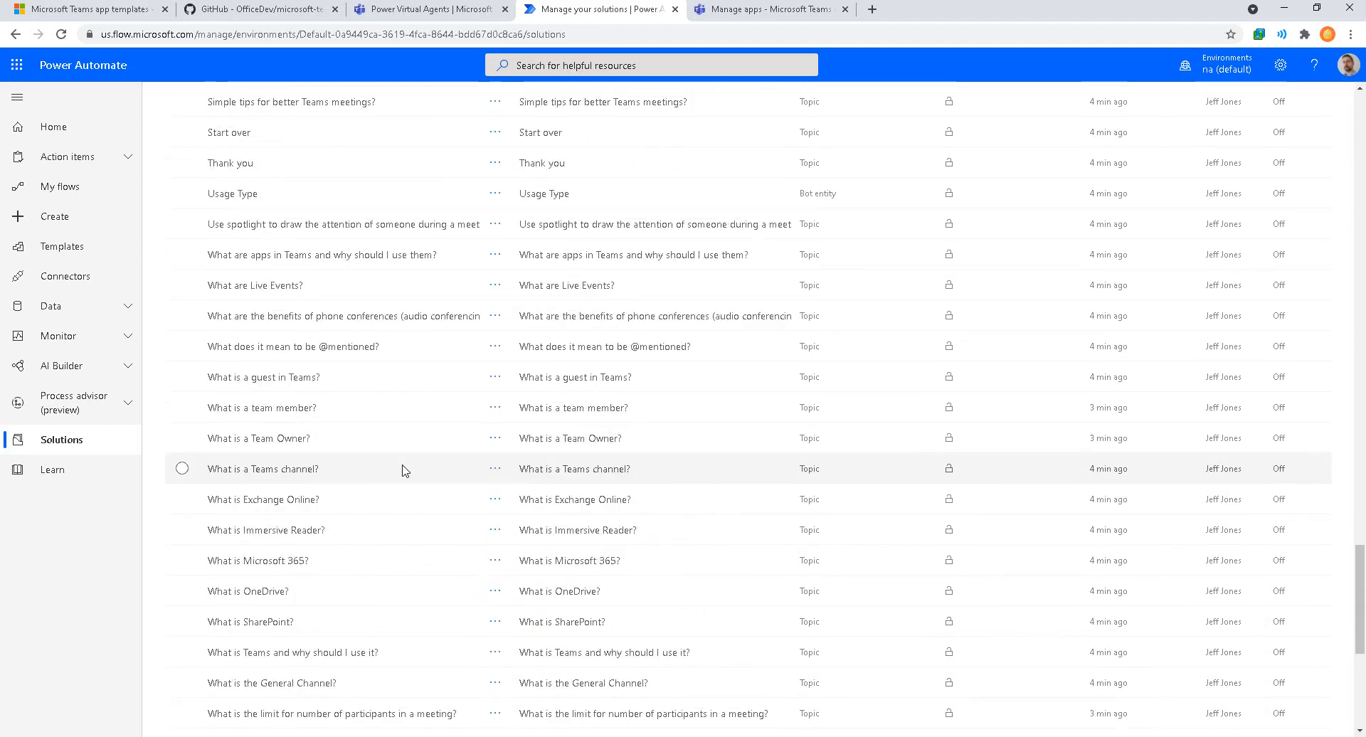
{"action": "scroll", "coordinate": [403, 470], "scroll_direction": "up", "scroll_amount": 20}
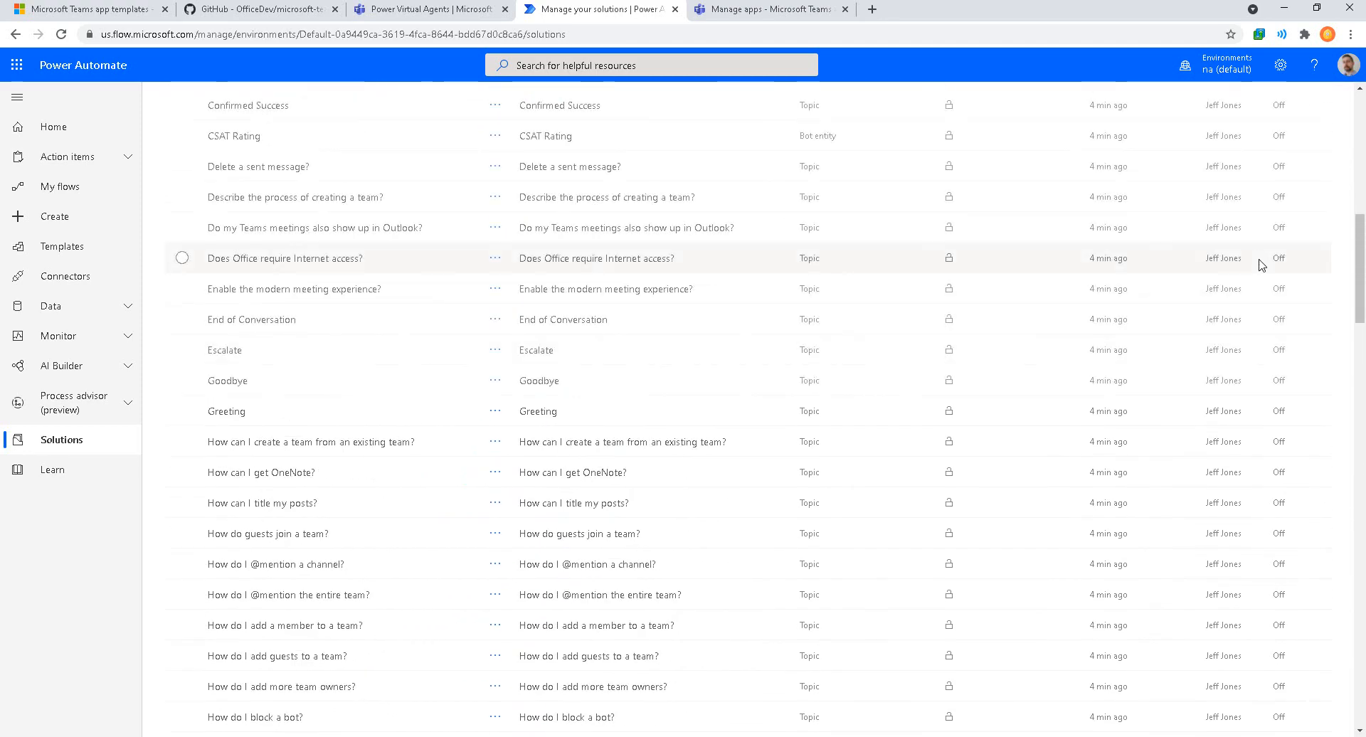
{"action": "scroll", "coordinate": [487, 177], "scroll_direction": "up", "scroll_amount": 10}
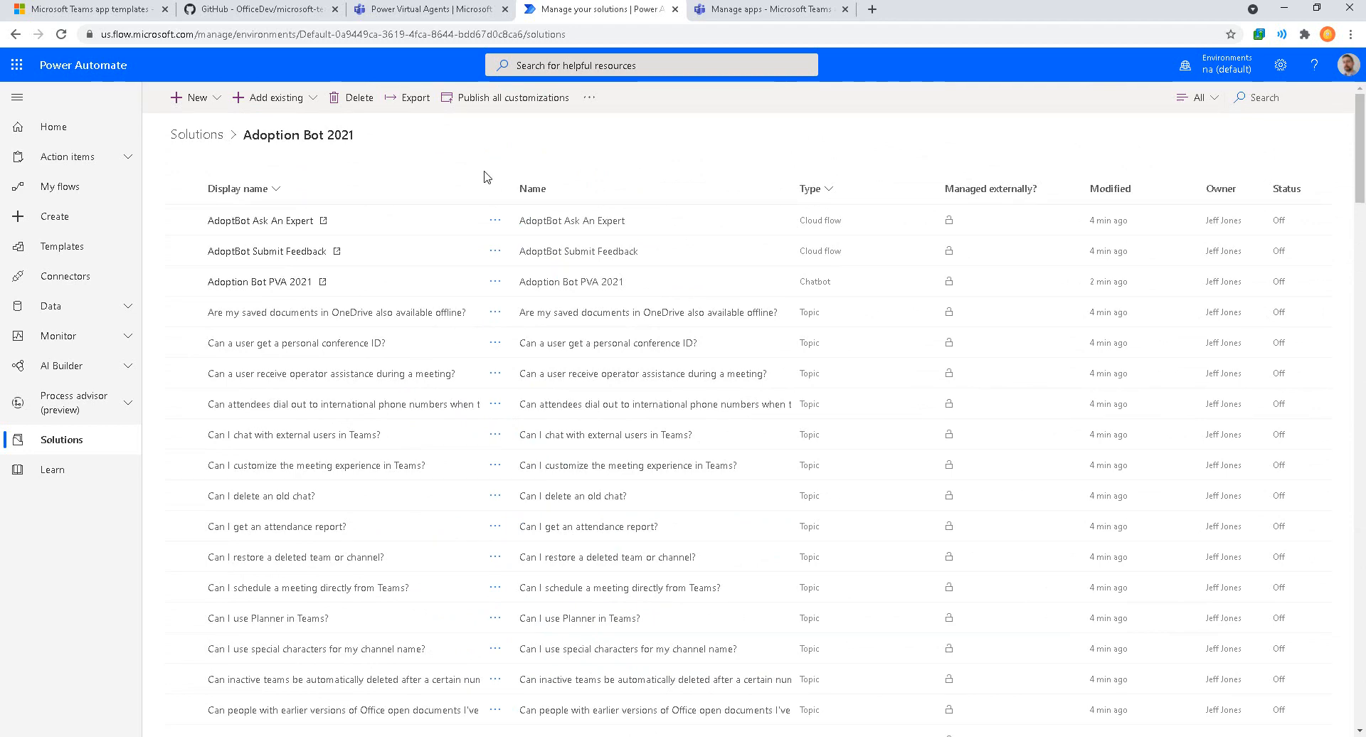
{"action": "left_click", "coordinate": [182, 282]}
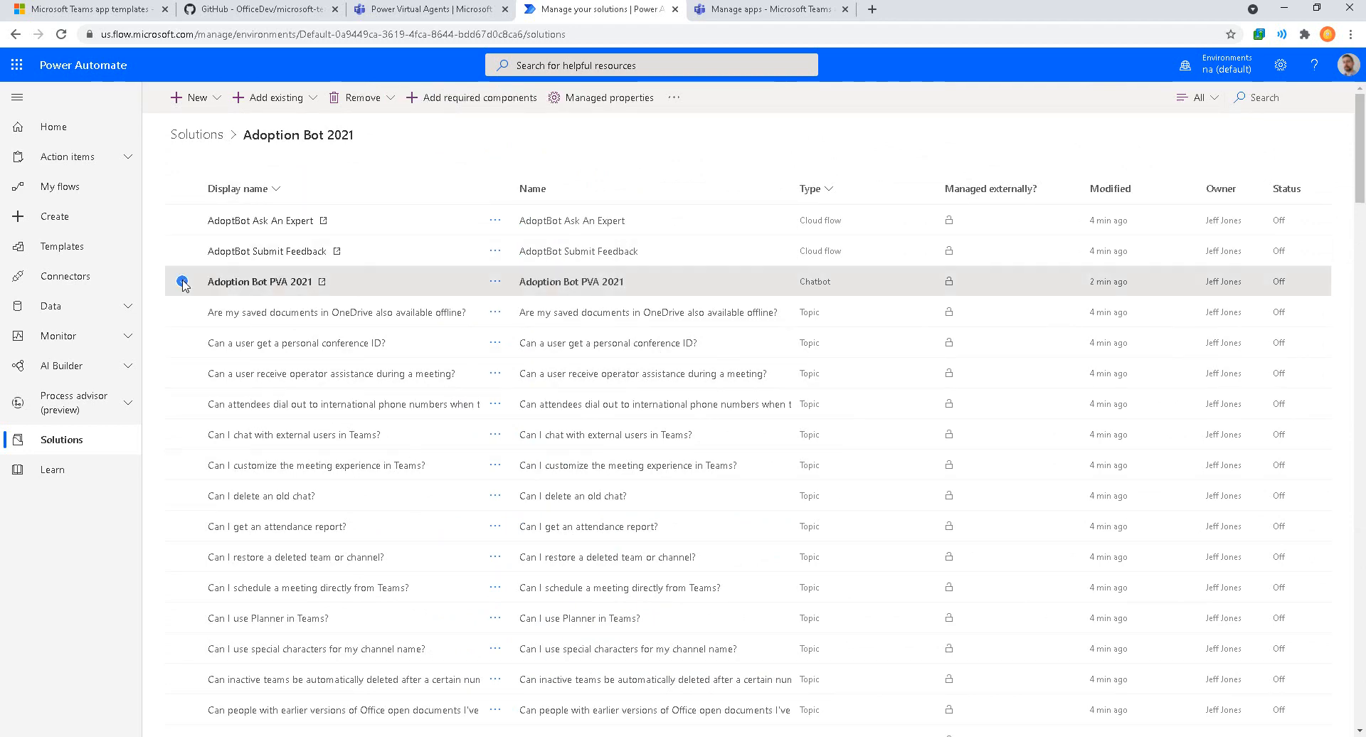
{"action": "left_click", "coordinate": [183, 282]}
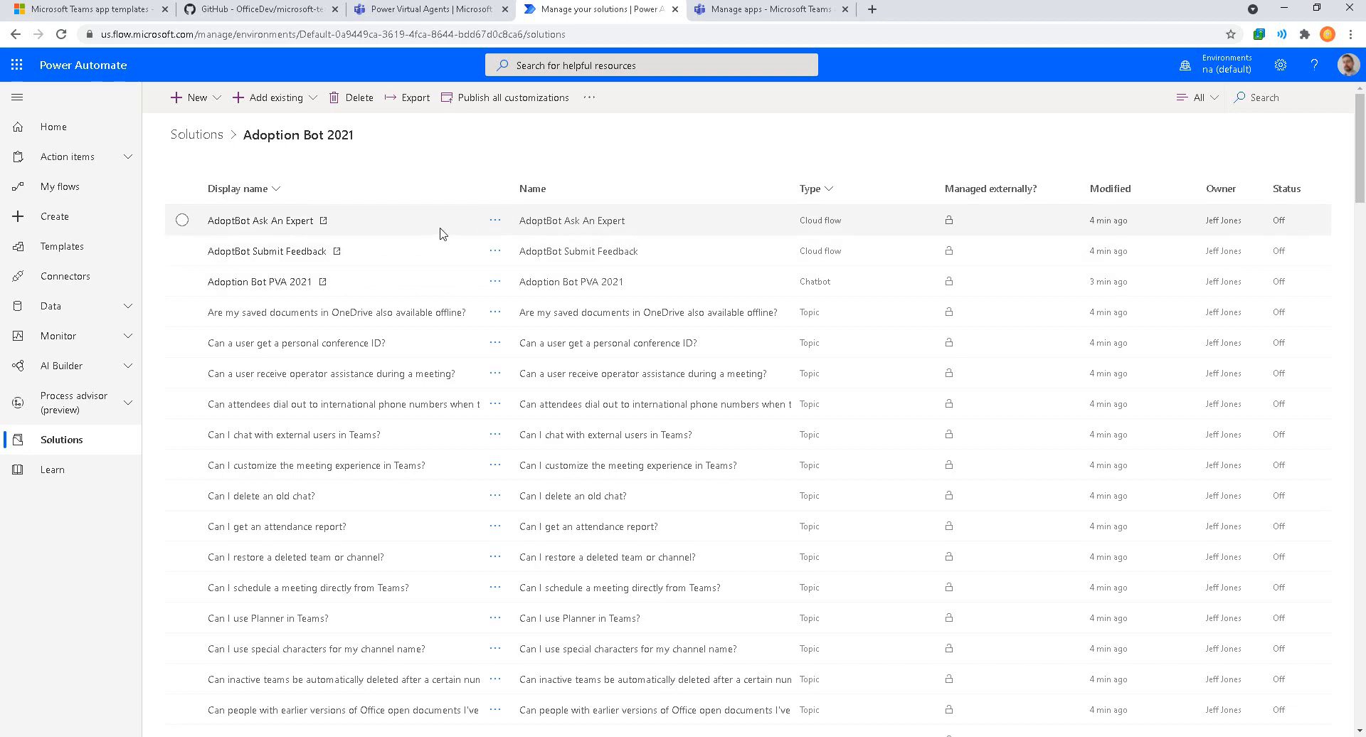
{"action": "left_click", "coordinate": [182, 251]}
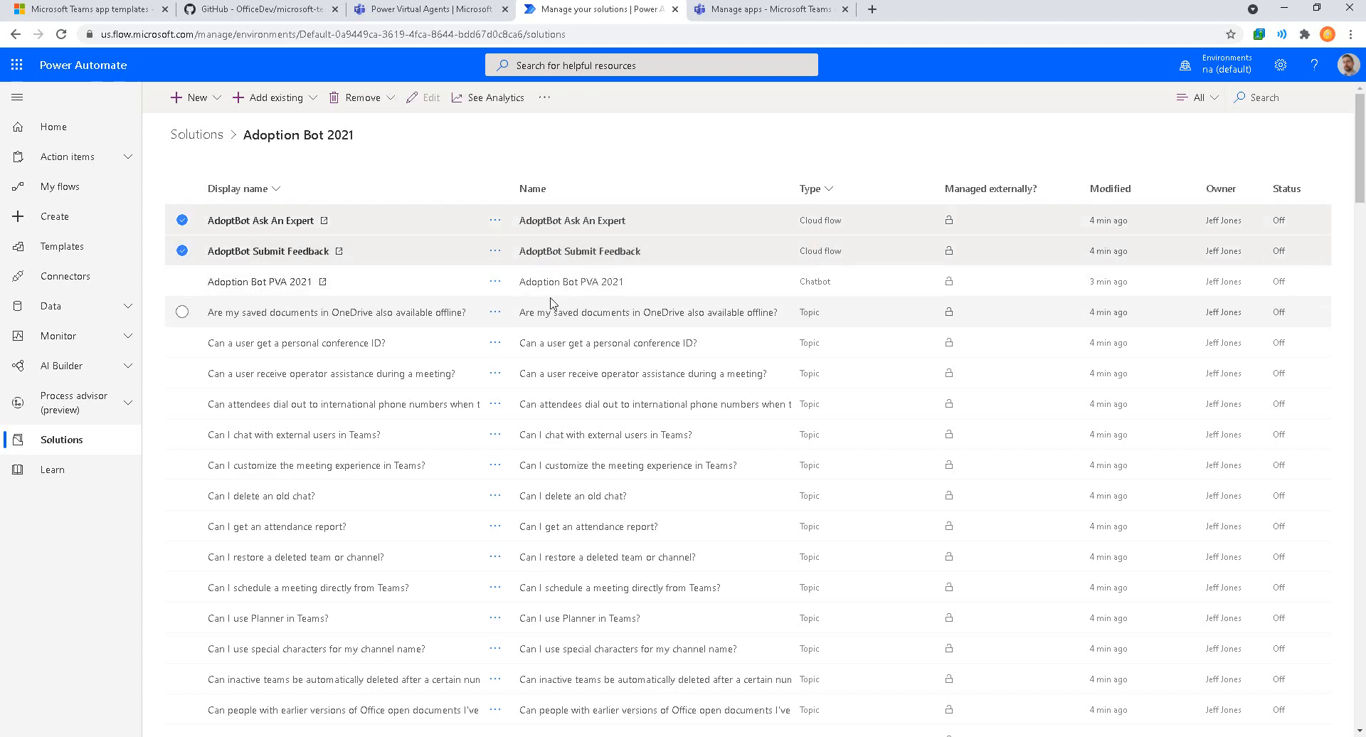
{"action": "left_click", "coordinate": [183, 233]}
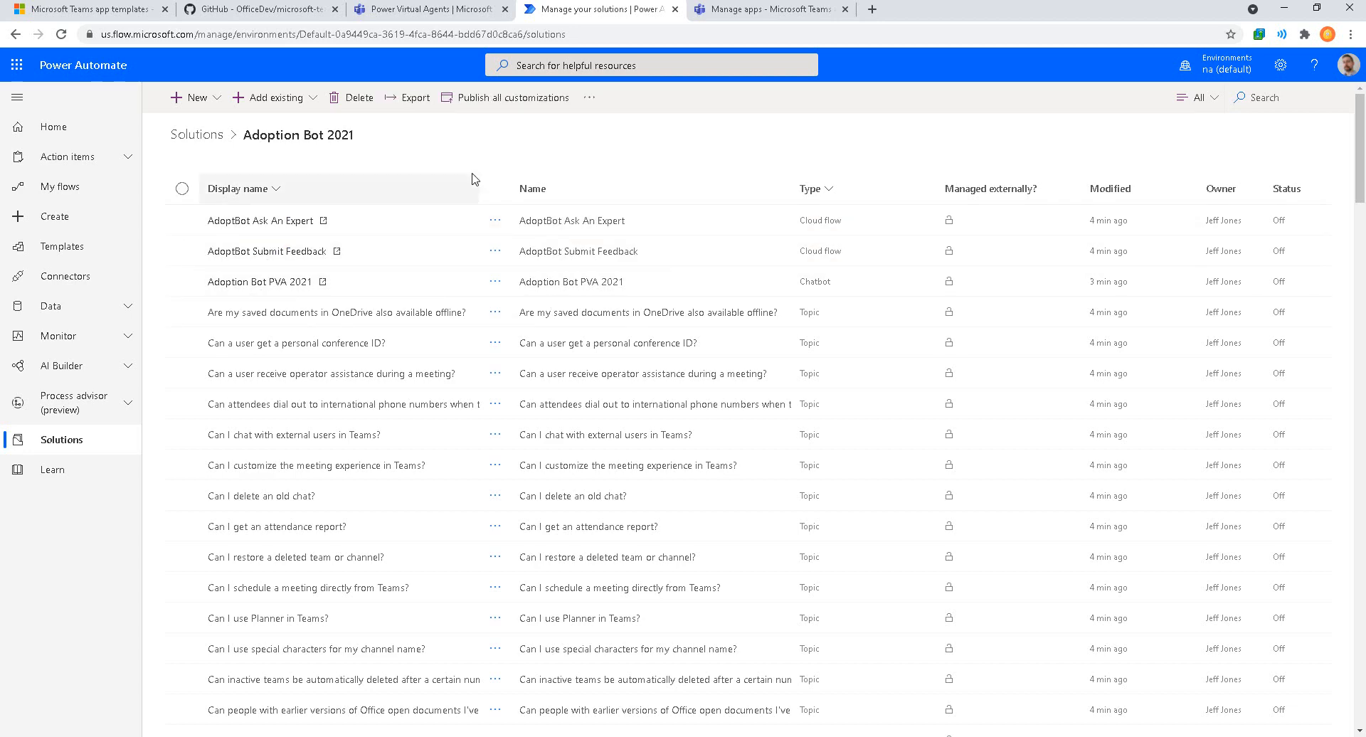
{"action": "left_click_drag", "start_coordinate": [608, 113], "coordinate": [780, 216]}
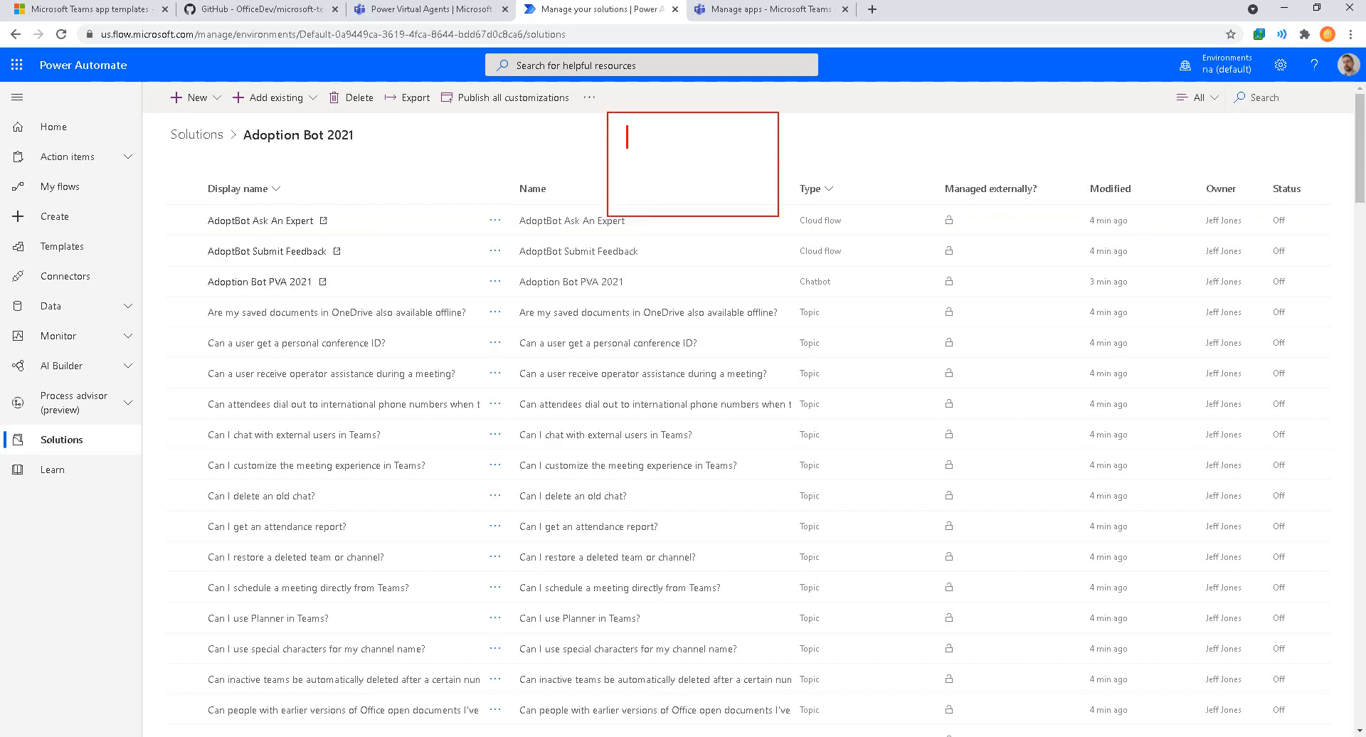
{"action": "type", "text": "SM"}
{"action": "key", "text": "BackSpace"}
{"action": "key", "text": "BackSpace"}
{"action": "key", "text": "BackSpace"}
{"action": "type", "text": "MS Tea"}
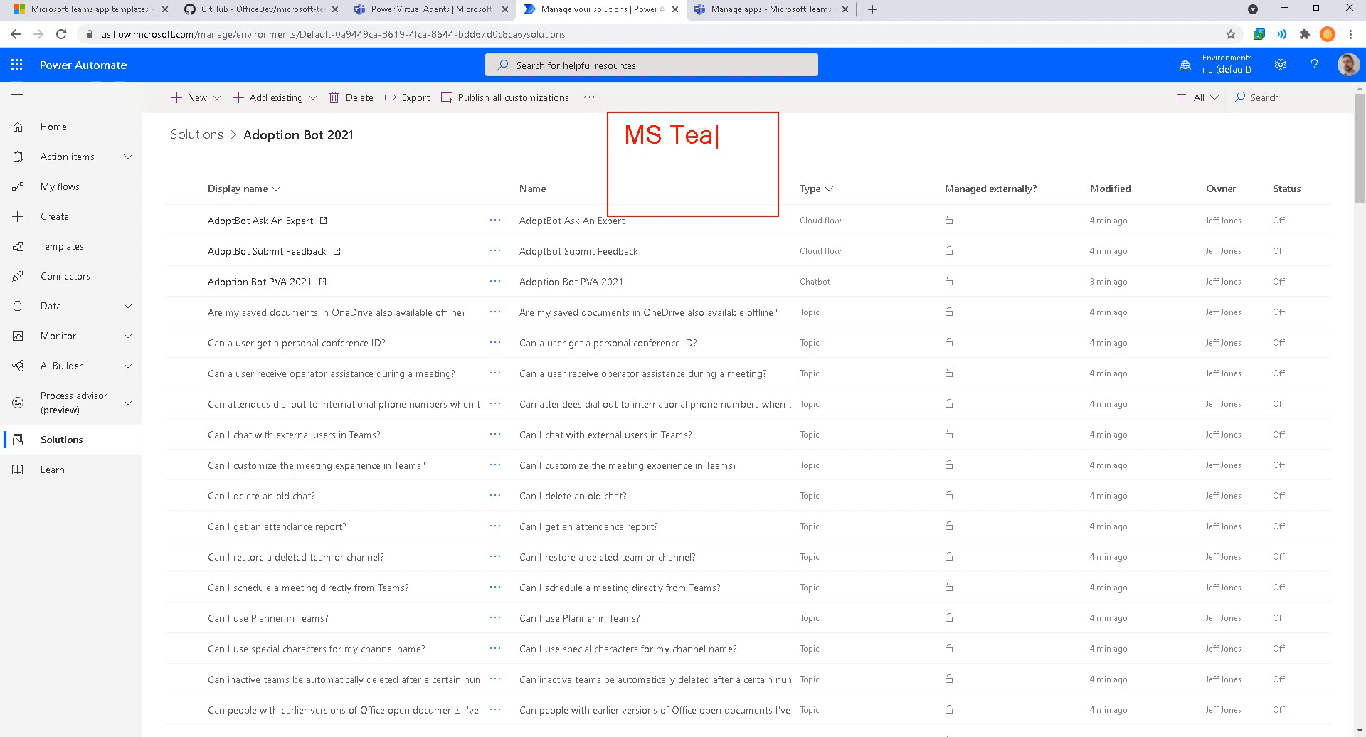
{"action": "type", "text": "ms"}
{"action": "key", "text": "Return"}
{"action": "type", "text": "Channel"}
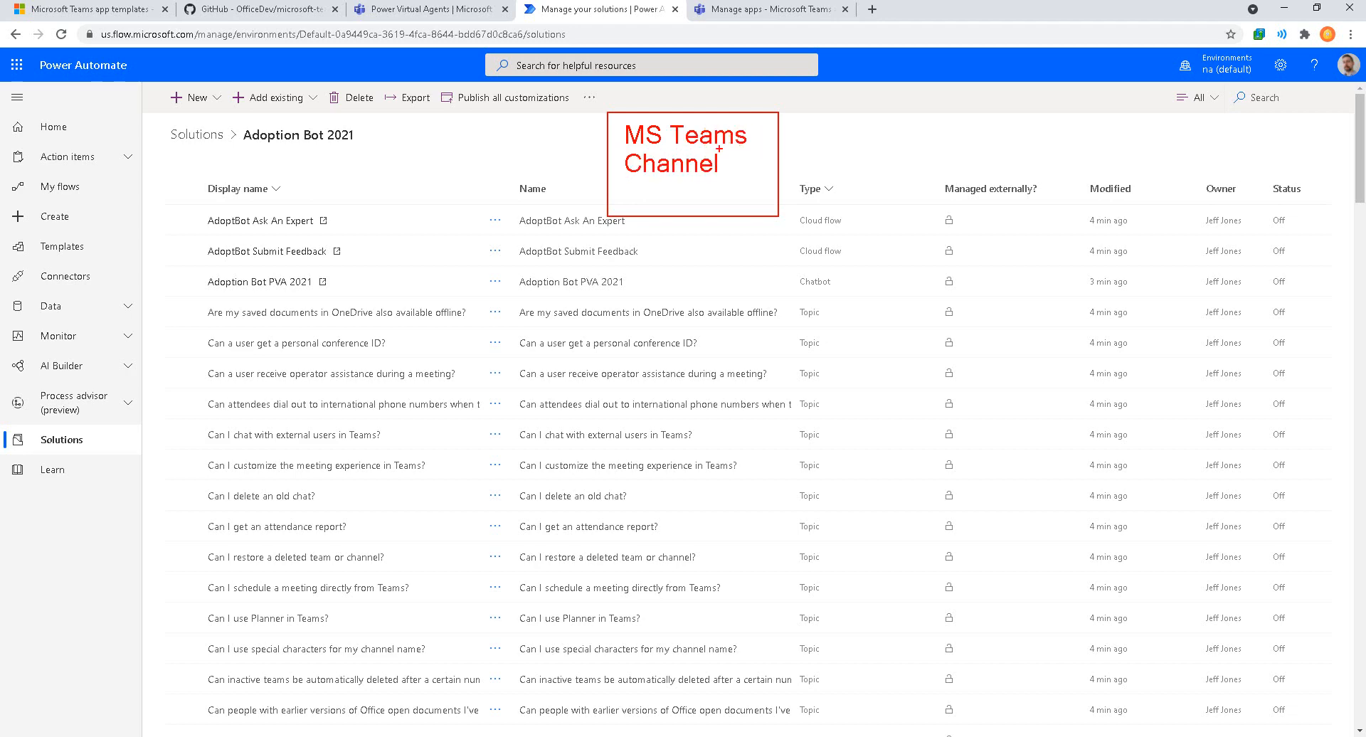
{"action": "left_click_drag", "start_coordinate": [862, 137], "coordinate": [787, 156]}
{"action": "type", "text": "bot"}
{"action": "left_click_drag", "start_coordinate": [931, 135], "coordinate": [1040, 135]}
{"action": "type", "text": "2"}
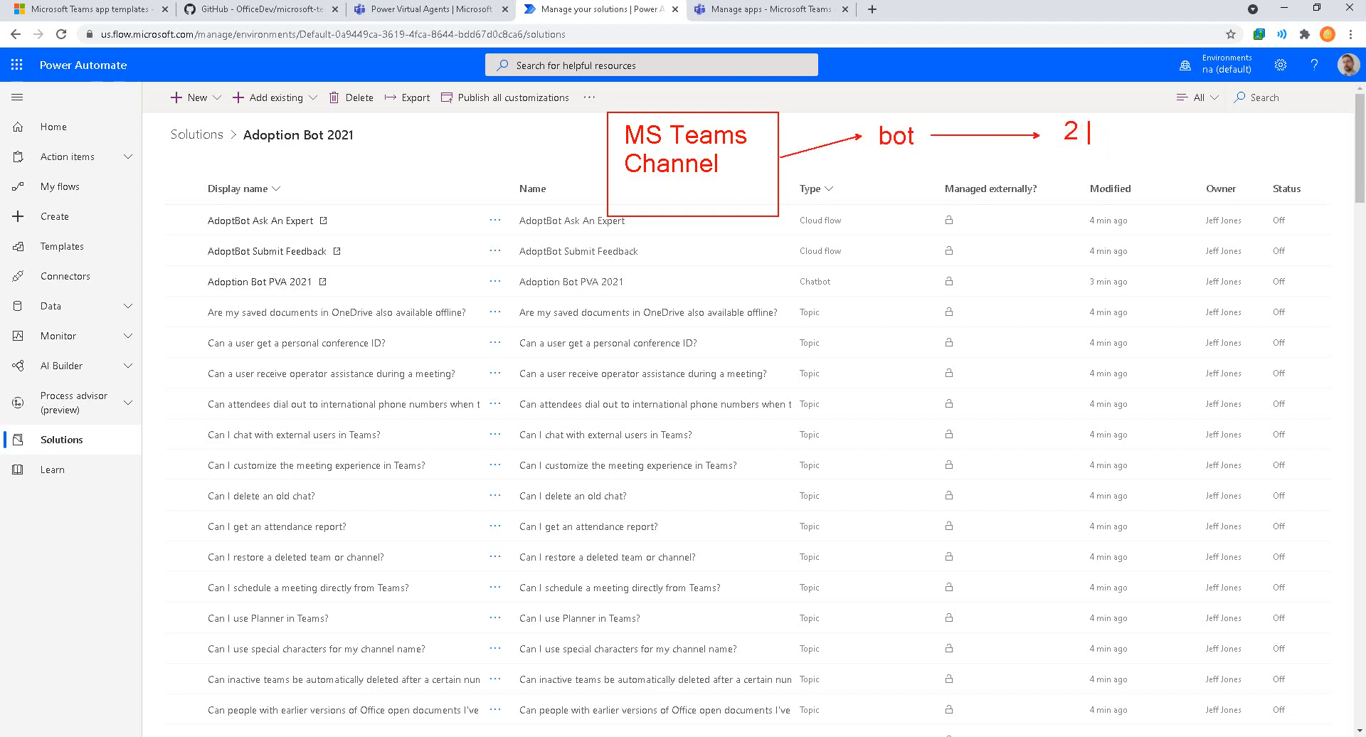
{"action": "type", "text": " flow"}
{"action": "left_click_drag", "start_coordinate": [1181, 126], "coordinate": [1152, 130]}
{"action": "type", "text": "topics"}
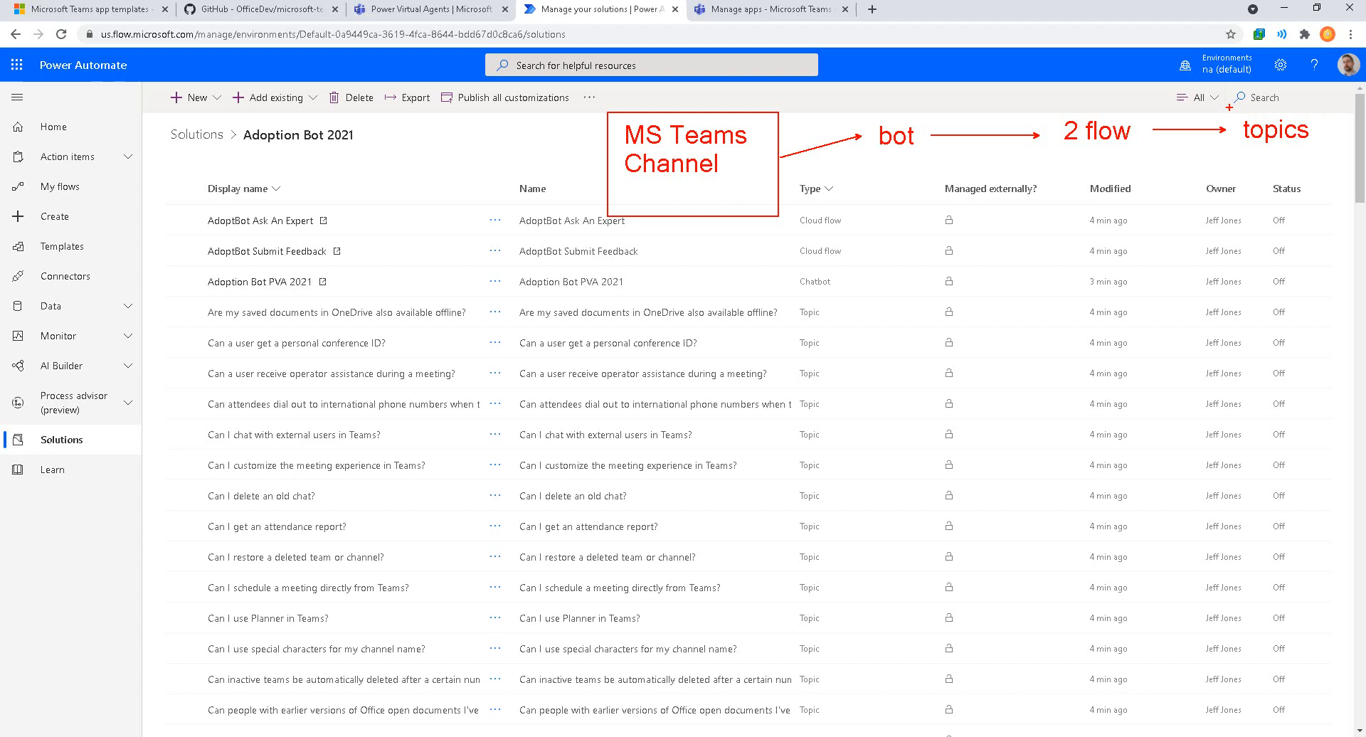
{"action": "left_click_drag", "start_coordinate": [1228, 108], "coordinate": [1343, 163]}
{"action": "left_click_drag", "start_coordinate": [1043, 100], "coordinate": [1169, 169]}
{"action": "left_click_drag", "start_coordinate": [860, 112], "coordinate": [949, 173]}
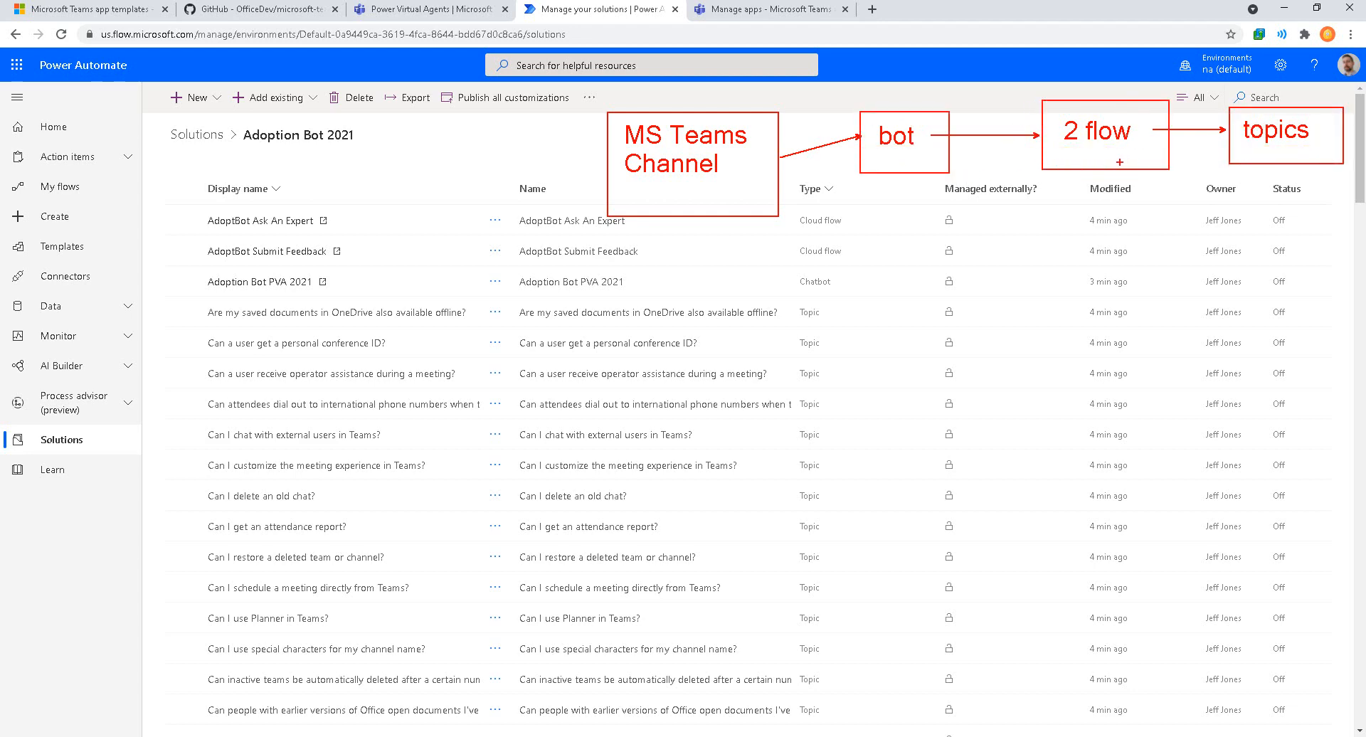
{"action": "mouse_move", "coordinate": [1073, 164]}
{"action": "left_mouse_down"}
{"action": "mouse_move", "coordinate": [1139, 176]}
{"action": "mouse_move", "coordinate": [1119, 167]}
{"action": "left_mouse_up"}
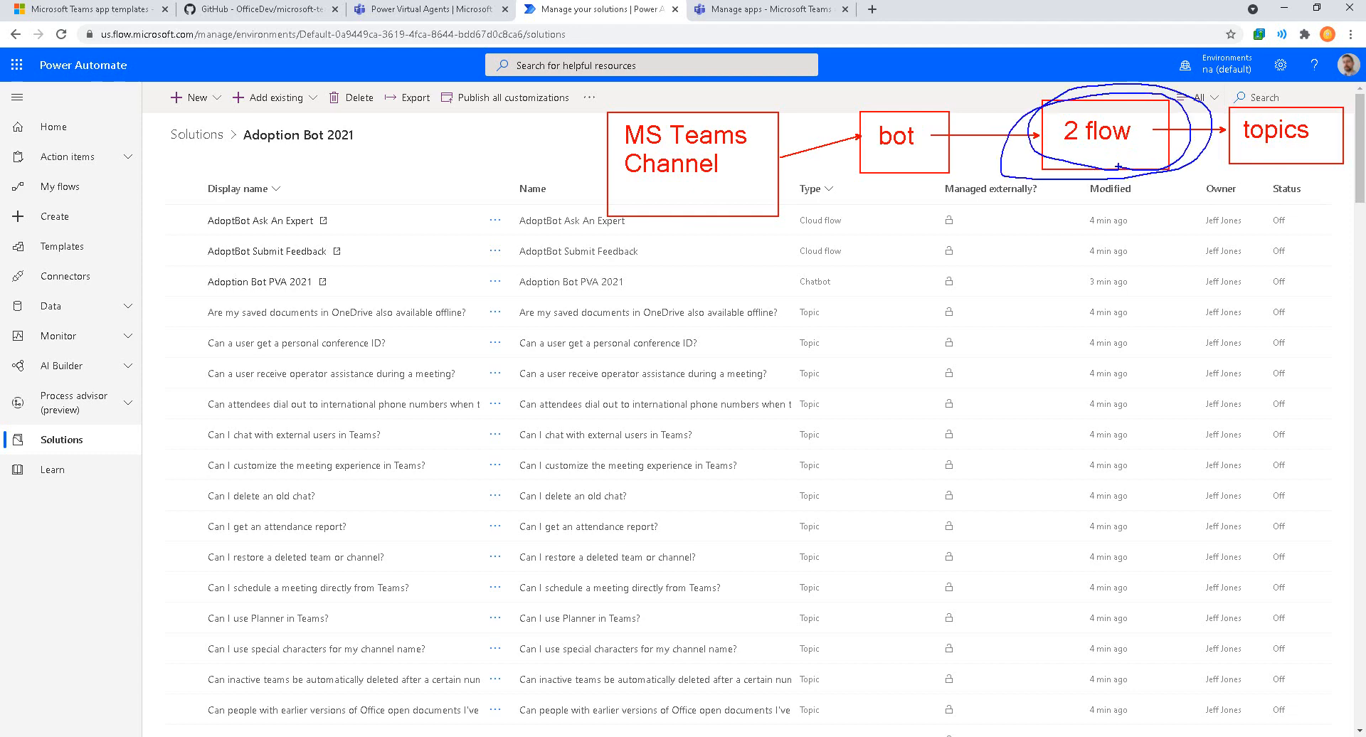
{"action": "key", "text": "Escape"}
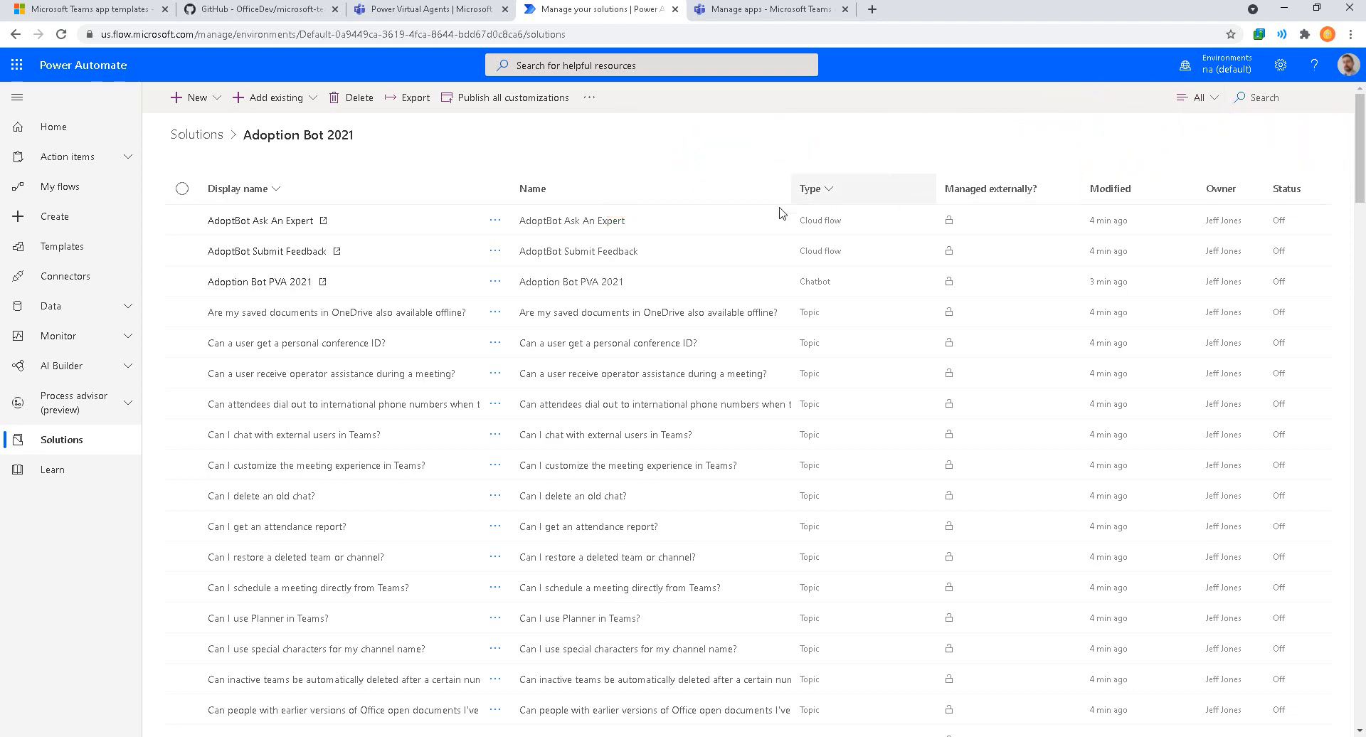
Step: Open the AdoptBot Ask An Expert flow from the solution and start editing it
{"action": "left_click", "coordinate": [213, 221]}
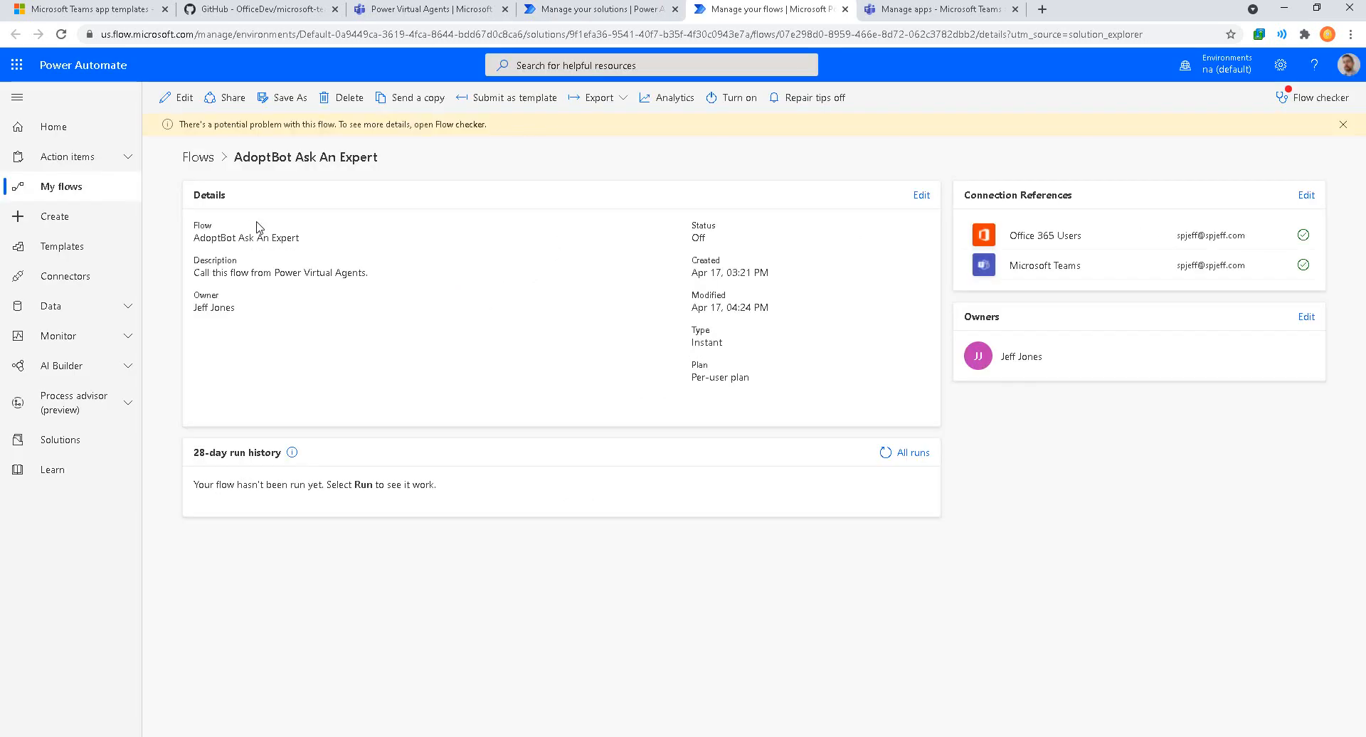
{"action": "key", "text": "ctrl+2"}
{"action": "mouse_move", "coordinate": [149, 112]}
{"action": "left_mouse_down"}
{"action": "mouse_move", "coordinate": [508, 141]}
{"action": "mouse_move", "coordinate": [510, 179]}
{"action": "left_mouse_up"}
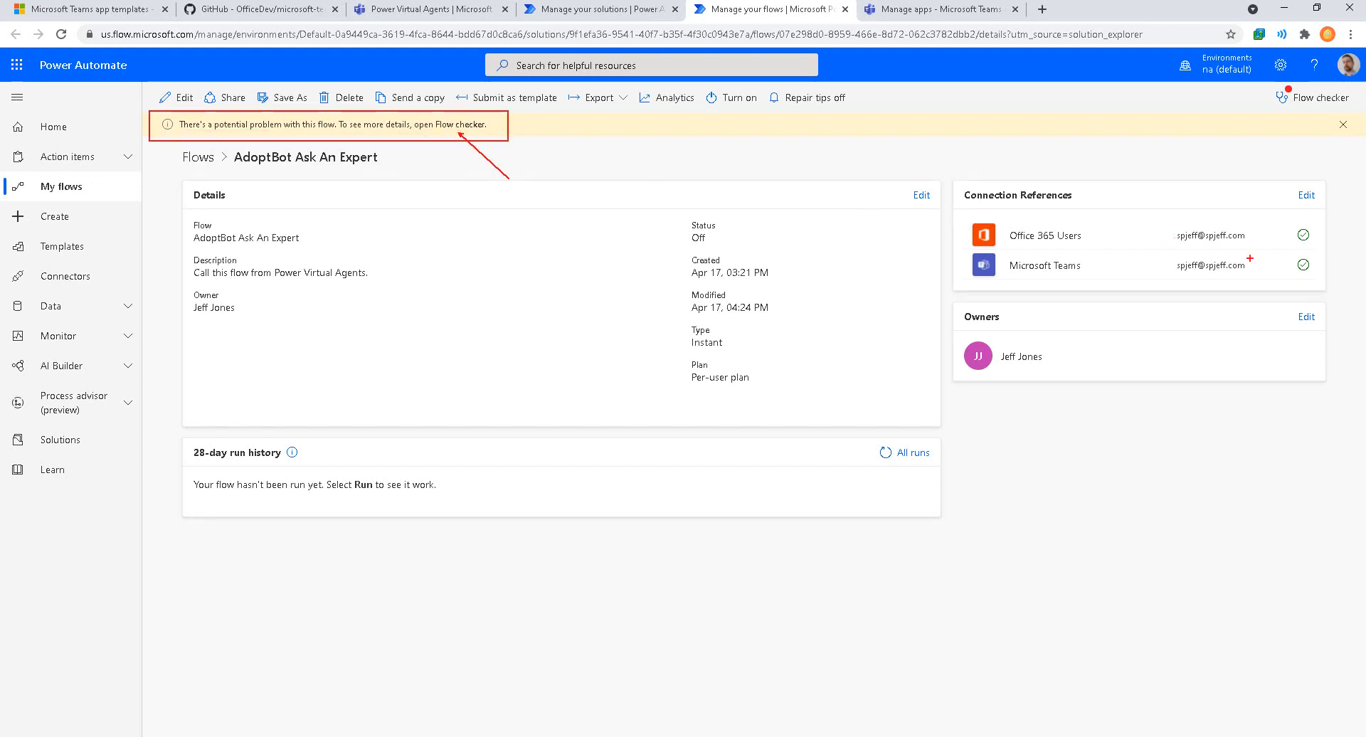
{"action": "left_click_drag", "start_coordinate": [1253, 264], "coordinate": [1317, 324]}
{"action": "key", "text": "Escape"}
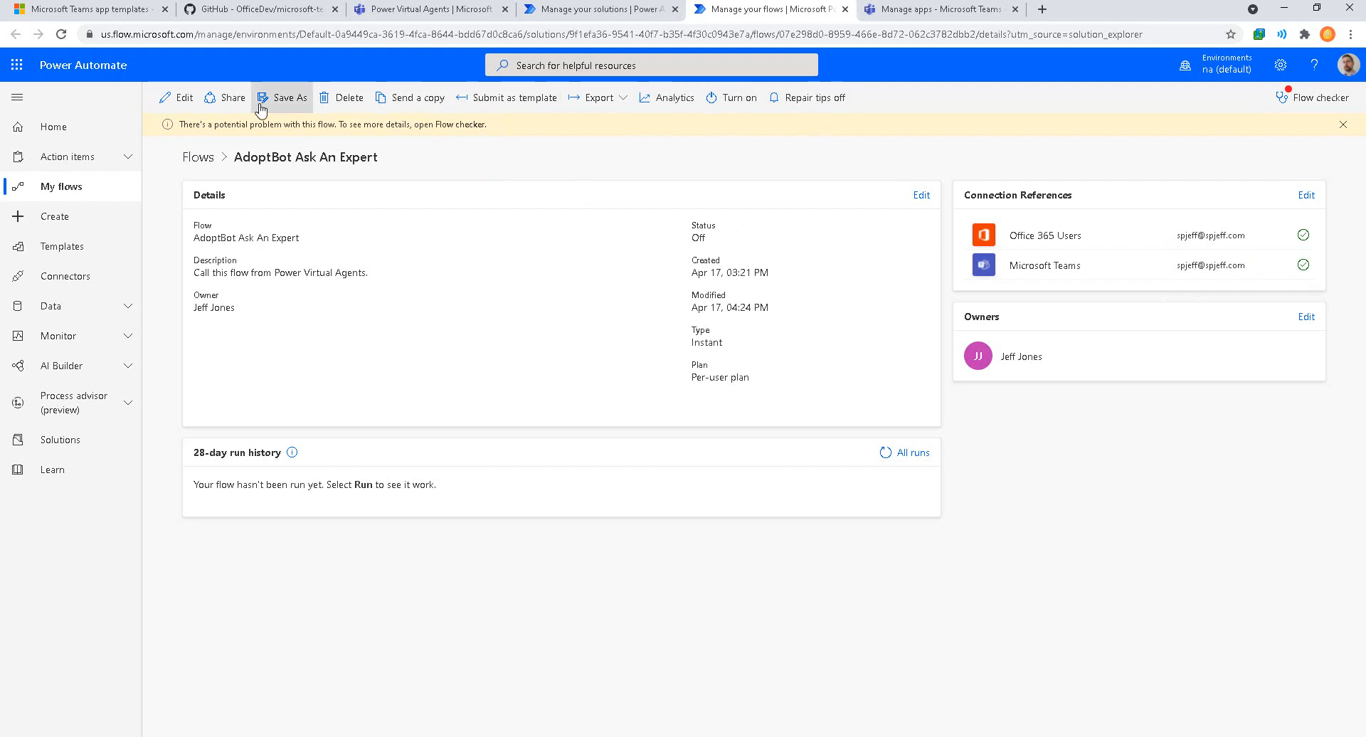
{"action": "left_click", "coordinate": [176, 97]}
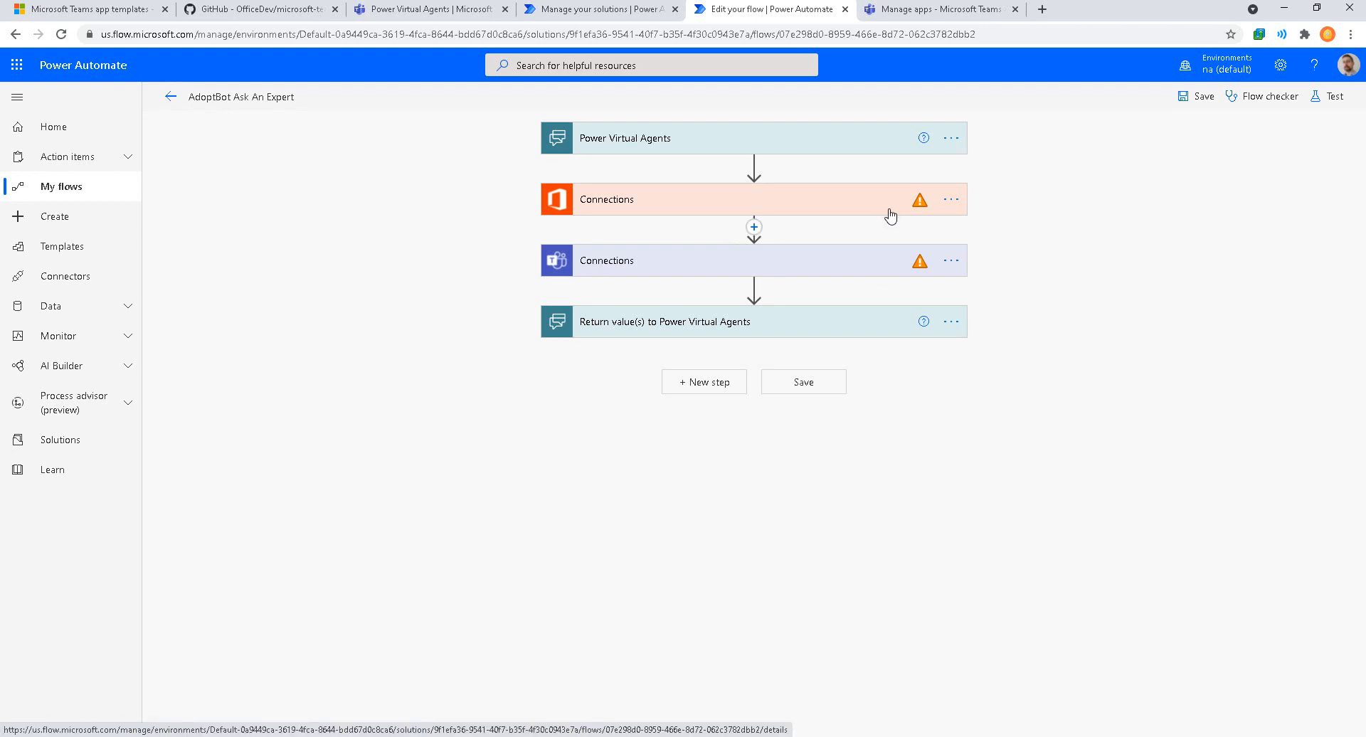
Step: Assign the existing Office 365 Users connection and the first listed Microsoft Teams connection to the two flow actions with invalid connections
{"action": "left_click", "coordinate": [890, 211]}
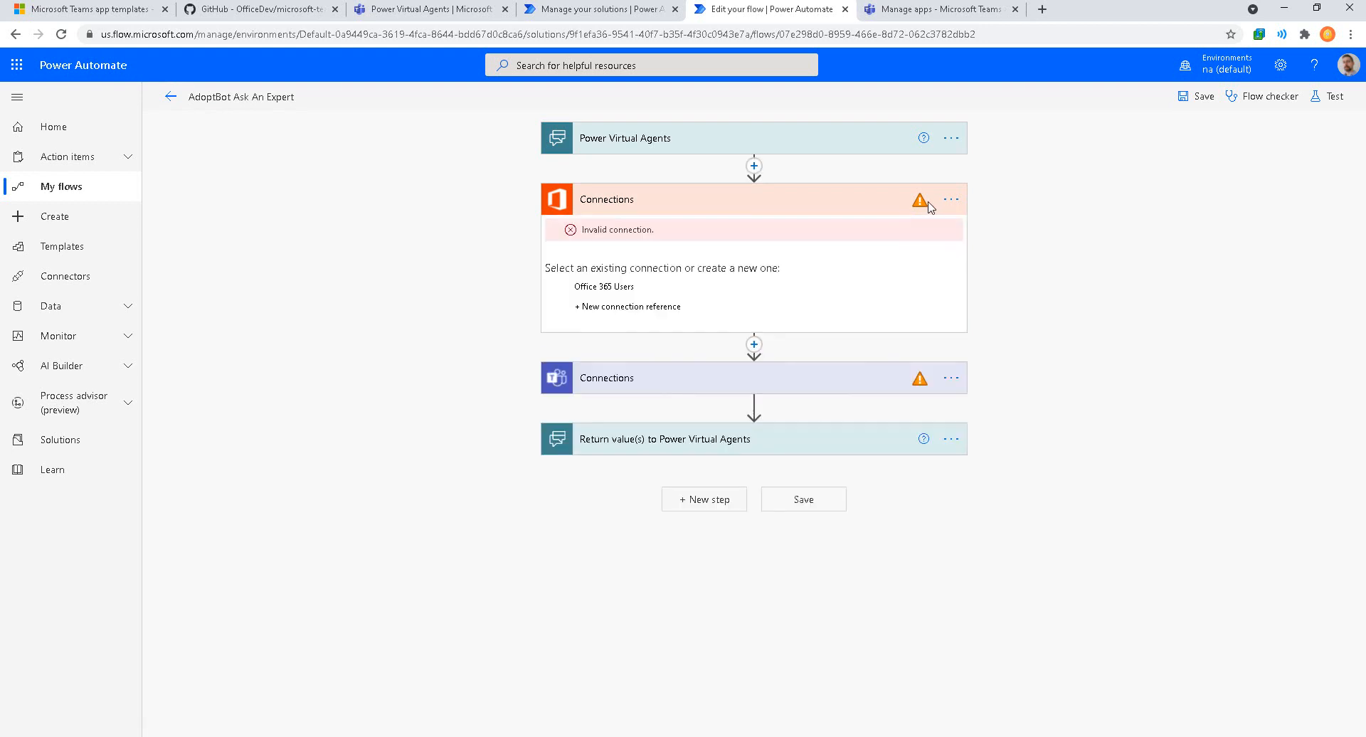
{"action": "left_click", "coordinate": [616, 288]}
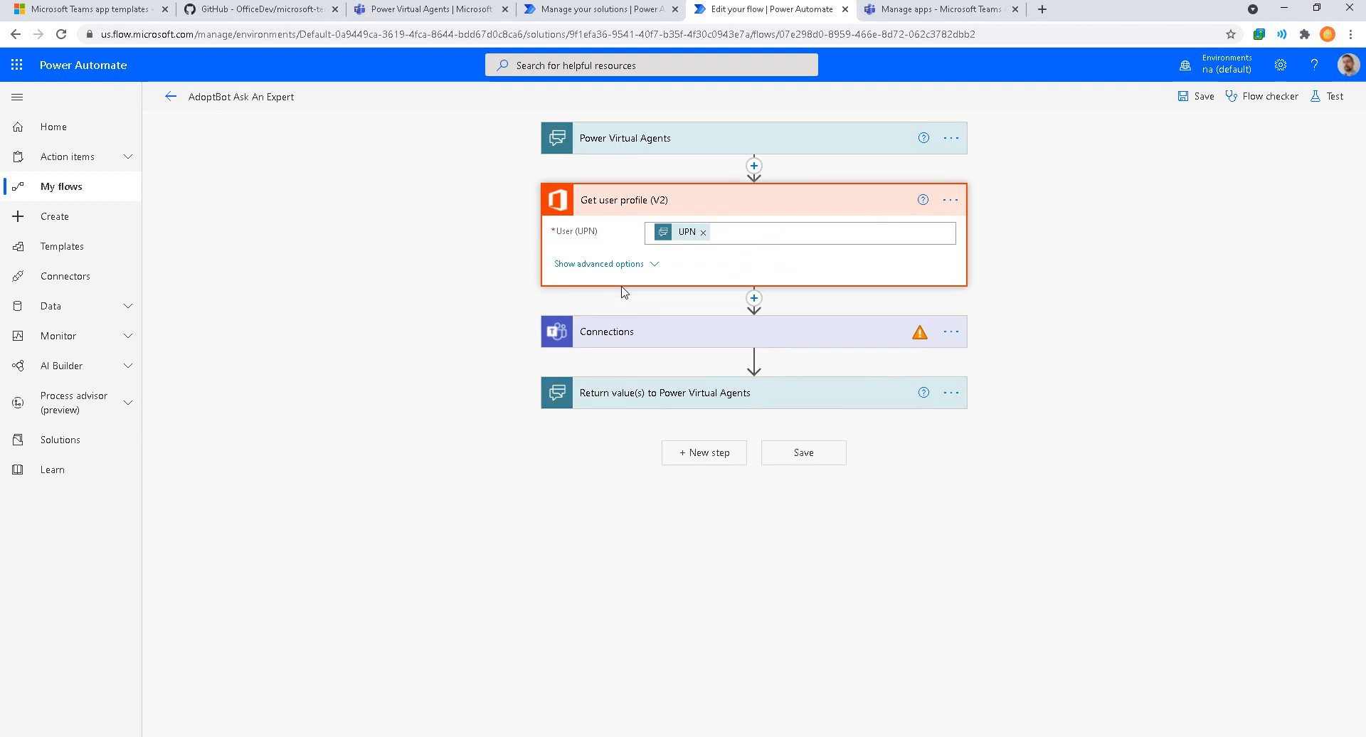
{"action": "left_click", "coordinate": [677, 331]}
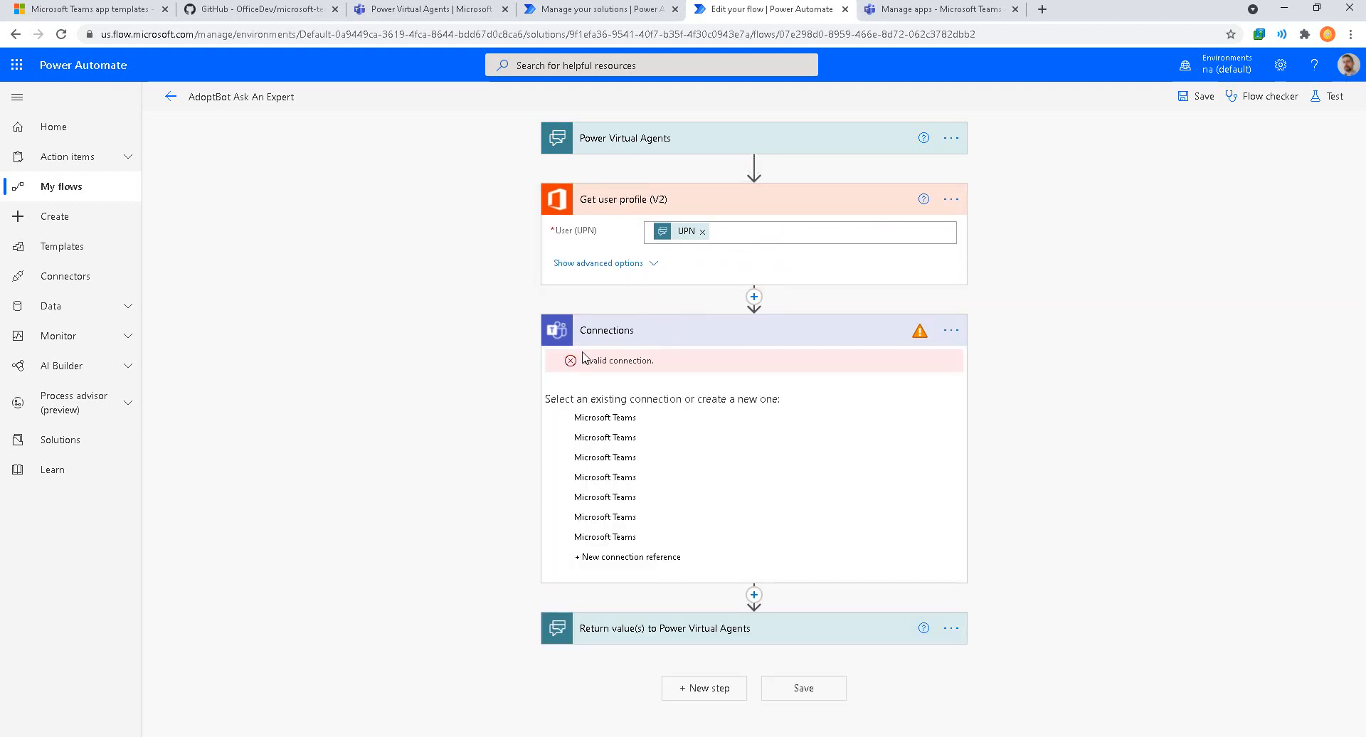
{"action": "left_click", "coordinate": [608, 420]}
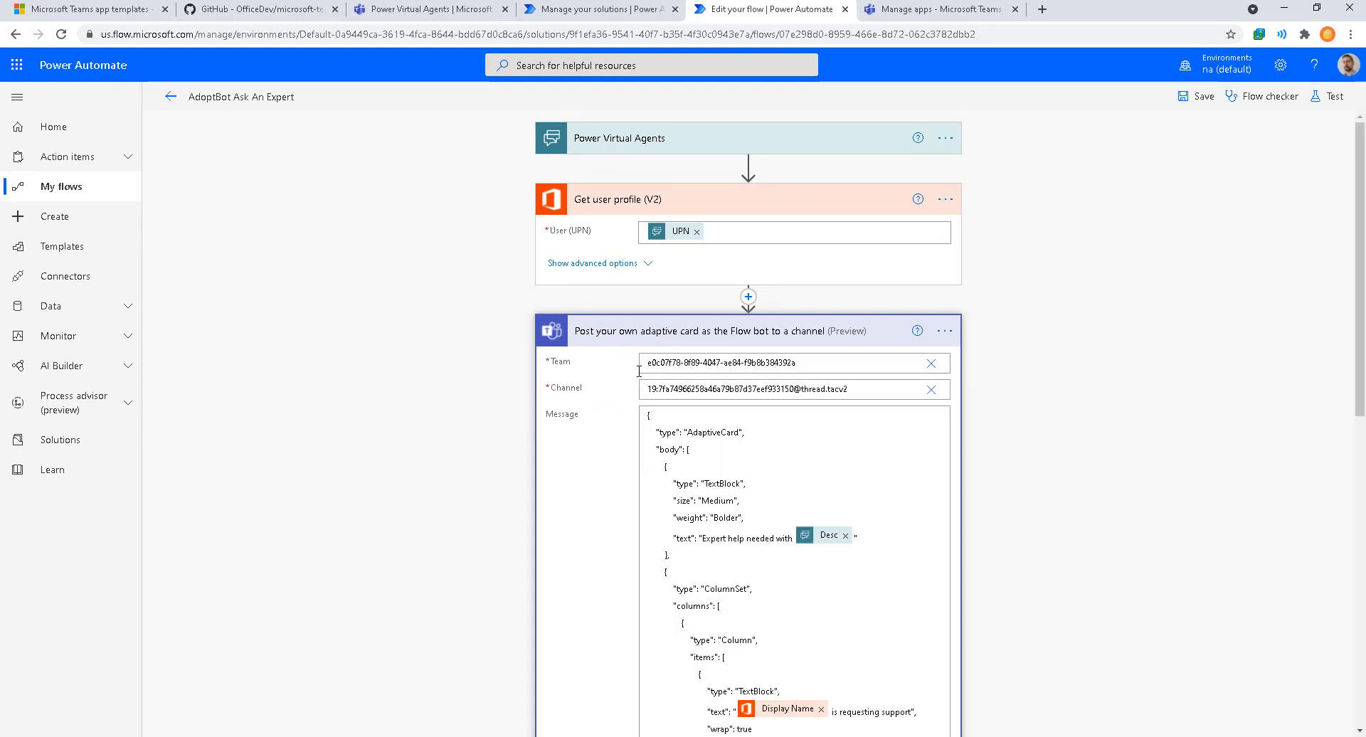
{"action": "mouse_move", "coordinate": [514, 344]}
{"action": "left_mouse_down"}
{"action": "mouse_move", "coordinate": [893, 415]}
{"action": "mouse_move", "coordinate": [911, 442]}
{"action": "left_mouse_up"}
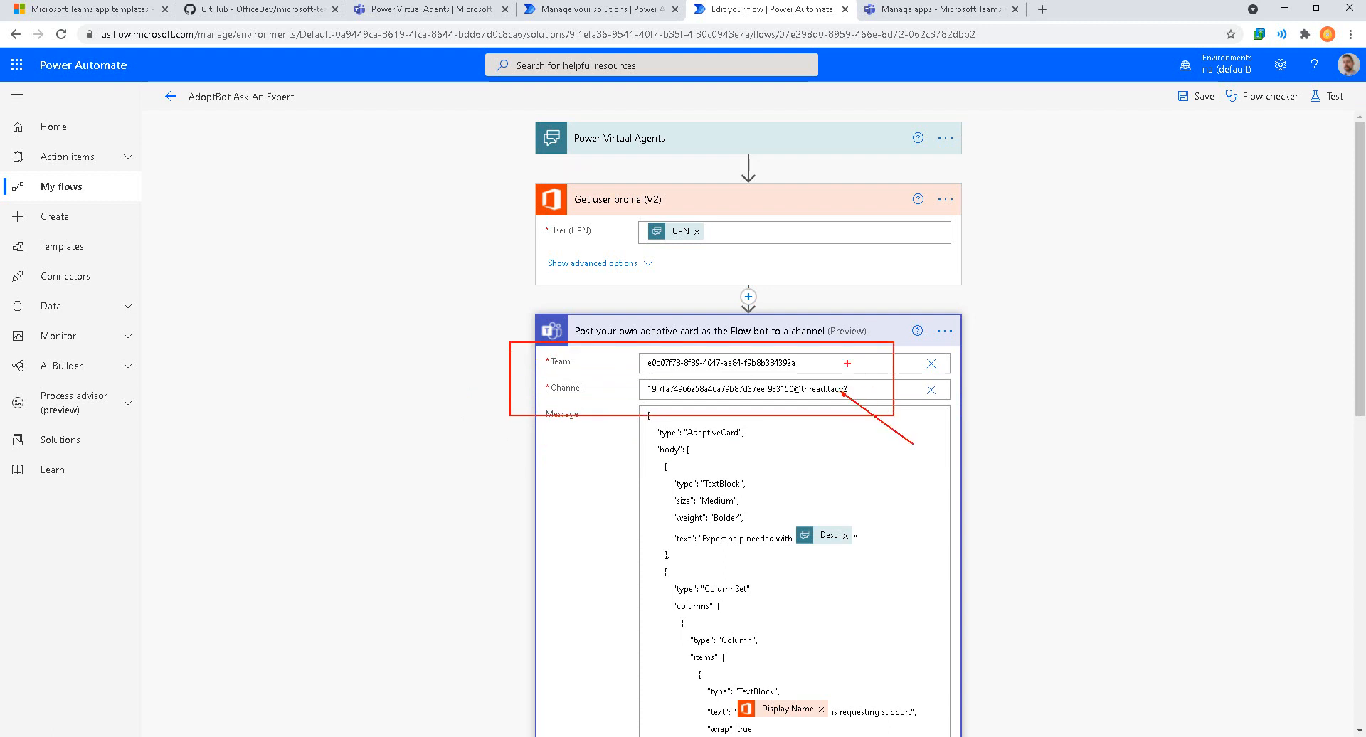
{"action": "key", "text": "Escape"}
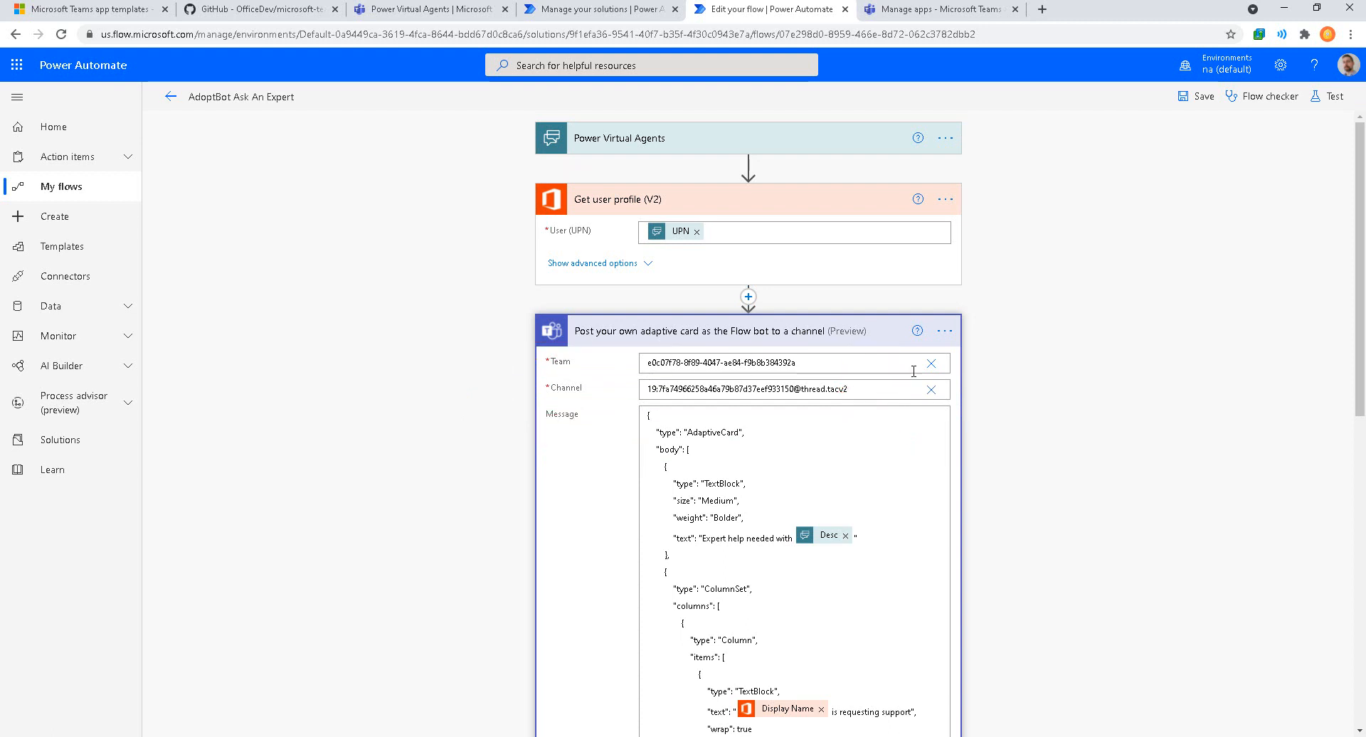
Step: Replace the preset IDs in the adaptive card posting action with the External Test team and the General channel
{"action": "left_click", "coordinate": [931, 363]}
{"action": "left_click", "coordinate": [974, 381]}
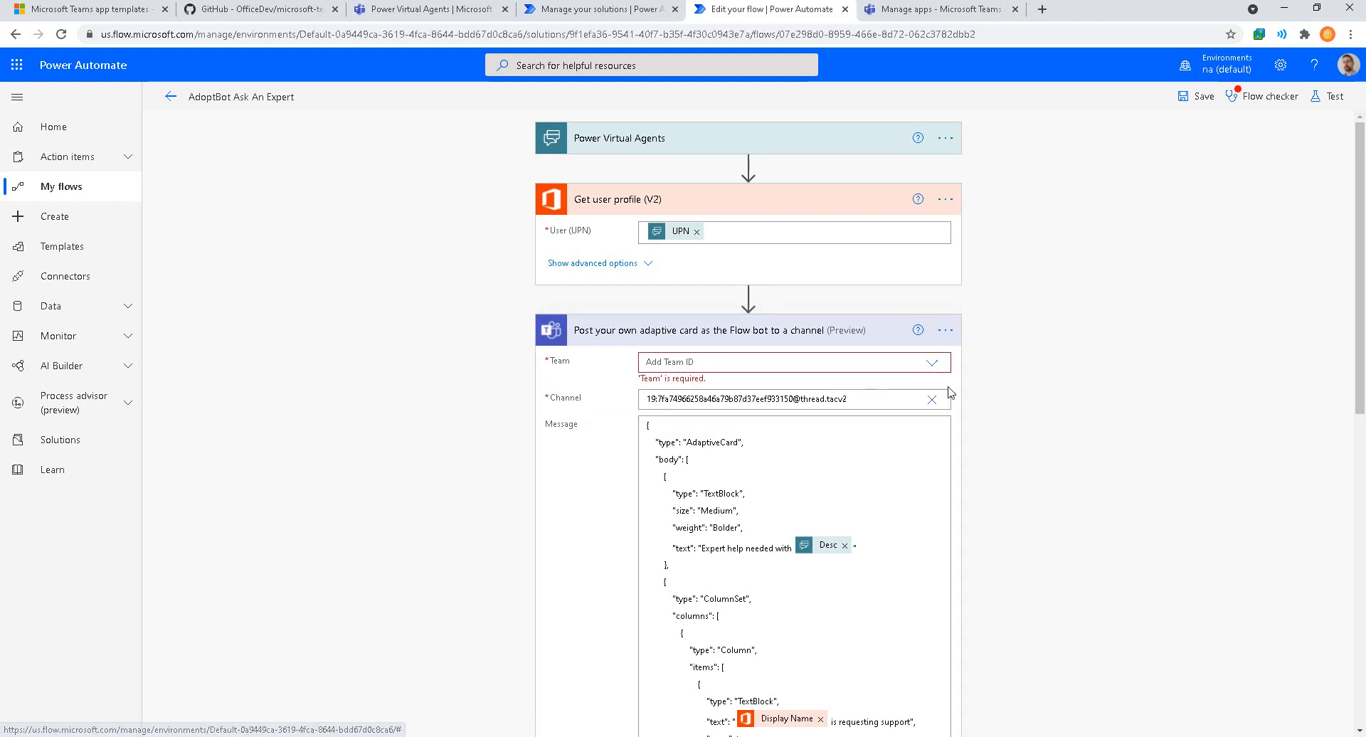
{"action": "left_click", "coordinate": [932, 399]}
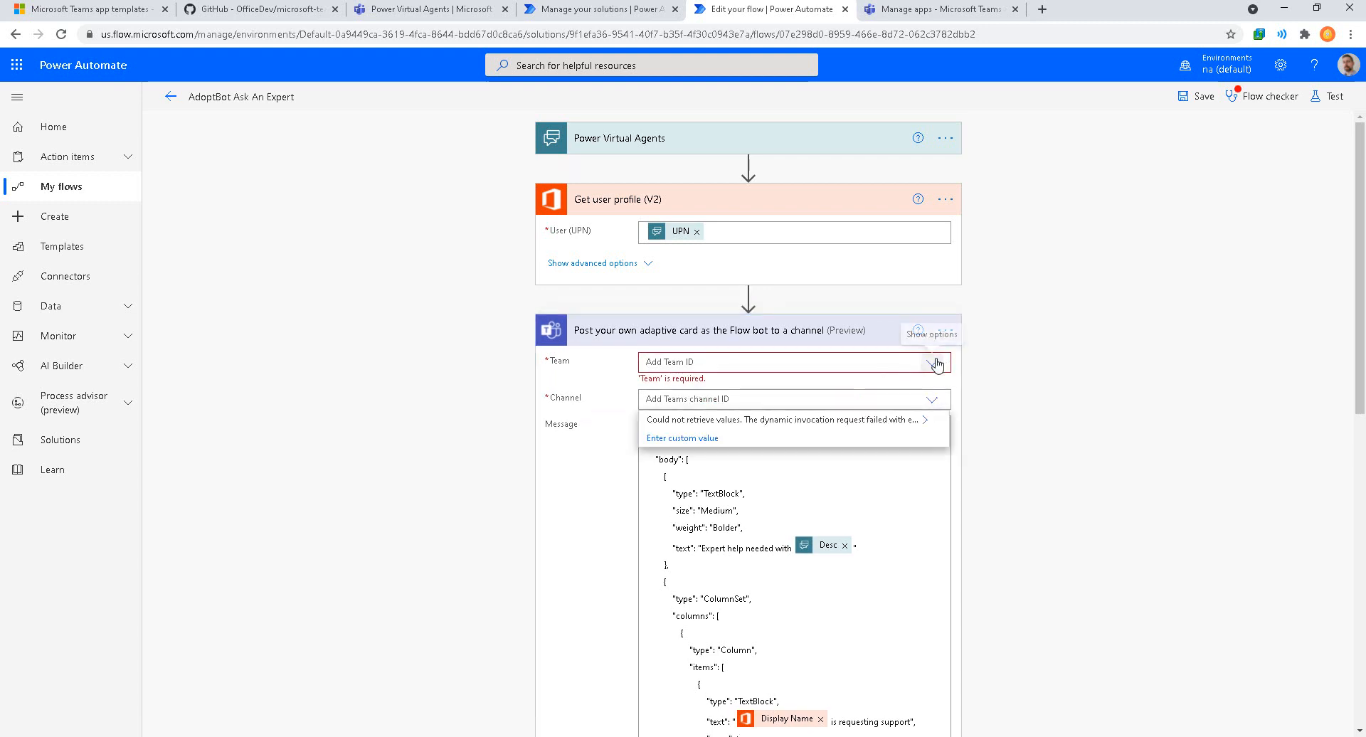
{"action": "left_click", "coordinate": [930, 362]}
{"action": "left_click", "coordinate": [749, 382]}
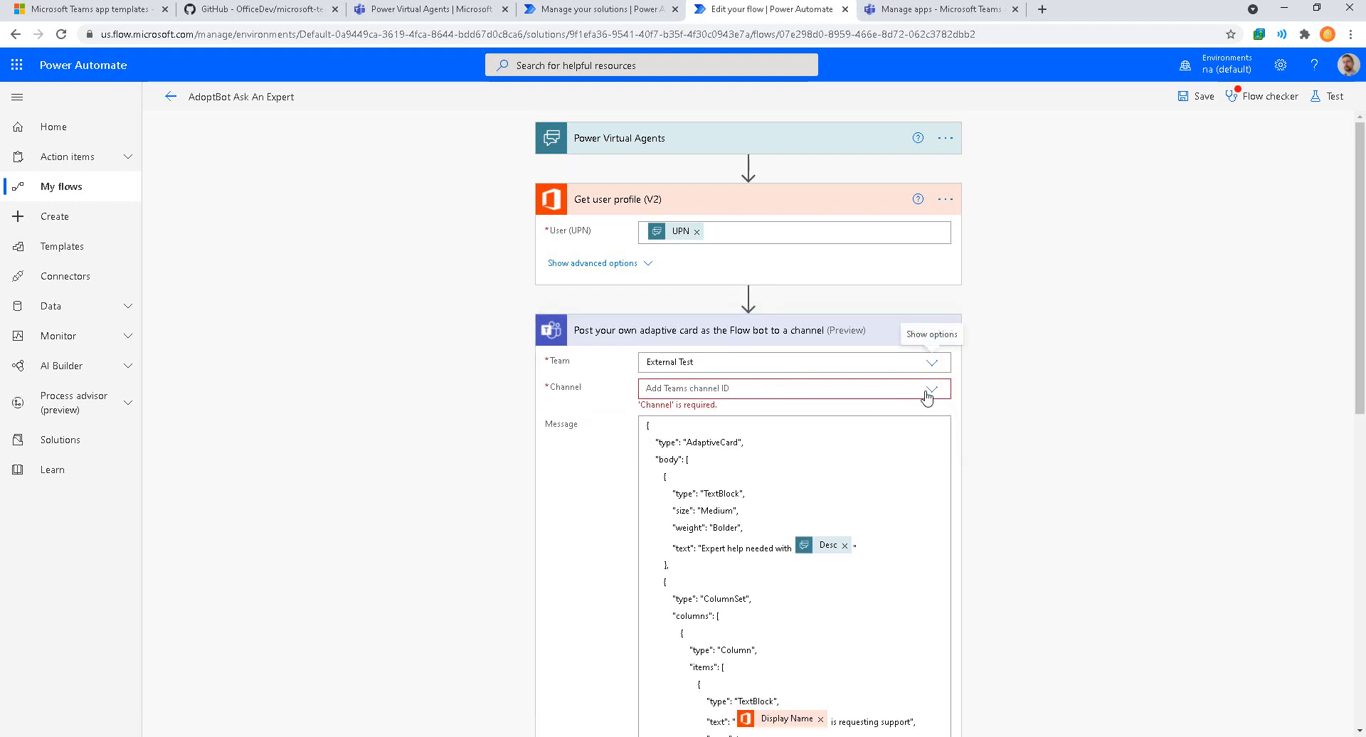
{"action": "left_click", "coordinate": [932, 388]}
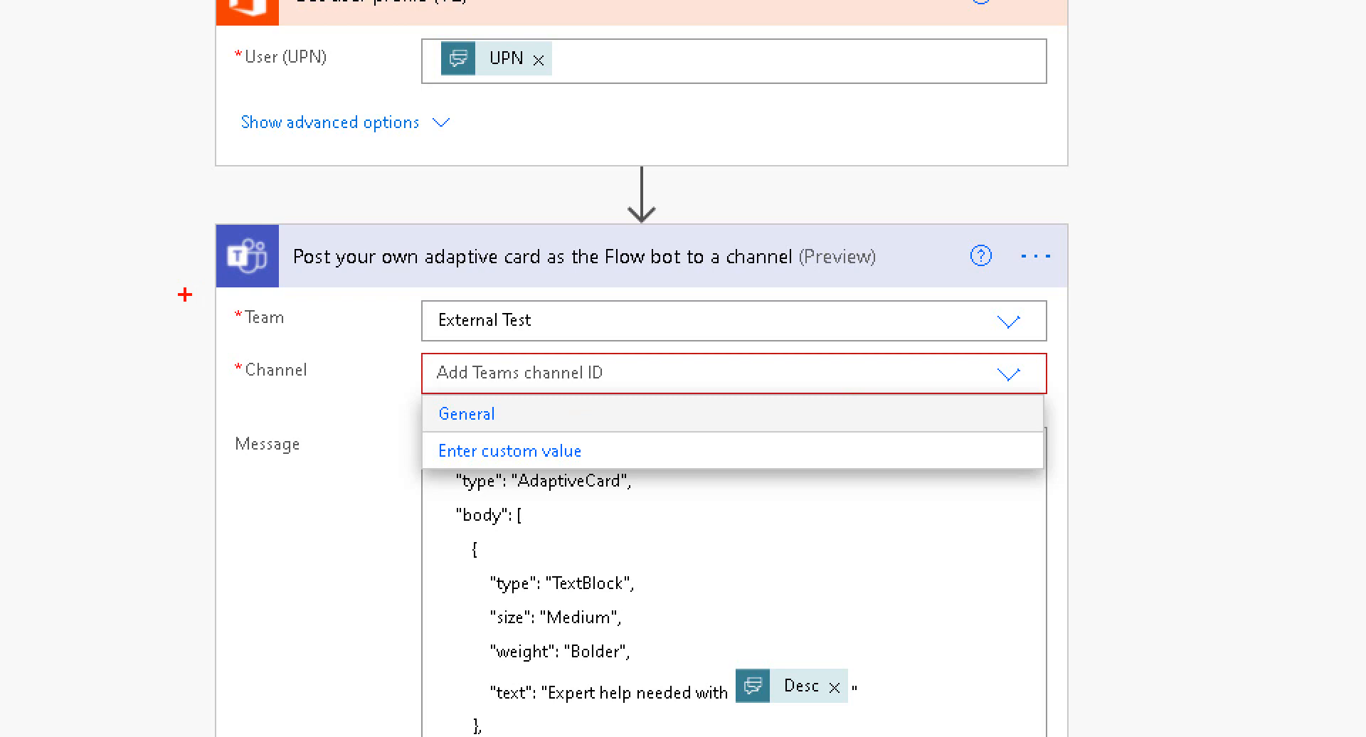
{"action": "left_click_drag", "start_coordinate": [149, 290], "coordinate": [762, 414]}
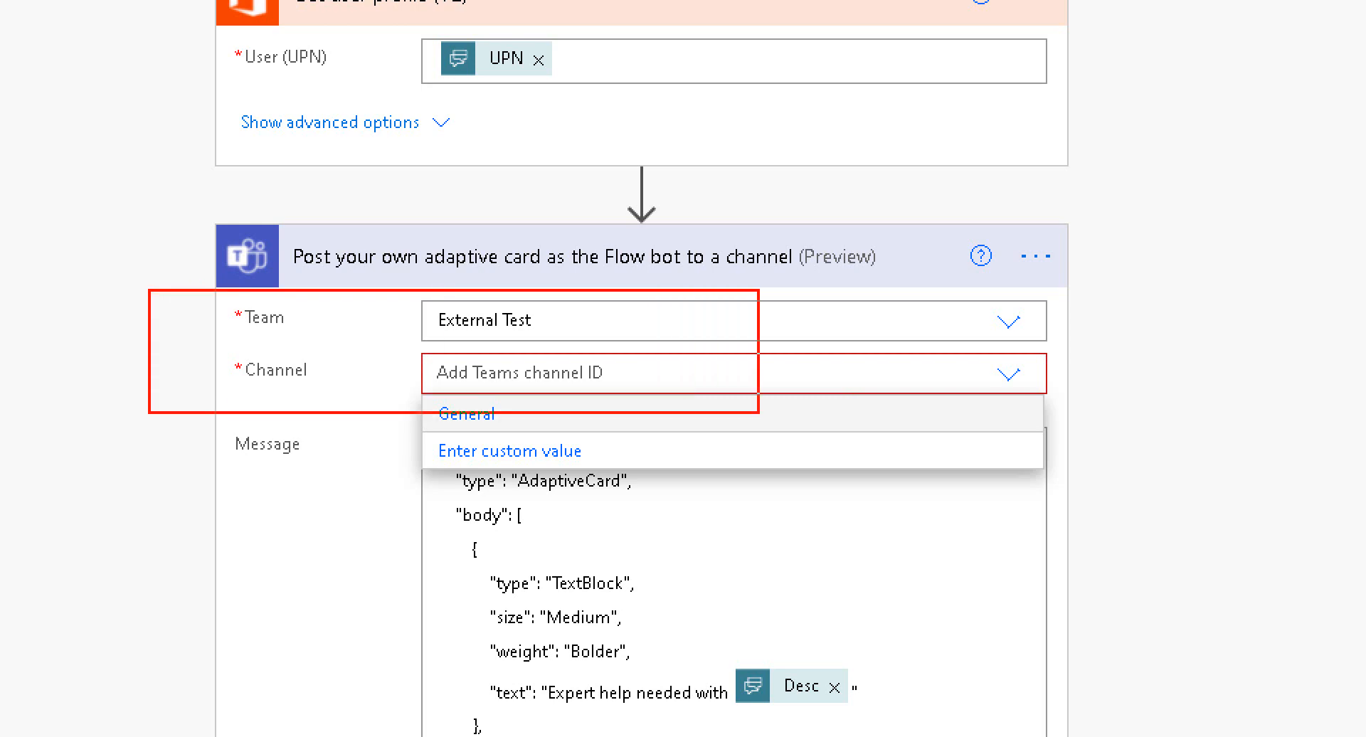
{"action": "left_click_drag", "start_coordinate": [188, 320], "coordinate": [106, 378]}
{"action": "left_click_drag", "start_coordinate": [254, 404], "coordinate": [187, 457]}
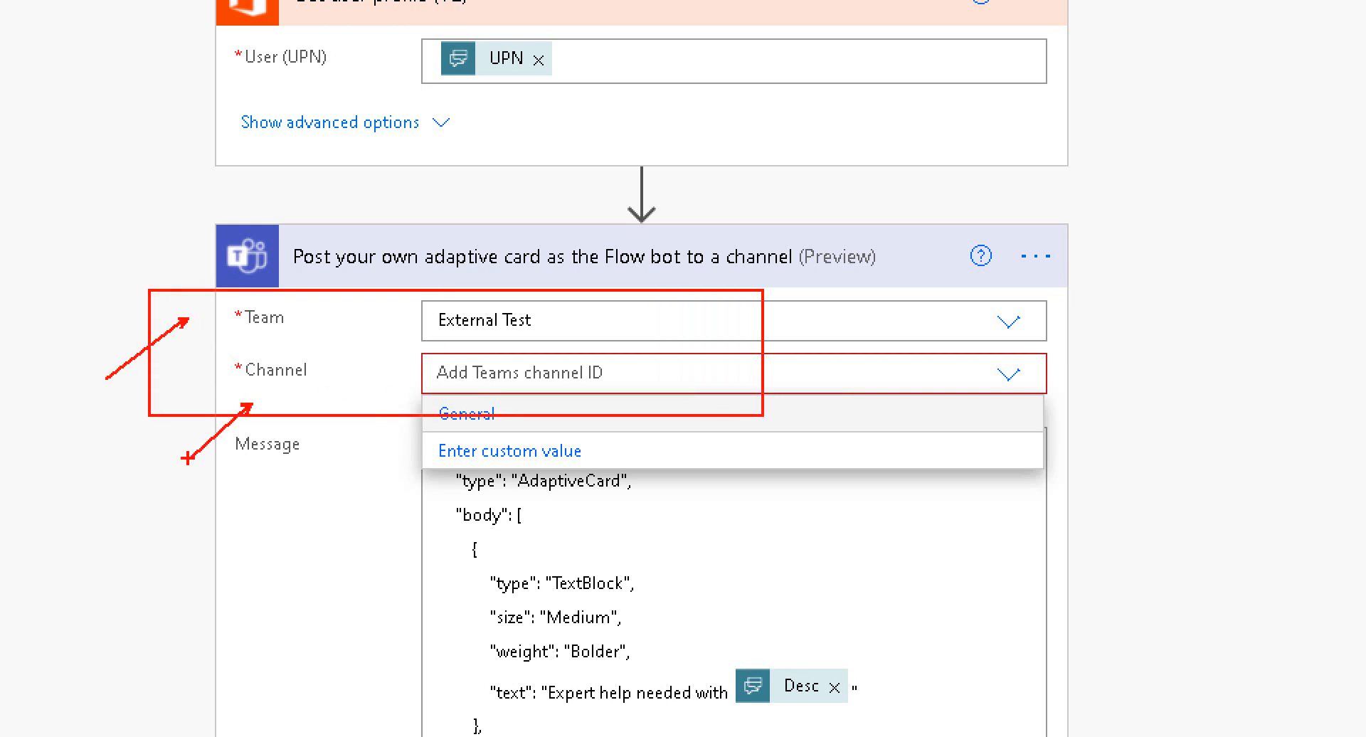
{"action": "key", "text": "Escape"}
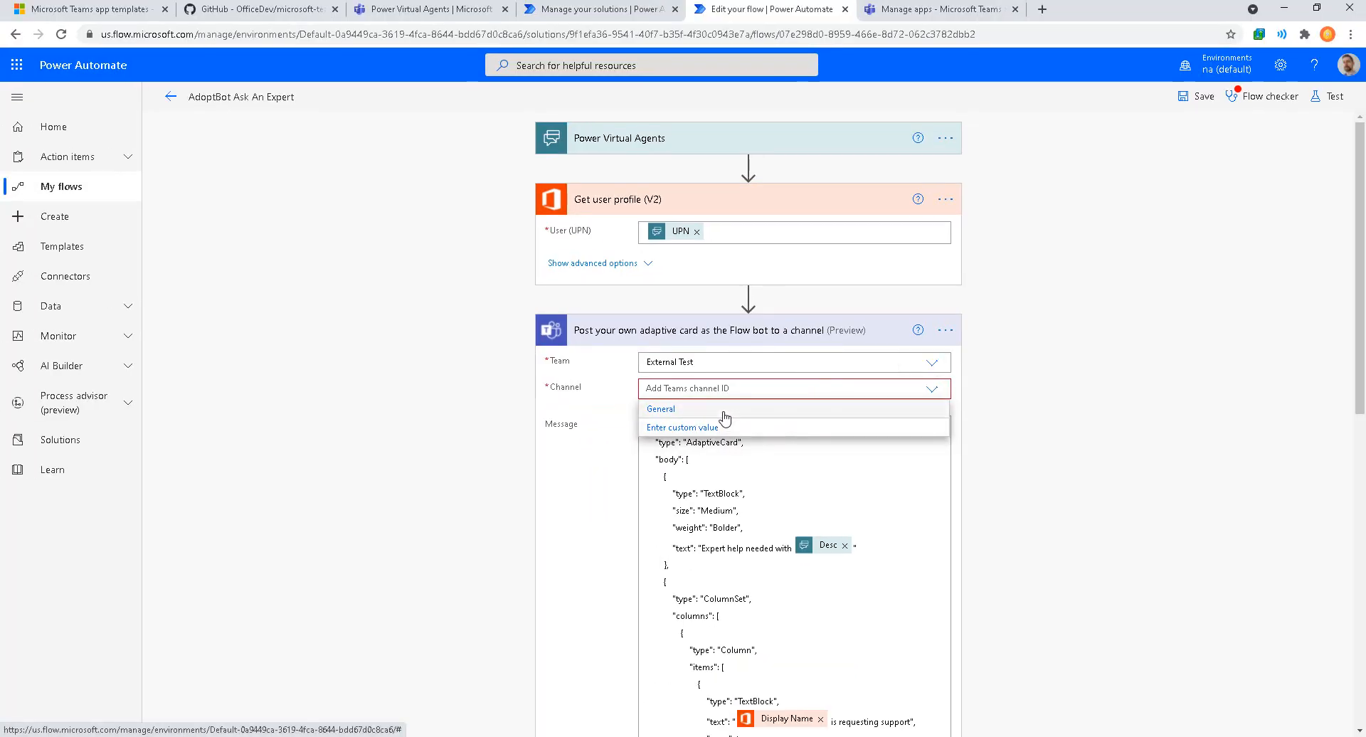
{"action": "left_click", "coordinate": [723, 409]}
Step: Save the AdoptBot Ask An Expert flow and leave the editor for its details page
{"action": "left_click", "coordinate": [1200, 98]}
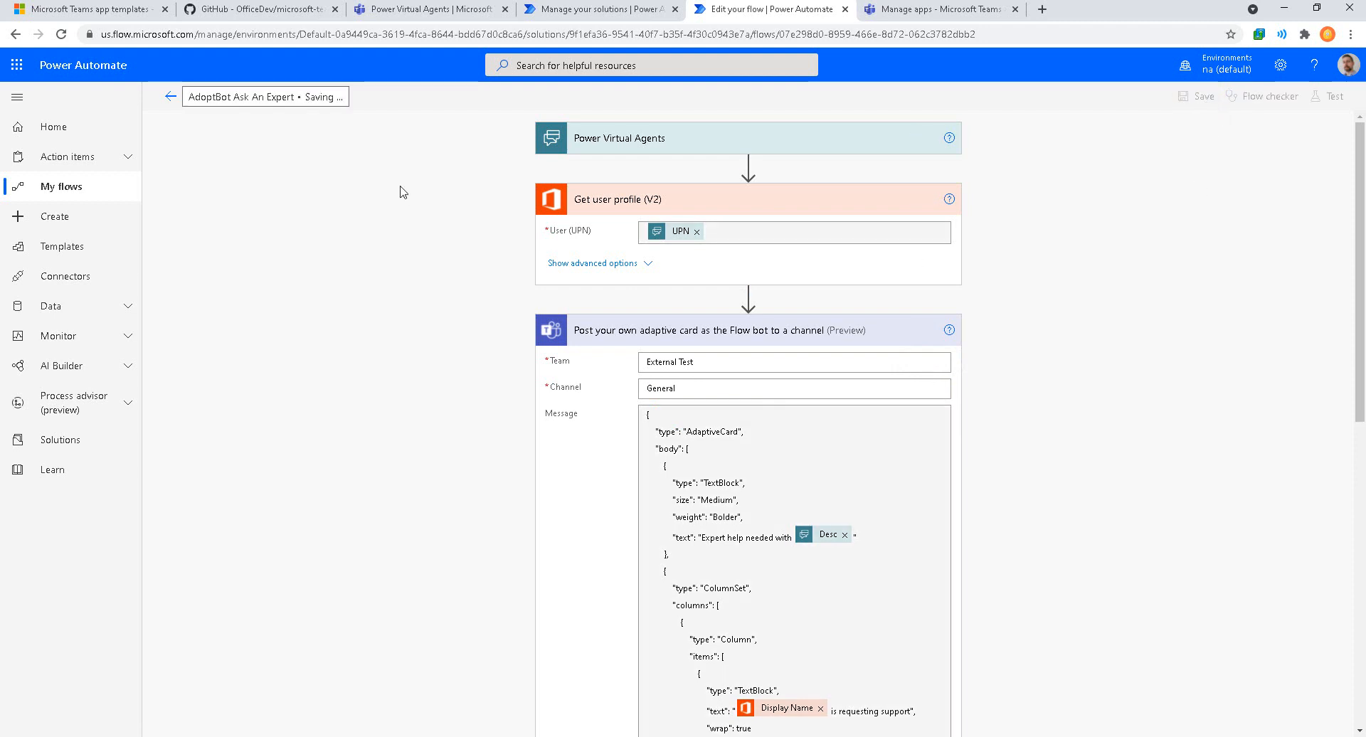
{"action": "left_click_drag", "start_coordinate": [150, 71], "coordinate": [416, 159]}
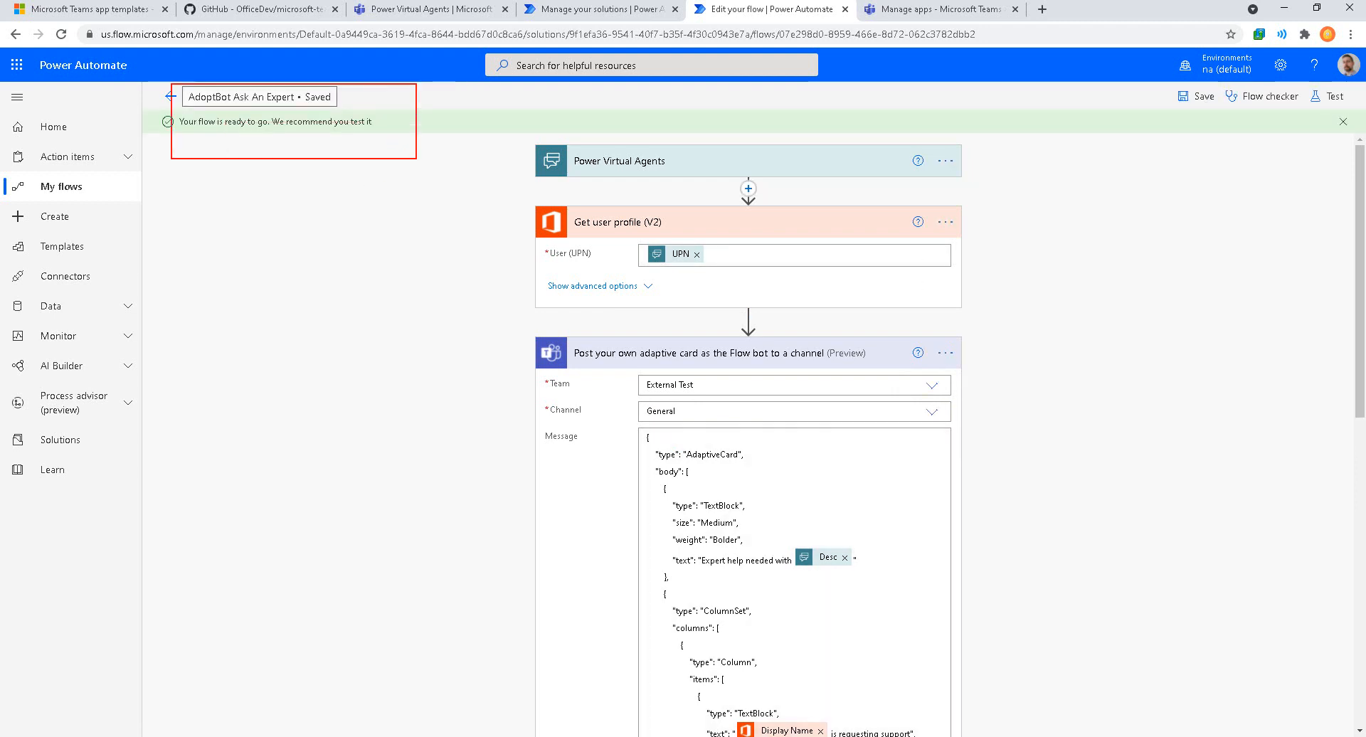
{"action": "left_click_drag", "start_coordinate": [435, 94], "coordinate": [337, 95]}
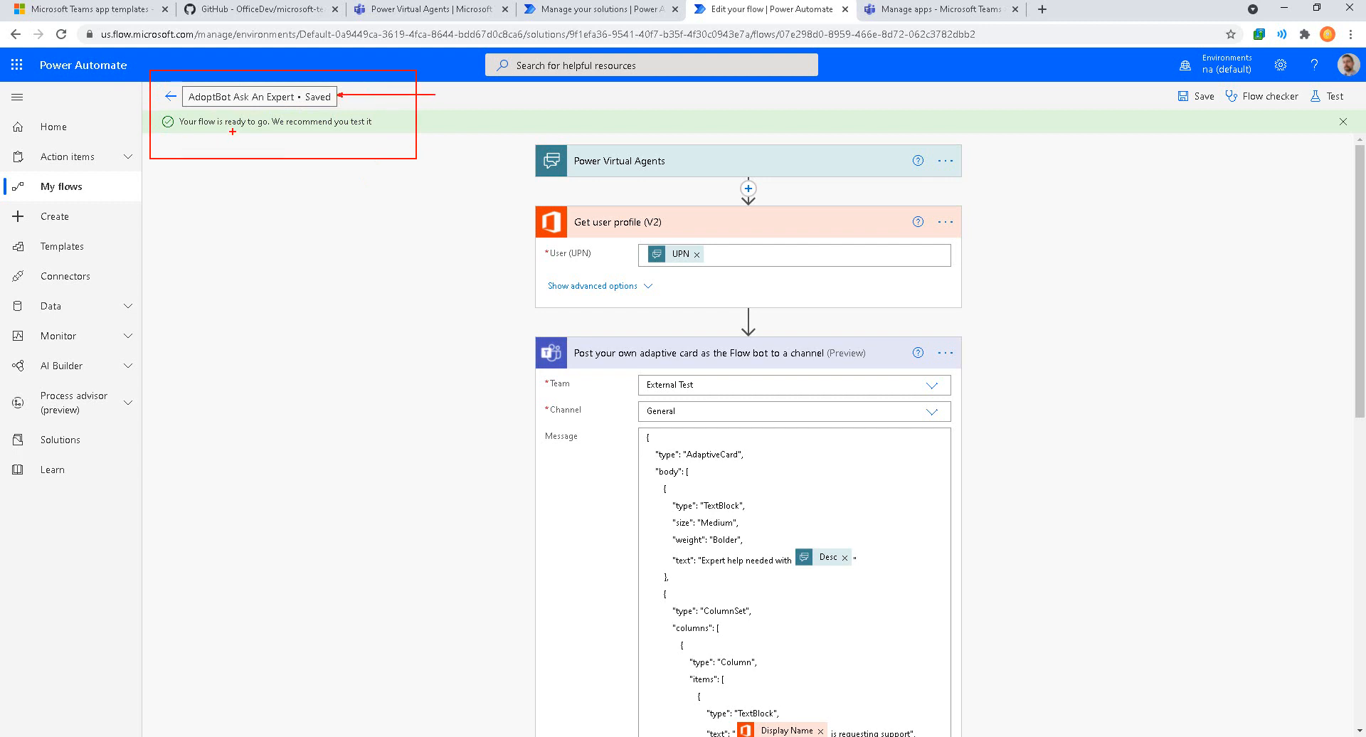
{"action": "left_click_drag", "start_coordinate": [305, 189], "coordinate": [233, 132]}
{"action": "key", "text": "Escape"}
{"action": "left_click", "coordinate": [170, 96]}
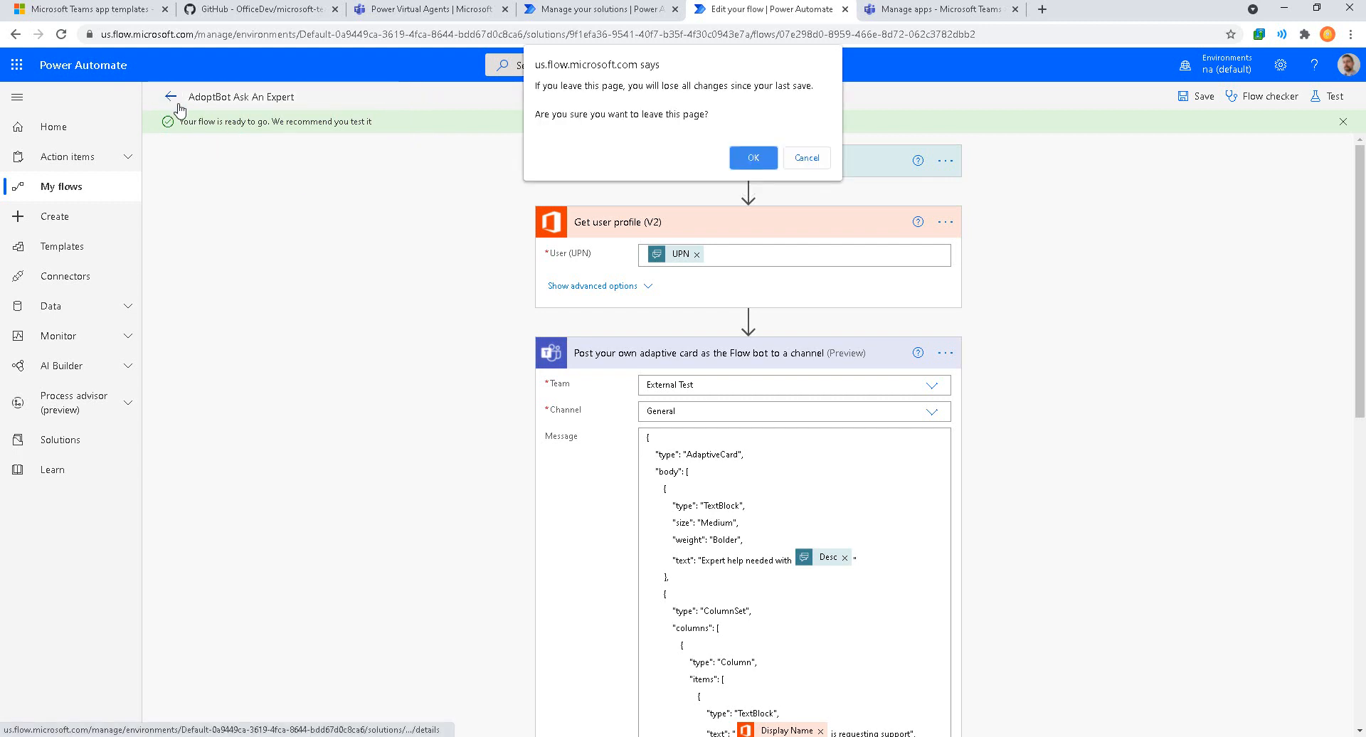
{"action": "left_click", "coordinate": [756, 160]}
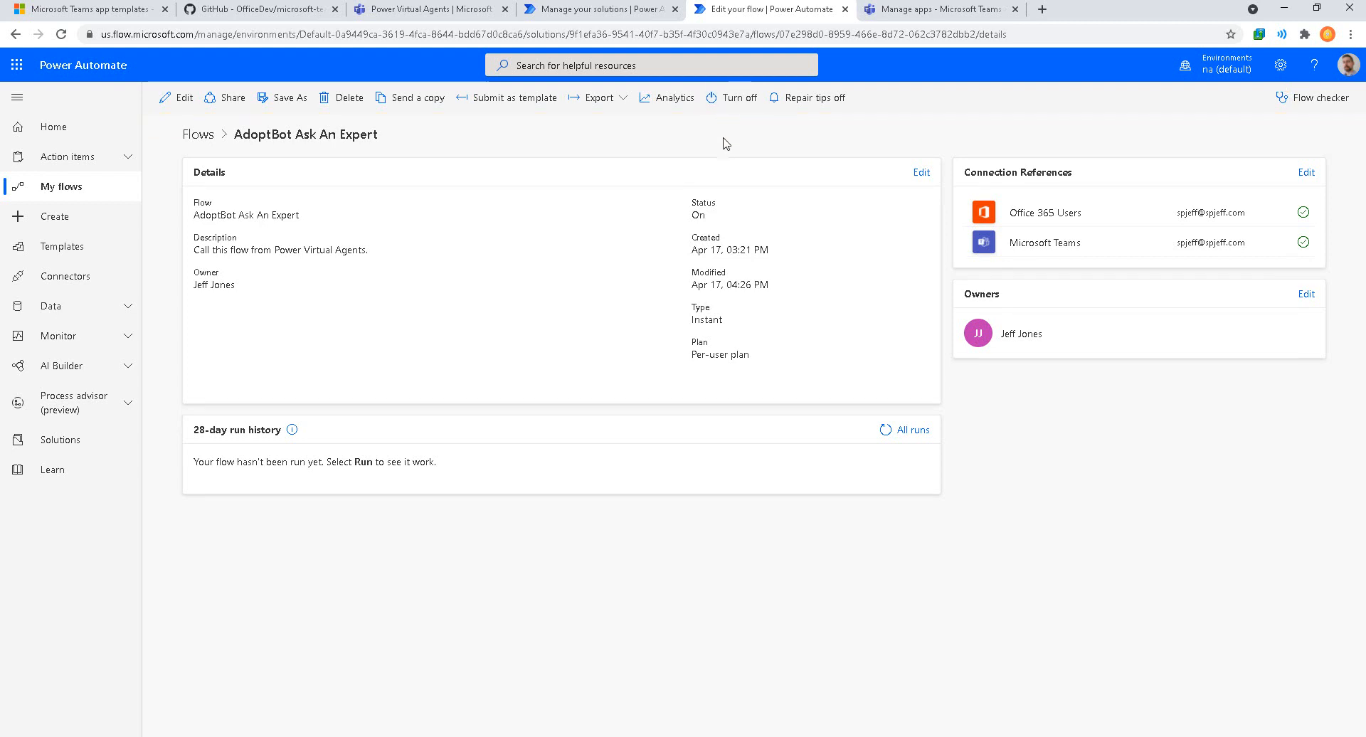
Step: Return to the Adoption Bot 2021 solution, mark the cloud flow editing as done, and open the AdoptBot Submit Feedback flow
{"action": "mouse_move", "coordinate": [674, 227]}
{"action": "left_mouse_down"}
{"action": "mouse_move", "coordinate": [795, 121]}
{"action": "mouse_move", "coordinate": [785, 84]}
{"action": "mouse_move", "coordinate": [786, 137]}
{"action": "left_mouse_up"}
{"action": "key", "text": "Escape"}
{"action": "left_click", "coordinate": [632, 7]}
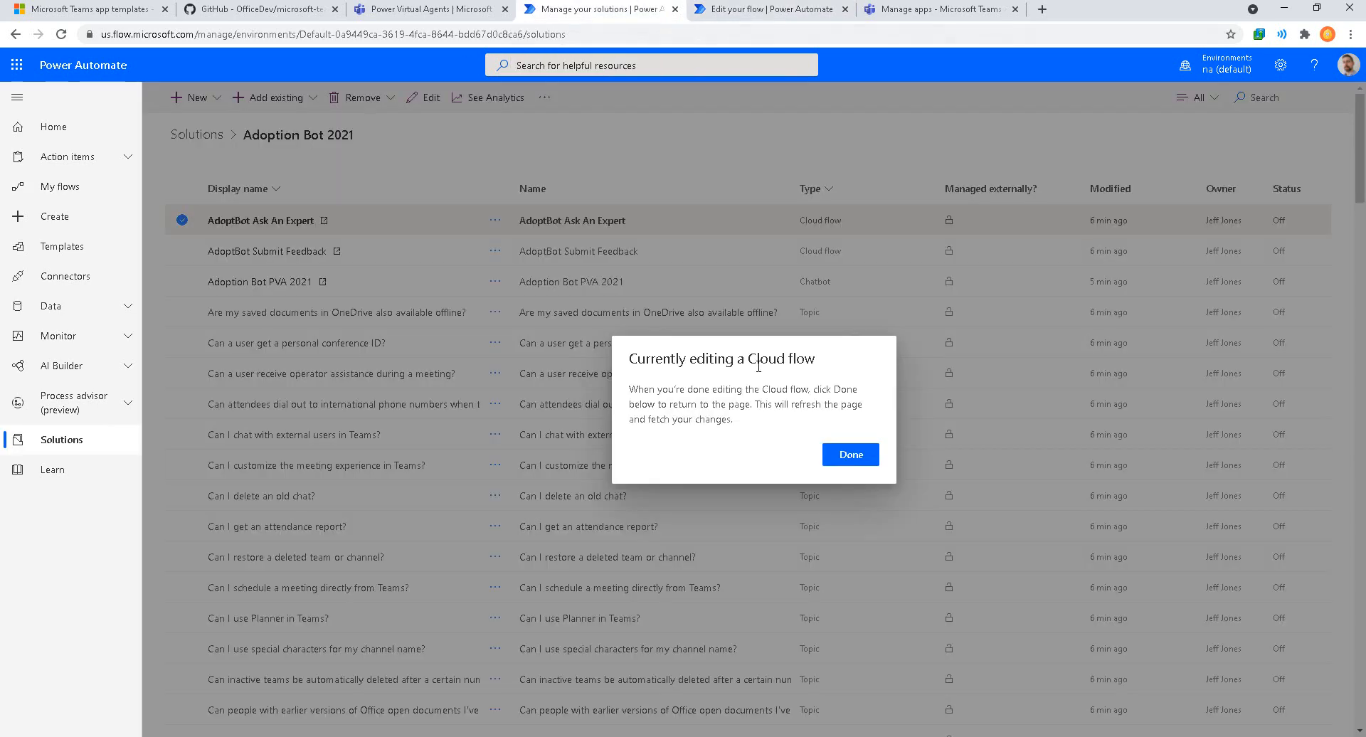
{"action": "left_click", "coordinate": [834, 453]}
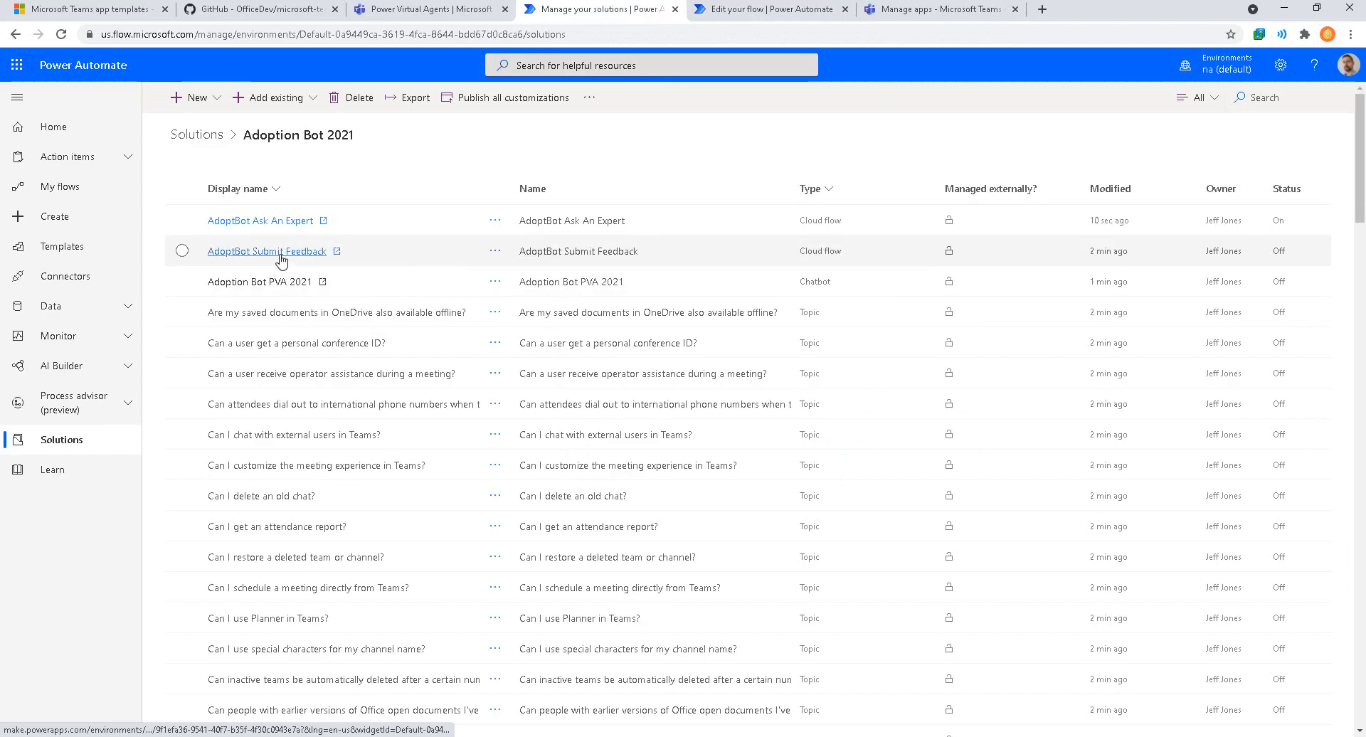
{"action": "left_click", "coordinate": [278, 254]}
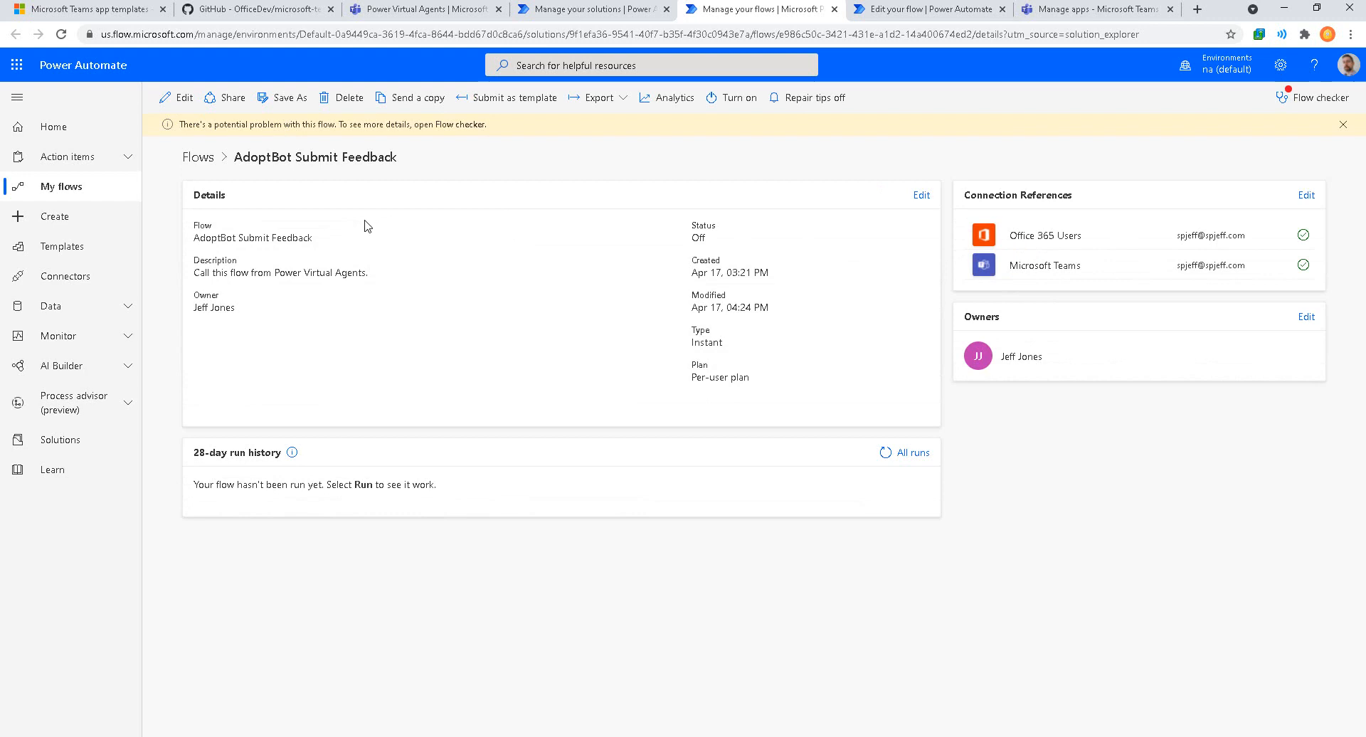
Step: Edit the AdoptBot Submit Feedback flow, assigning the existing Office 365 Users connection and the first listed Microsoft Teams connection to its two invalid actions
{"action": "left_click", "coordinate": [178, 97]}
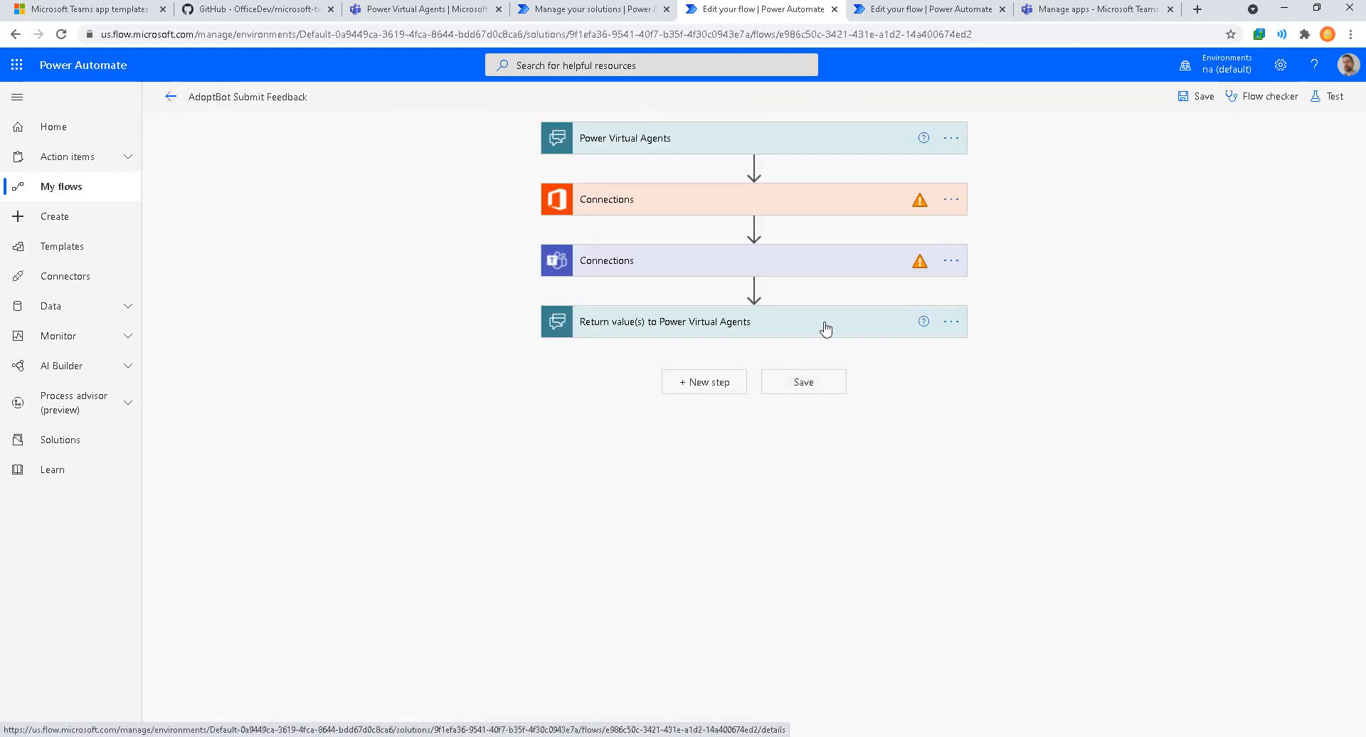
{"action": "left_click", "coordinate": [836, 209]}
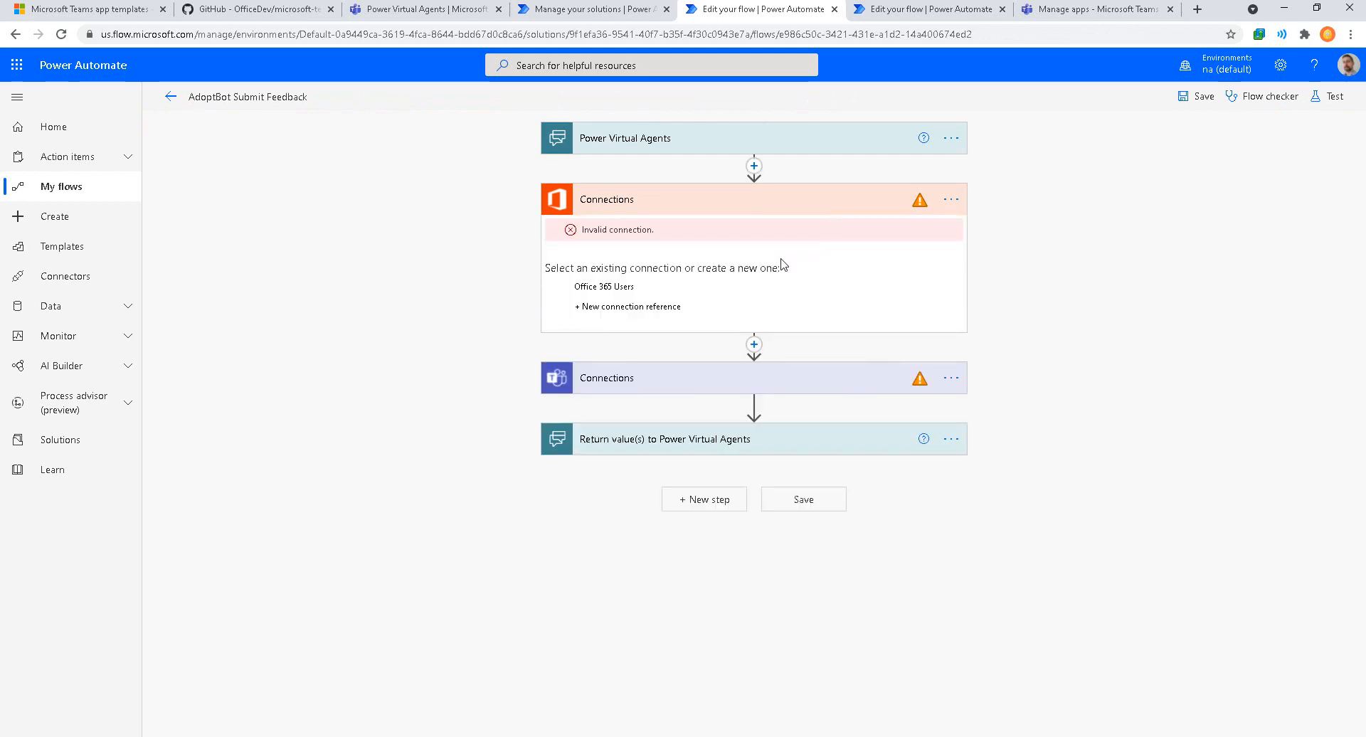
{"action": "left_click", "coordinate": [611, 288]}
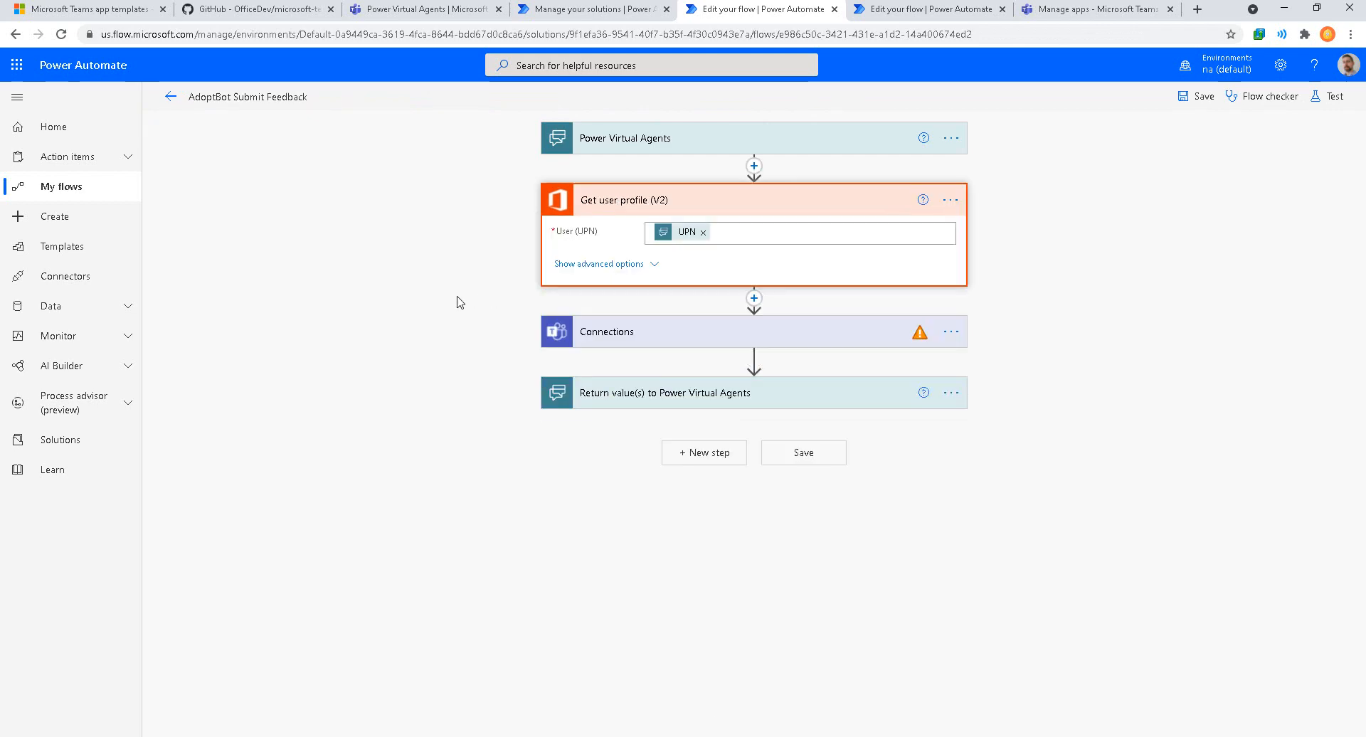
{"action": "left_click", "coordinate": [673, 332]}
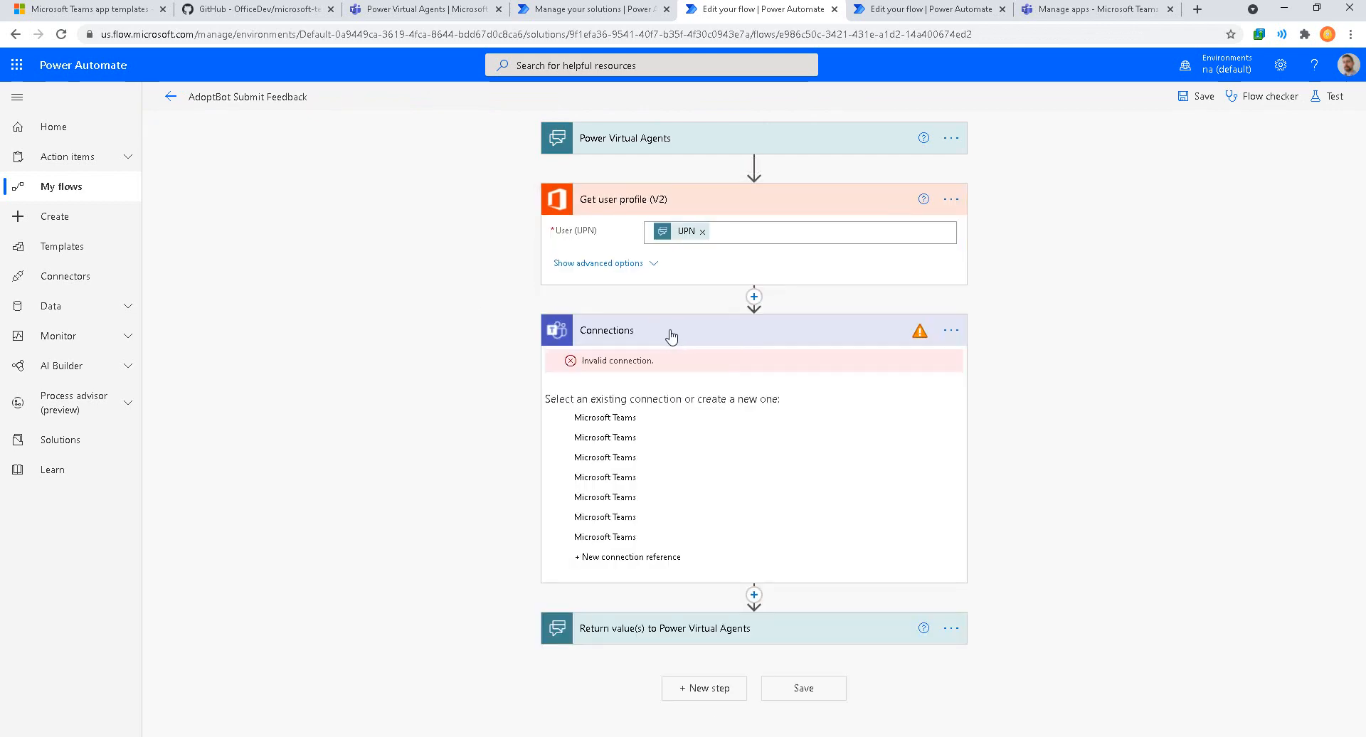
{"action": "left_click", "coordinate": [611, 424]}
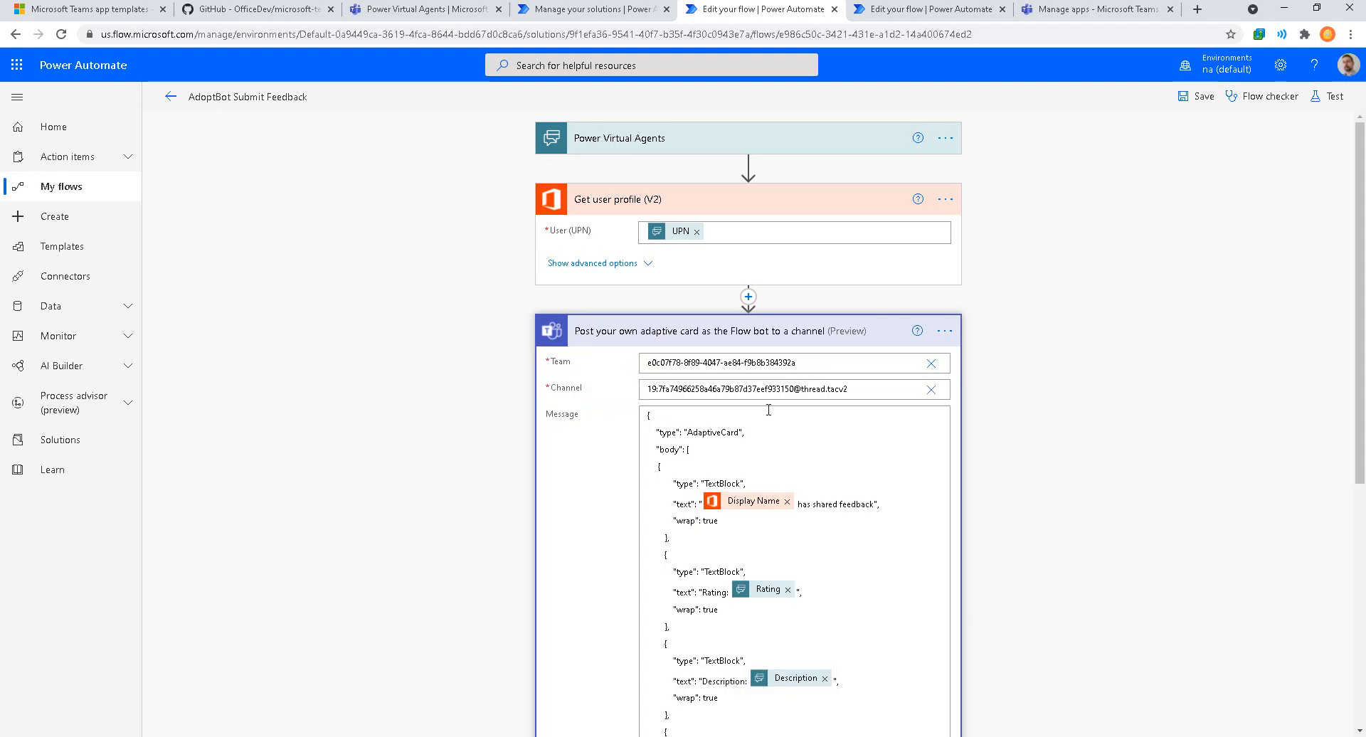
Step: Replace the preset IDs in the flow's adaptive card posting action with the External Test team and its General channel
{"action": "left_click", "coordinate": [931, 363]}
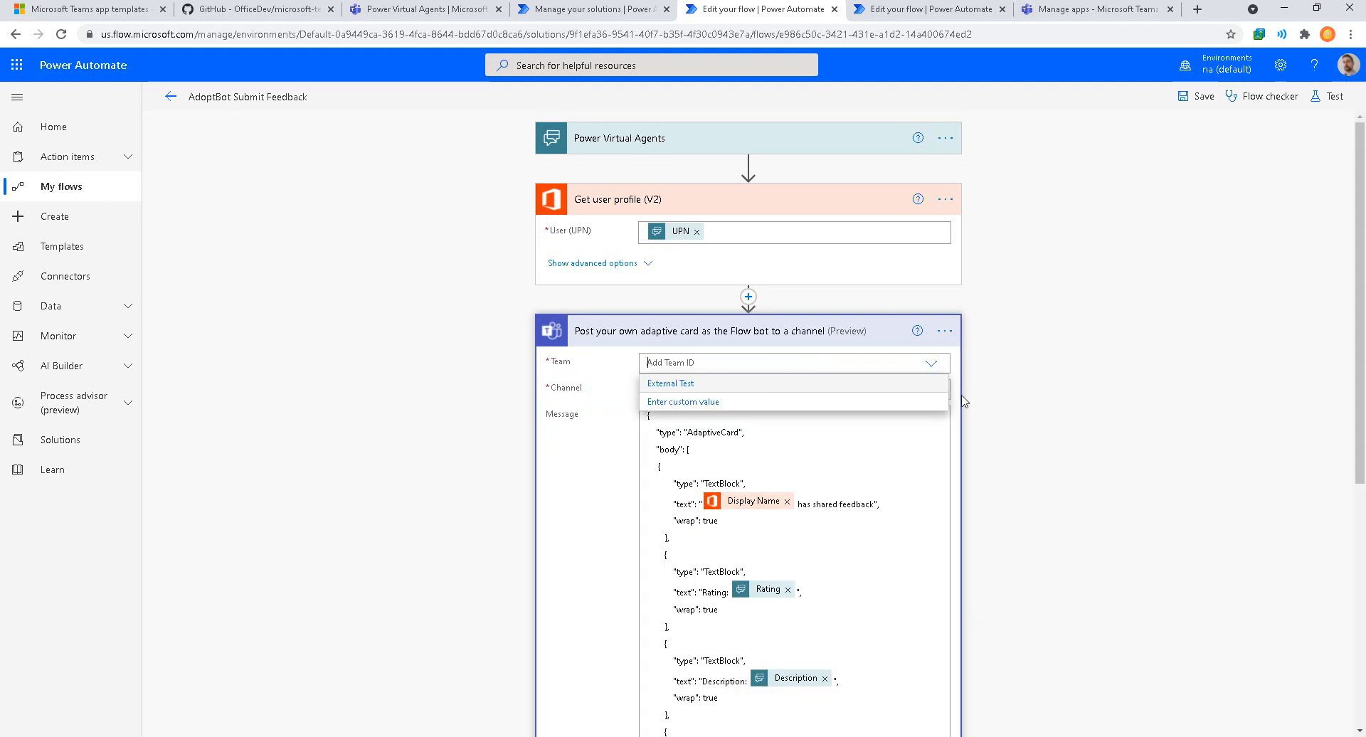
{"action": "left_click", "coordinate": [933, 398]}
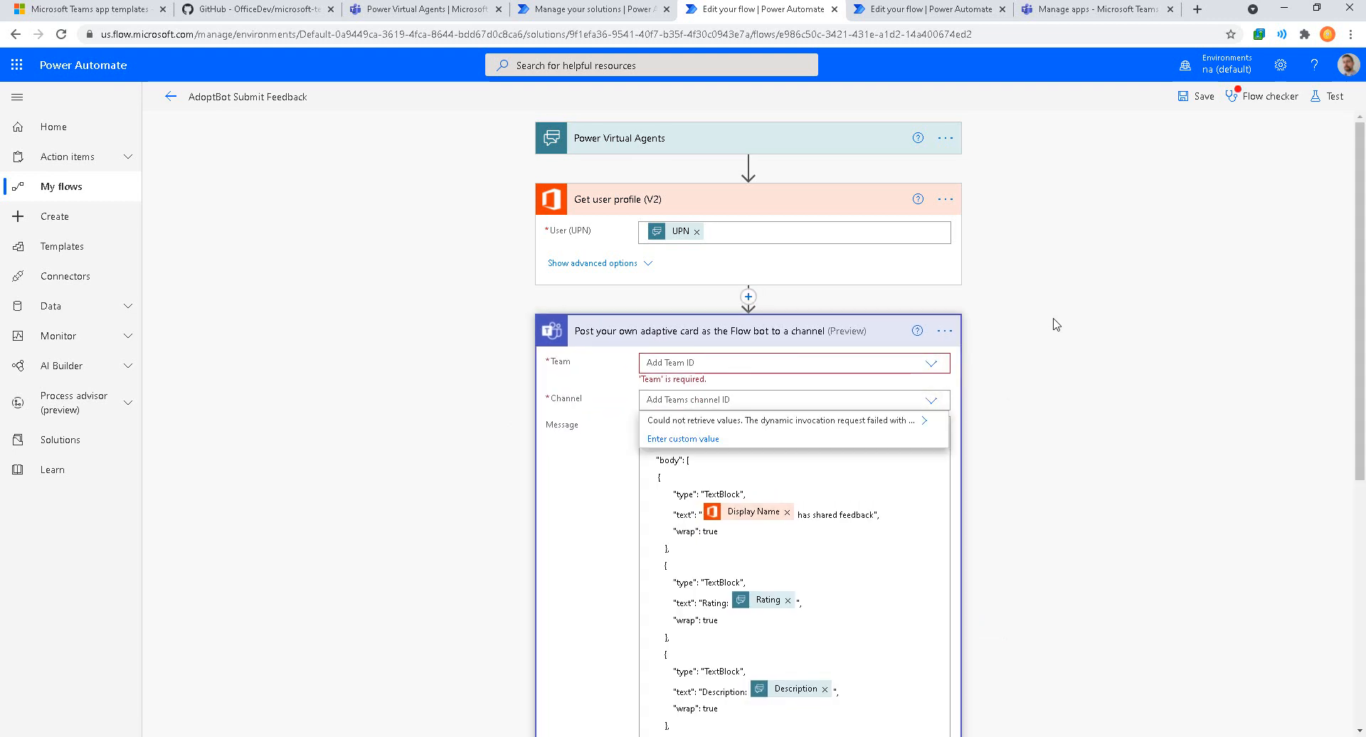
{"action": "left_click", "coordinate": [933, 363]}
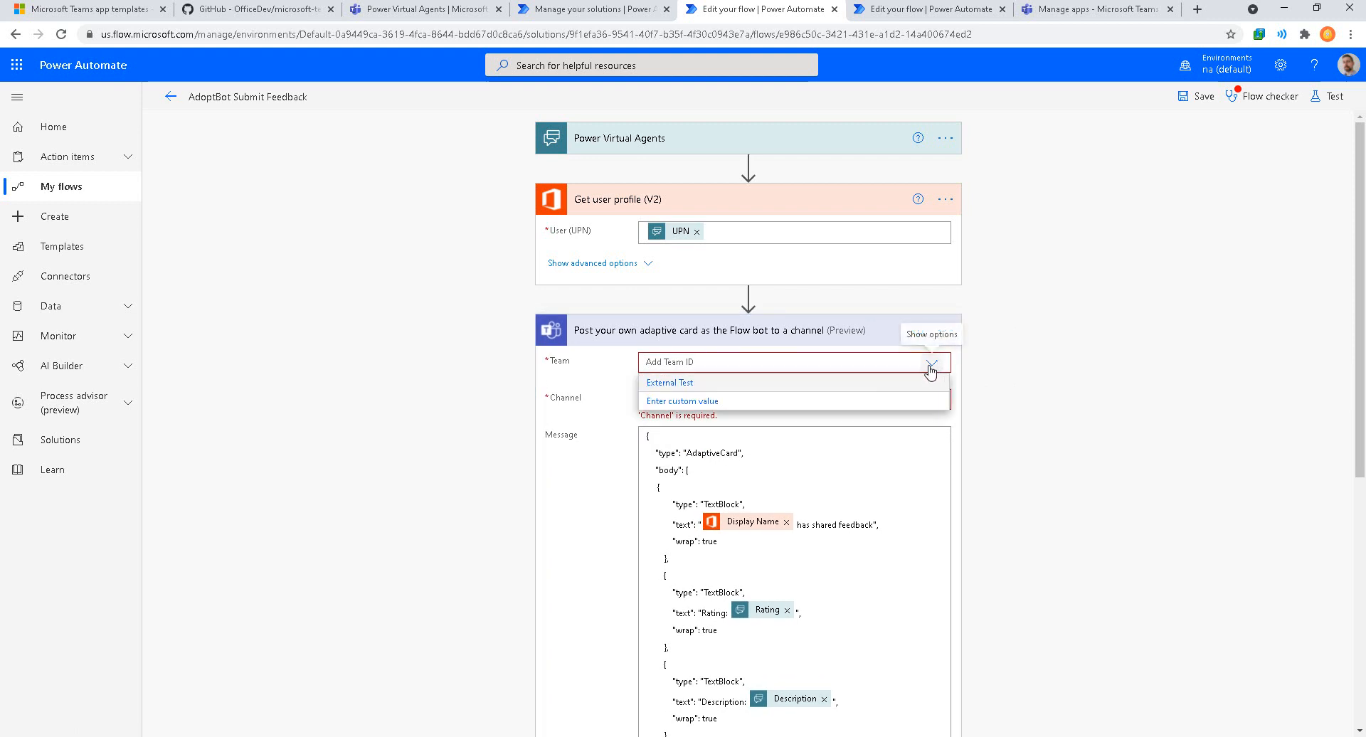
{"action": "left_click", "coordinate": [760, 384]}
{"action": "left_click", "coordinate": [934, 389]}
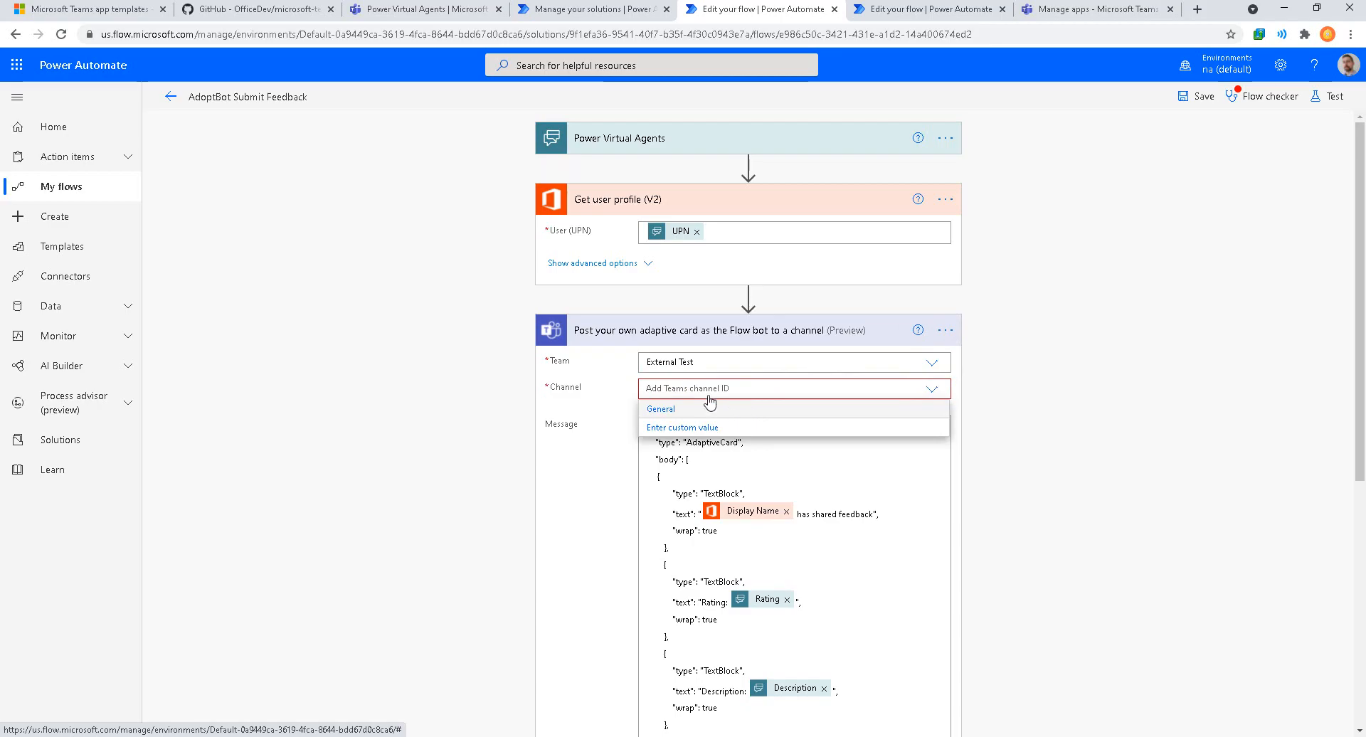
{"action": "left_click", "coordinate": [697, 409]}
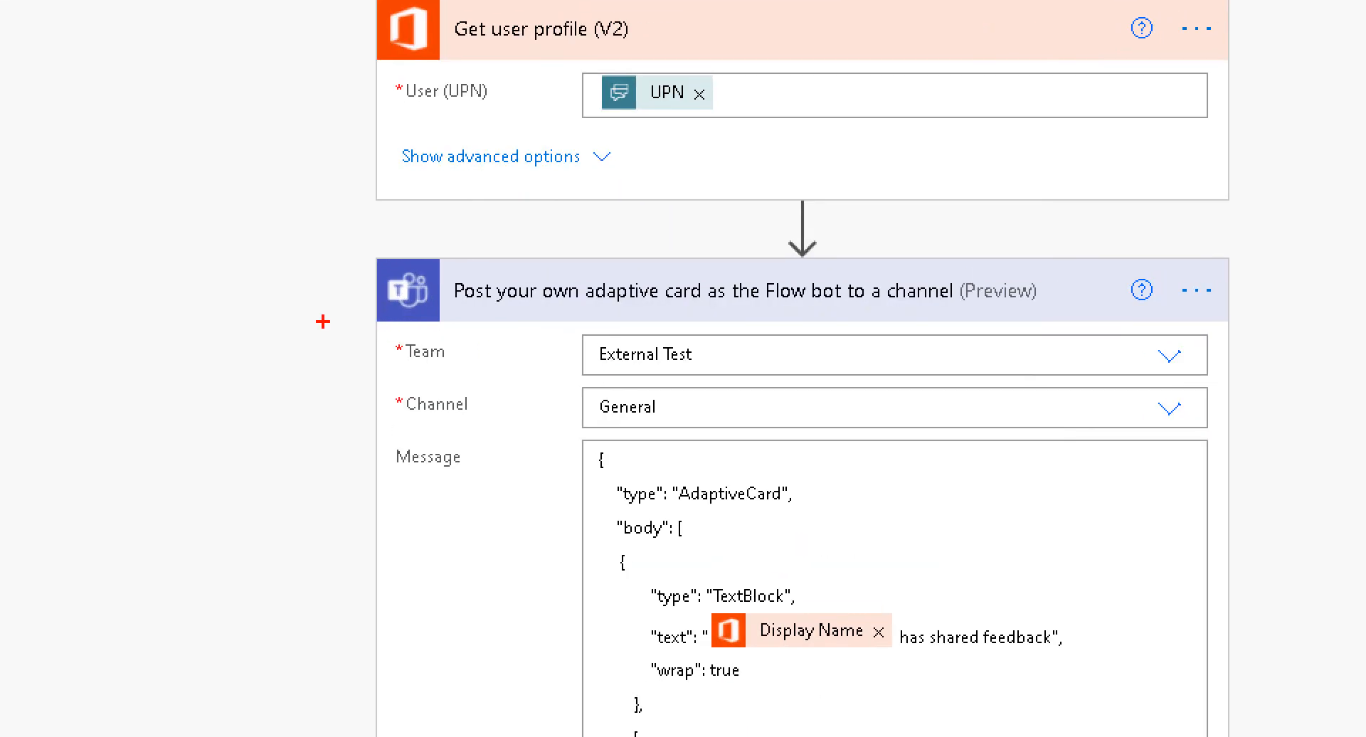
{"action": "left_click_drag", "start_coordinate": [885, 434], "coordinate": [885, 436]}
{"action": "left_click_drag", "start_coordinate": [664, 397], "coordinate": [821, 392]}
{"action": "left_click_drag", "start_coordinate": [736, 346], "coordinate": [836, 361]}
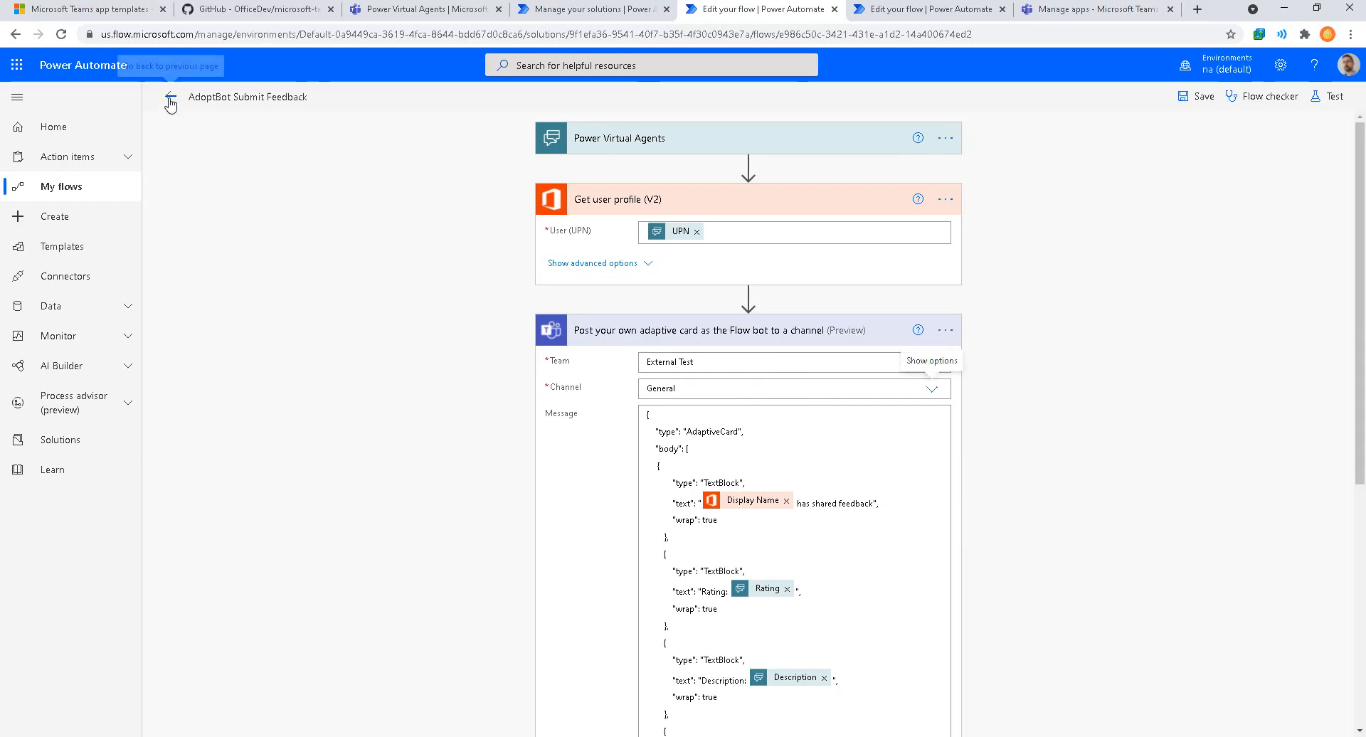
Step: Save the AdoptBot Submit Feedback flow and leave the editor for its details page
{"action": "left_click", "coordinate": [1184, 96]}
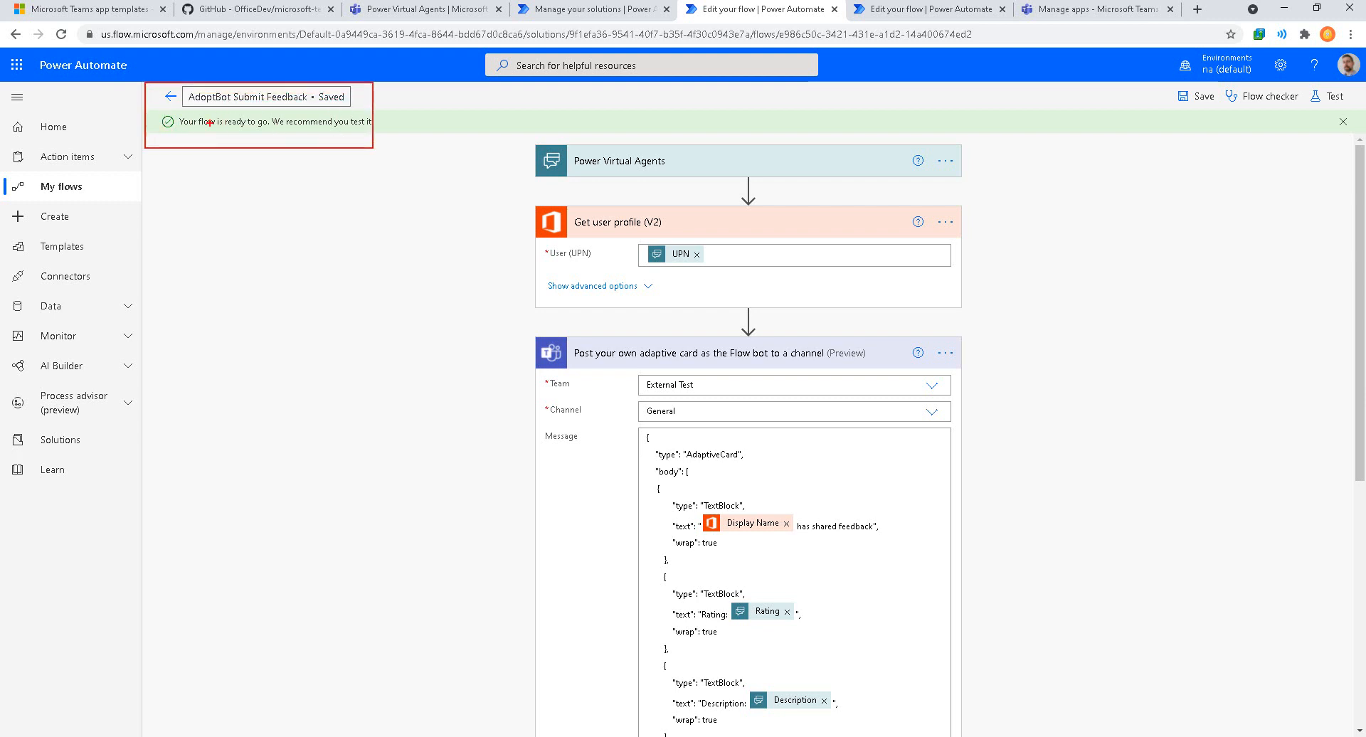
{"action": "left_click", "coordinate": [171, 96]}
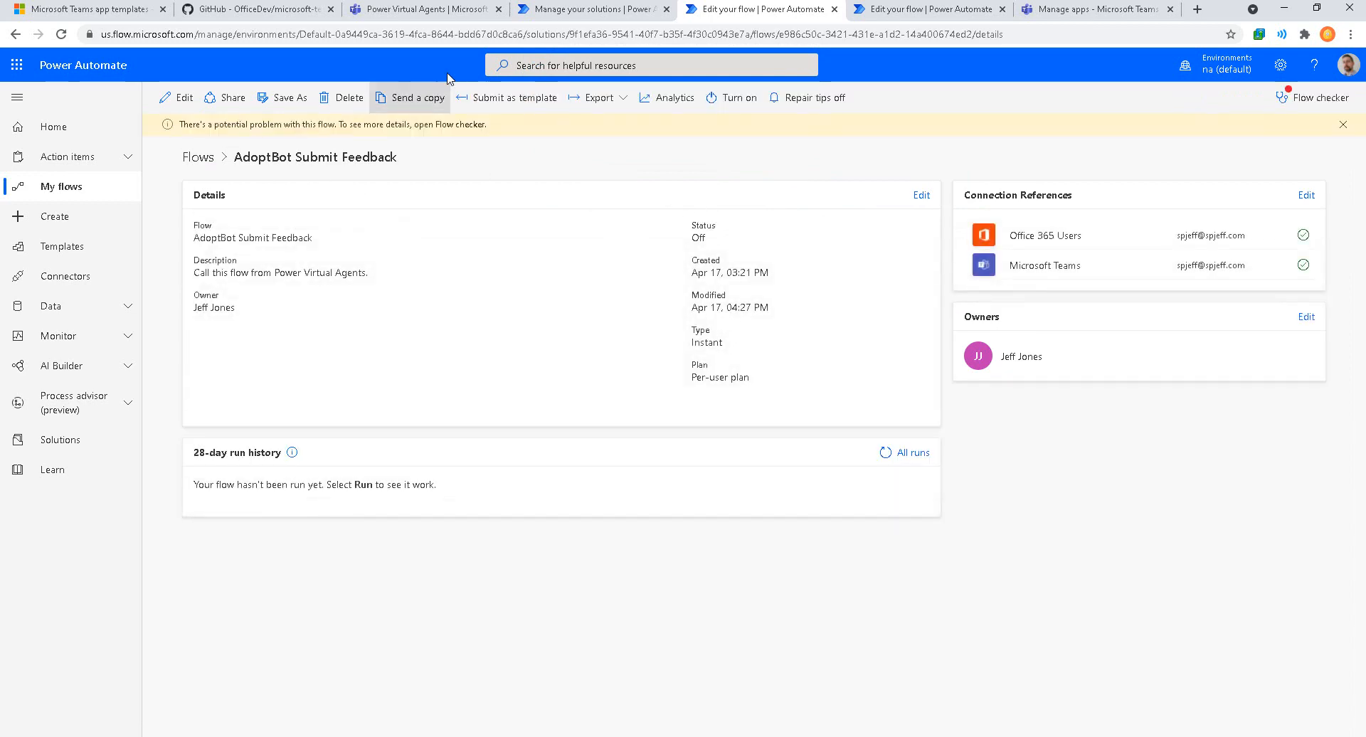
Step: Close the leftover flow editing pages and mark the cloud flow editing as done in the solutions page
{"action": "left_click", "coordinate": [588, 10]}
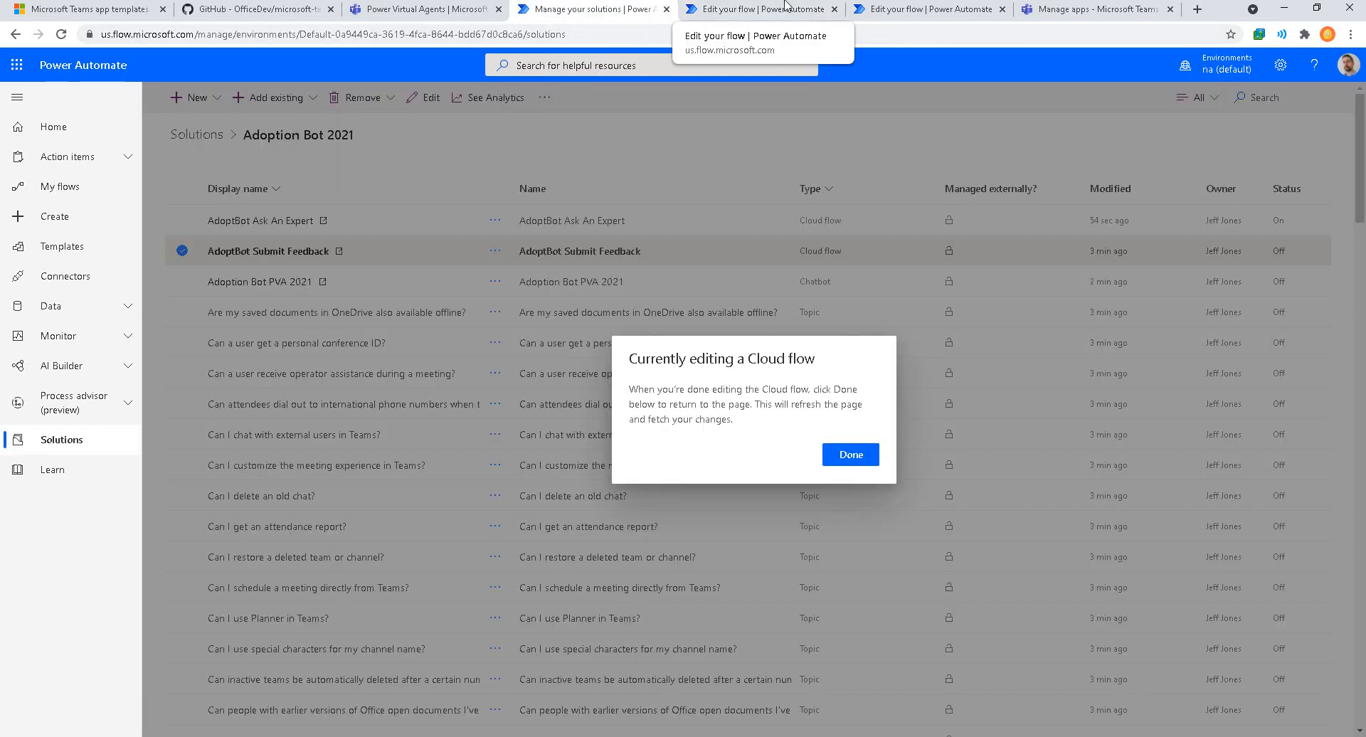
{"action": "left_click", "coordinate": [834, 9]}
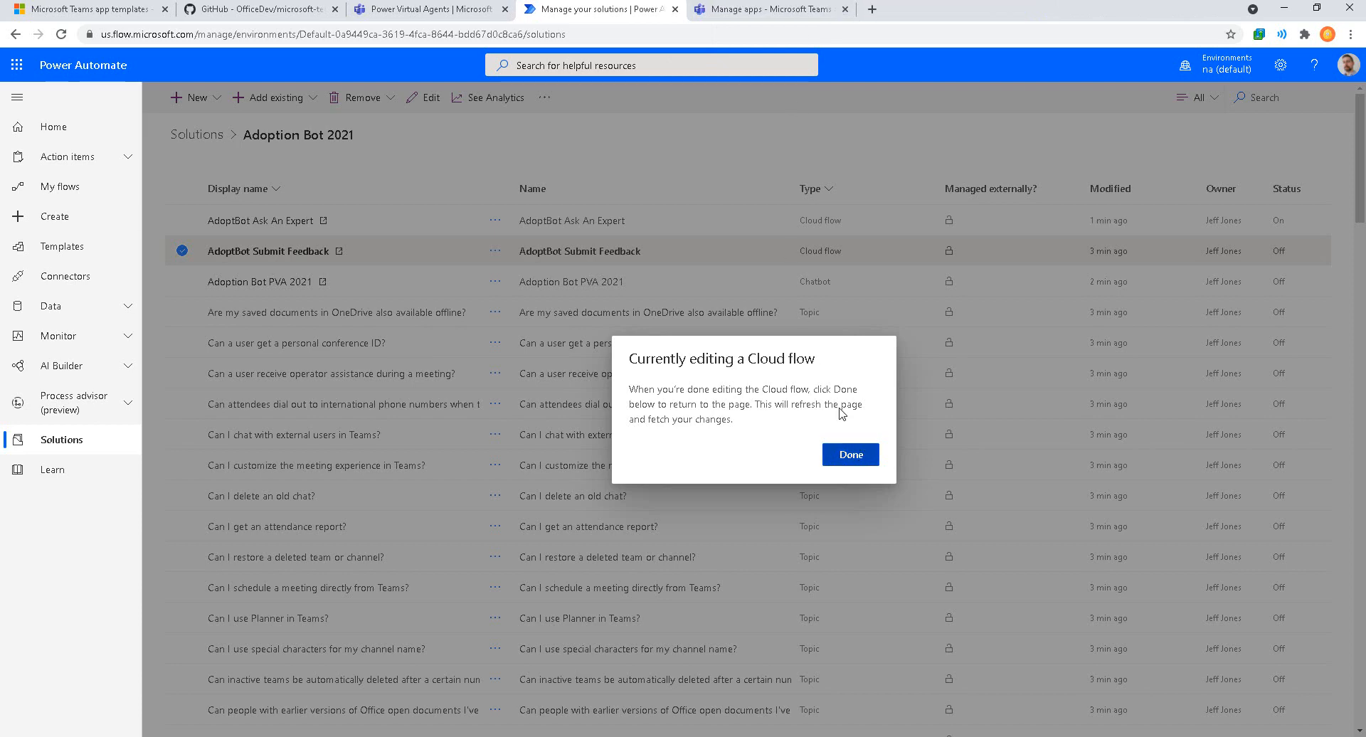
{"action": "left_click", "coordinate": [851, 454]}
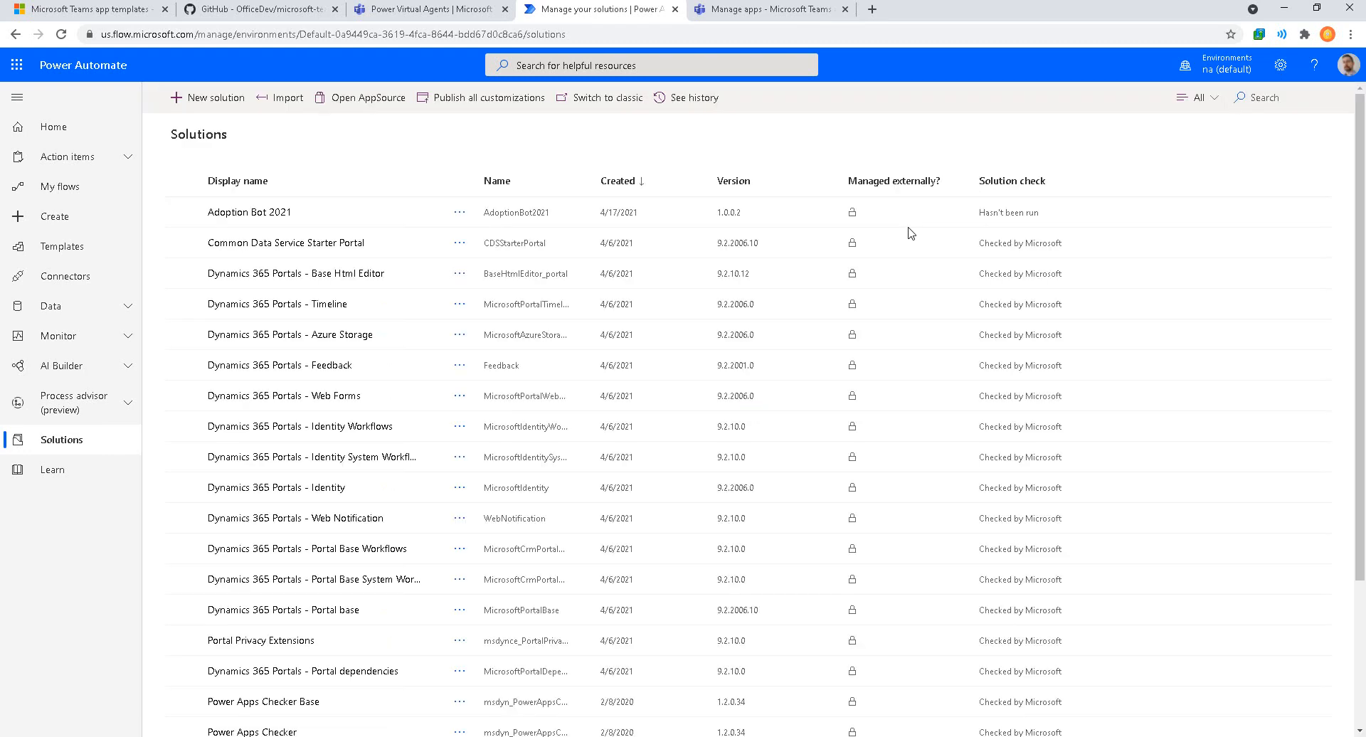
Step: Open the AdoptBot Submit Feedback flow from the Adoption Bot 2021 solution and turn the flow on
{"action": "left_click", "coordinate": [236, 212]}
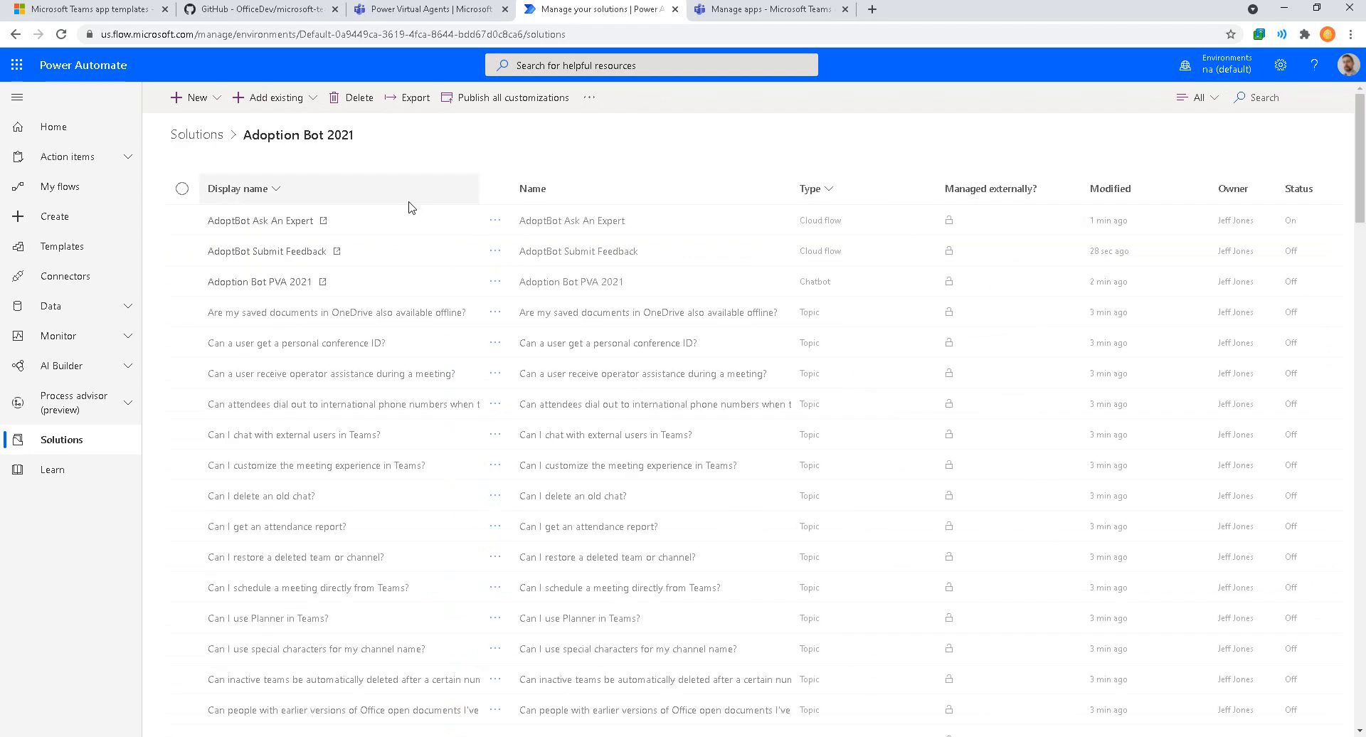
{"action": "left_click", "coordinate": [424, 256]}
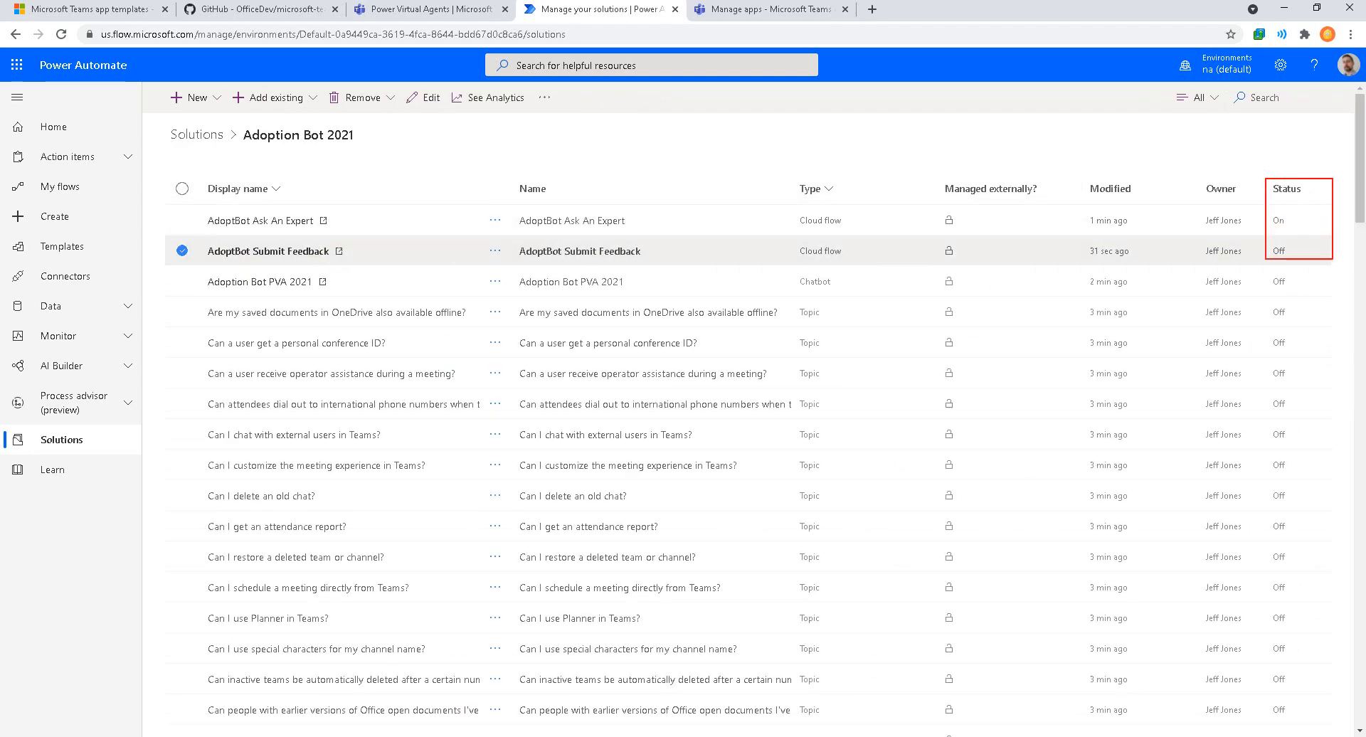
{"action": "left_click", "coordinate": [260, 254]}
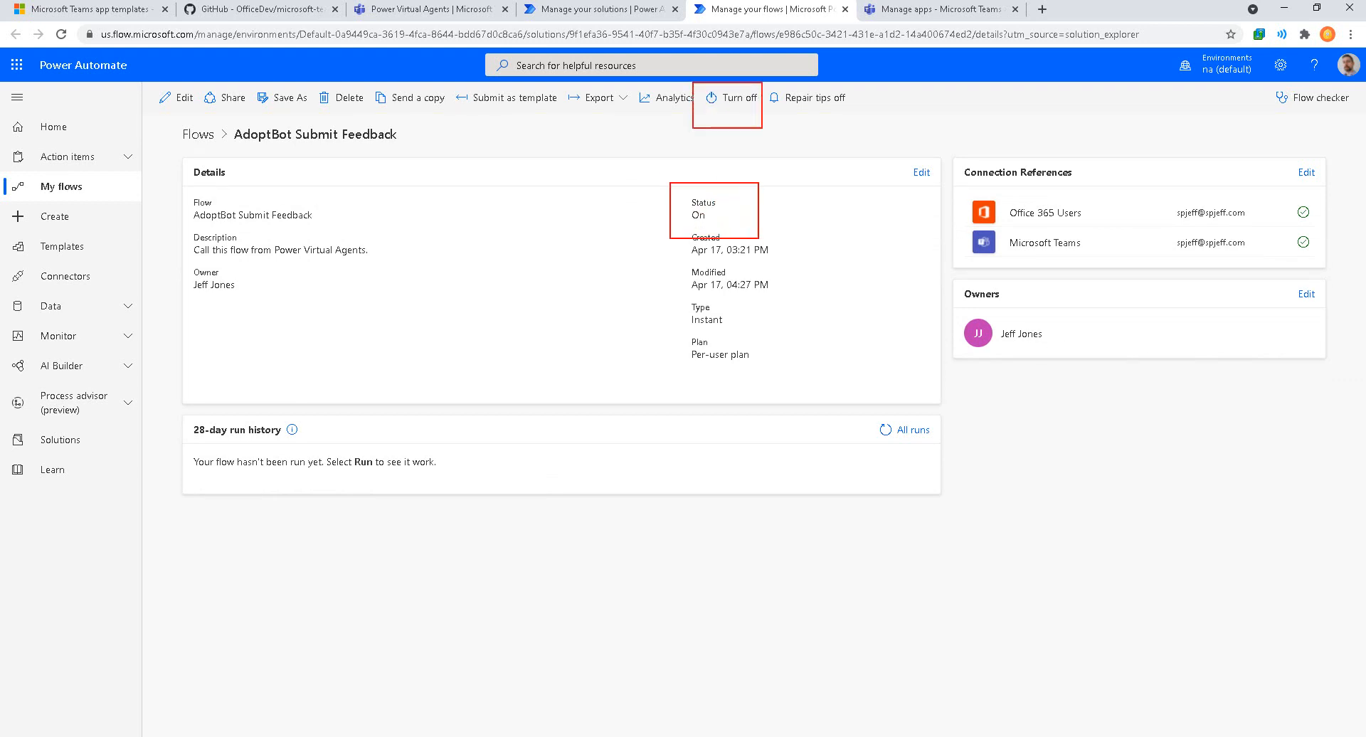
Step: Mark the cloud flow editing as done in the solution, close the flow's page, and open the Adoption Bot PVA 2021 chatbot
{"action": "left_click", "coordinate": [609, 7]}
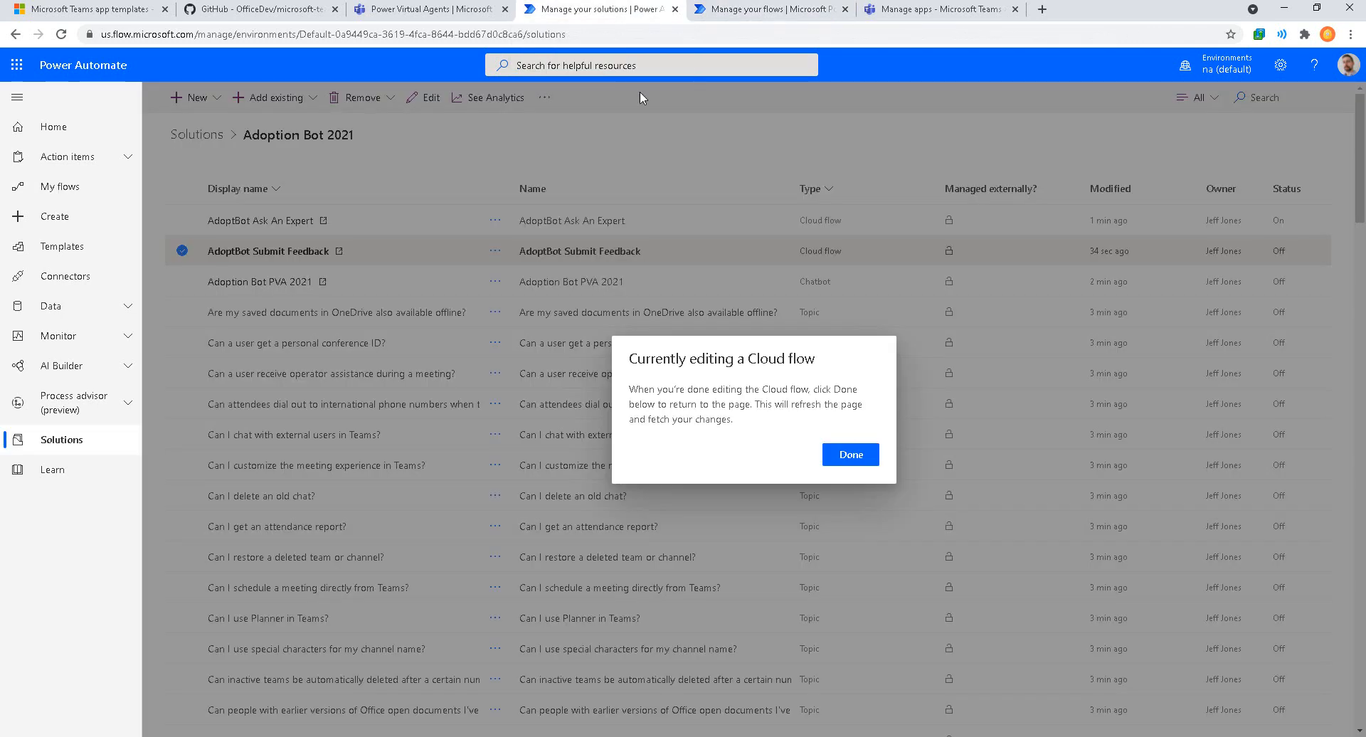
{"action": "left_click", "coordinate": [854, 454]}
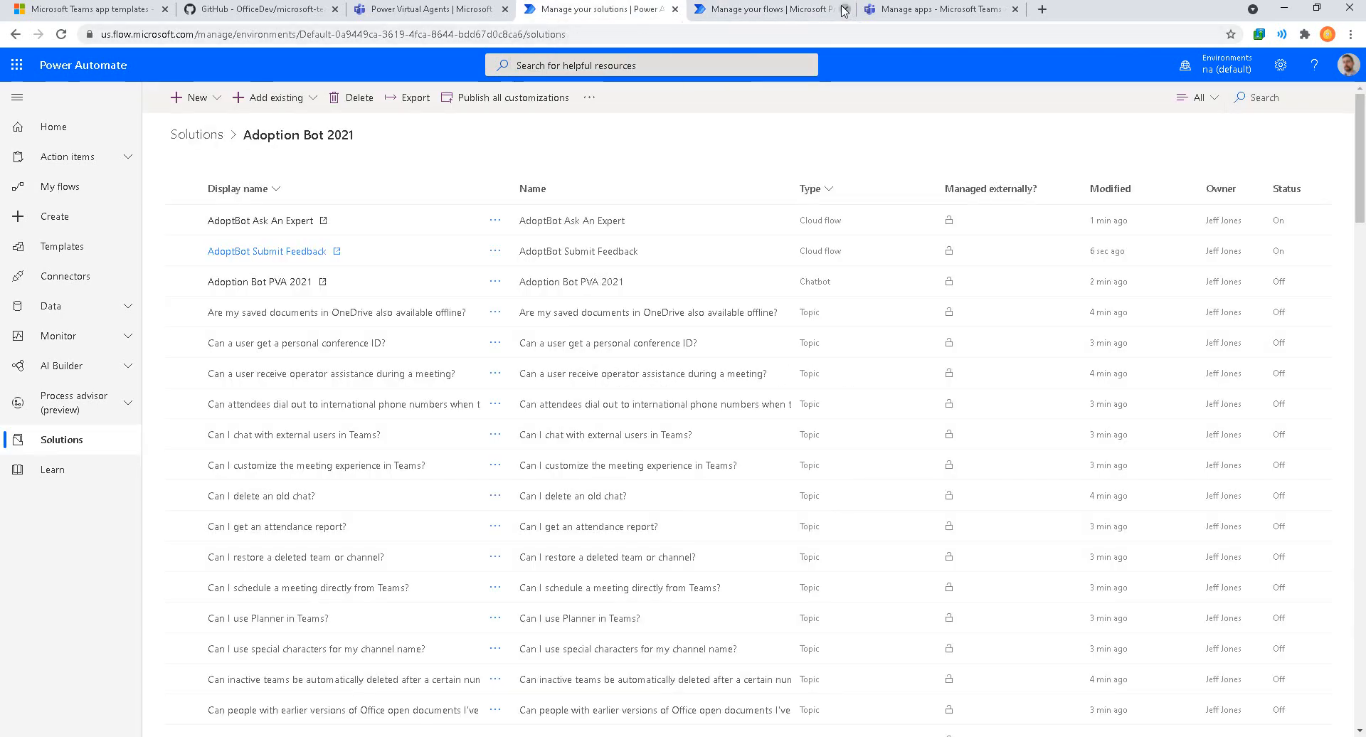
{"action": "left_click", "coordinate": [846, 8]}
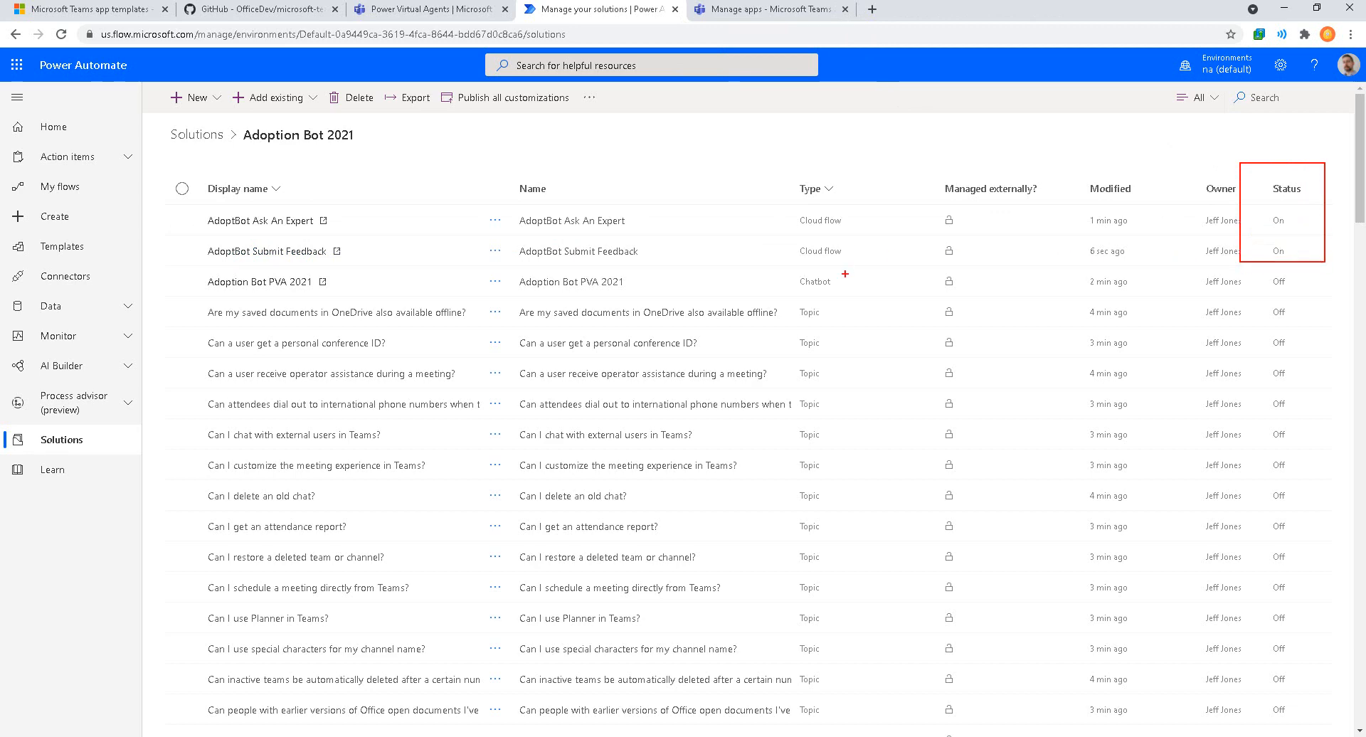
{"action": "left_click", "coordinate": [284, 283]}
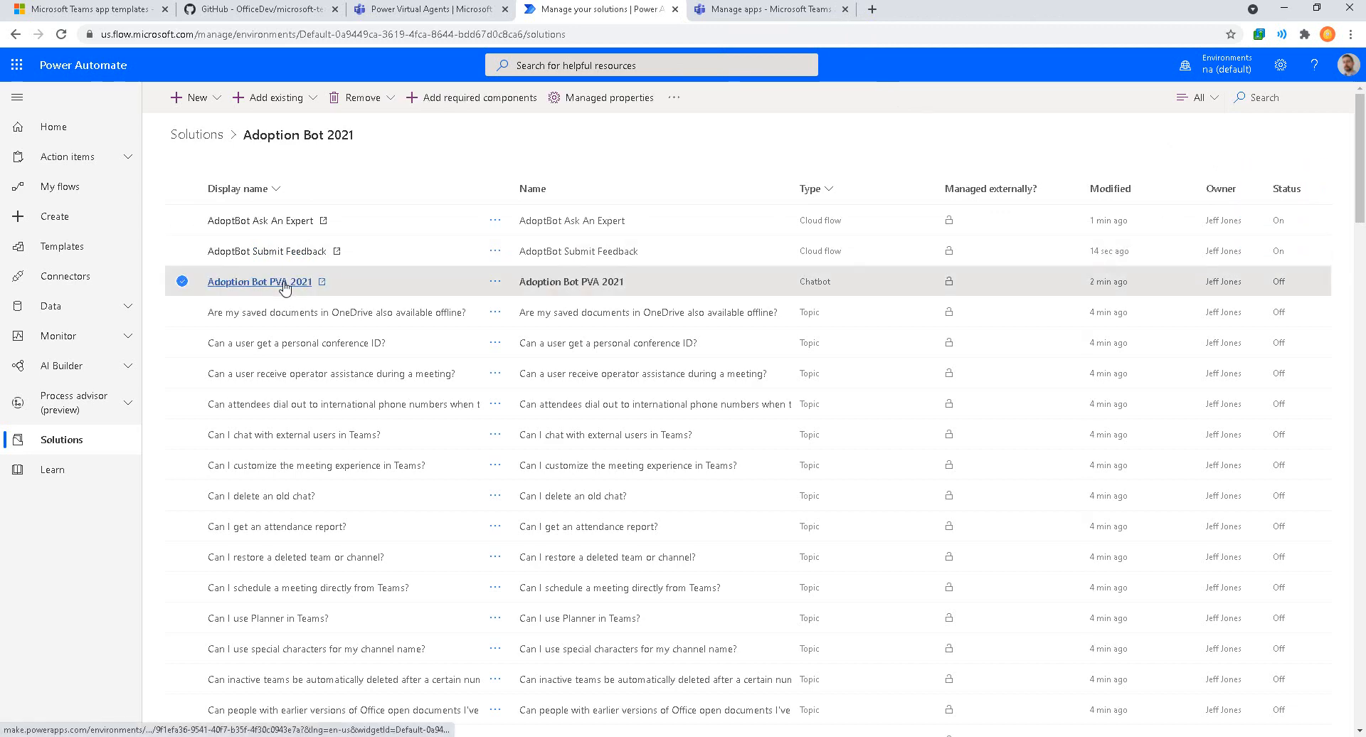
{"action": "left_click", "coordinate": [614, 13]}
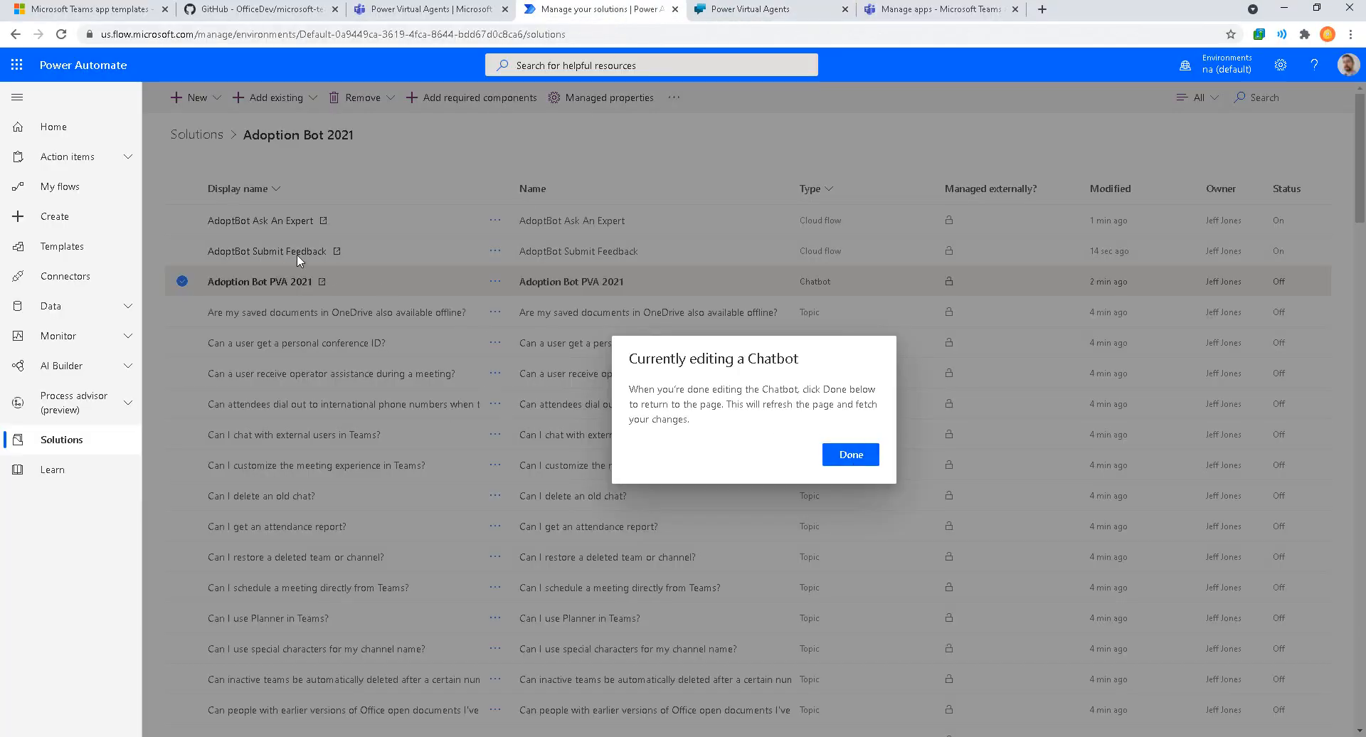
{"action": "left_click_drag", "start_coordinate": [294, 203], "coordinate": [391, 304]}
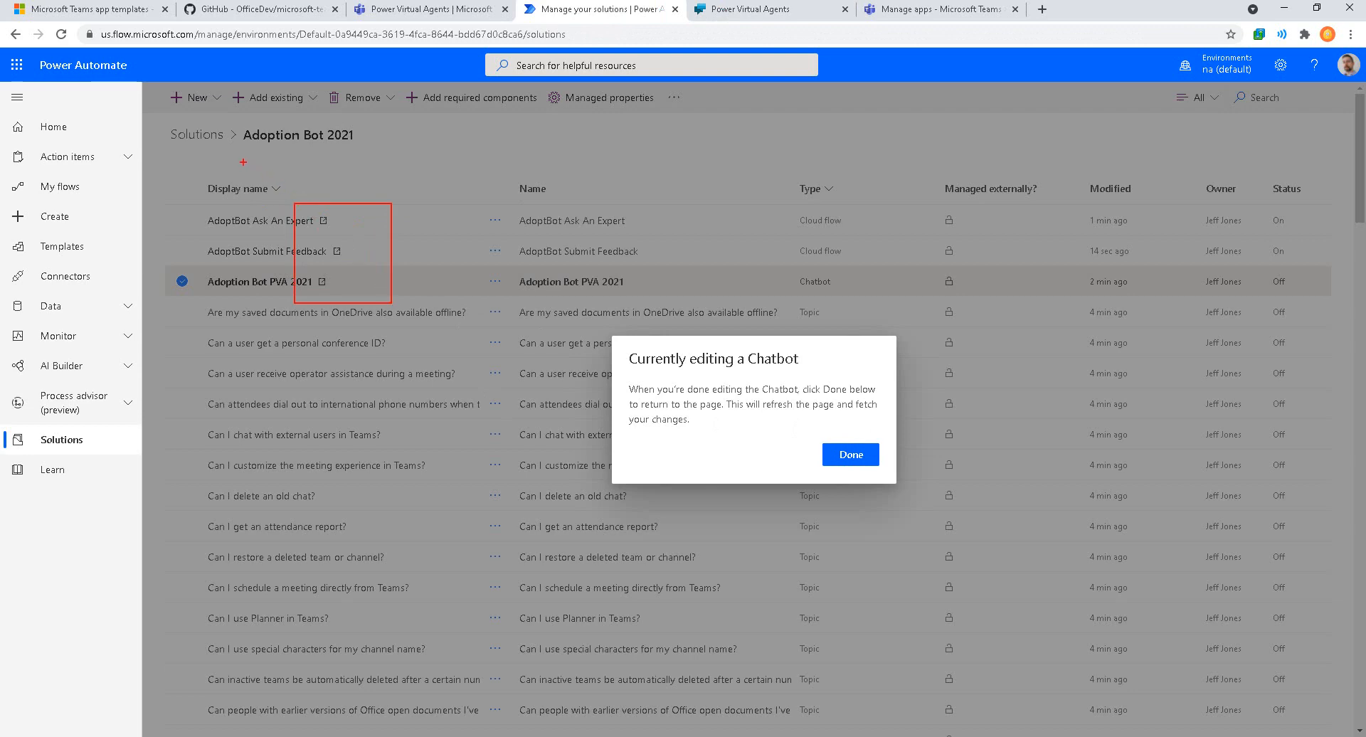
{"action": "left_click_drag", "start_coordinate": [235, 115], "coordinate": [365, 161]}
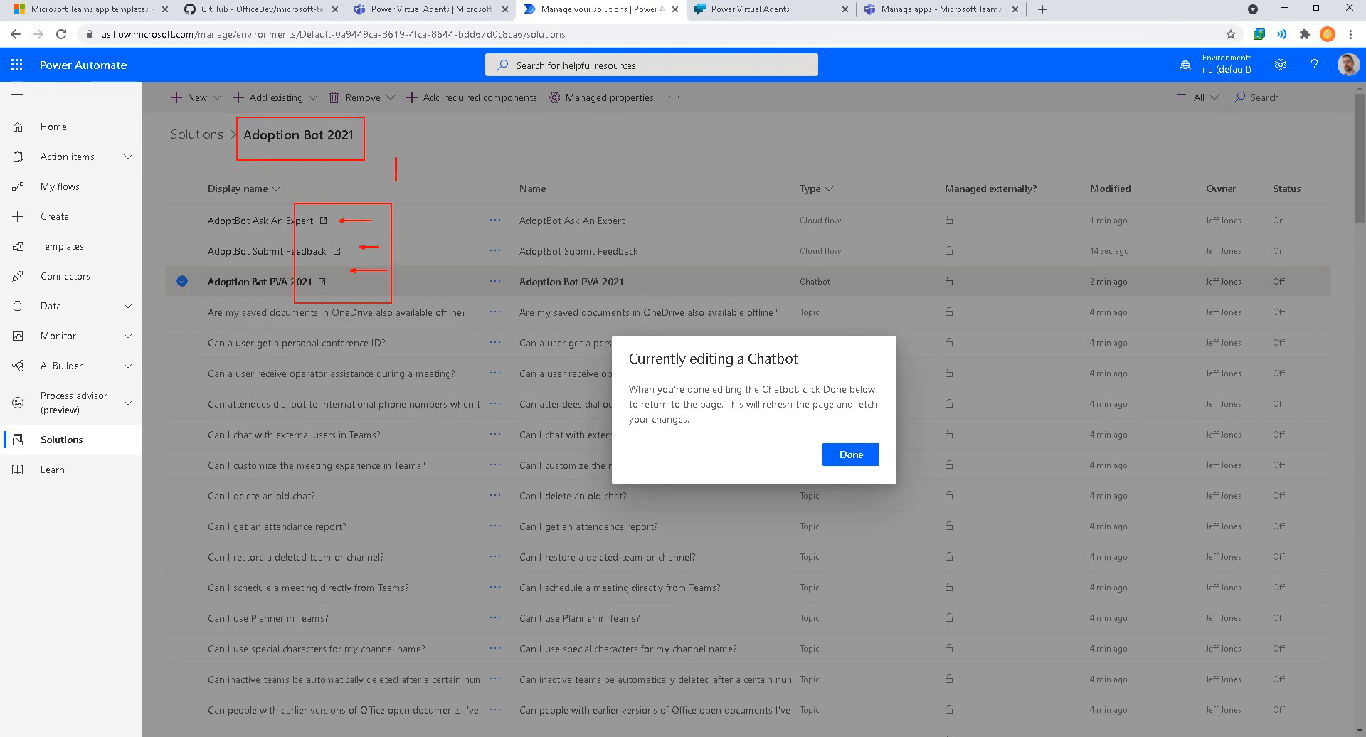
{"action": "type", "text": "box icons popup"}
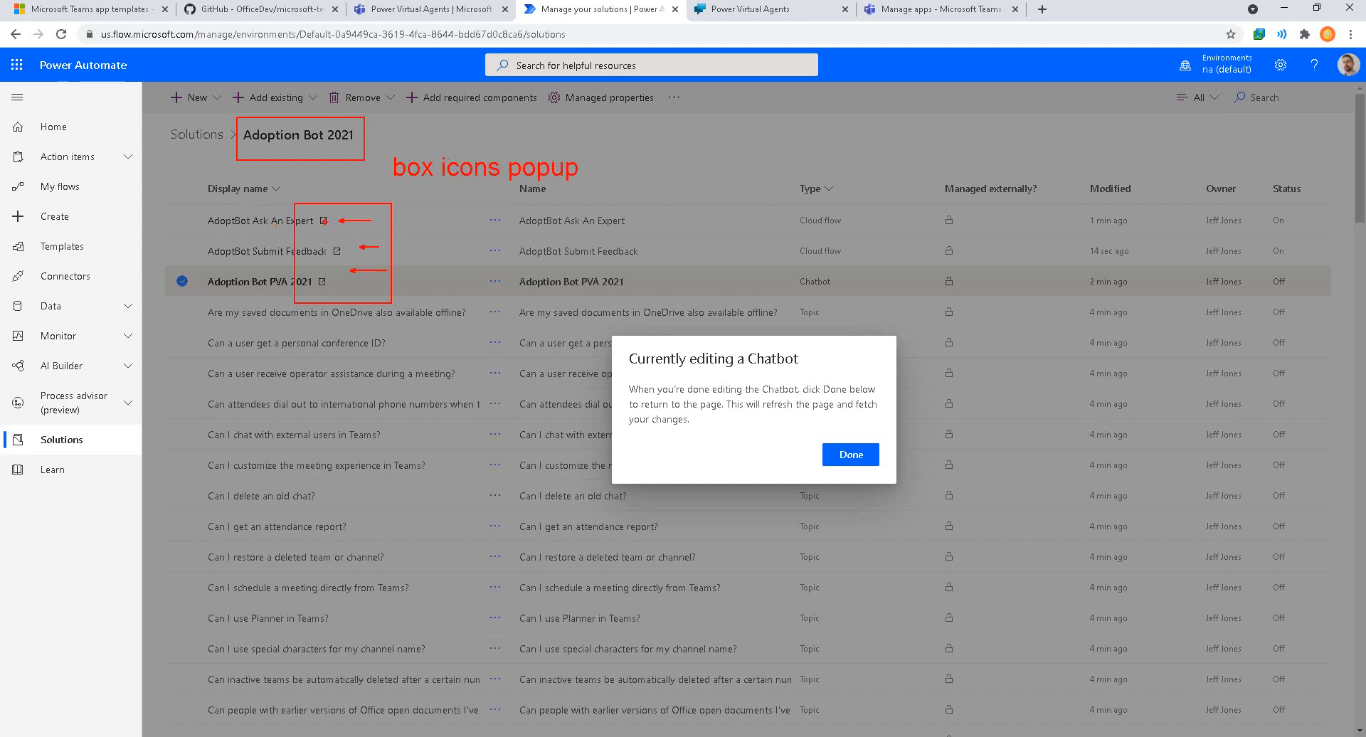
{"action": "key", "text": "Escape"}
Step: Switch to the Adoption Bot PVA 2021 home page in Power Virtual Agents
{"action": "left_click", "coordinate": [754, 9]}
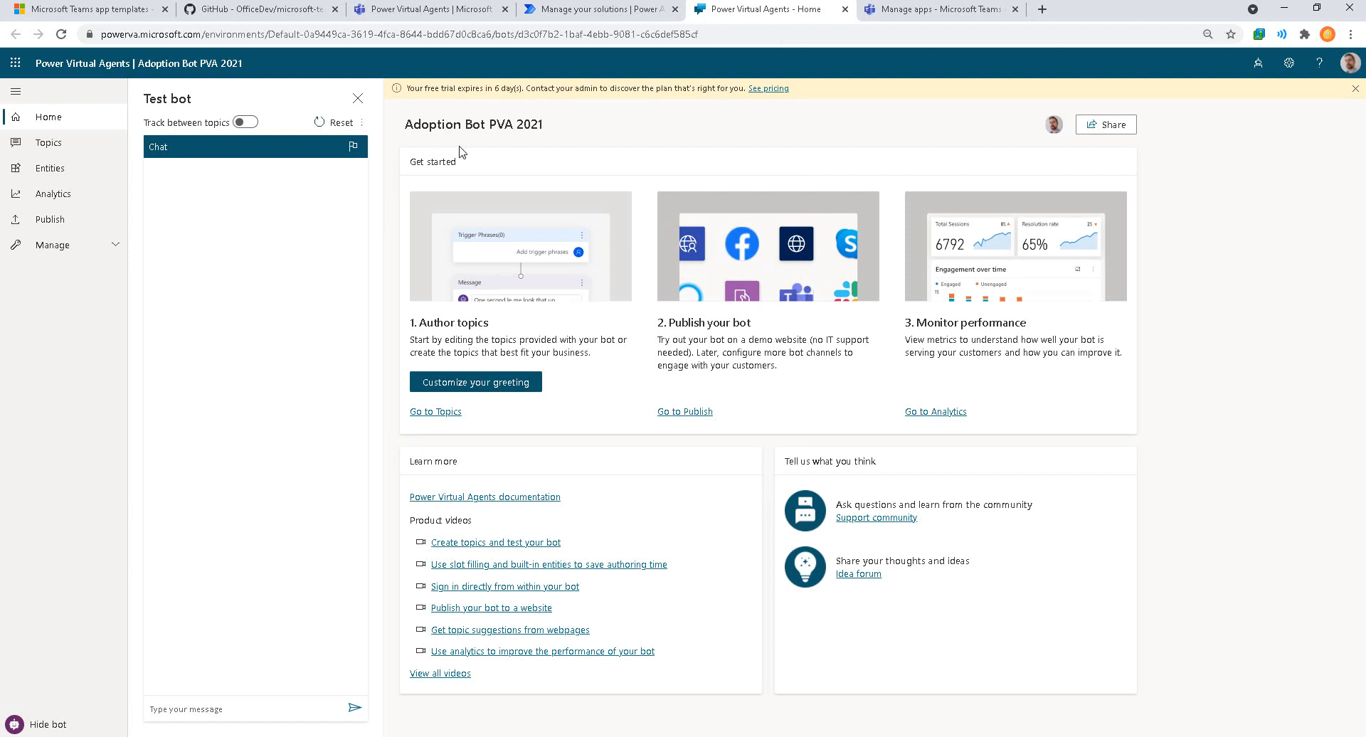
{"action": "key", "text": "ctrl+2"}
{"action": "left_click_drag", "start_coordinate": [385, 102], "coordinate": [625, 149]}
{"action": "key", "text": "Escape"}
Step: Test the bot by sending "hello" and "guests in teams", choosing "How do guests join a team?" as the clarification
{"action": "type", "text": "hello"}
{"action": "key", "text": "Return"}
{"action": "type", "text": "gue"}
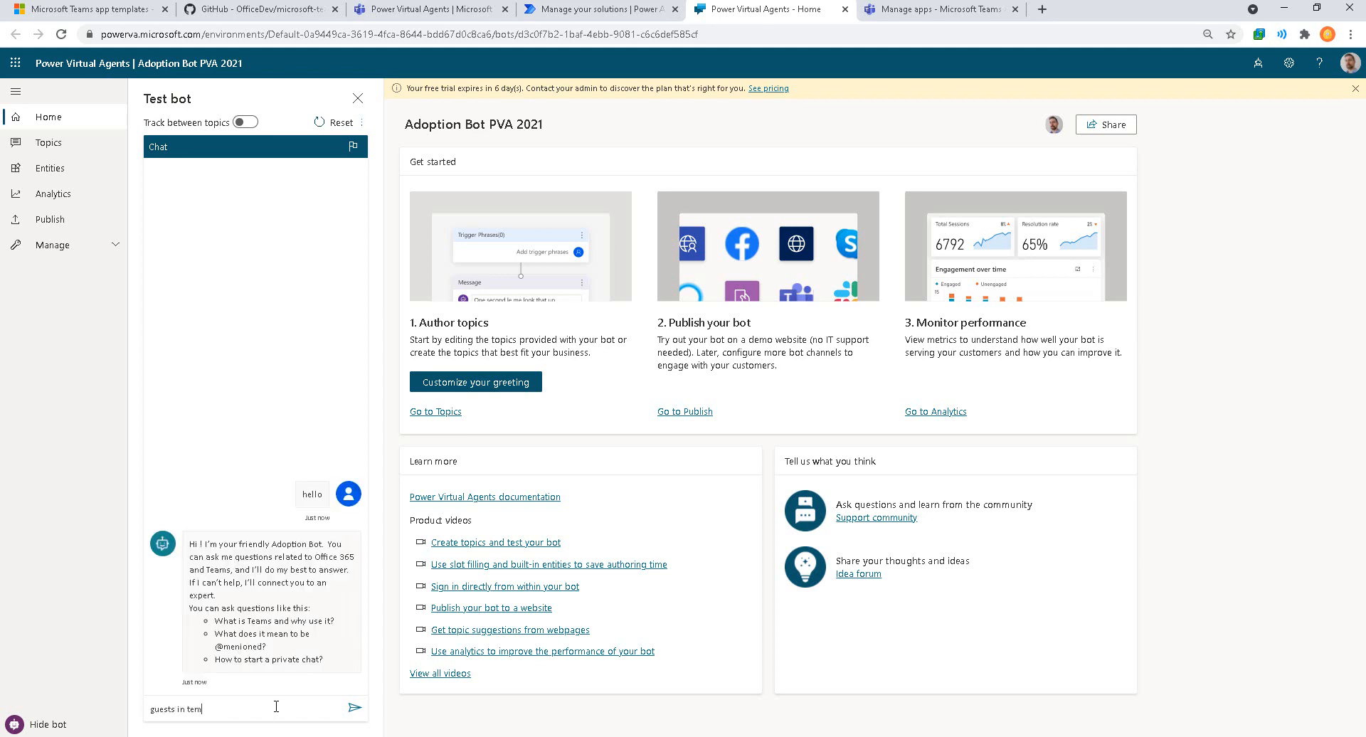
{"action": "type", "text": "sts in teams"}
{"action": "key", "text": "Return"}
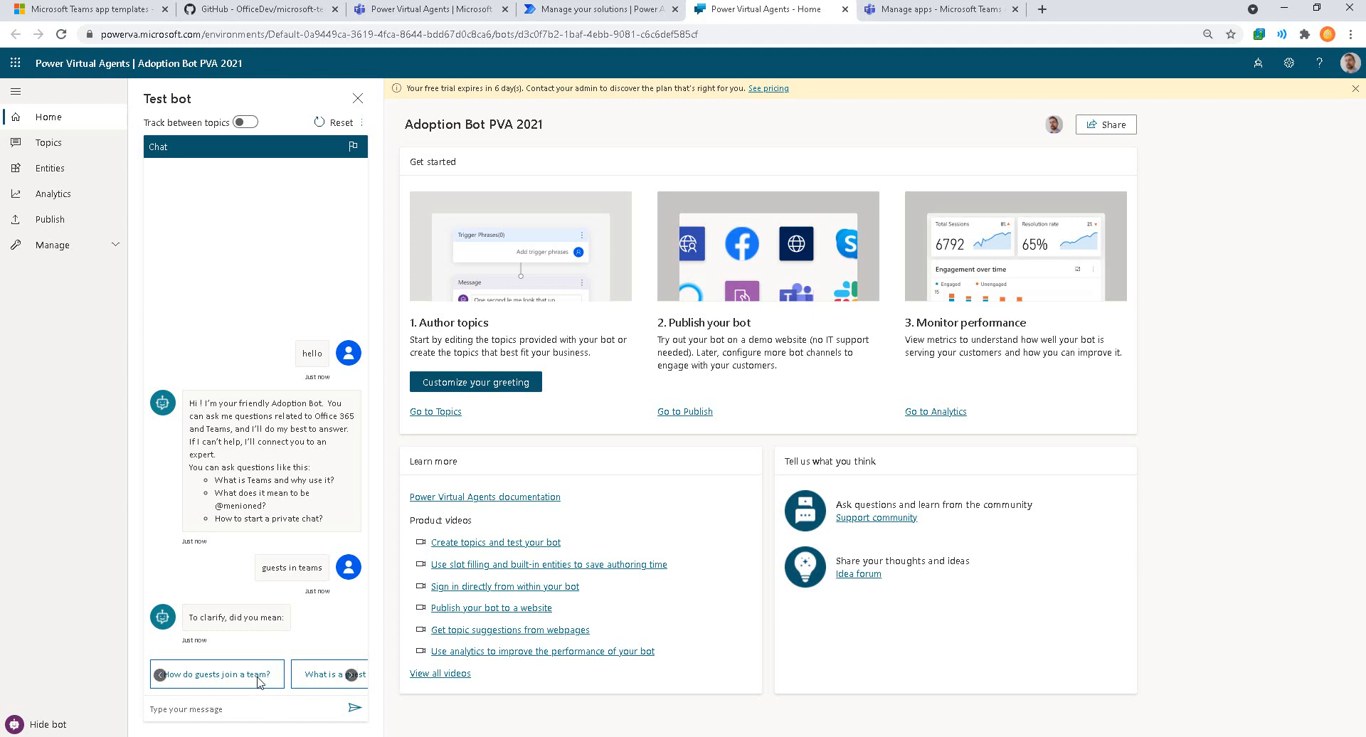
{"action": "left_click", "coordinate": [260, 676]}
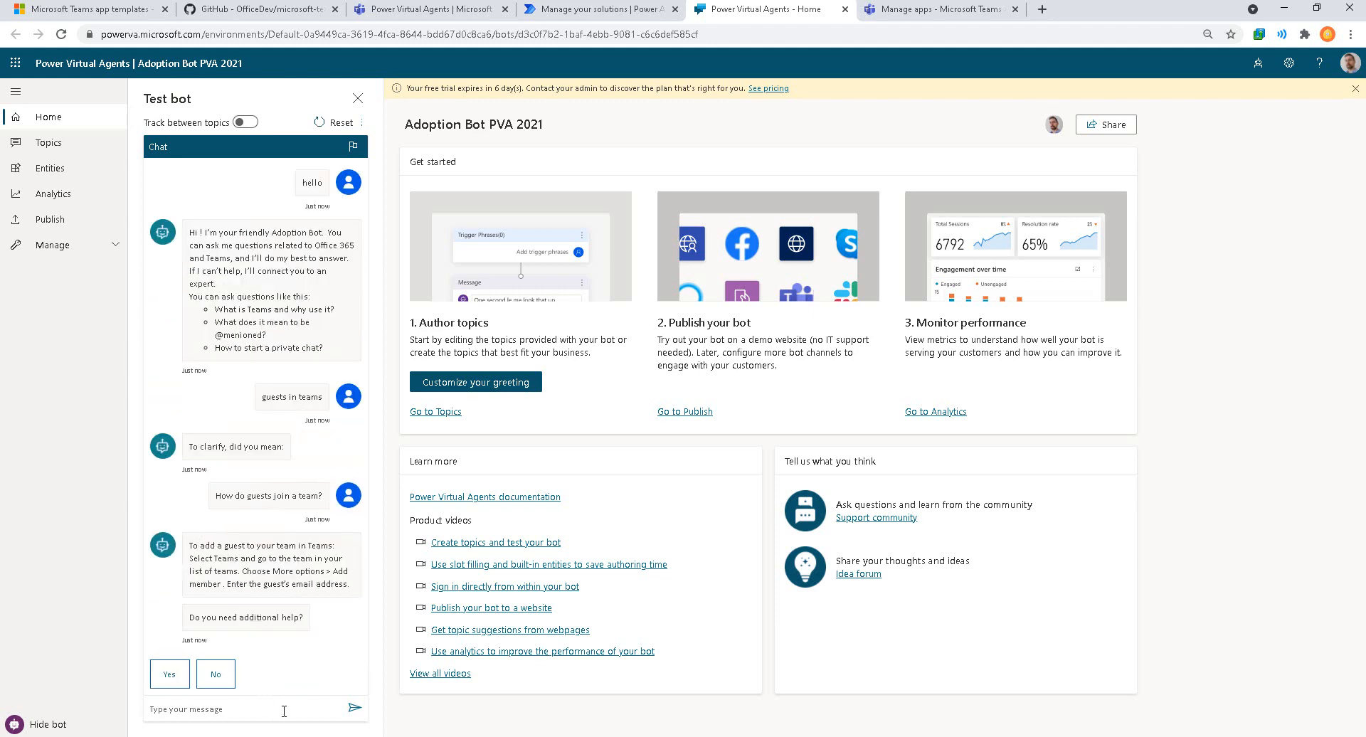
{"action": "mouse_move", "coordinate": [390, 682]}
{"action": "left_mouse_down"}
{"action": "mouse_move", "coordinate": [222, 359]}
{"action": "mouse_move", "coordinate": [97, 182]}
{"action": "left_mouse_up"}
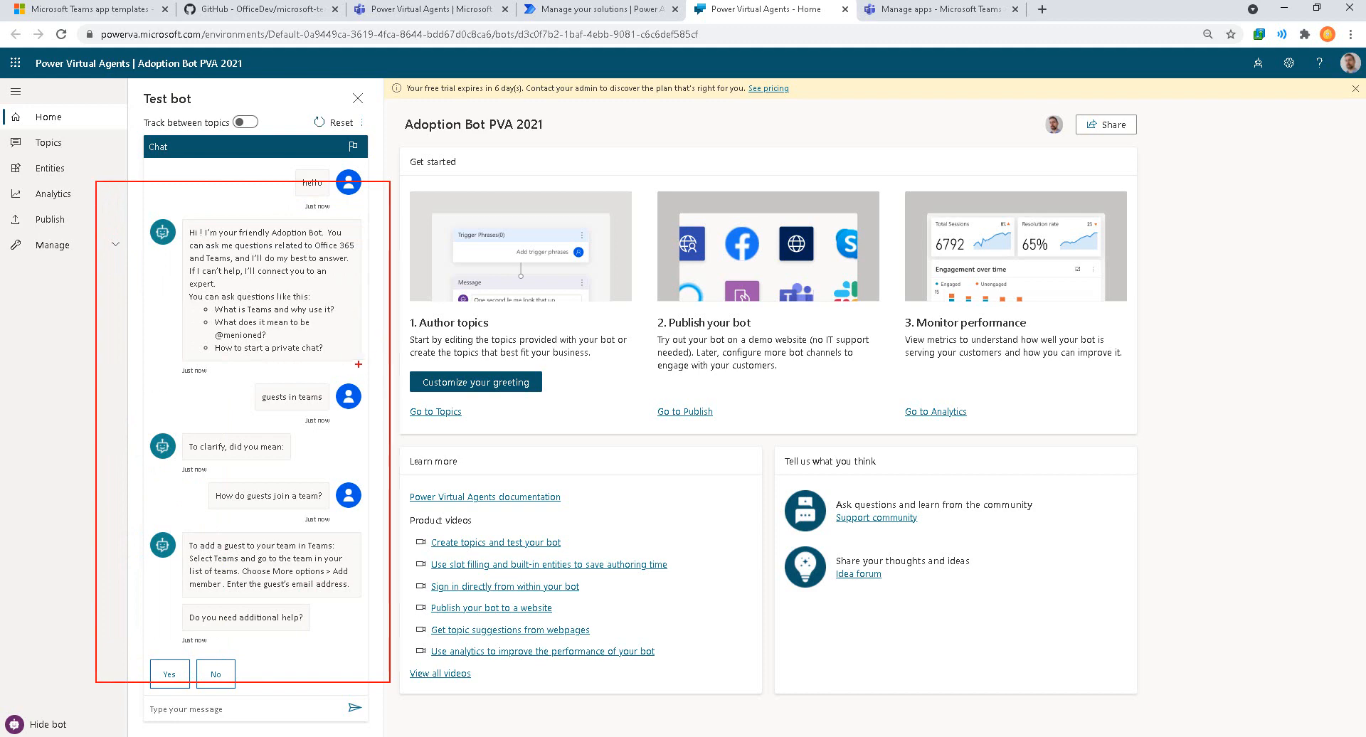
{"action": "left_click_drag", "start_coordinate": [296, 400], "coordinate": [354, 410]}
{"action": "left_click_drag", "start_coordinate": [323, 191], "coordinate": [392, 208]}
{"action": "mouse_move", "coordinate": [261, 368]}
{"action": "left_mouse_down"}
{"action": "mouse_move", "coordinate": [188, 342]}
{"action": "mouse_move", "coordinate": [305, 332]}
{"action": "left_mouse_up"}
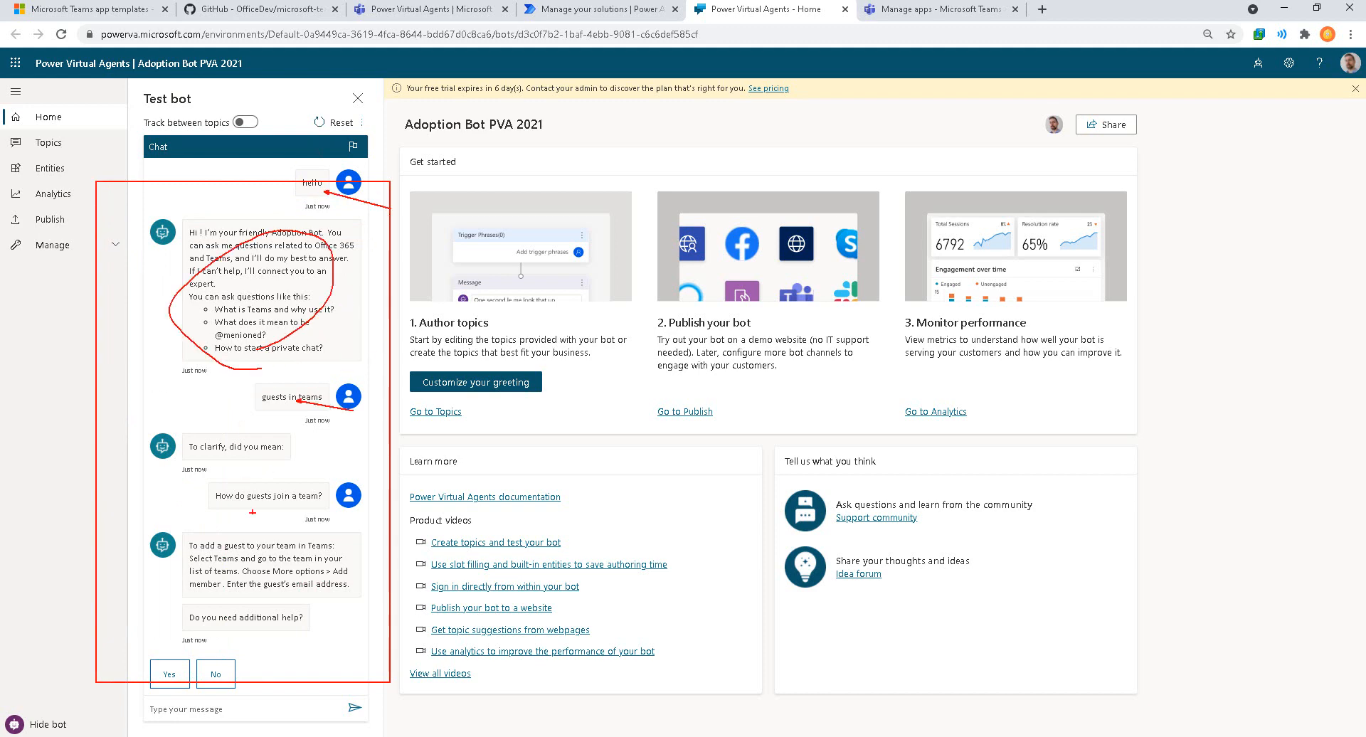
{"action": "mouse_move", "coordinate": [200, 594]}
{"action": "left_mouse_down"}
{"action": "mouse_move", "coordinate": [190, 554]}
{"action": "mouse_move", "coordinate": [348, 573]}
{"action": "mouse_move", "coordinate": [184, 597]}
{"action": "left_mouse_up"}
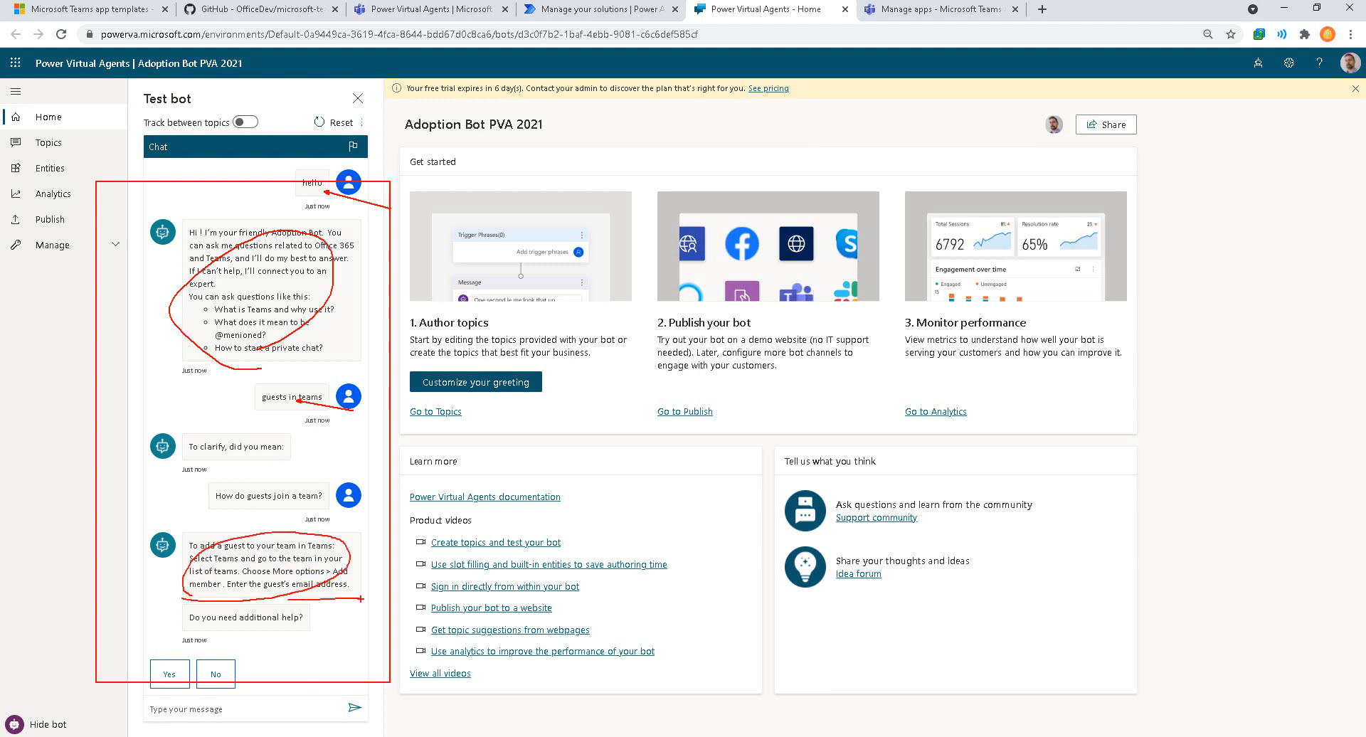
{"action": "key", "text": "Escape"}
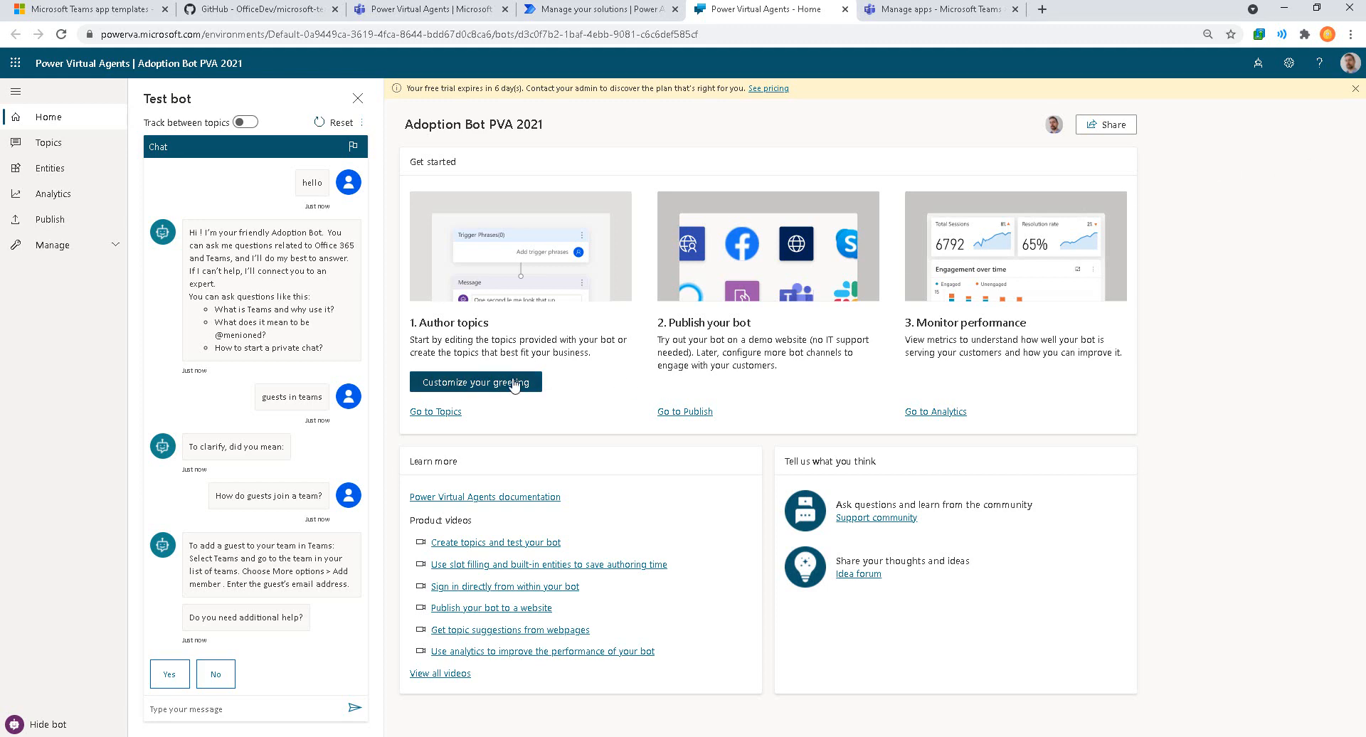
Step: Publish the latest content of the Adoption Bot PVA 2021 bot from its Publish page and confirm the publication
{"action": "key", "text": "ctrl+2"}
{"action": "mouse_move", "coordinate": [447, 434]}
{"action": "left_mouse_down"}
{"action": "mouse_move", "coordinate": [370, 402]}
{"action": "mouse_move", "coordinate": [480, 414]}
{"action": "left_mouse_up"}
{"action": "key", "text": "Escape"}
{"action": "left_click", "coordinate": [697, 417]}
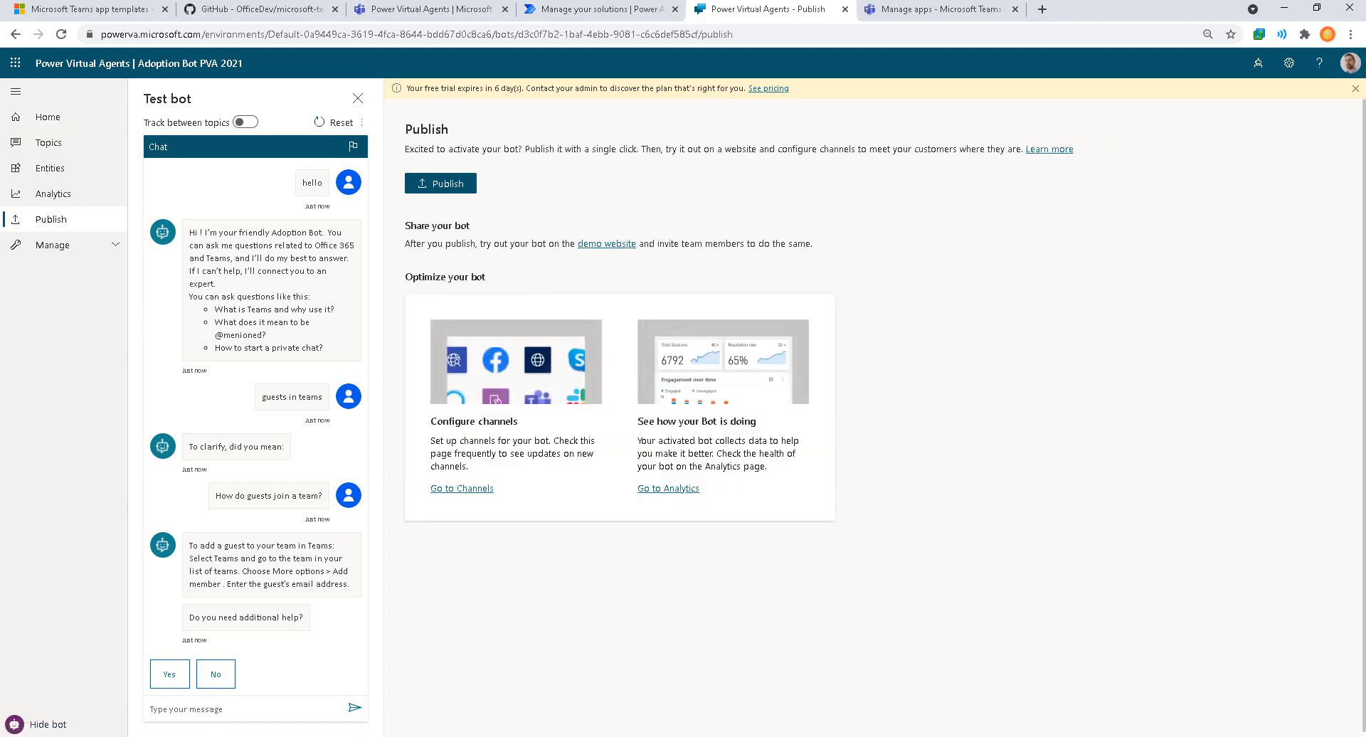
{"action": "left_click_drag", "start_coordinate": [552, 215], "coordinate": [375, 163]}
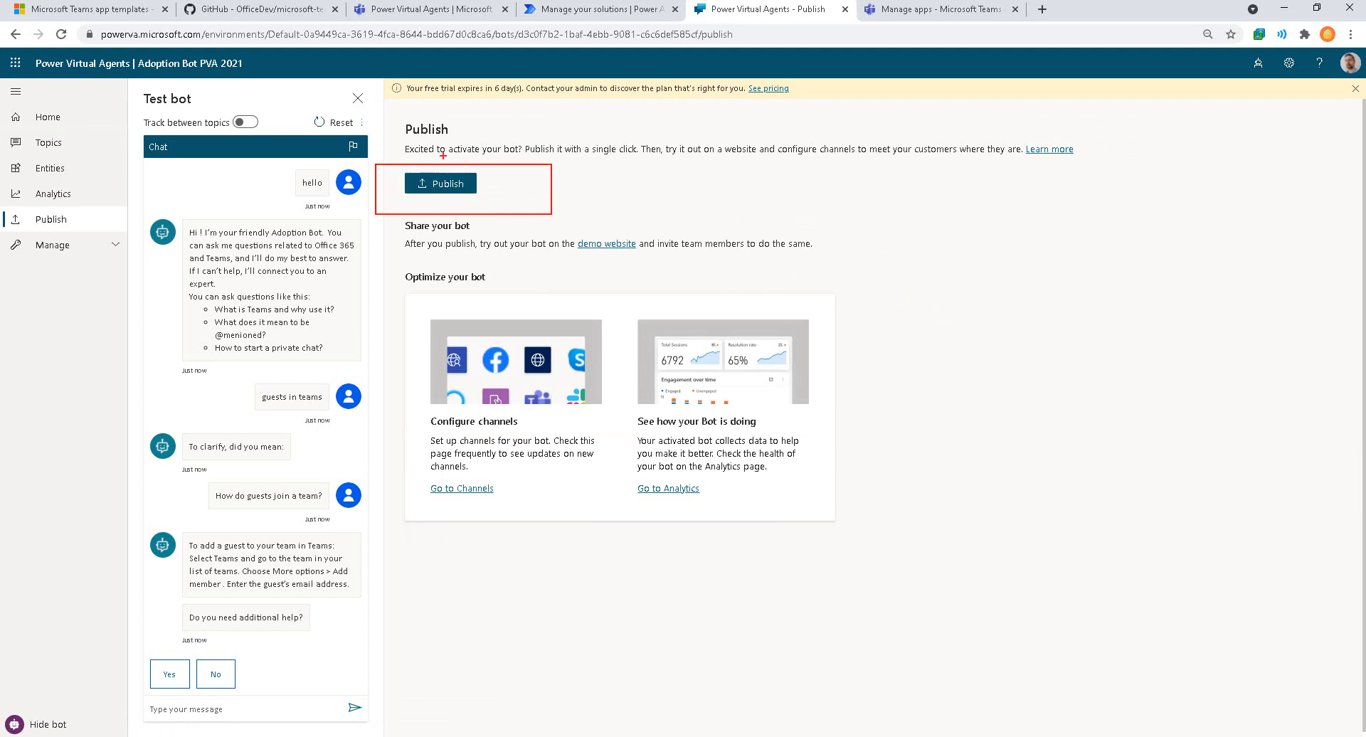
{"action": "left_click_drag", "start_coordinate": [468, 147], "coordinate": [519, 116]}
{"action": "key", "text": "Escape"}
{"action": "left_click", "coordinate": [454, 187]}
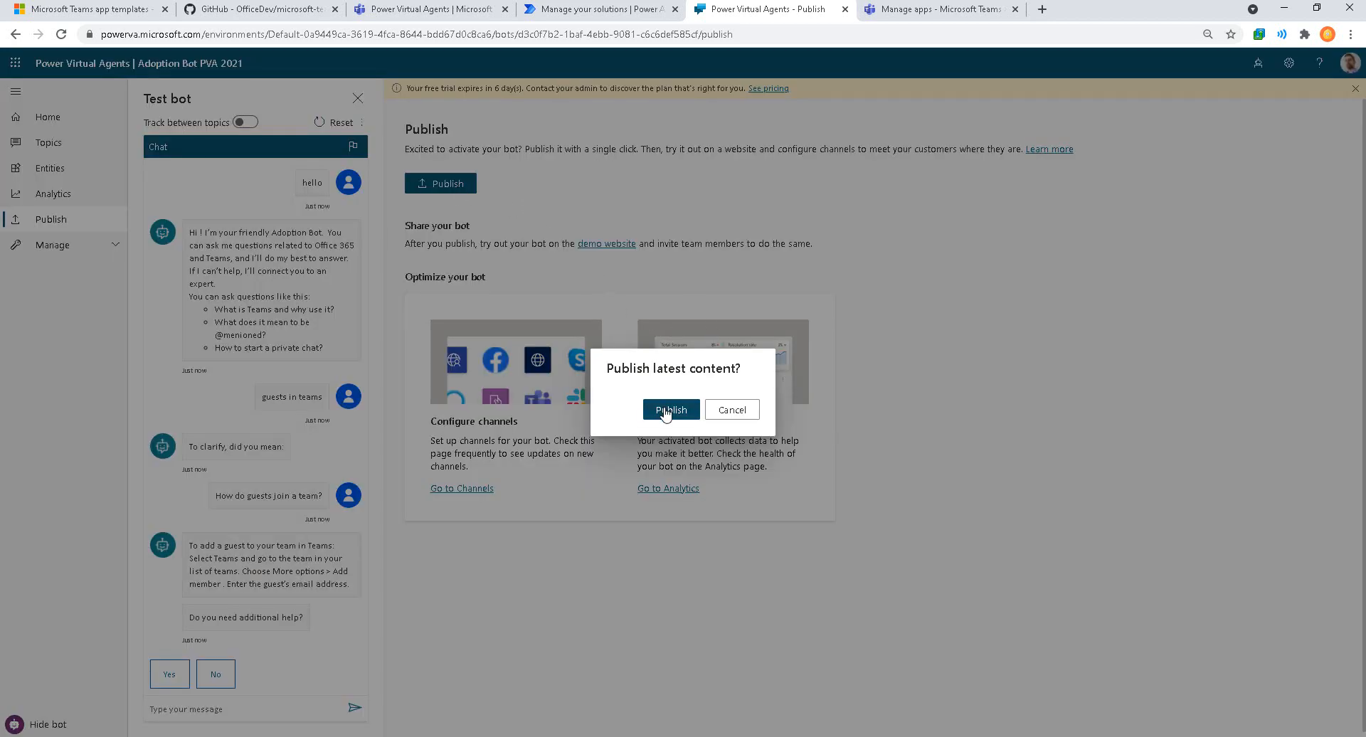
{"action": "left_click_drag", "start_coordinate": [486, 185], "coordinate": [582, 183]}
{"action": "left_click_drag", "start_coordinate": [673, 424], "coordinate": [687, 559]}
{"action": "left_click", "coordinate": [672, 410]}
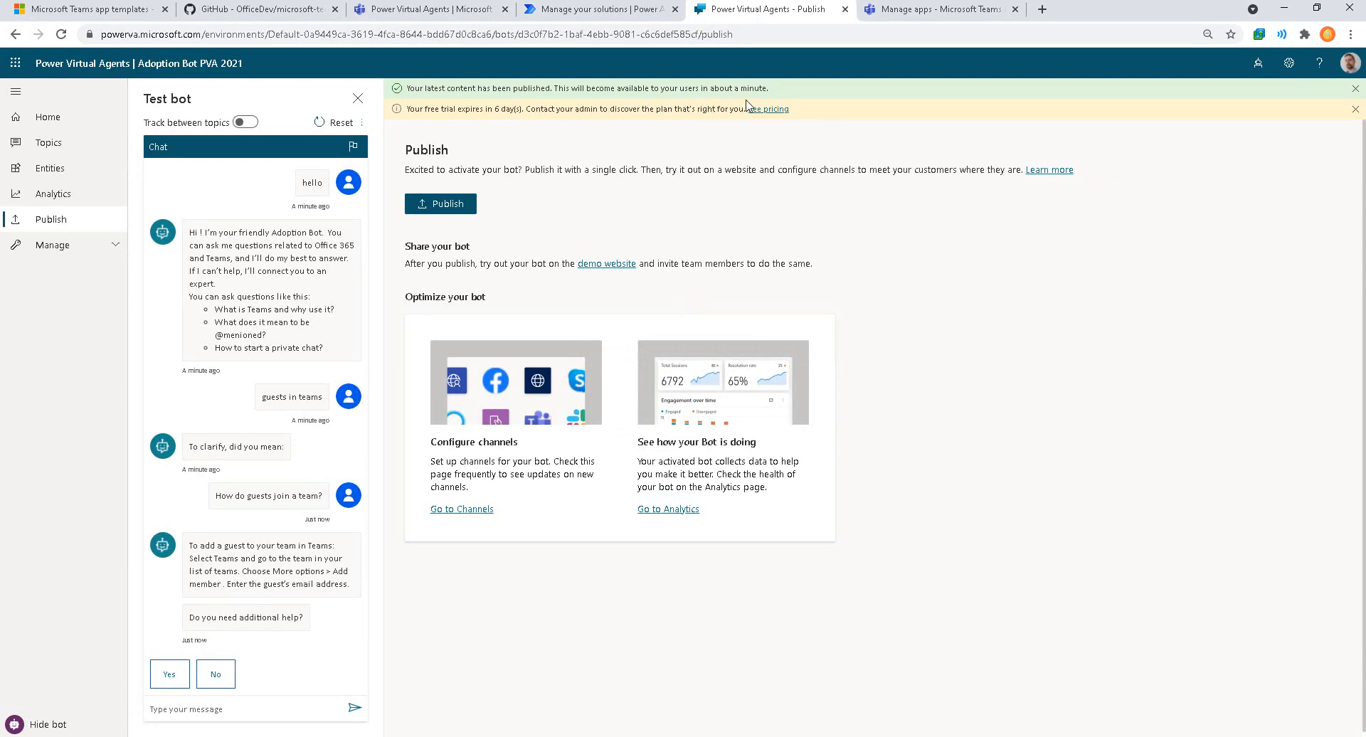
Step: Look through the Power Virtual Agents pricing page linked from the free trial notice and return to the bot's Publish page
{"action": "left_click_drag", "start_coordinate": [413, 120], "coordinate": [506, 121]}
{"action": "left_click_drag", "start_coordinate": [795, 125], "coordinate": [830, 156]}
{"action": "key", "text": "Escape"}
{"action": "left_click", "coordinate": [770, 108]}
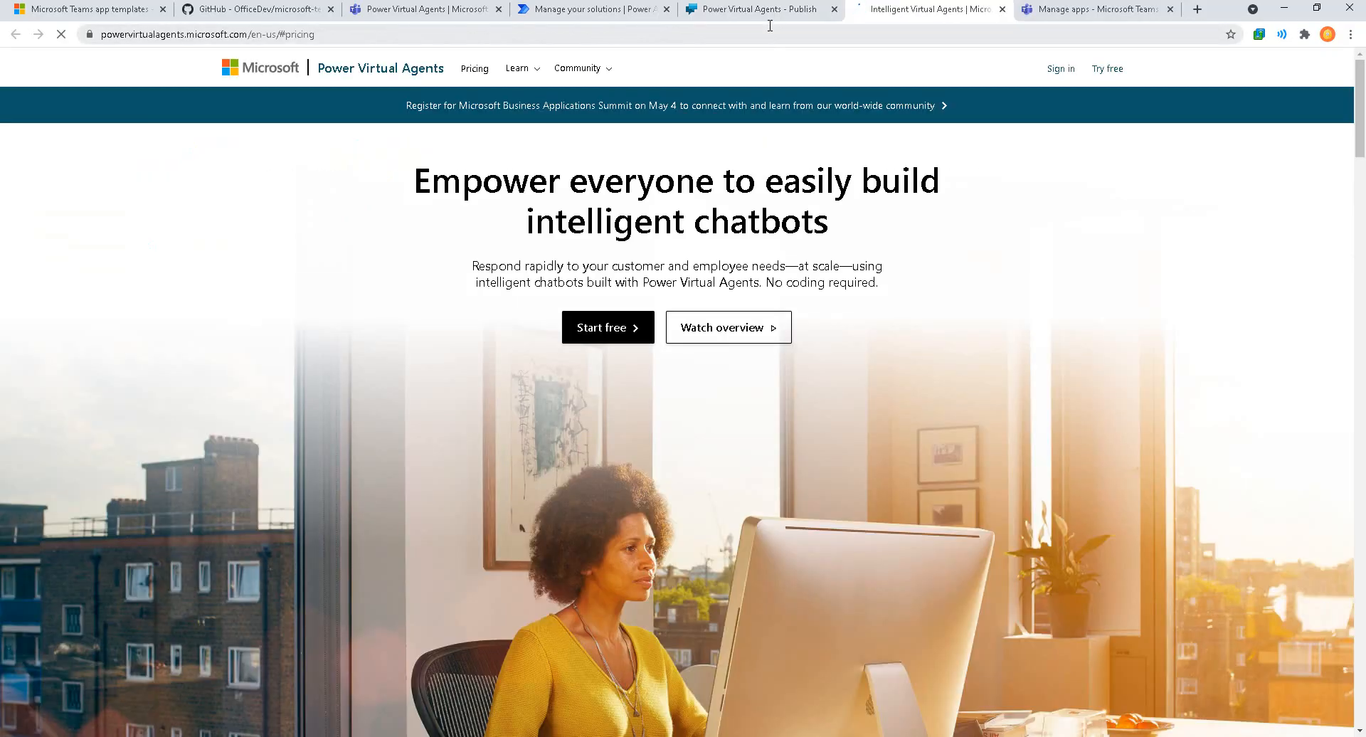
{"action": "scroll", "coordinate": [768, 336], "scroll_direction": "down", "scroll_amount": 20}
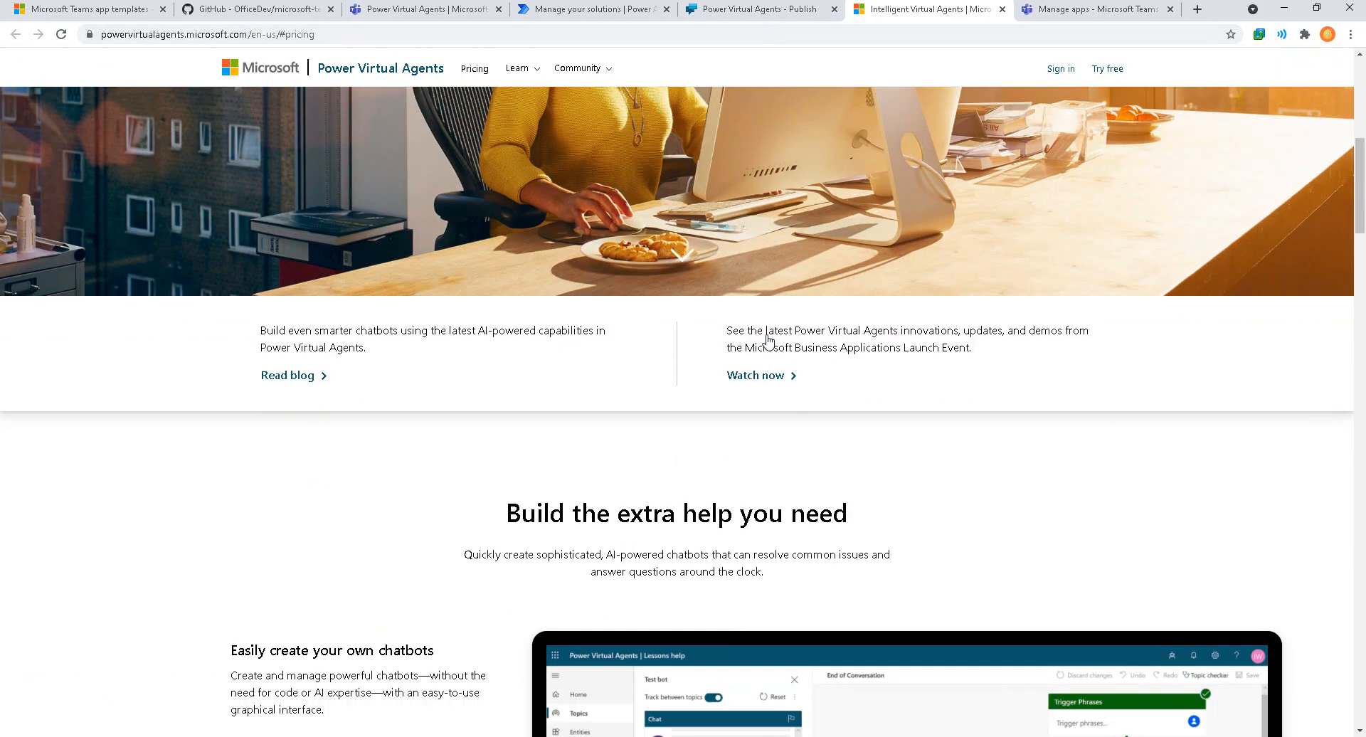
{"action": "scroll", "coordinate": [767, 335], "scroll_direction": "down", "scroll_amount": 20}
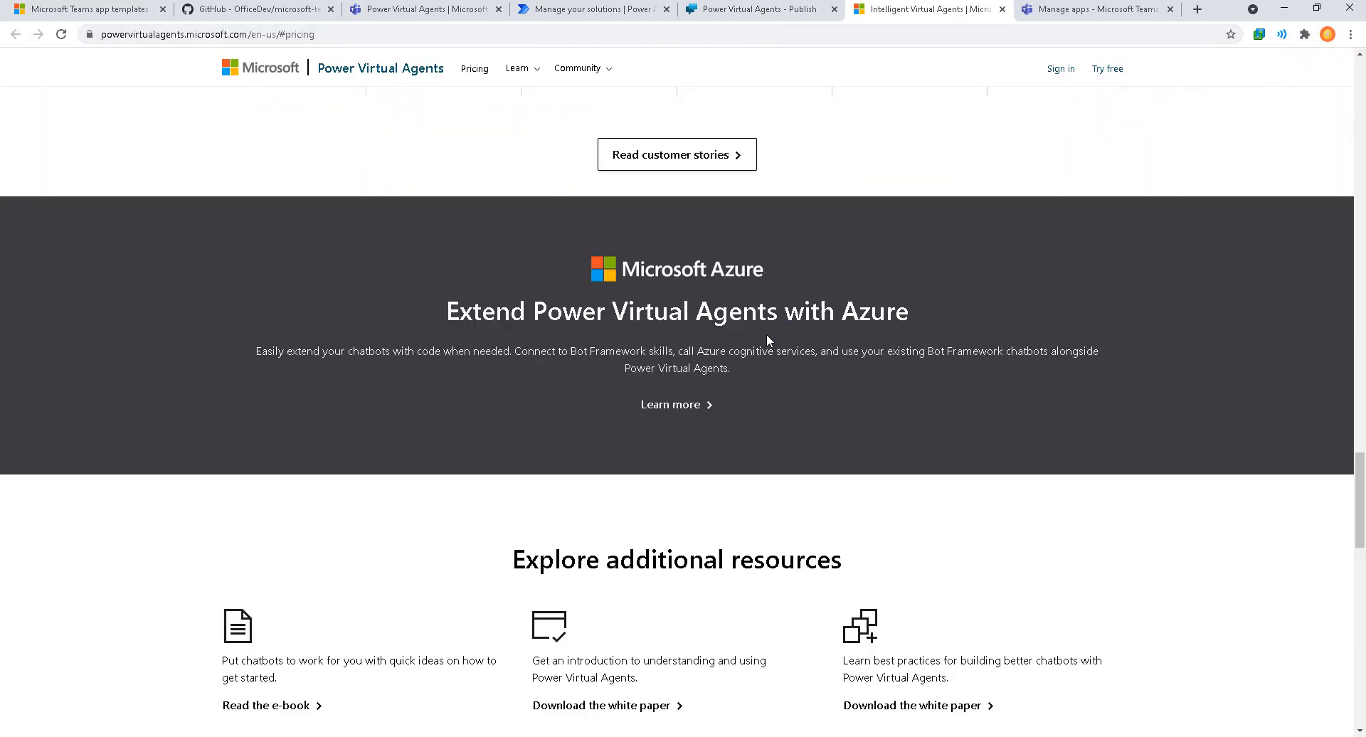
{"action": "key", "text": "ctrl+shift+Tab"}
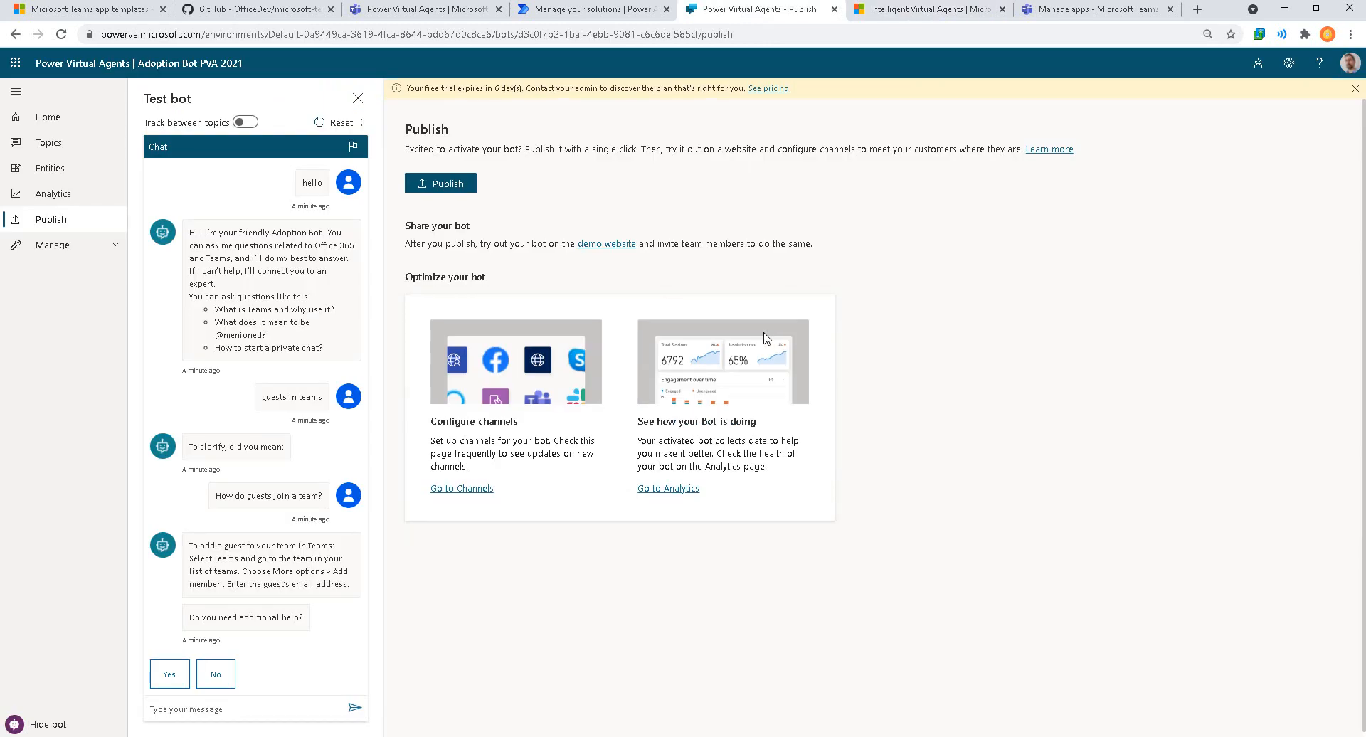
Step: Mark the chatbot editing as done in the Adoption Bot 2021 solution in Power Automate and reopen the Adoption Bot PVA 2021 chatbot
{"action": "left_click", "coordinate": [562, 10]}
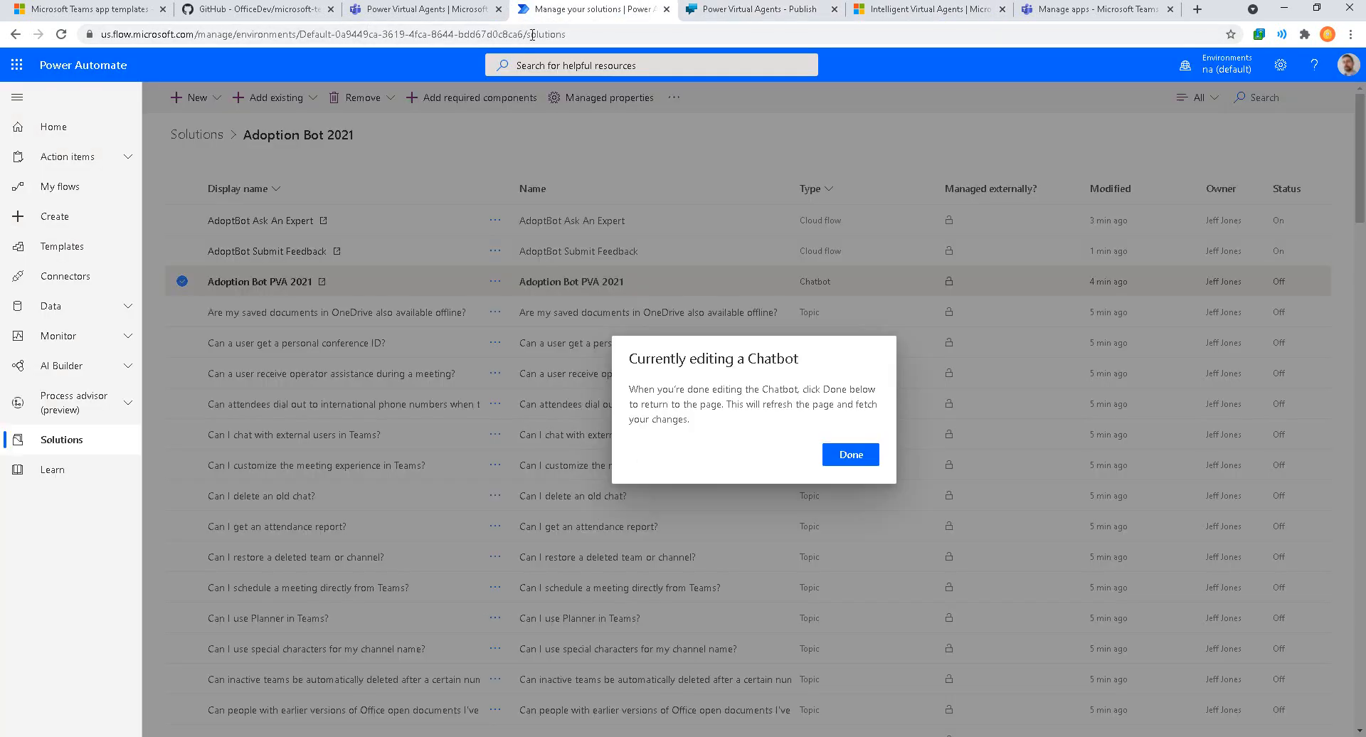
{"action": "left_click", "coordinate": [865, 459]}
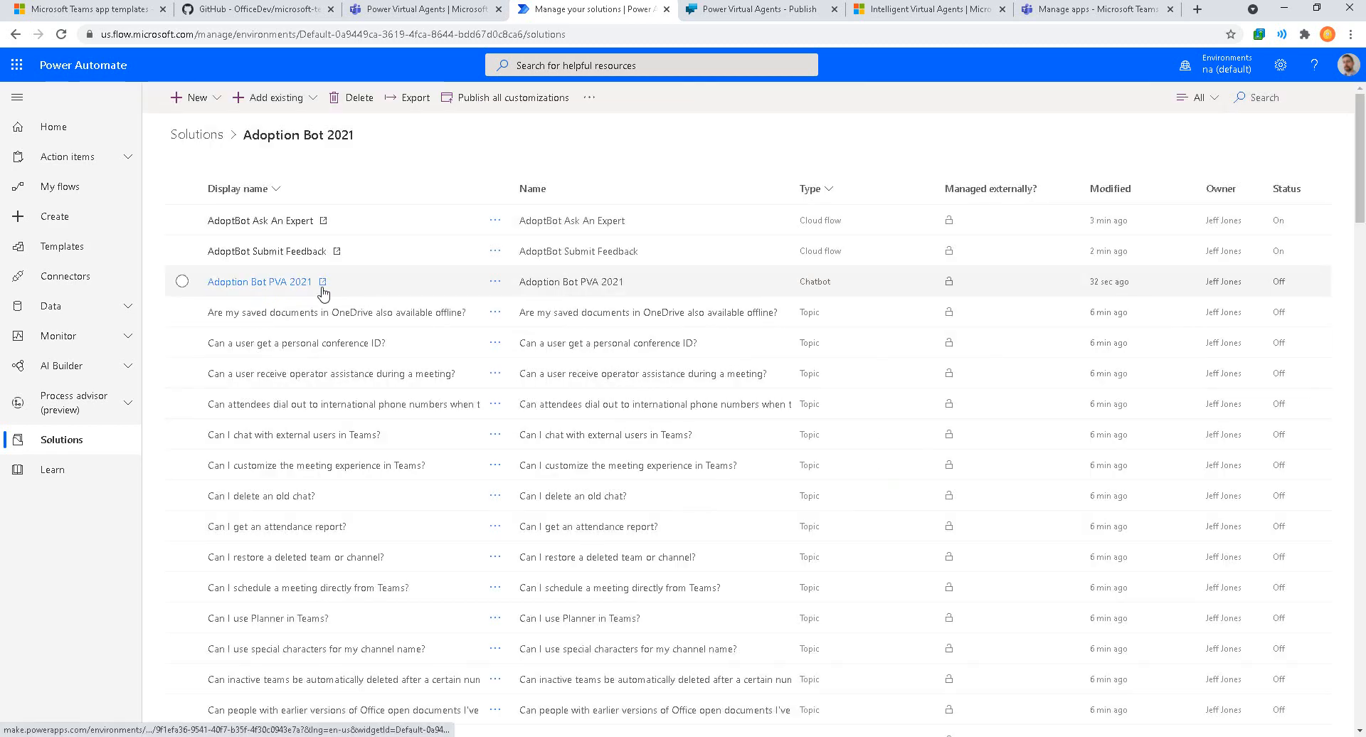
{"action": "left_click", "coordinate": [275, 283]}
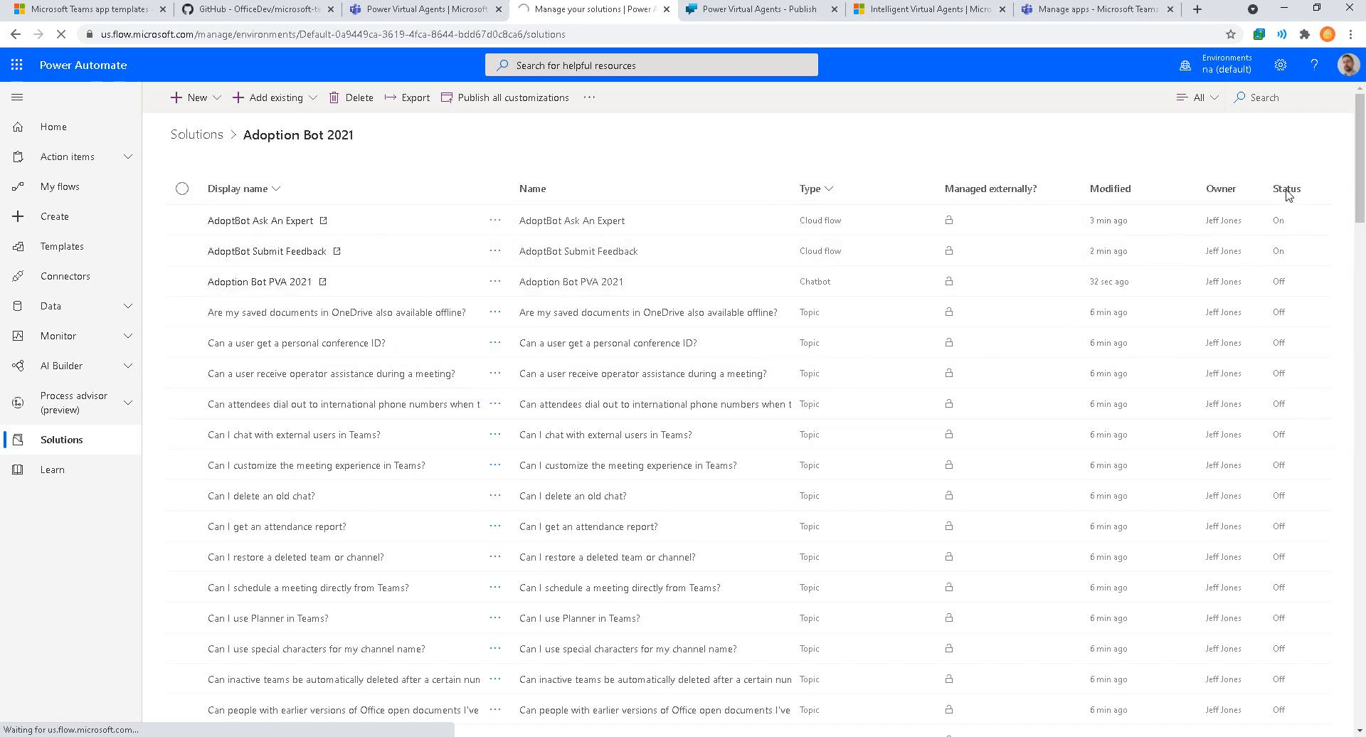
{"action": "left_click", "coordinate": [84, 447]}
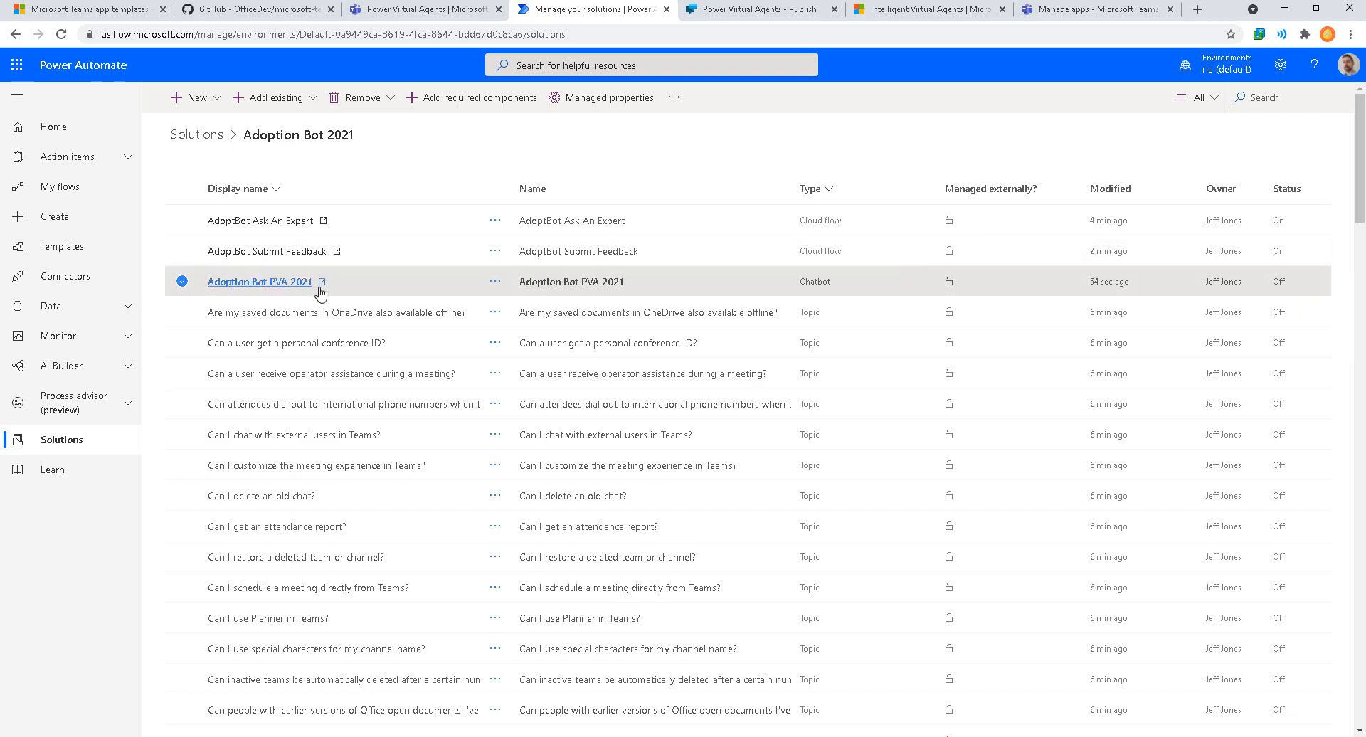
{"action": "left_click", "coordinate": [495, 283]}
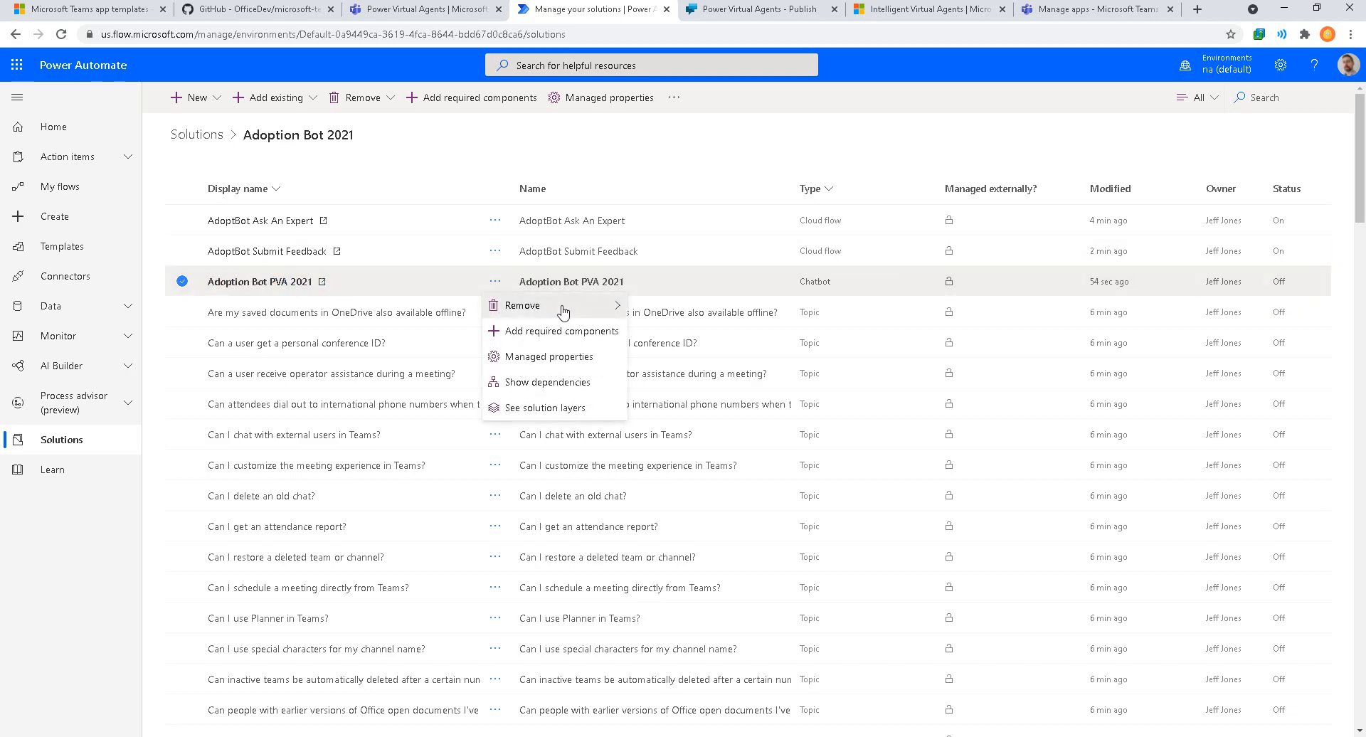
{"action": "mouse_move", "coordinate": [563, 312]}
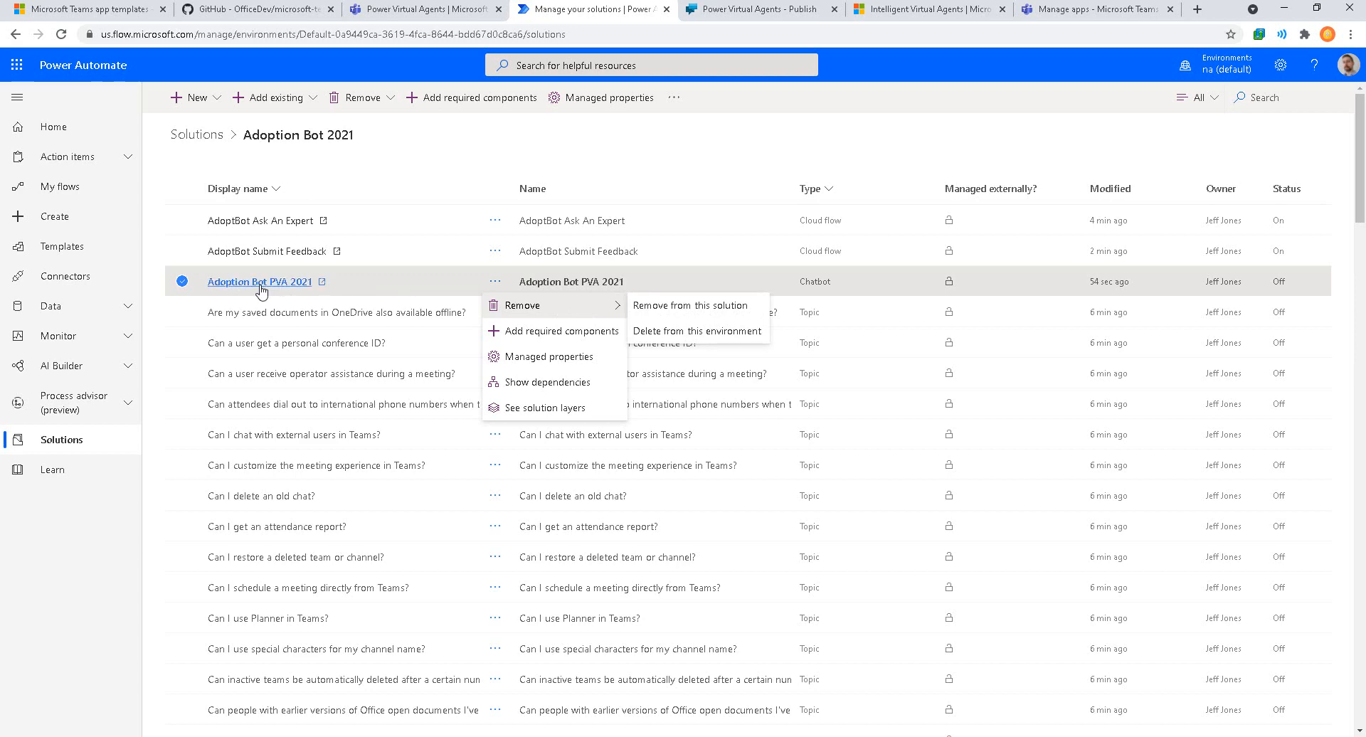
{"action": "left_click", "coordinate": [314, 286]}
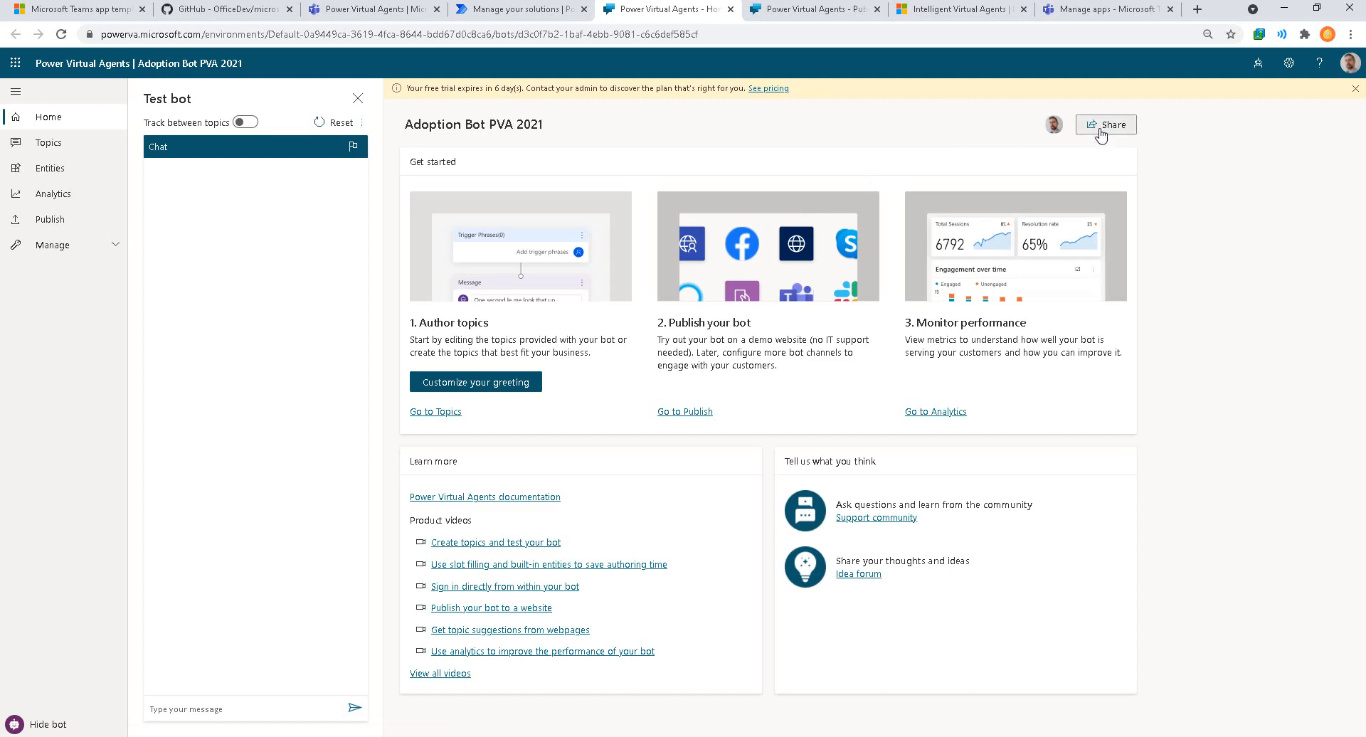
Step: View the bot's sharing options without changing them, and publish the bot's latest content again from its Publish page
{"action": "left_click", "coordinate": [1101, 127]}
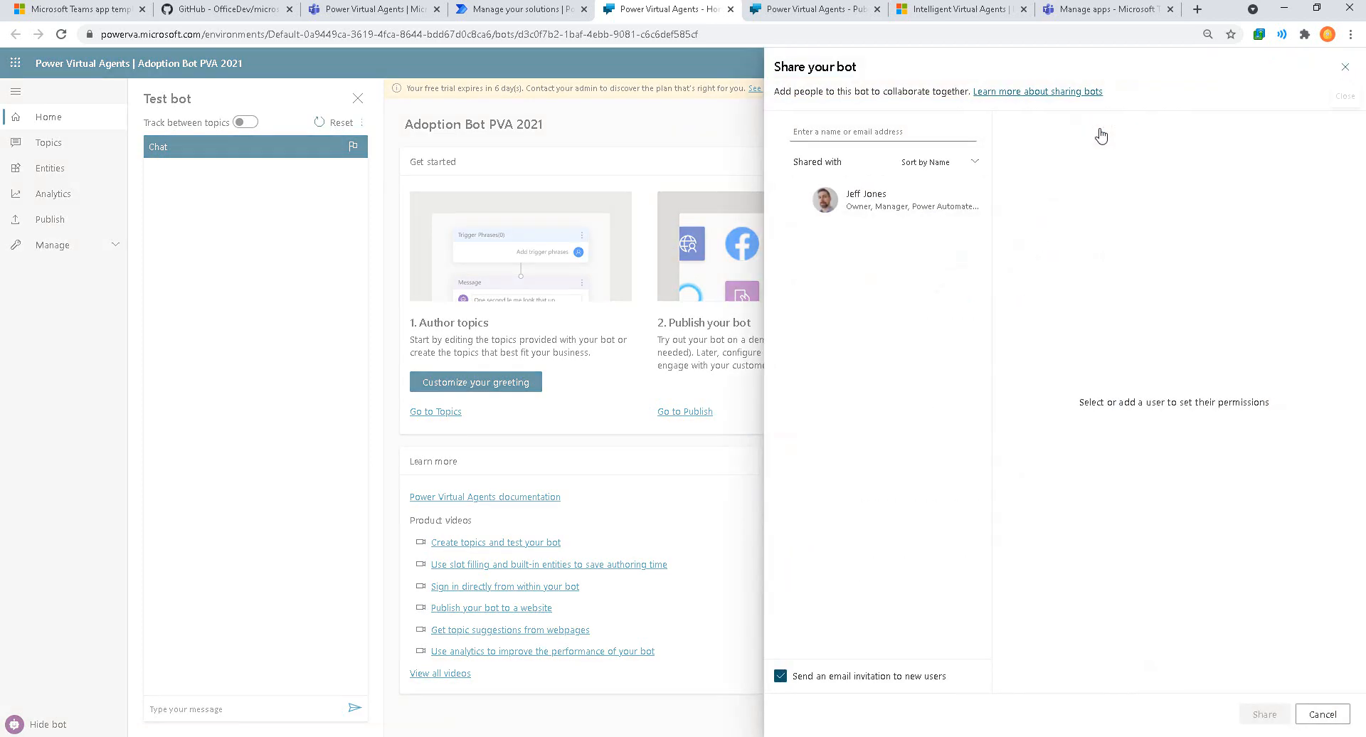
{"action": "left_click", "coordinate": [1342, 69]}
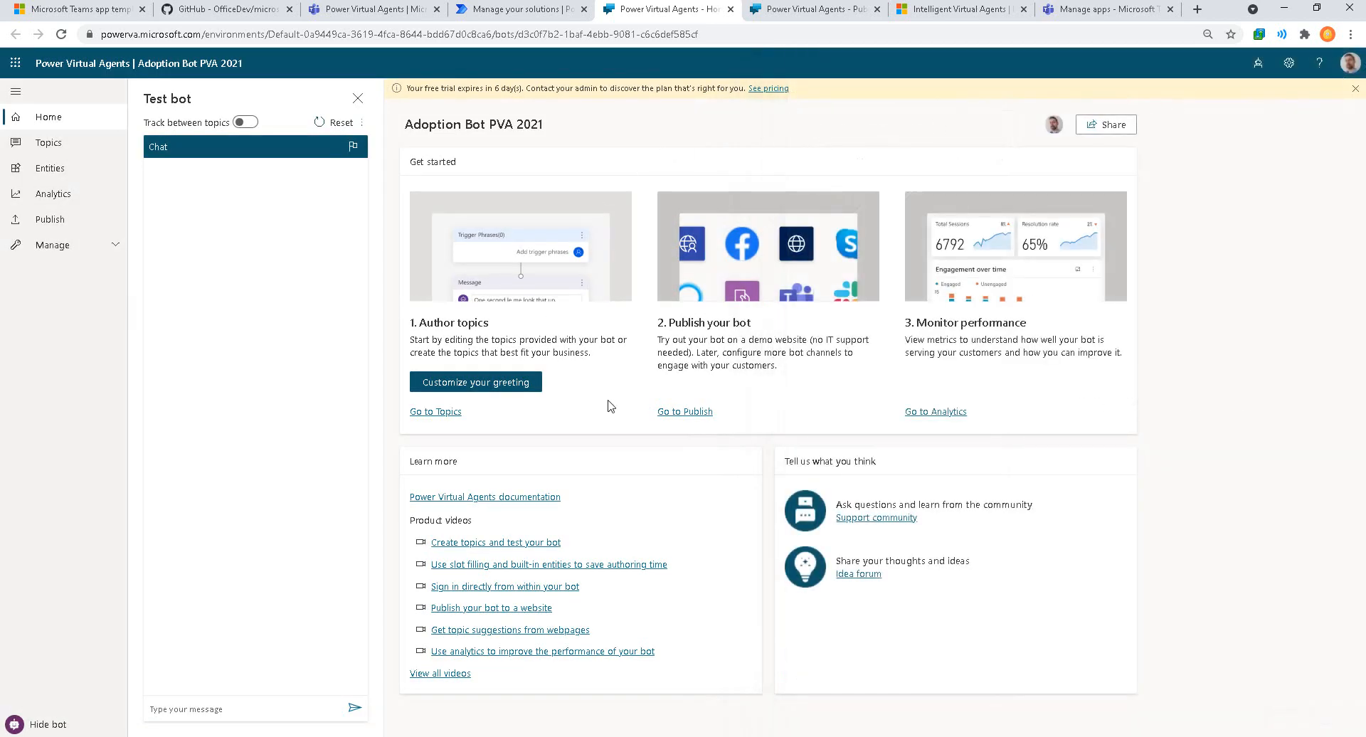
{"action": "left_click", "coordinate": [695, 413]}
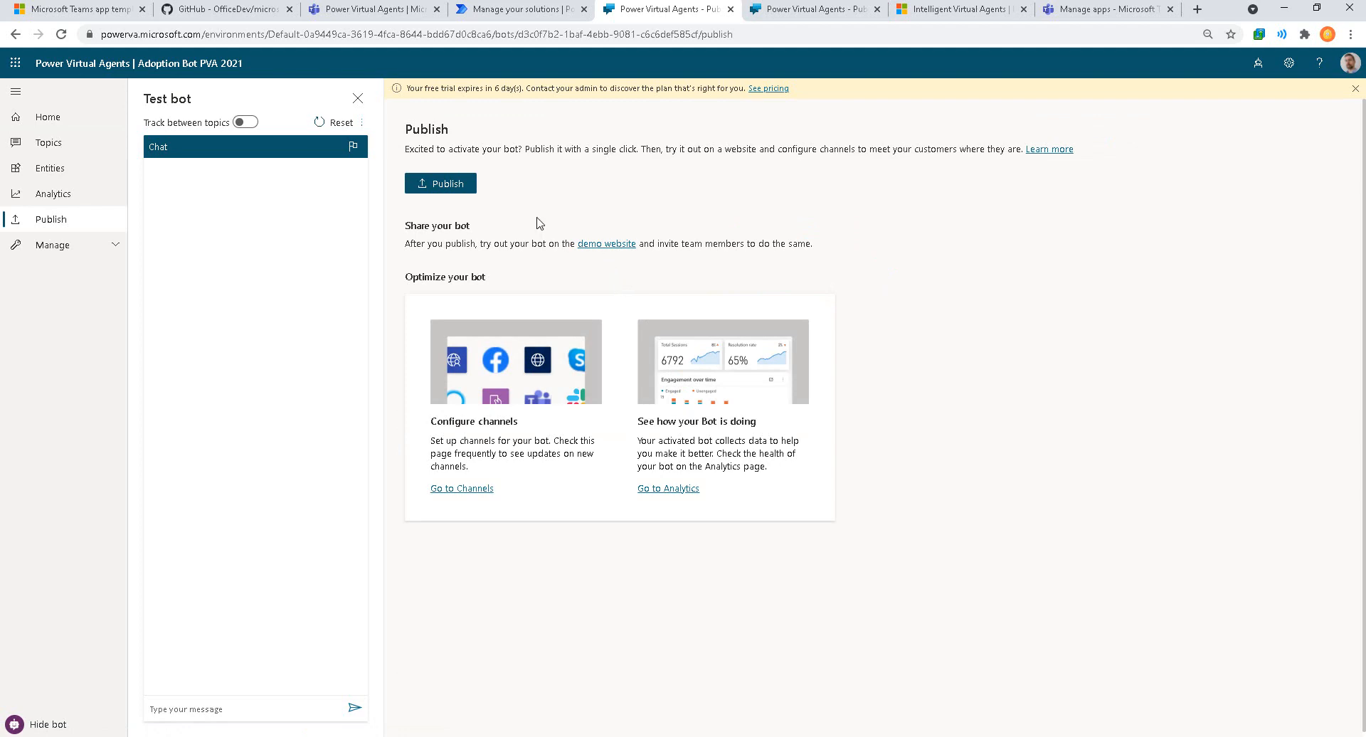
{"action": "left_click", "coordinate": [461, 192]}
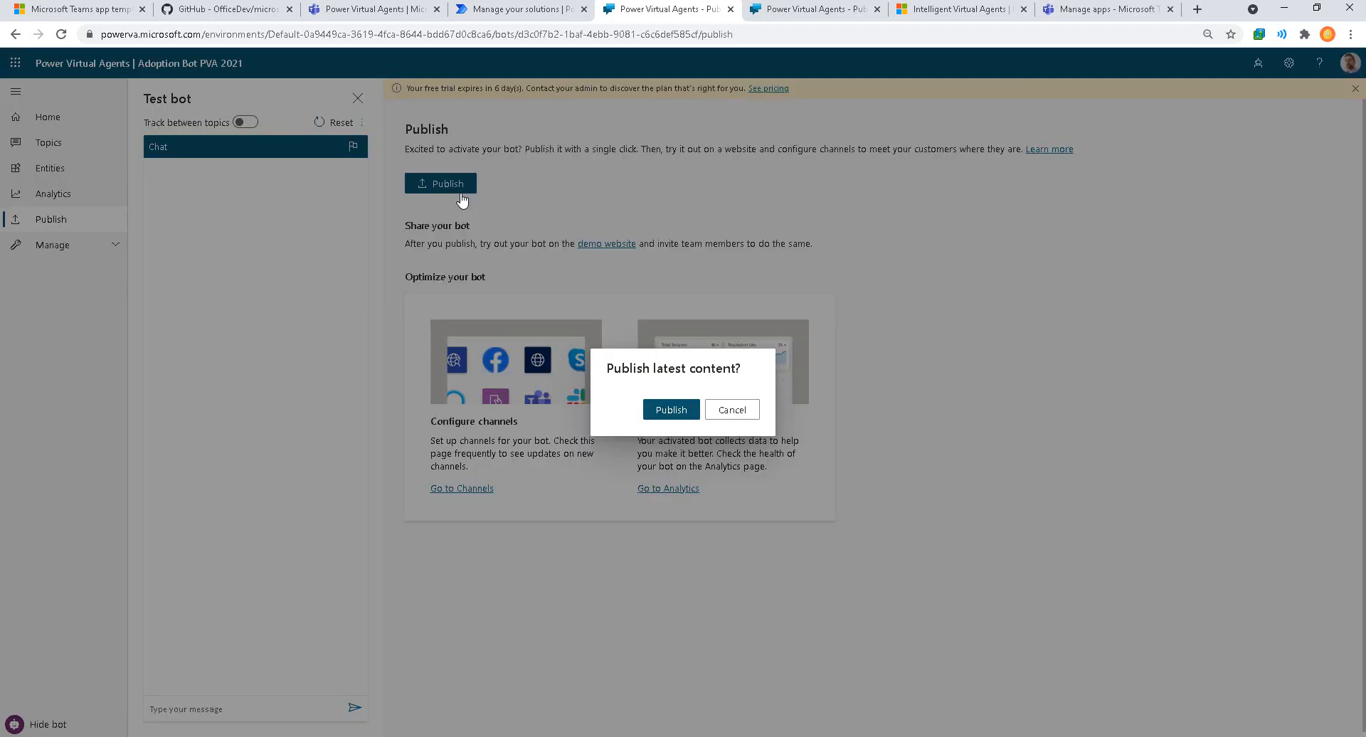
{"action": "left_click", "coordinate": [684, 409]}
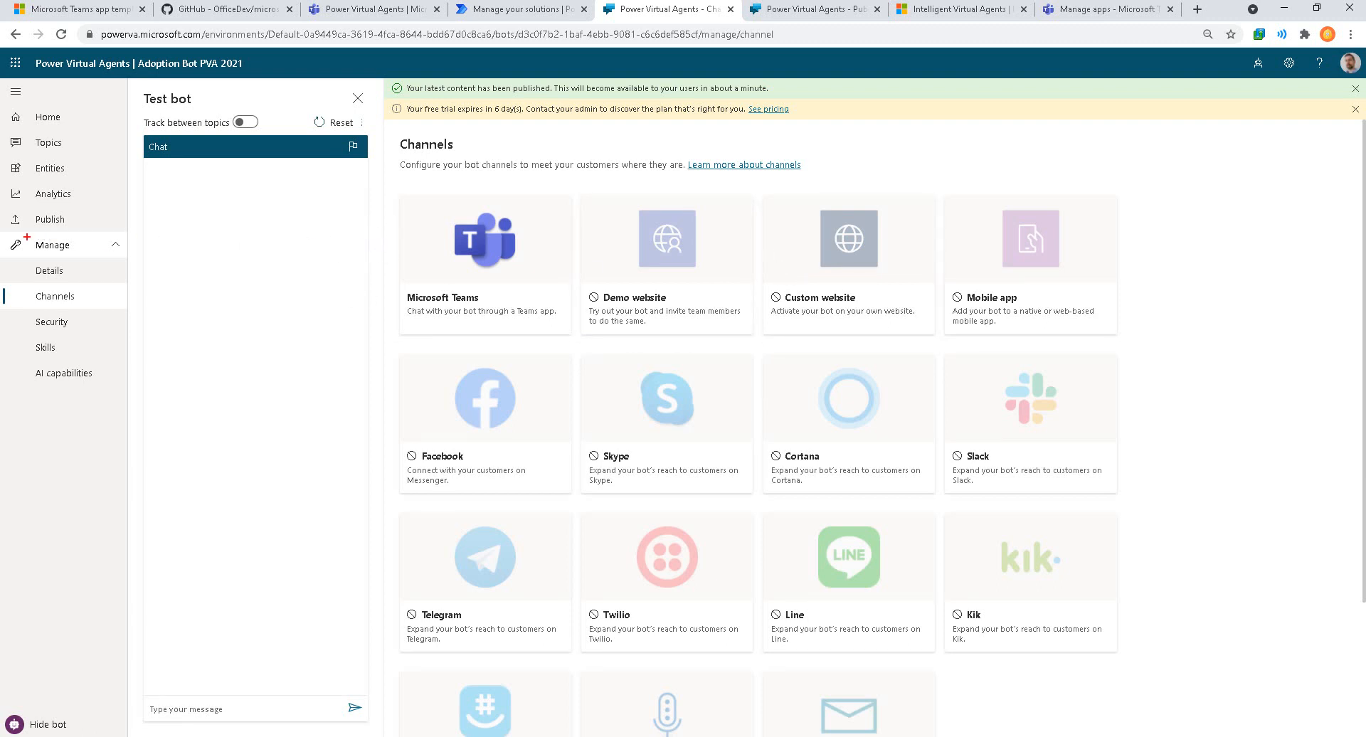
Step: Open the Microsoft Teams channel settings from the bot's Channels page
{"action": "left_click_drag", "start_coordinate": [1, 236], "coordinate": [152, 266]}
{"action": "left_click_drag", "start_coordinate": [86, 302], "coordinate": [136, 326]}
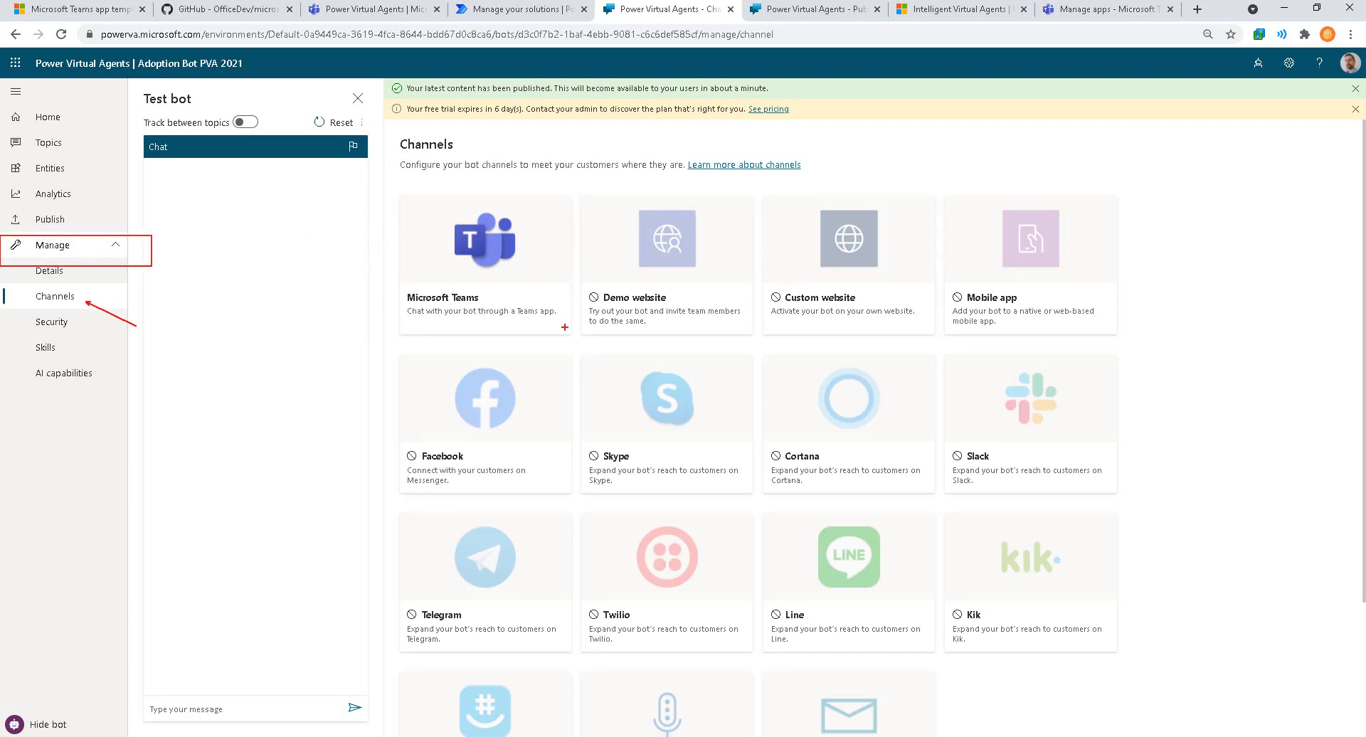
{"action": "mouse_move", "coordinate": [421, 653]}
{"action": "left_mouse_down"}
{"action": "mouse_move", "coordinate": [598, 531]}
{"action": "mouse_move", "coordinate": [820, 434]}
{"action": "left_mouse_up"}
{"action": "mouse_move", "coordinate": [593, 365]}
{"action": "left_mouse_down"}
{"action": "mouse_move", "coordinate": [655, 439]}
{"action": "mouse_move", "coordinate": [854, 578]}
{"action": "left_mouse_up"}
{"action": "mouse_move", "coordinate": [533, 317]}
{"action": "left_mouse_down"}
{"action": "mouse_move", "coordinate": [584, 343]}
{"action": "mouse_move", "coordinate": [383, 194]}
{"action": "left_mouse_up"}
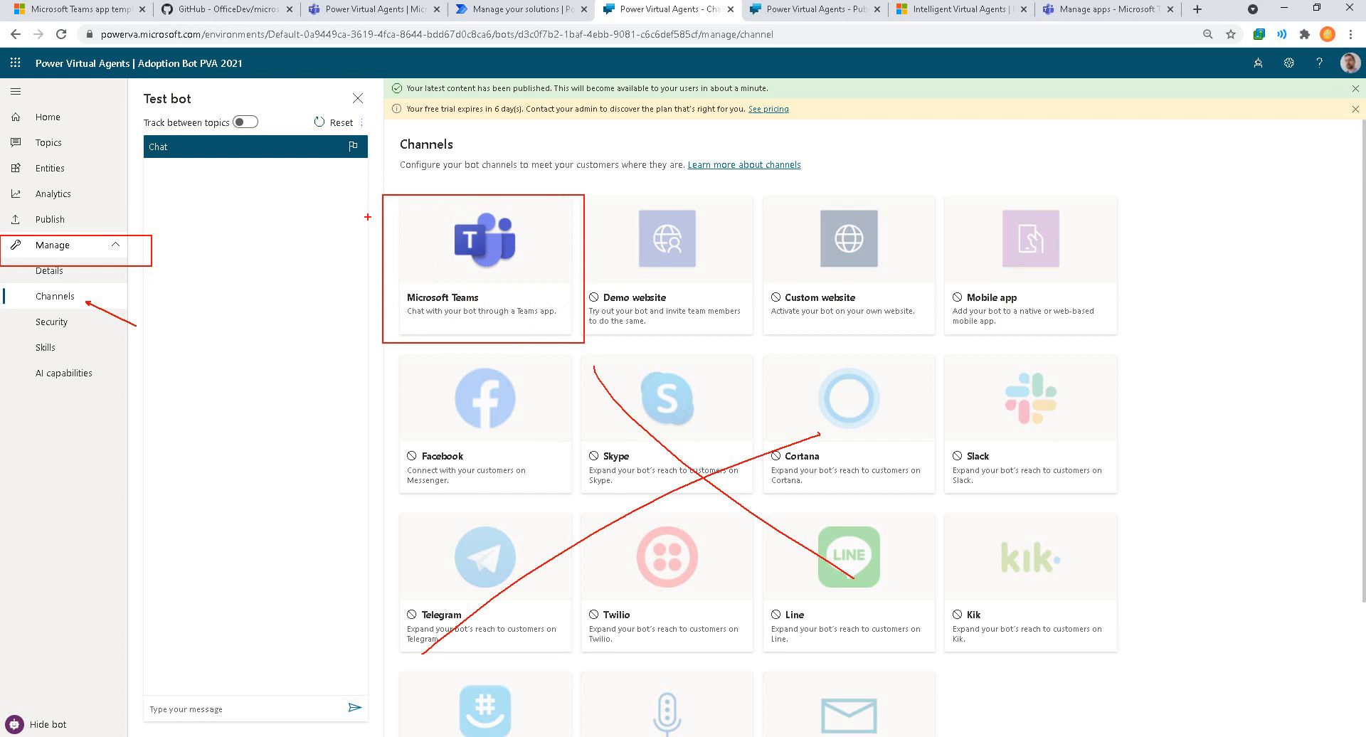
{"action": "key", "text": "Escape"}
{"action": "left_click", "coordinate": [482, 280]}
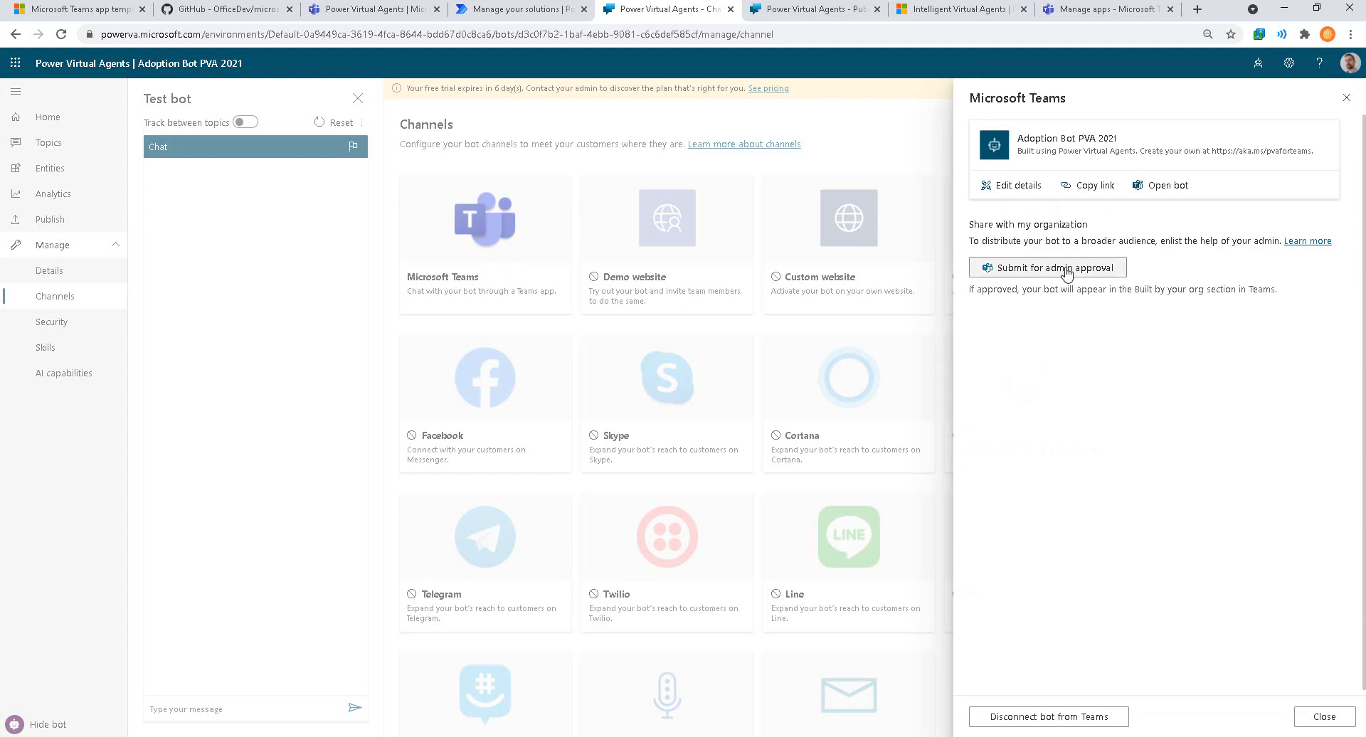
Step: Submit the bot for admin approval in Microsoft Teams with its existing details, and confirm the submission
{"action": "left_click", "coordinate": [1066, 271]}
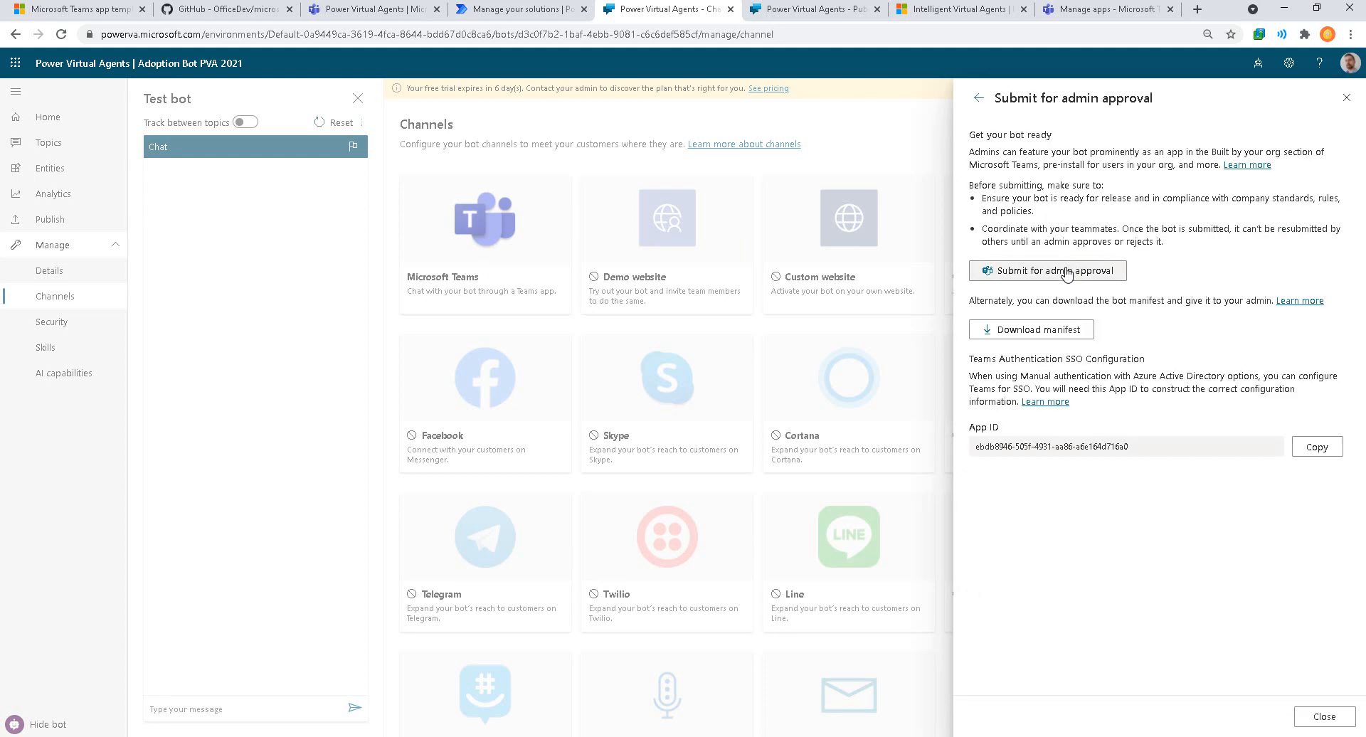
{"action": "left_click", "coordinate": [1069, 273]}
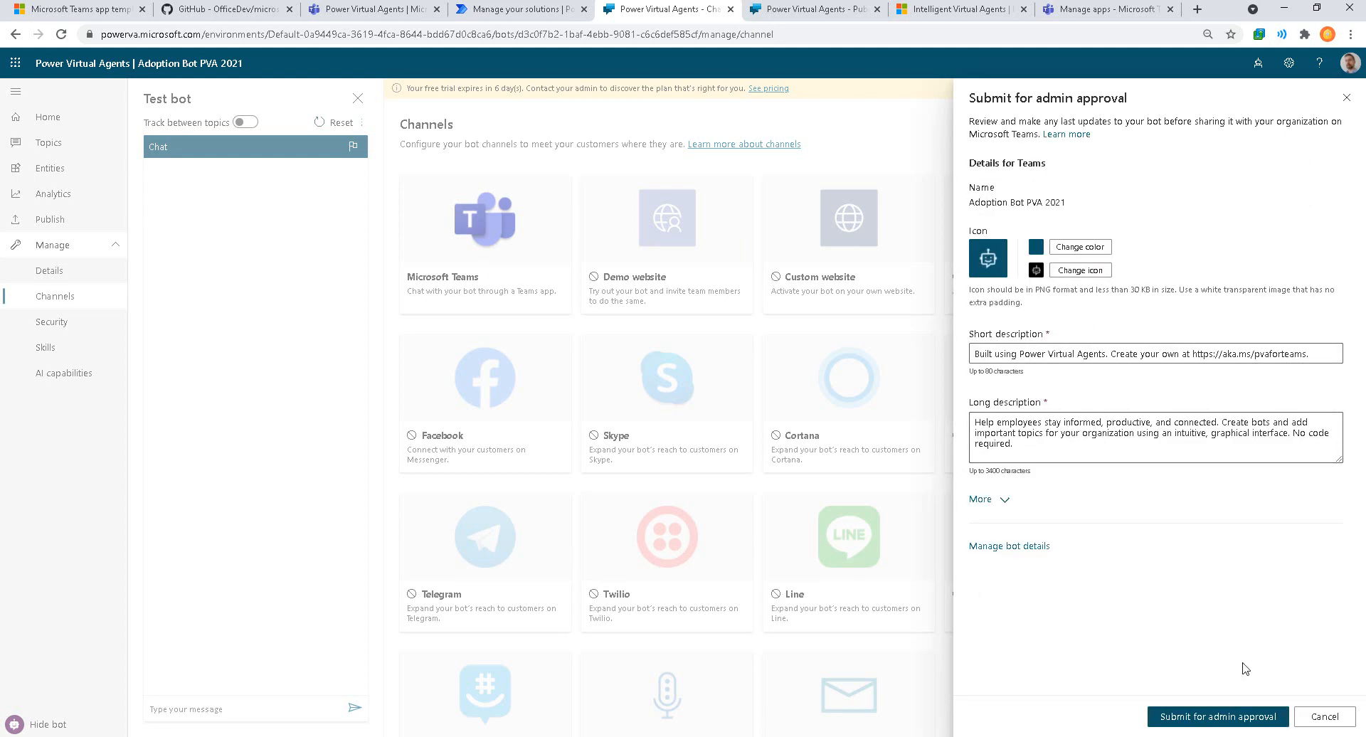
{"action": "left_click", "coordinate": [1258, 718]}
{"action": "left_click", "coordinate": [735, 440]}
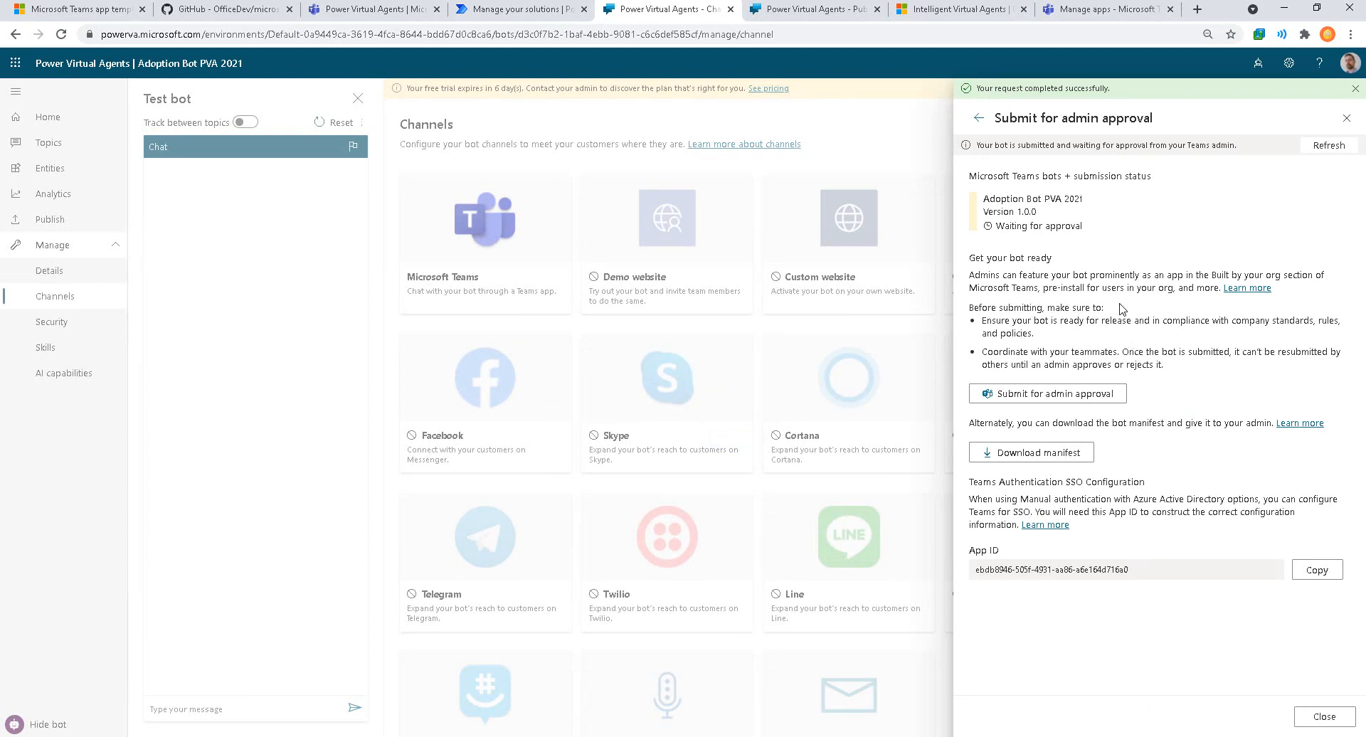
{"action": "left_click_drag", "start_coordinate": [968, 135], "coordinate": [1272, 161]}
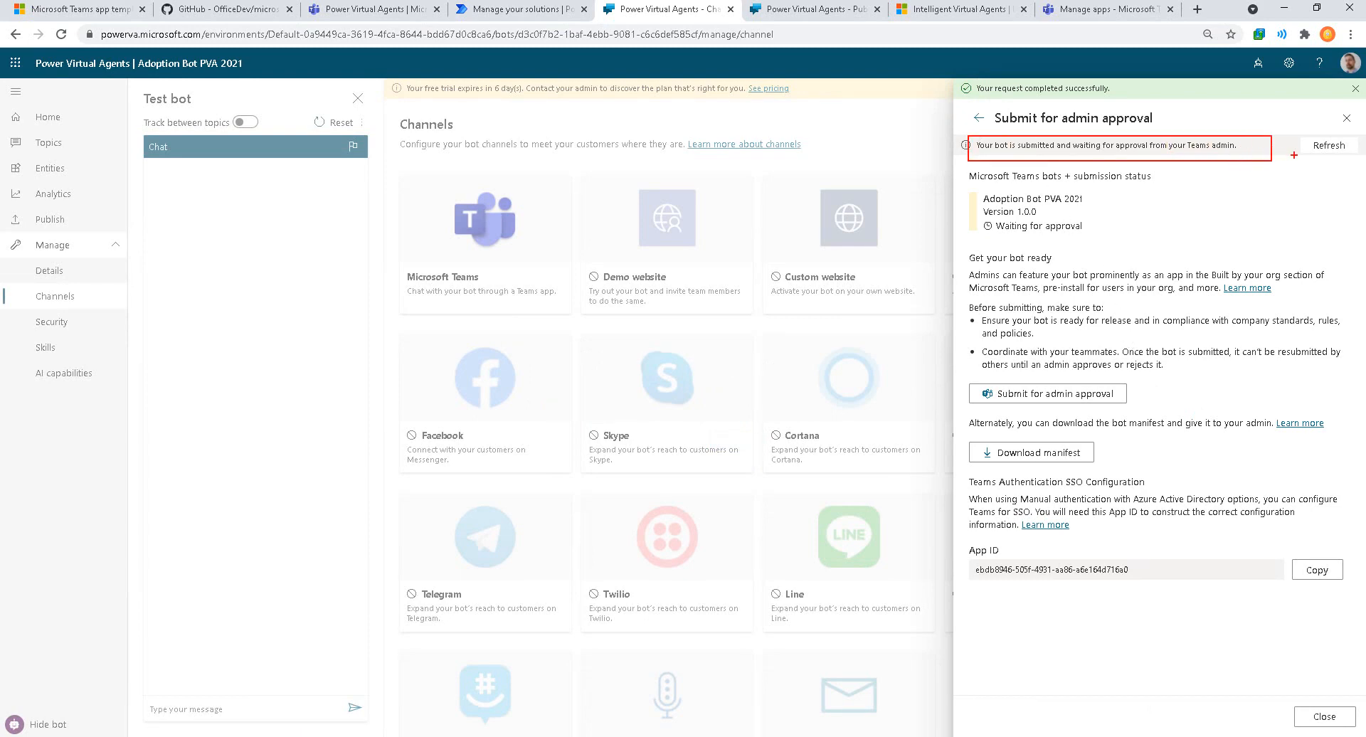
{"action": "left_click_drag", "start_coordinate": [1318, 154], "coordinate": [1350, 222]}
{"action": "left_click_drag", "start_coordinate": [1098, 249], "coordinate": [1162, 284]}
Step: Switch to the Microsoft Teams admin center, reload the Manage apps list, and open the submitted Adoption Bot PVA 2021 app
{"action": "left_click", "coordinate": [1100, 8]}
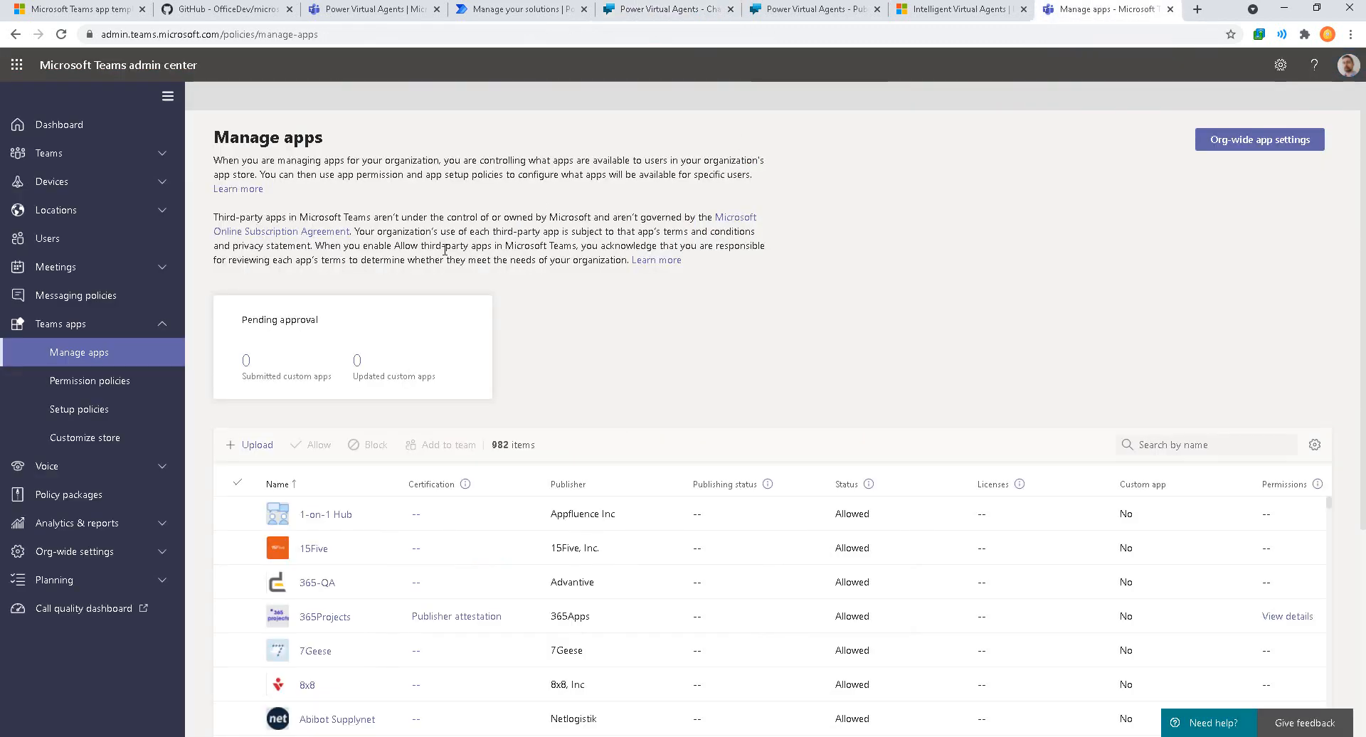
{"action": "left_click", "coordinate": [86, 362]}
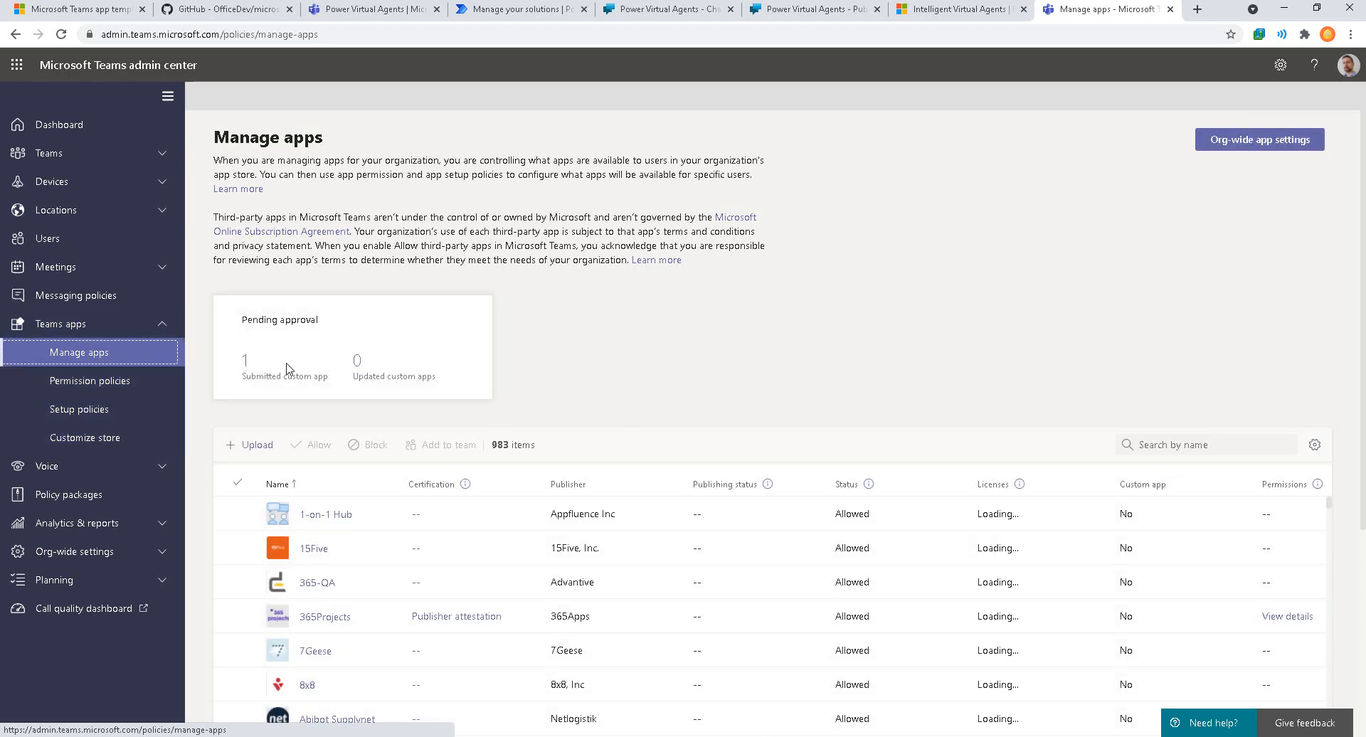
{"action": "scroll", "coordinate": [266, 376], "scroll_direction": "down", "scroll_amount": 2}
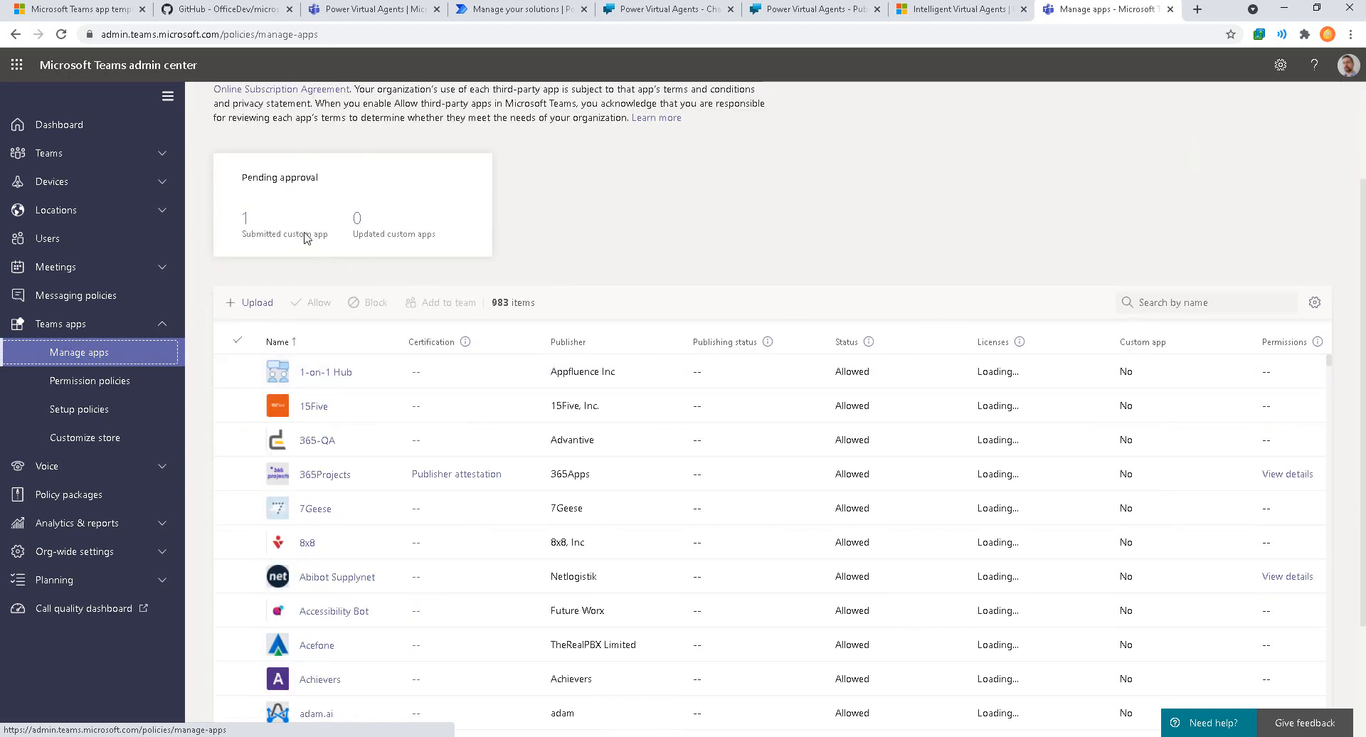
{"action": "scroll", "coordinate": [619, 457], "scroll_direction": "down", "scroll_amount": 6}
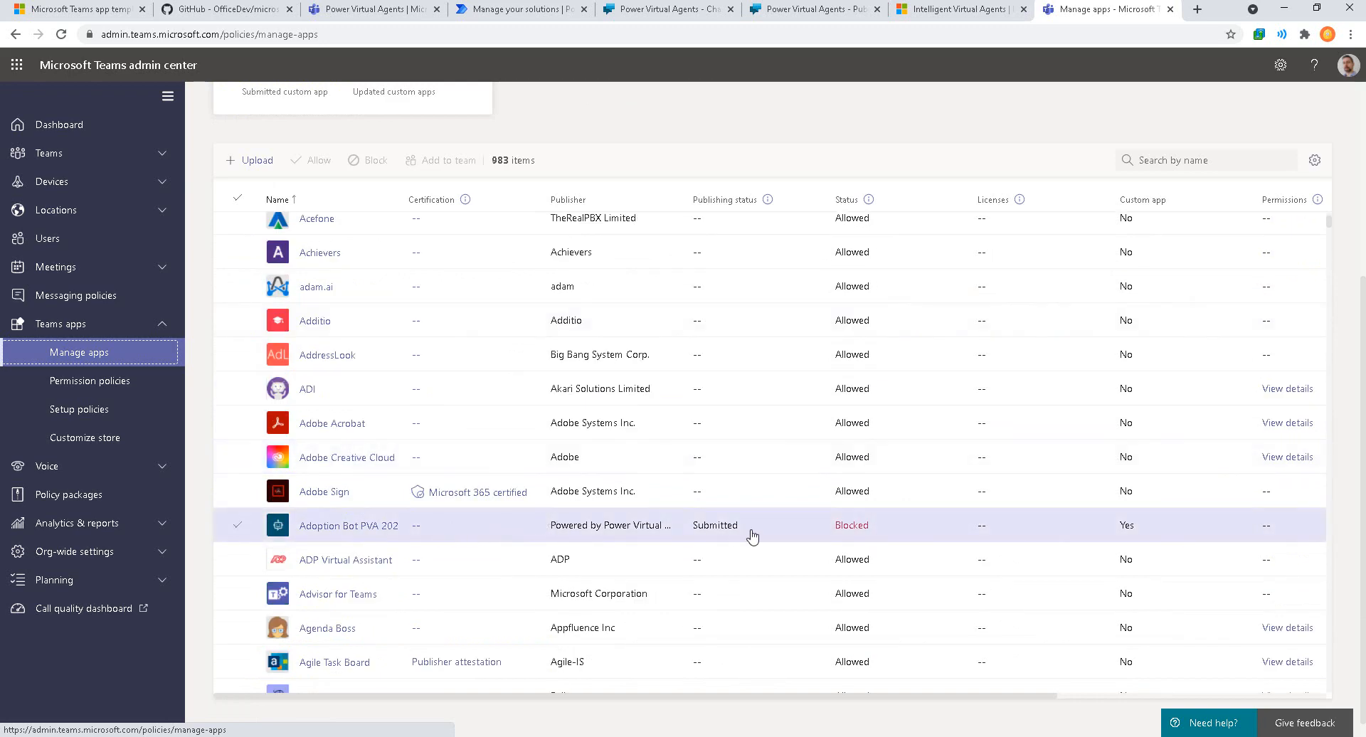
{"action": "left_click_drag", "start_coordinate": [875, 533], "coordinate": [252, 505]}
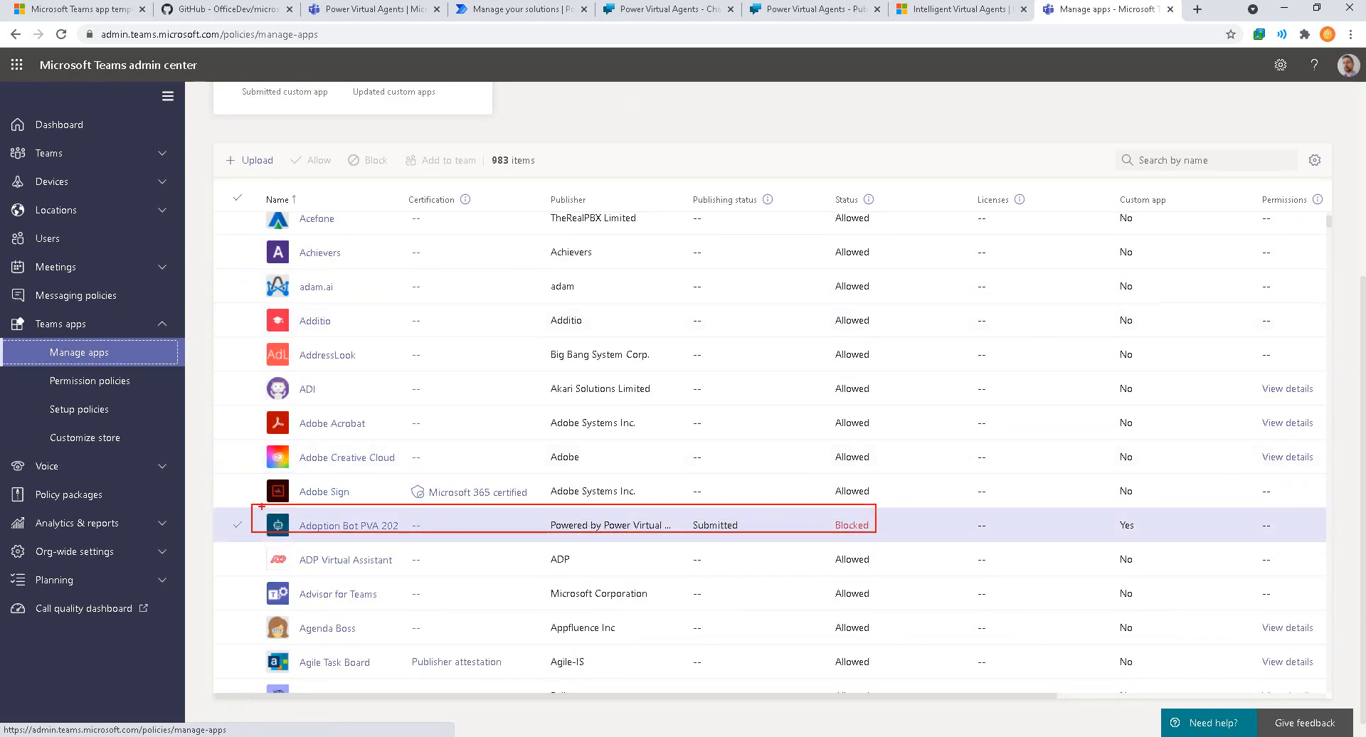
{"action": "key", "text": "Escape"}
{"action": "left_click", "coordinate": [335, 534]}
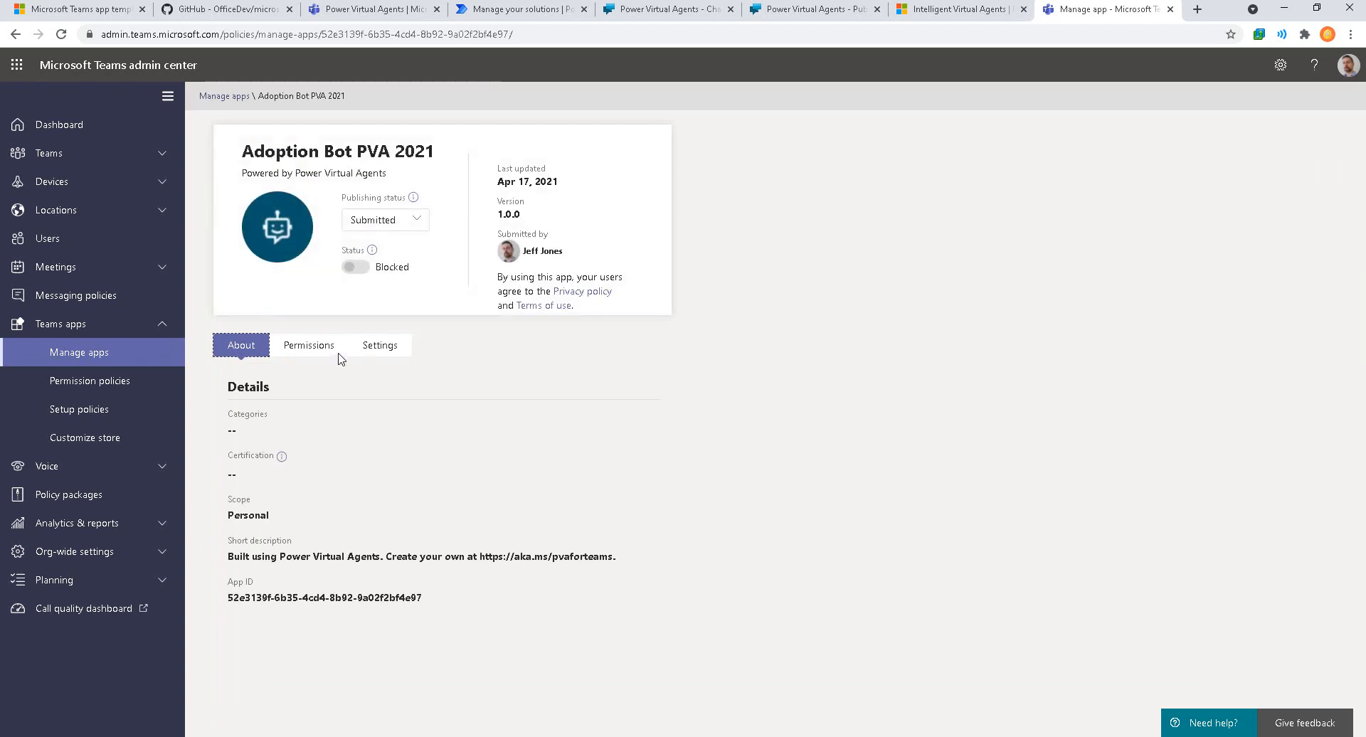
Step: Set the Adoption Bot PVA 2021 app's publishing status to Publish and confirm publishing the application
{"action": "left_click", "coordinate": [390, 231]}
{"action": "left_click", "coordinate": [390, 276]}
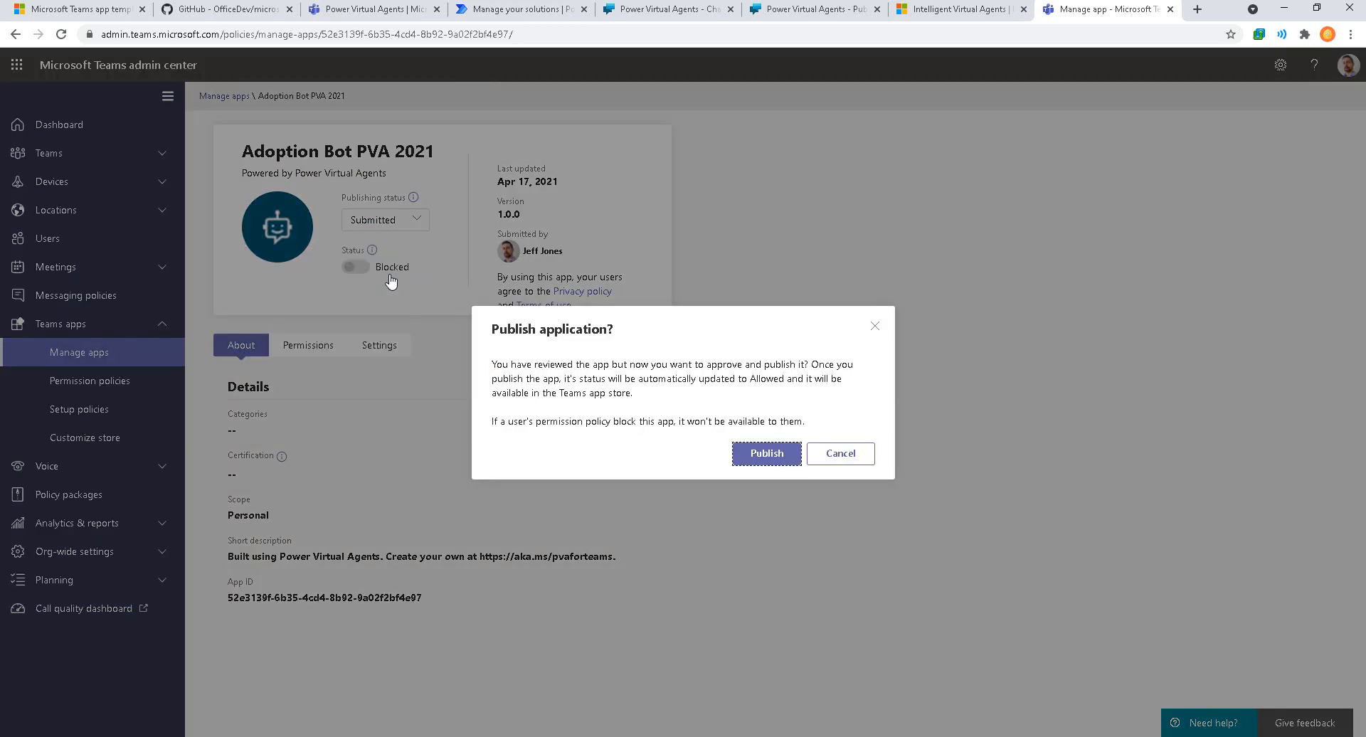
{"action": "left_click", "coordinate": [767, 453]}
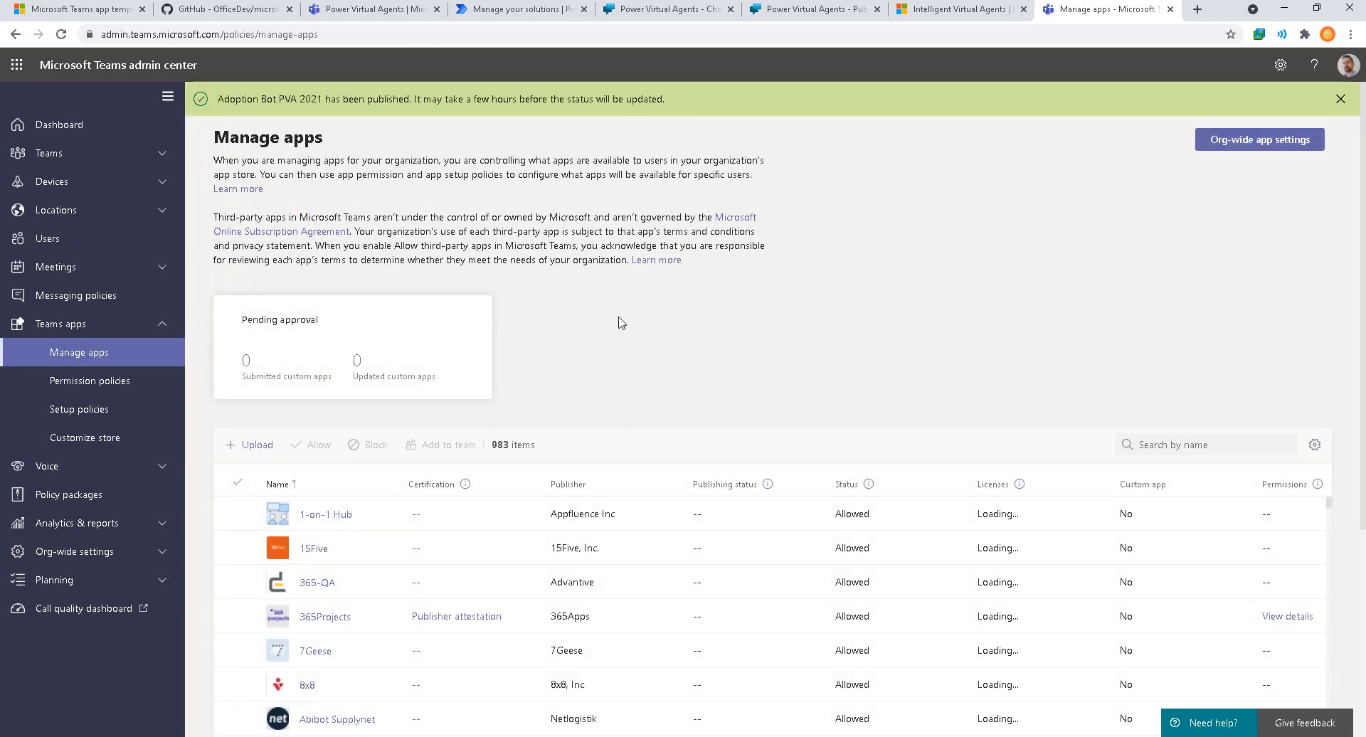
Step: Find the Adoption Bot PVA 2021 app in the Manage apps list and open its details to check its publishing status
{"action": "scroll", "coordinate": [621, 323], "scroll_direction": "down", "scroll_amount": 4}
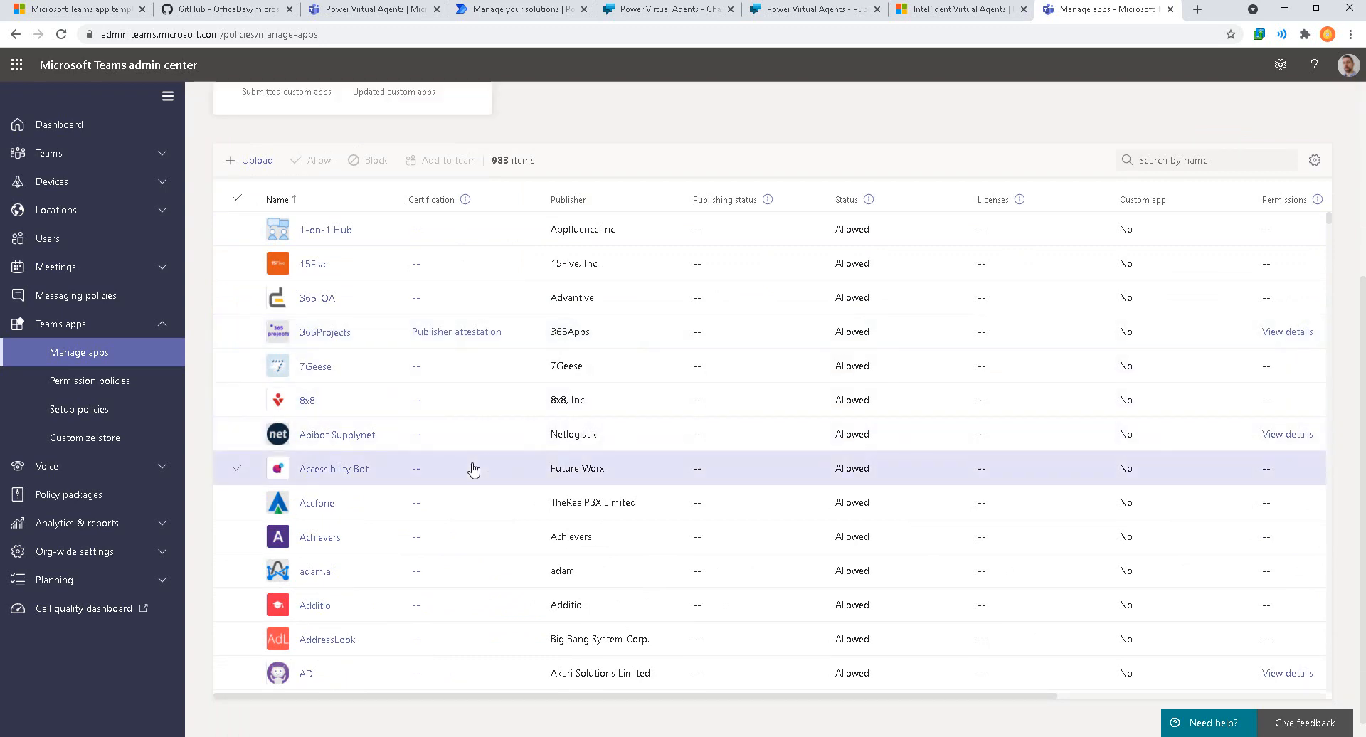
{"action": "scroll", "coordinate": [473, 477], "scroll_direction": "down", "scroll_amount": 4}
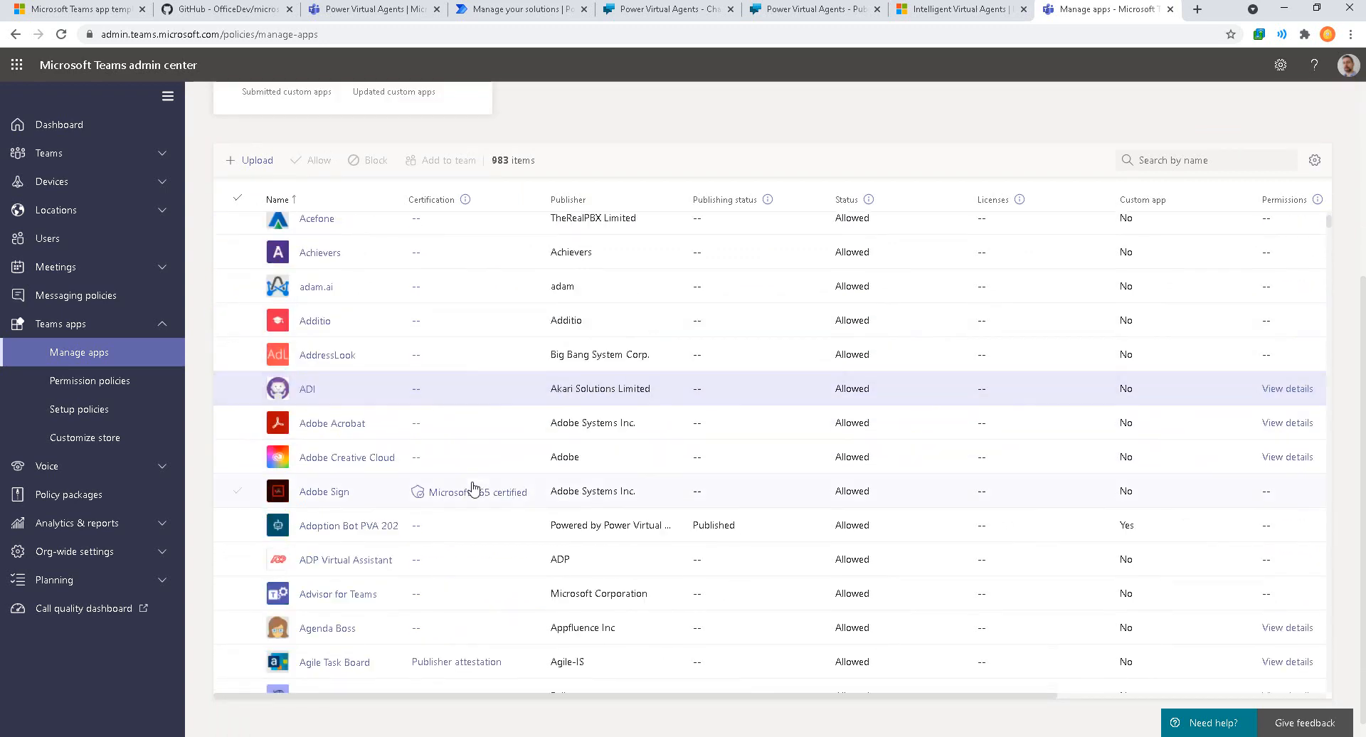
{"action": "left_click", "coordinate": [349, 526]}
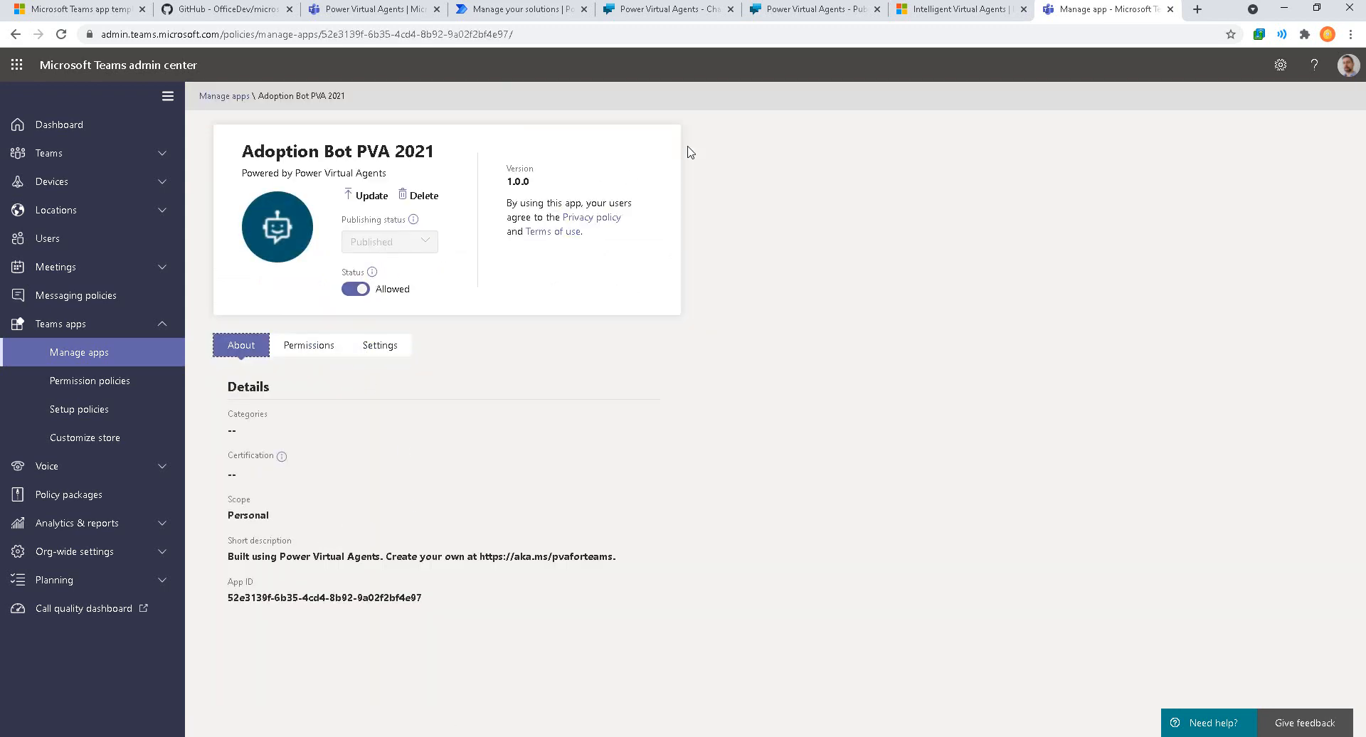
Step: Switch to the bot's Channels page in Power Virtual Agents and refresh its Microsoft Teams submission status
{"action": "left_click", "coordinate": [666, 9]}
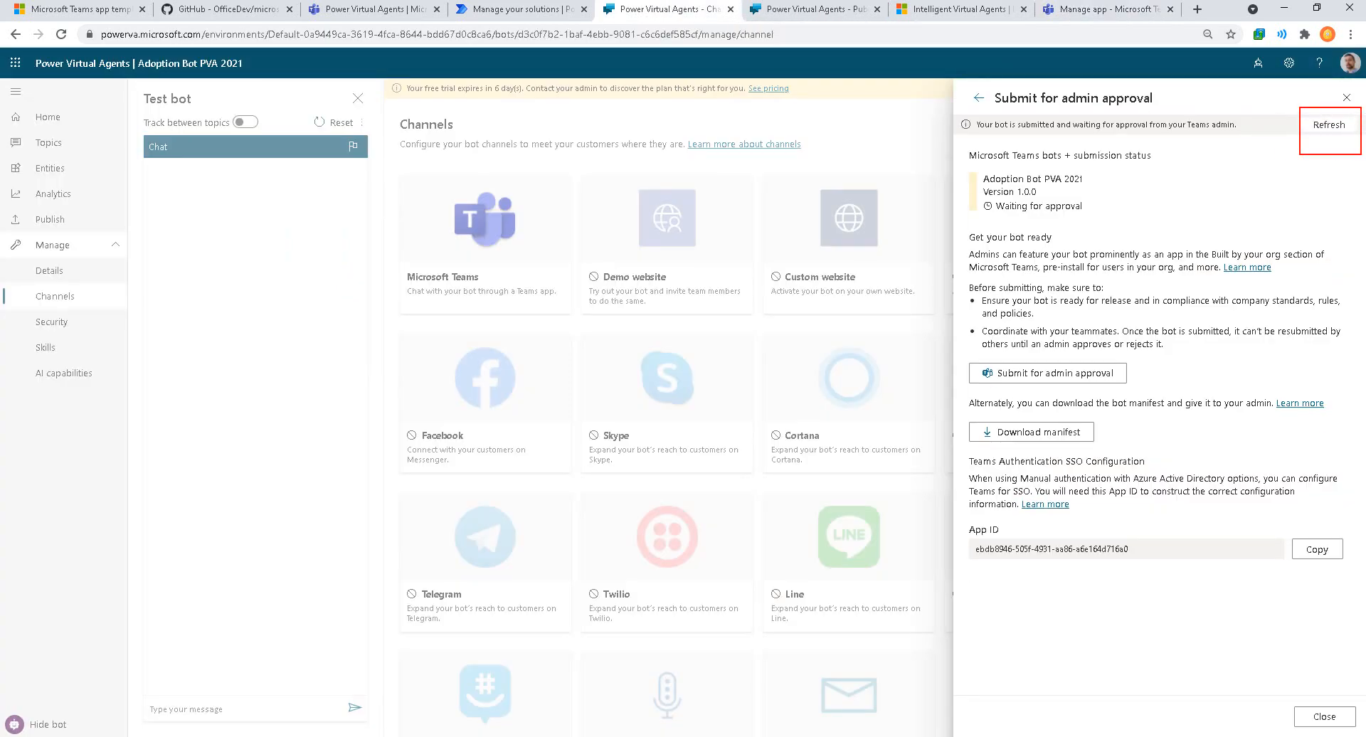
{"action": "left_click", "coordinate": [1318, 127]}
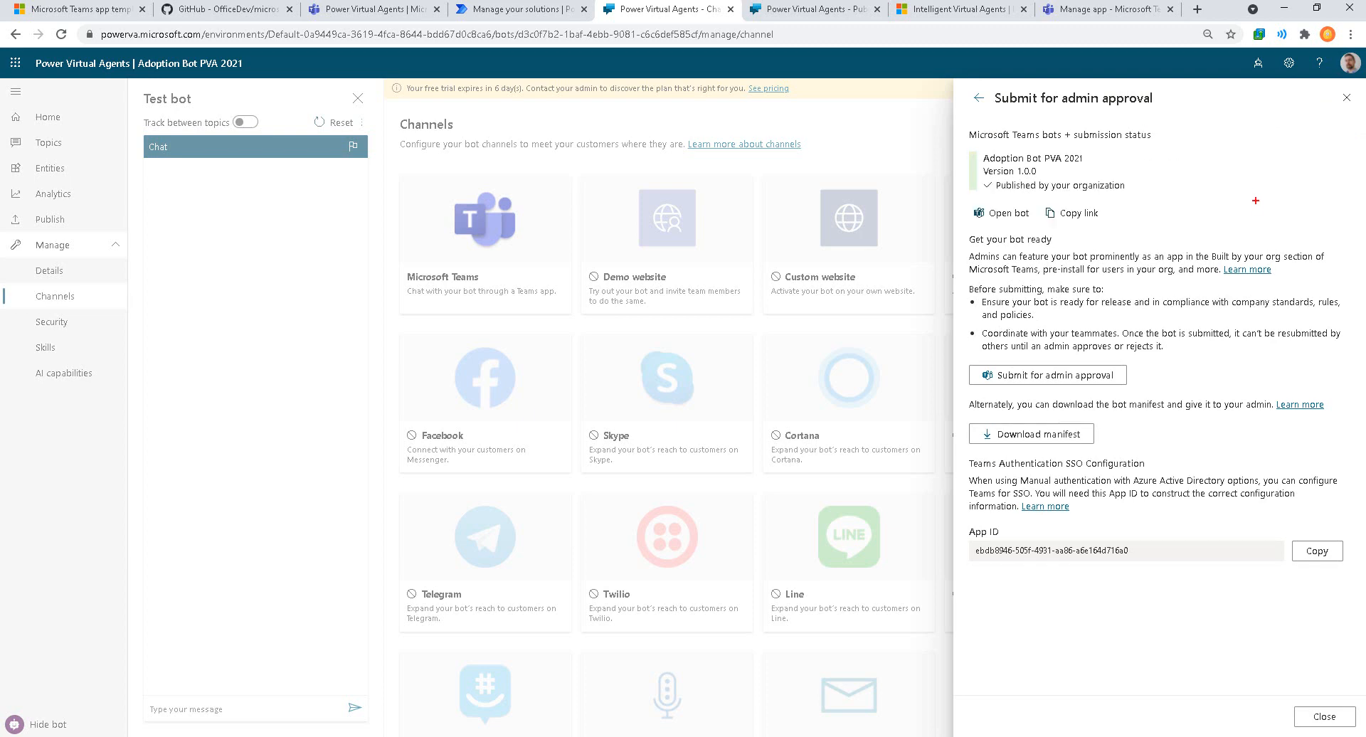
{"action": "left_click_drag", "start_coordinate": [1239, 215], "coordinate": [932, 114]}
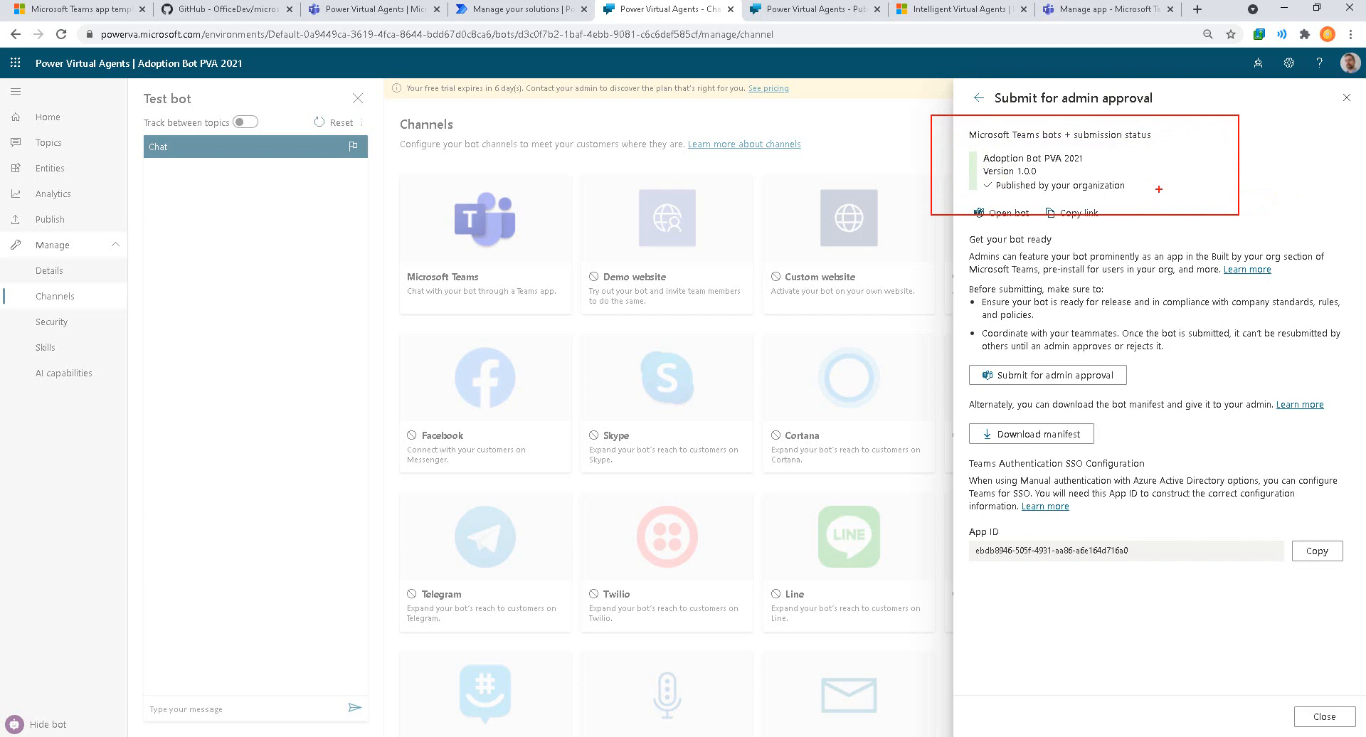
{"action": "left_click_drag", "start_coordinate": [1169, 187], "coordinate": [1231, 183]}
{"action": "left_click_drag", "start_coordinate": [1032, 220], "coordinate": [1262, 252]}
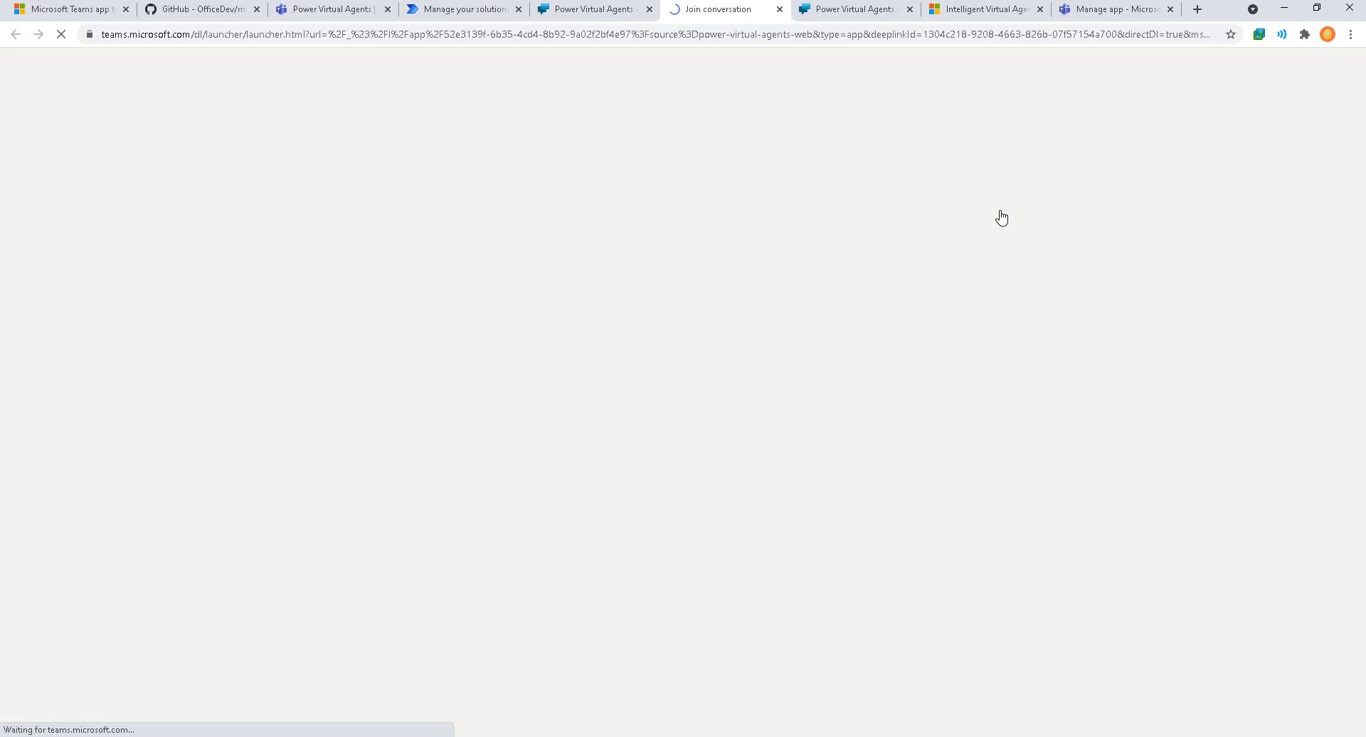
Step: Open the published bot in the Microsoft Teams web app and add Adoption Bot PVA 2021
{"action": "left_click", "coordinate": [1002, 212]}
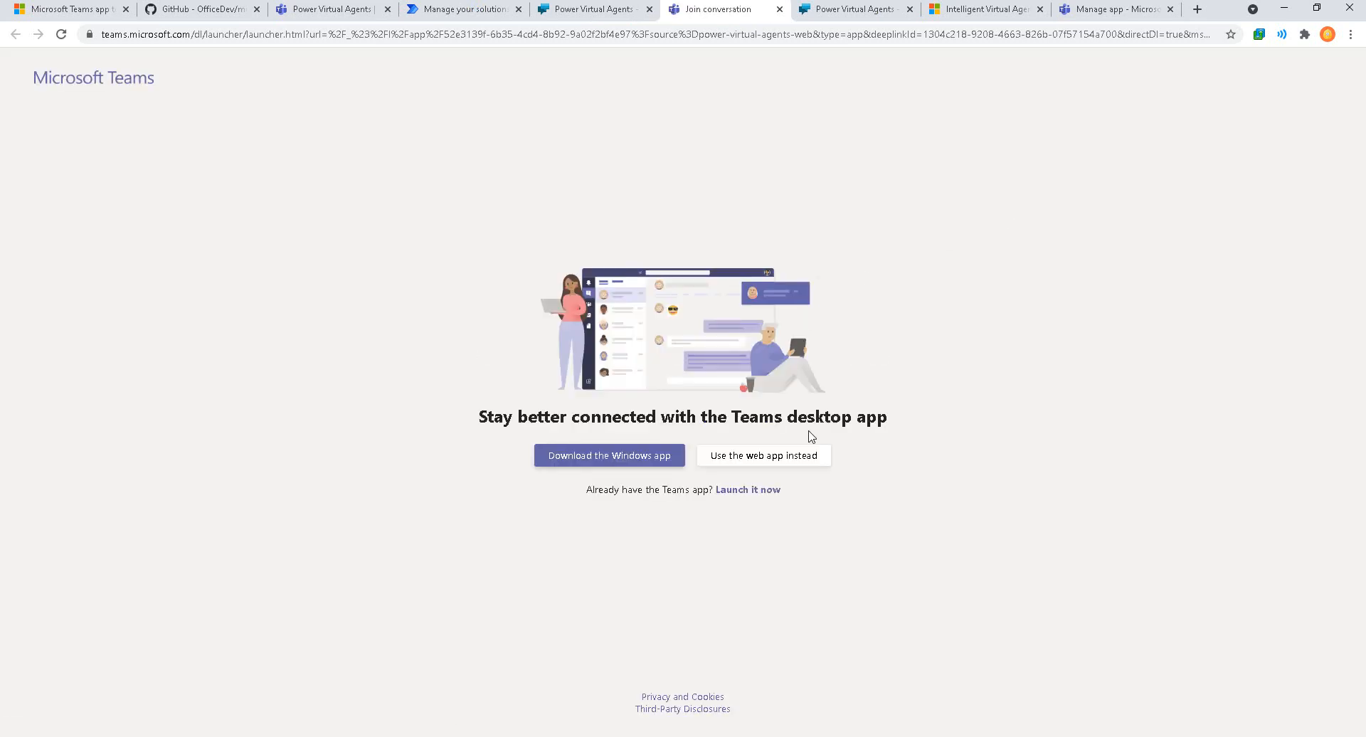
{"action": "left_click", "coordinate": [789, 459]}
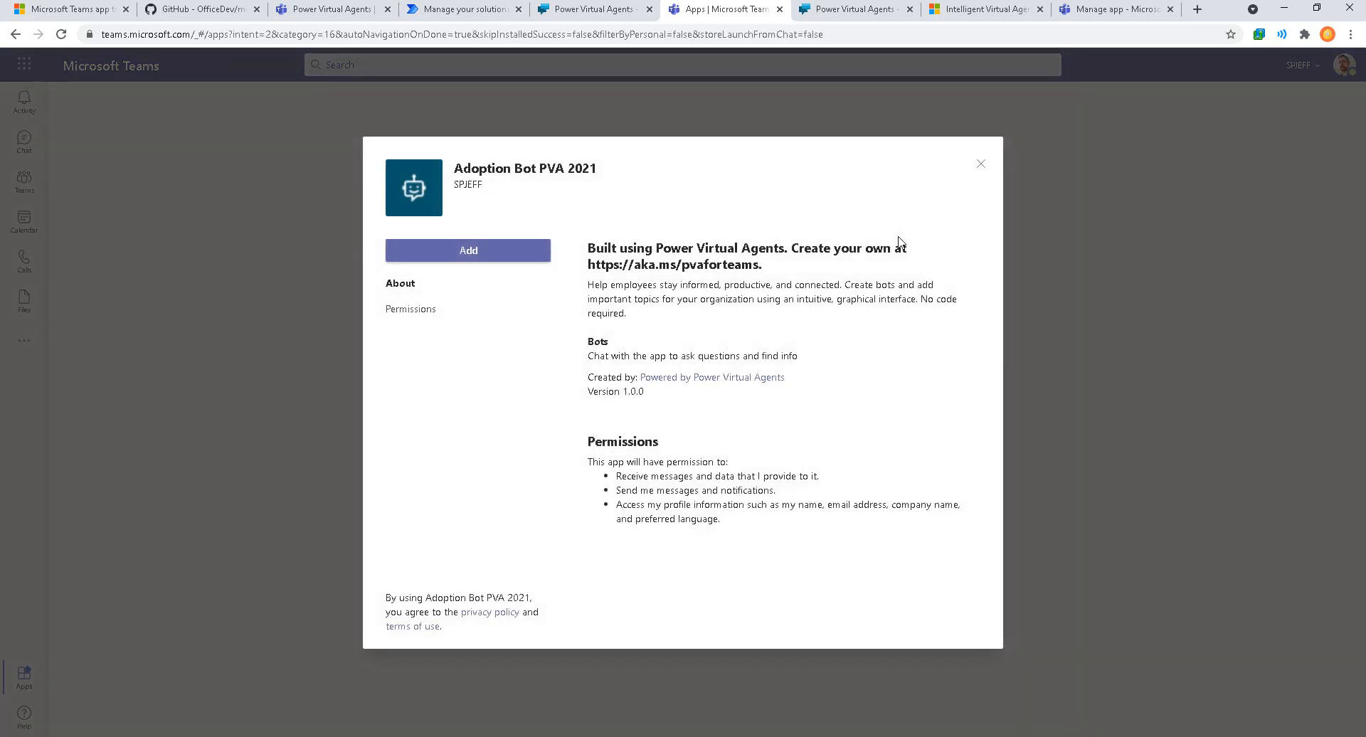
{"action": "left_click_drag", "start_coordinate": [446, 152], "coordinate": [676, 200]}
{"action": "left_click_drag", "start_coordinate": [596, 180], "coordinate": [667, 221]}
{"action": "left_click_drag", "start_coordinate": [525, 284], "coordinate": [426, 230]}
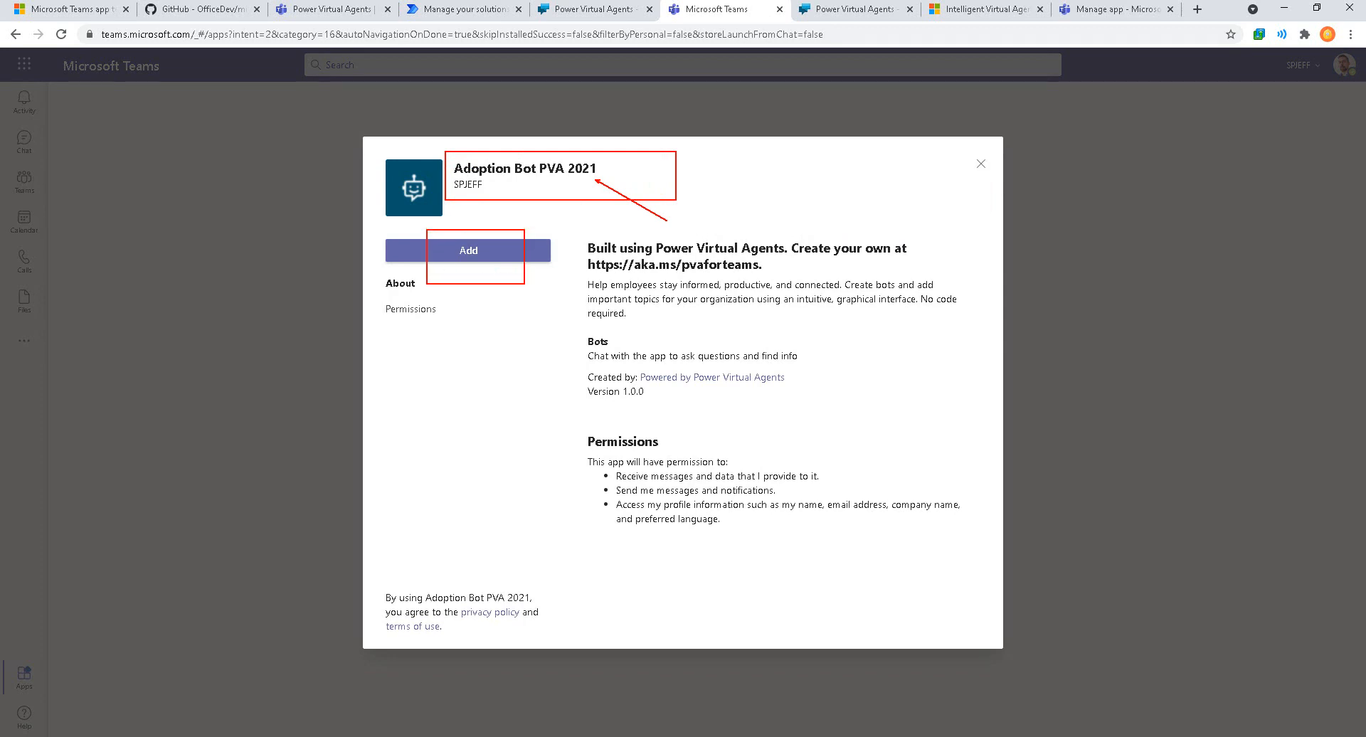
{"action": "left_click_drag", "start_coordinate": [481, 271], "coordinate": [527, 344]}
{"action": "key", "text": "Escape"}
{"action": "left_click", "coordinate": [468, 251]}
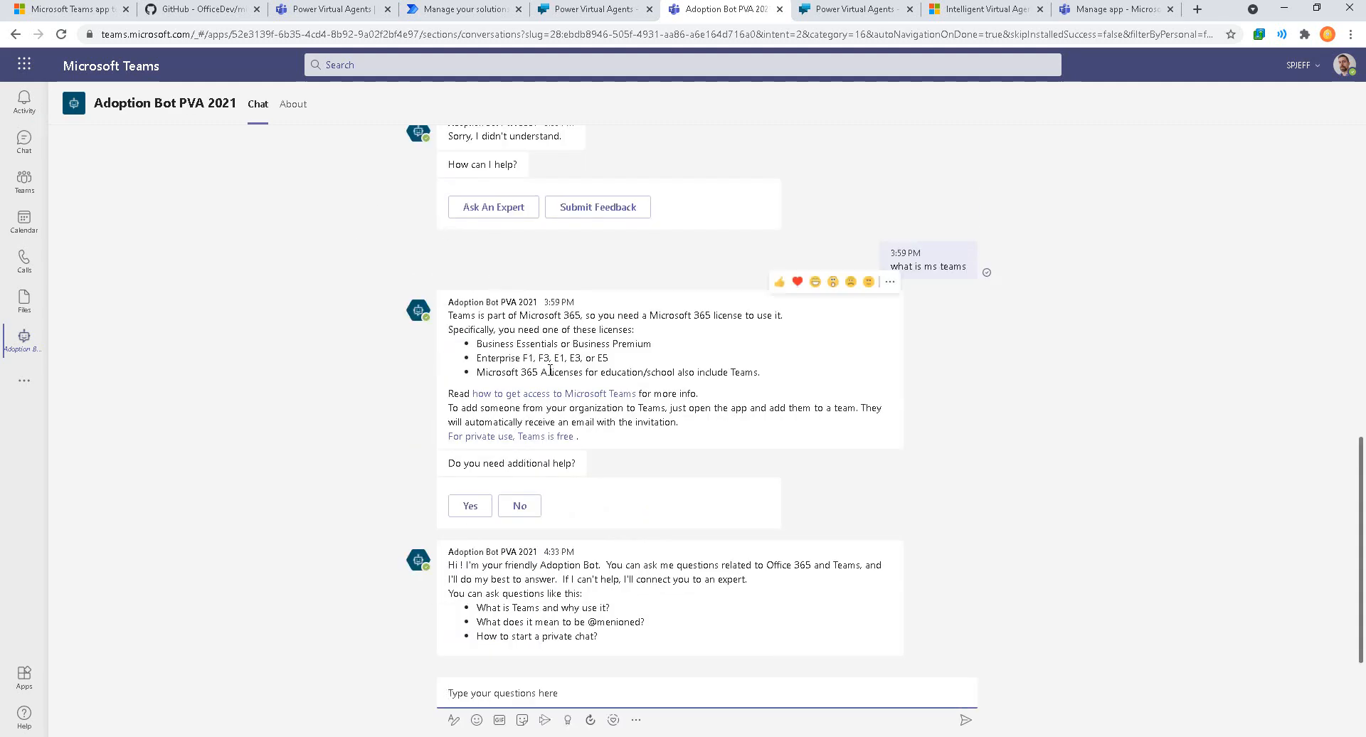
Step: Send the greeting "hello" to the Adoption Bot in its Teams chat
{"action": "type", "text": "hello"}
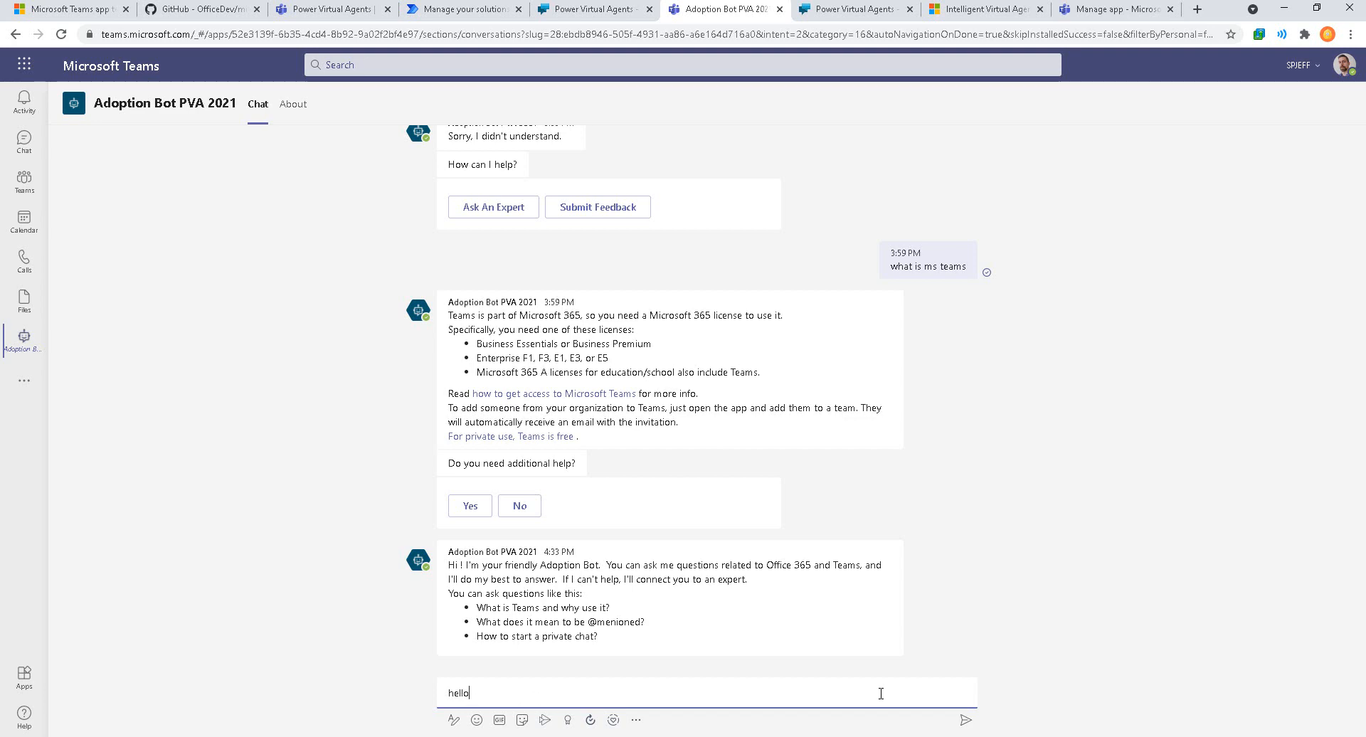
{"action": "key", "text": "Return"}
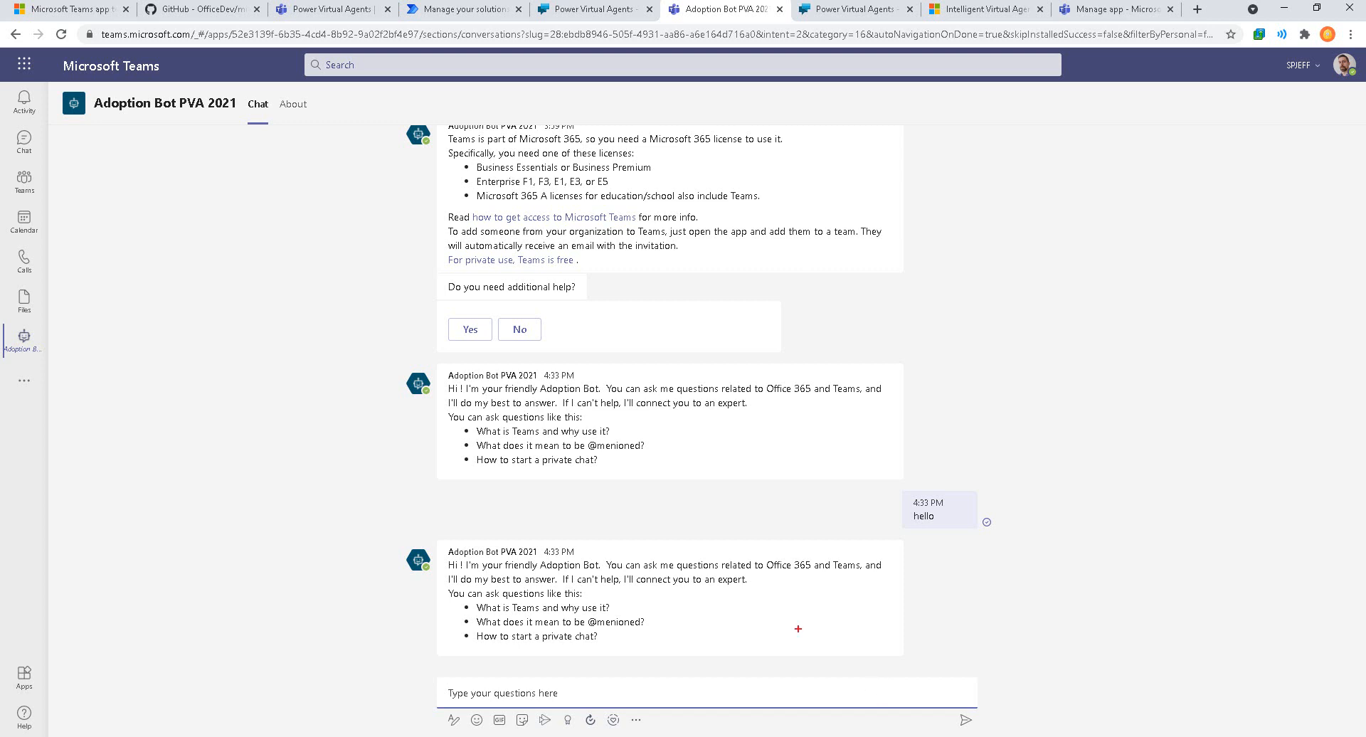
{"action": "left_click_drag", "start_coordinate": [756, 548], "coordinate": [914, 594]}
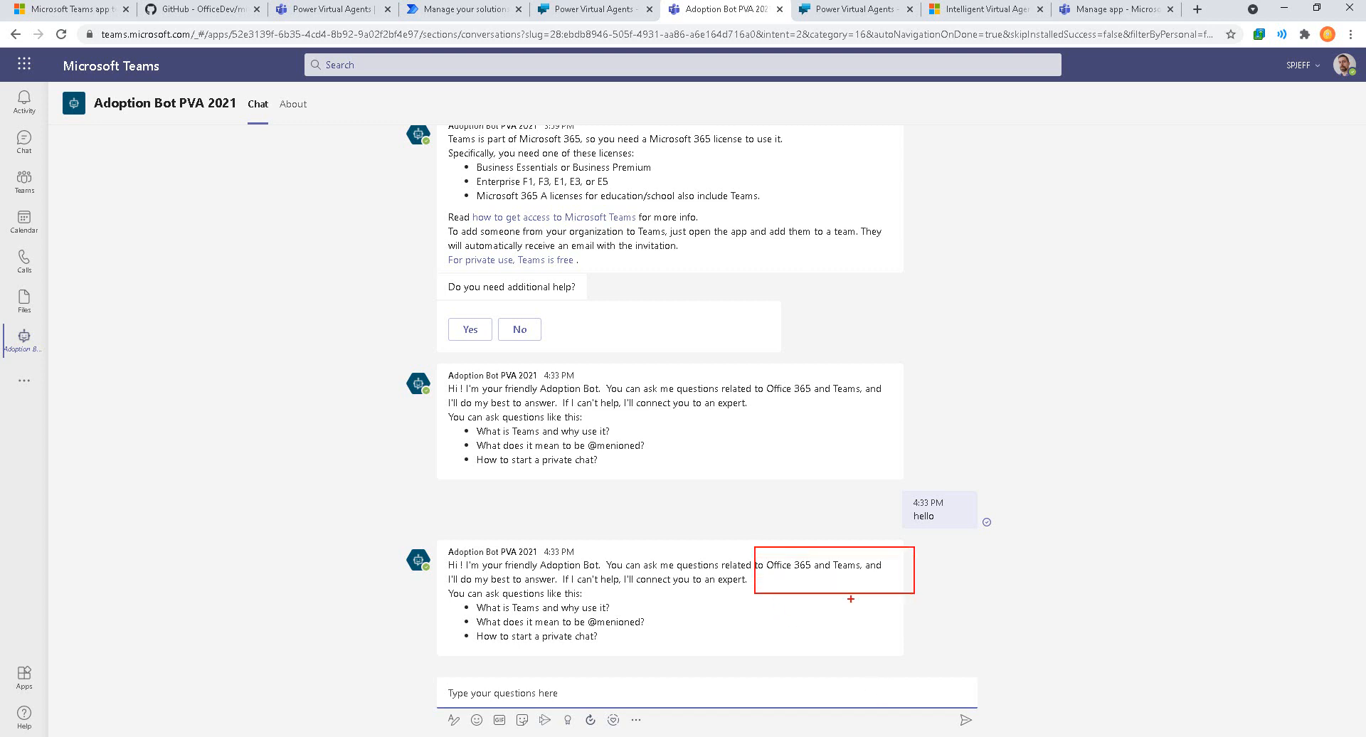
{"action": "key", "text": "Escape"}
Step: Copy the bot's suggested question "What is Teams and why use it?" and send it in the chat
{"action": "left_click_drag", "start_coordinate": [626, 610], "coordinate": [476, 609]}
{"action": "key", "text": "ctrl+c"}
{"action": "left_click", "coordinate": [679, 692]}
{"action": "key", "text": "ctrl+v"}
{"action": "key", "text": "Return"}
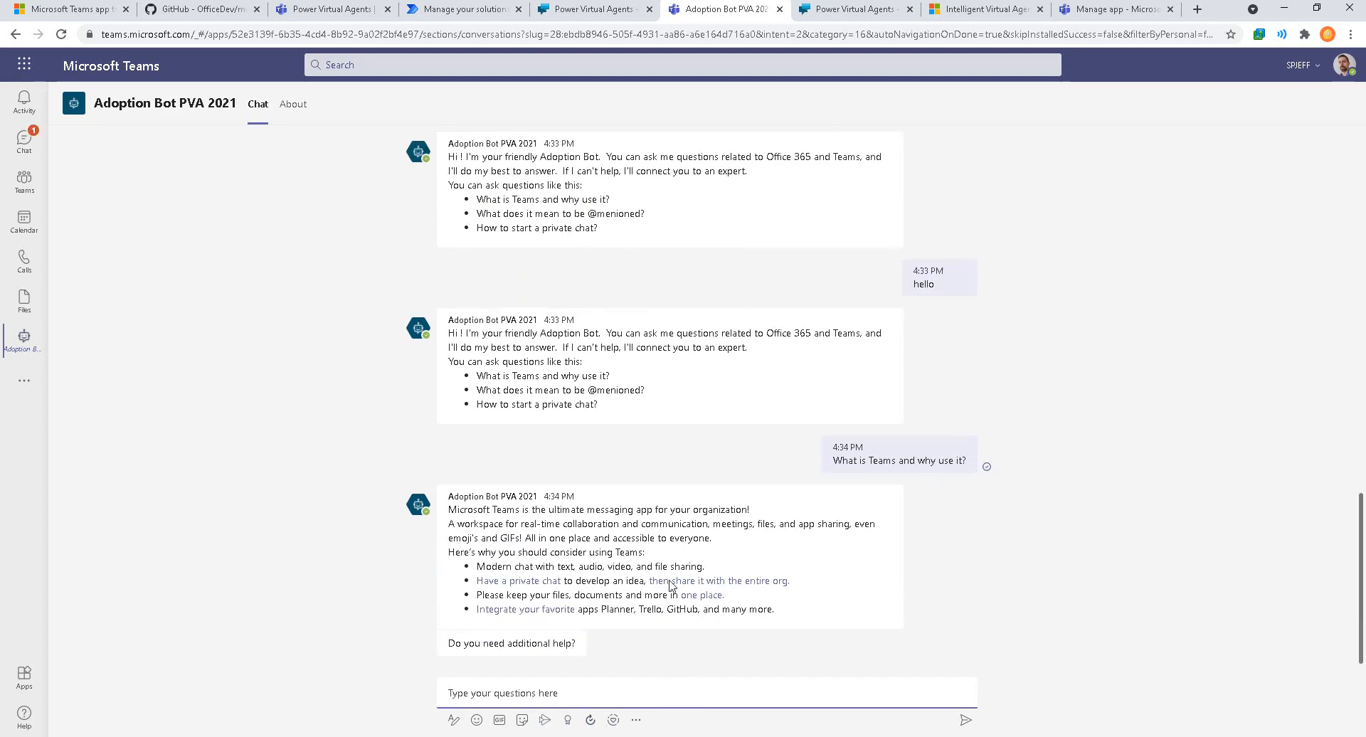
Step: Copy the bot's suggested question "How to start a private chat?" and send it in the chat
{"action": "left_click_drag", "start_coordinate": [605, 356], "coordinate": [484, 356]}
{"action": "key", "text": "ctrl+c"}
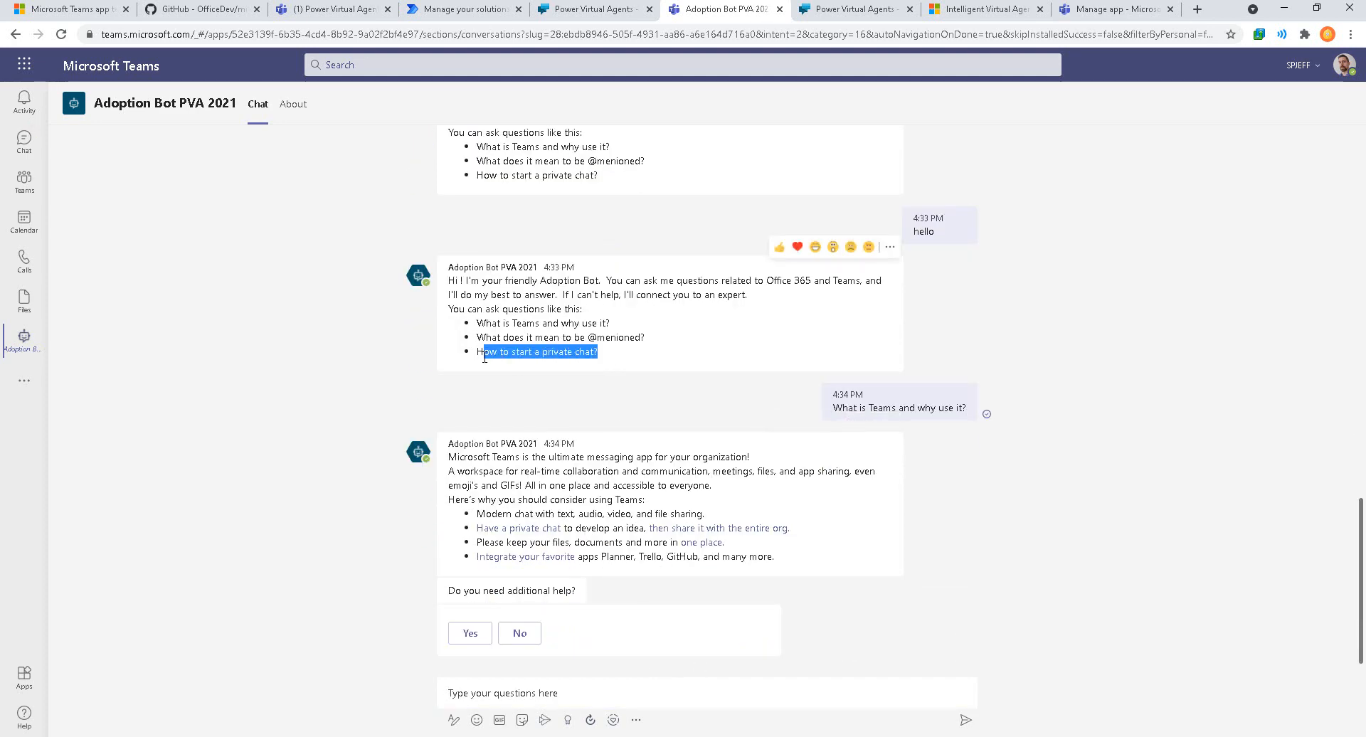
{"action": "left_click", "coordinate": [770, 692]}
{"action": "key", "text": "ctrl+v"}
{"action": "key", "text": "Return"}
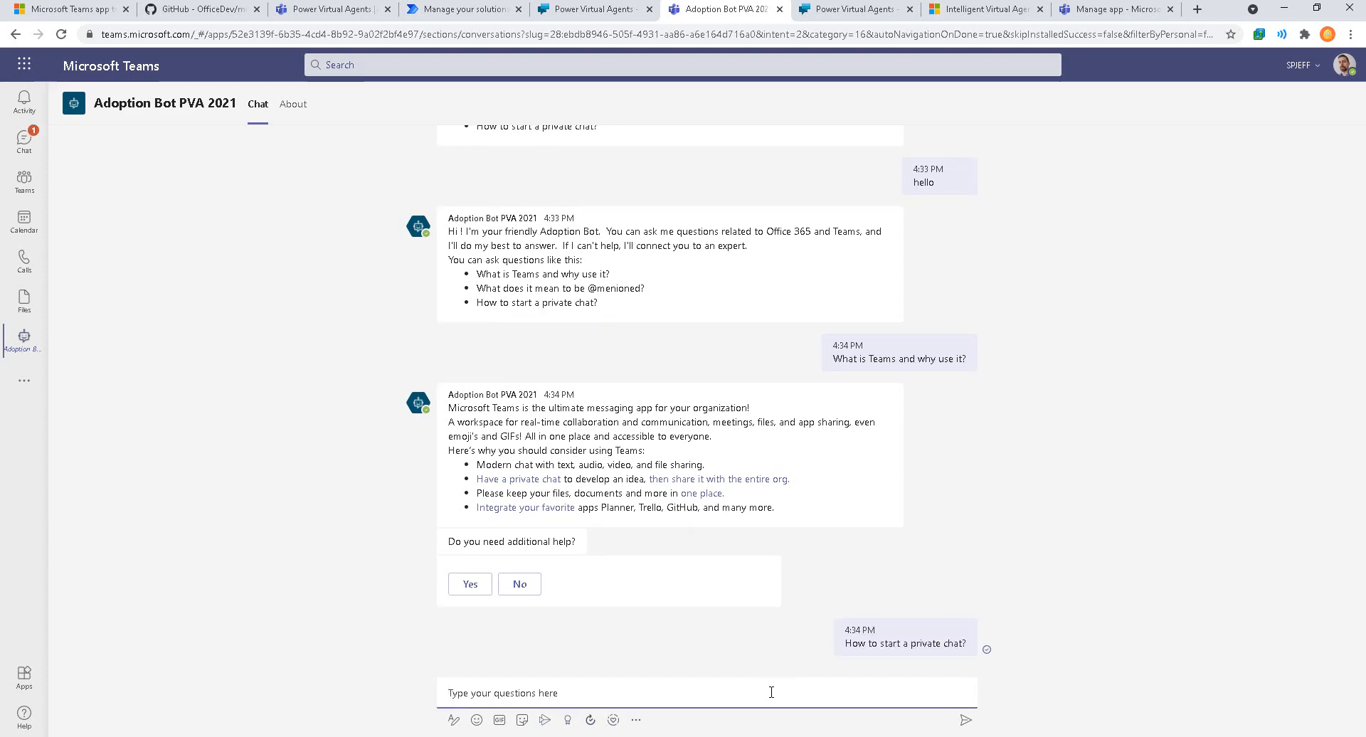
Step: Ask the bot "how to invite guest"
{"action": "type", "text": "how to"}
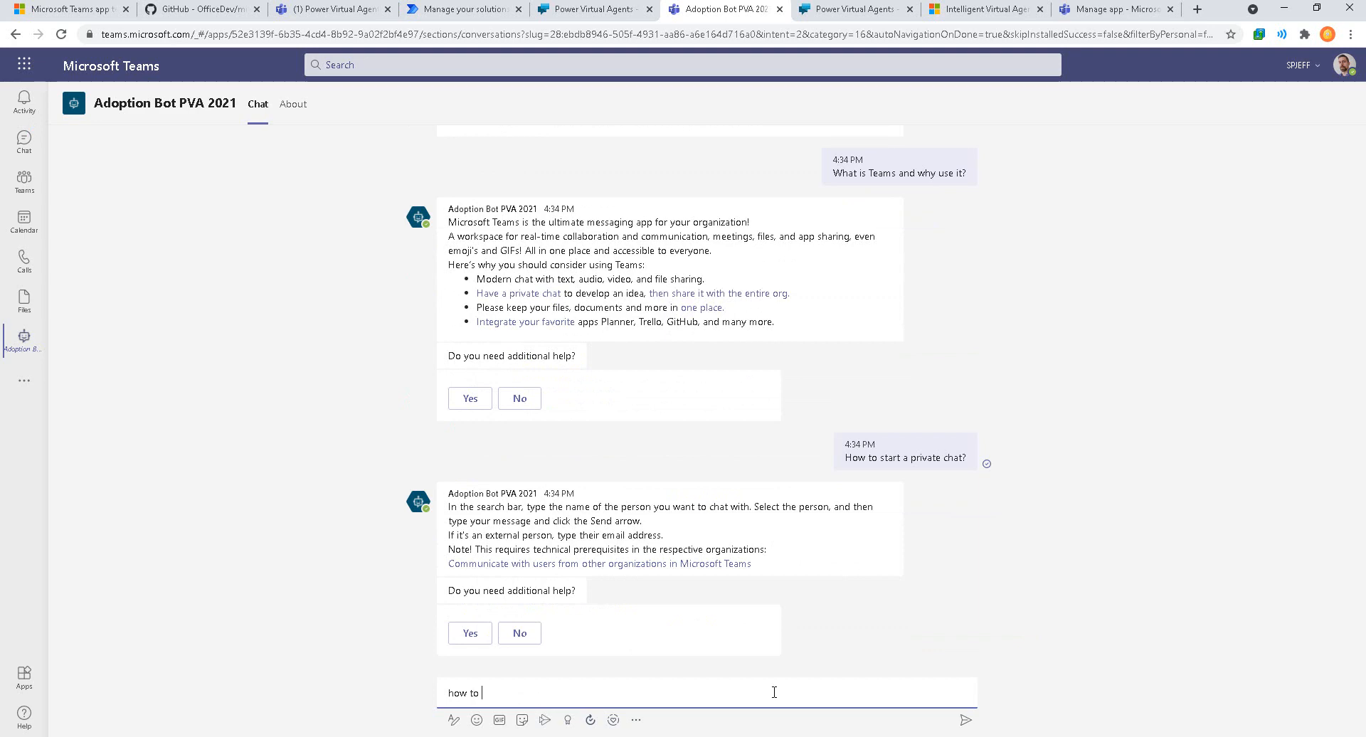
{"action": "type", "text": " invite guest"}
{"action": "key", "text": "Return"}
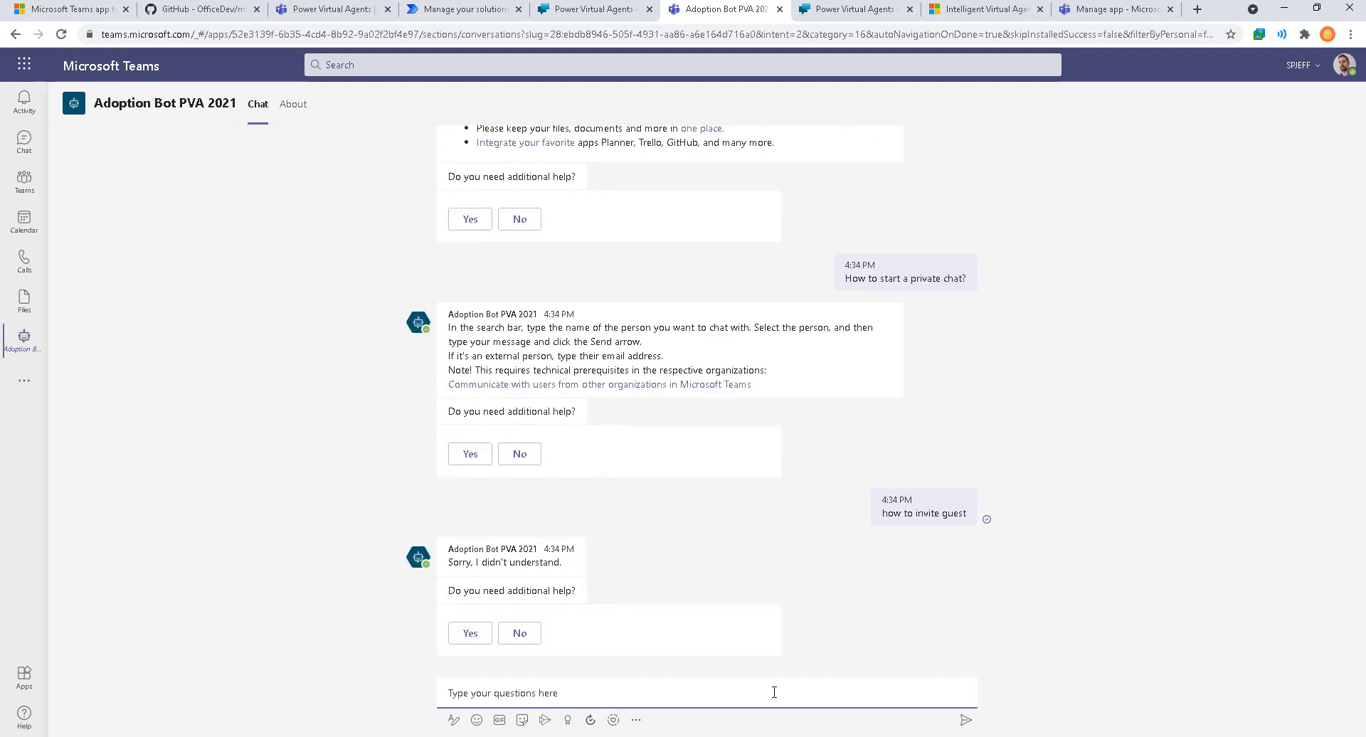
Step: Ask the bot "how to add gust", and resend the question with corrected spelling as "how to add guest"
{"action": "type", "text": "how"}
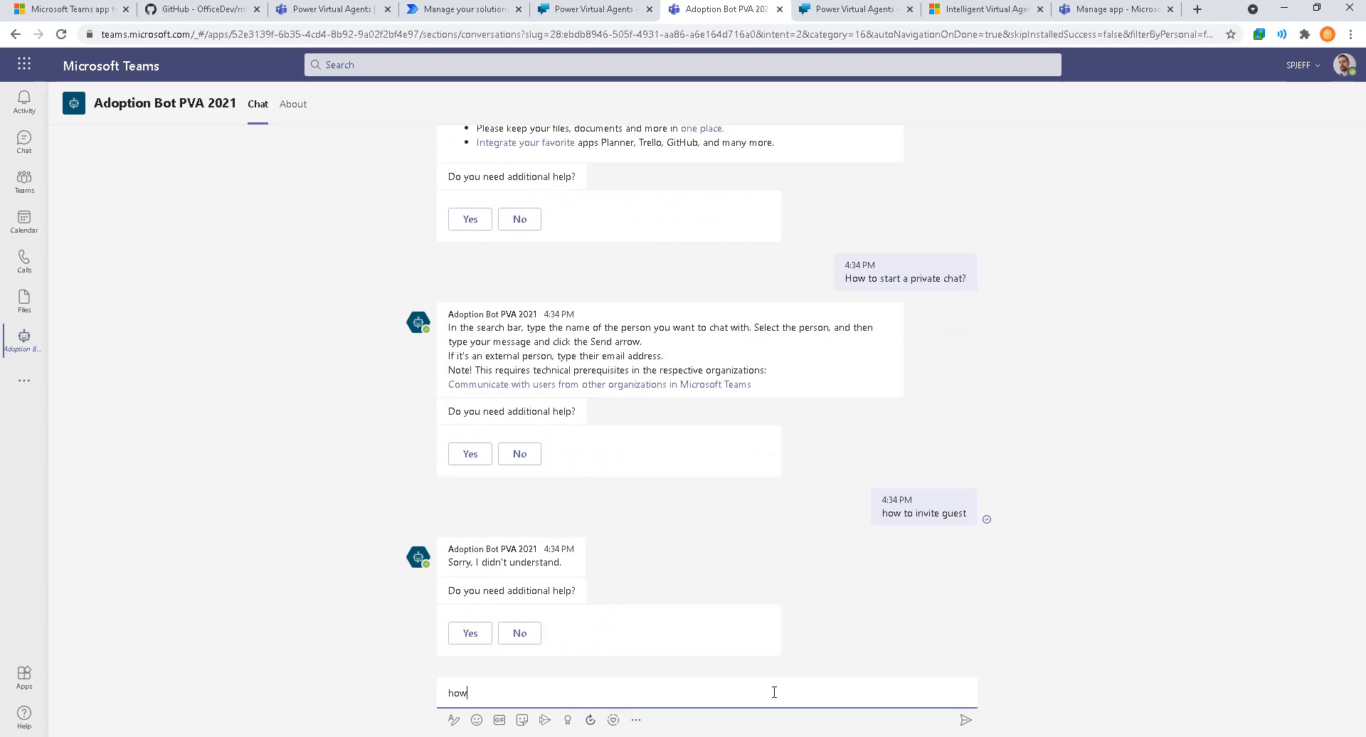
{"action": "type", "text": " to add gust"}
{"action": "key", "text": "Return"}
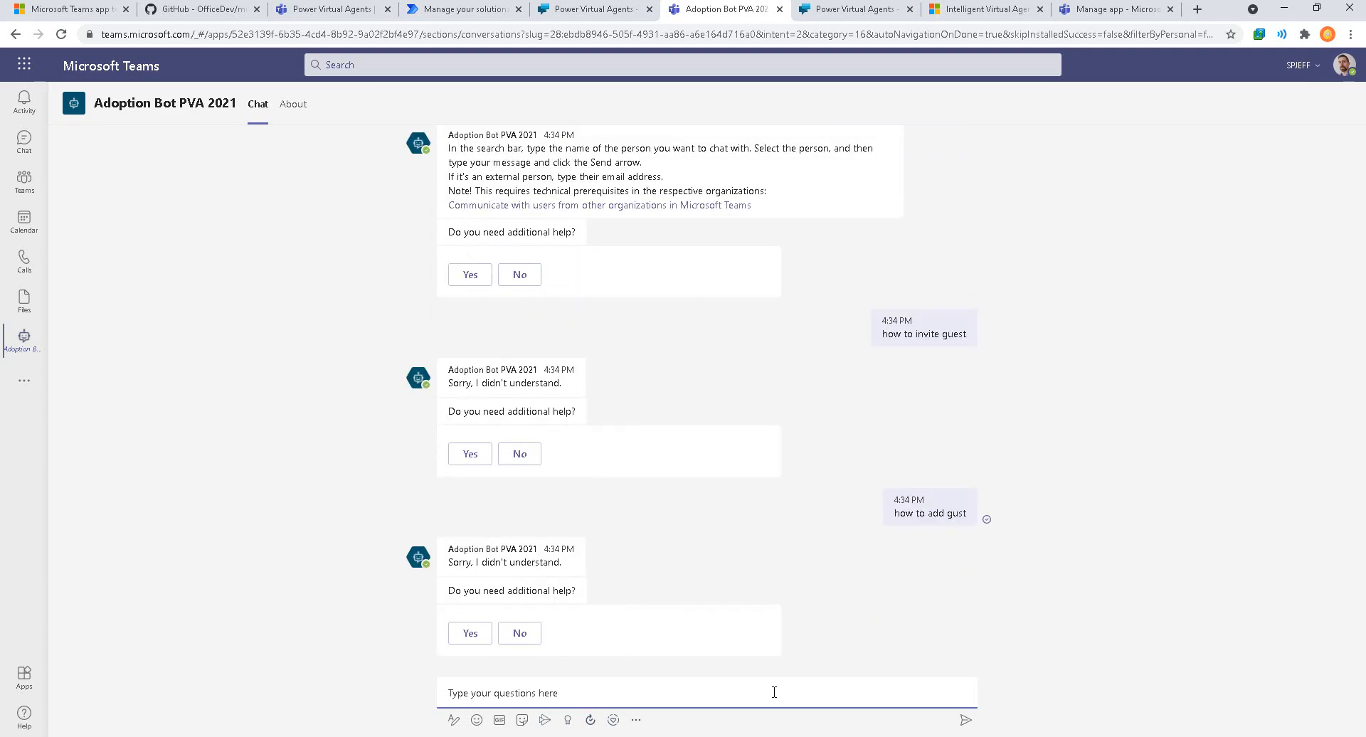
{"action": "type", "text": "how to add guest"}
{"action": "key", "text": "Return"}
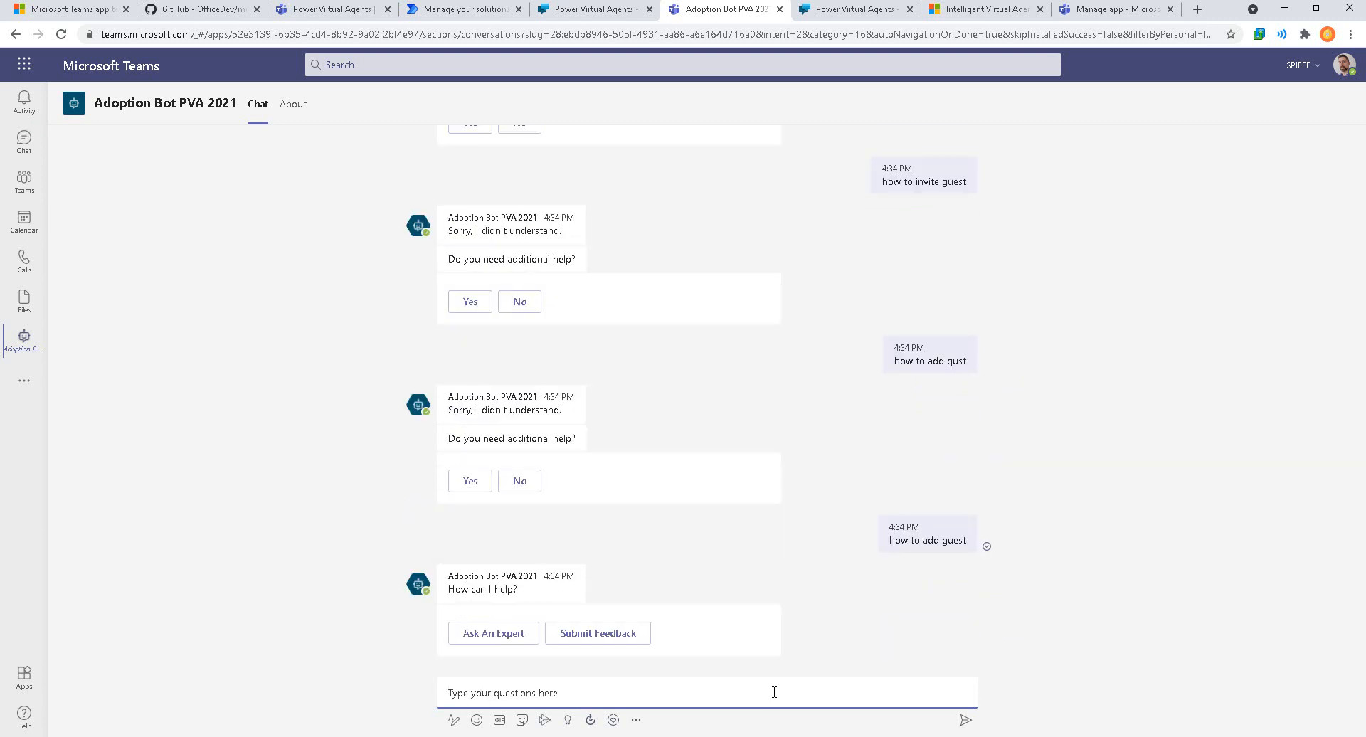
Step: Rephrase the question about guests and send "guests in teams" to the bot
{"action": "type", "text": "guests"}
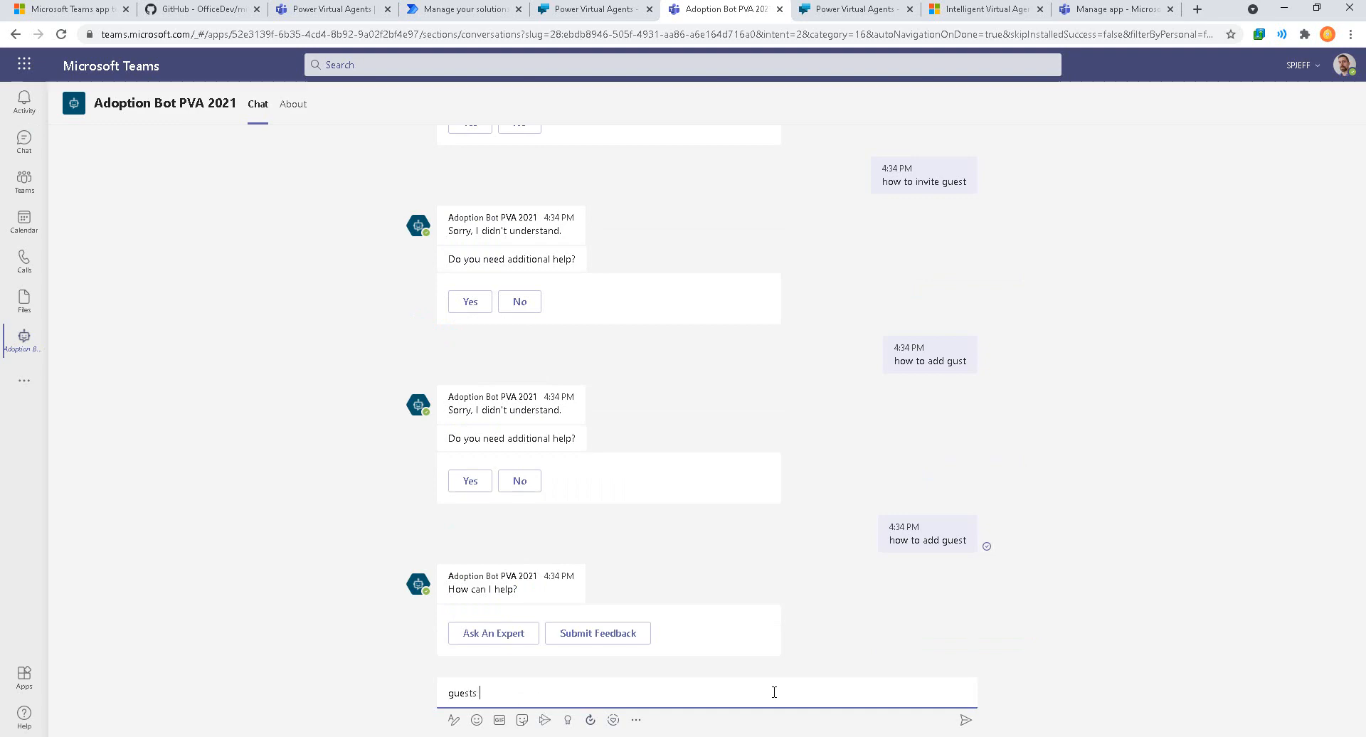
{"action": "type", "text": " in teams"}
{"action": "key", "text": "Return"}
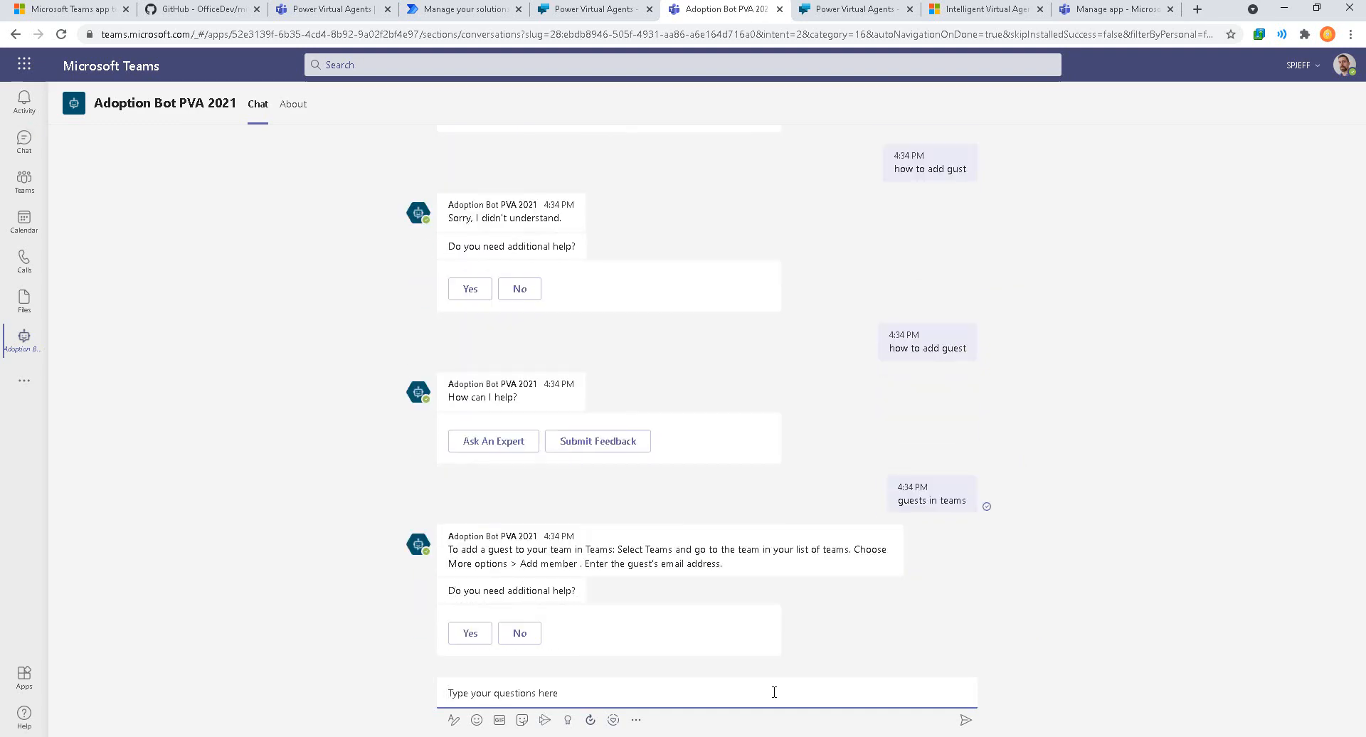
{"action": "key", "text": "ctrl+2"}
{"action": "mouse_move", "coordinate": [1010, 387]}
{"action": "left_mouse_down"}
{"action": "mouse_move", "coordinate": [884, 186]}
{"action": "mouse_move", "coordinate": [871, 129]}
{"action": "left_mouse_up"}
{"action": "left_click_drag", "start_coordinate": [975, 177], "coordinate": [1023, 229]}
{"action": "left_click_drag", "start_coordinate": [970, 334], "coordinate": [1051, 422]}
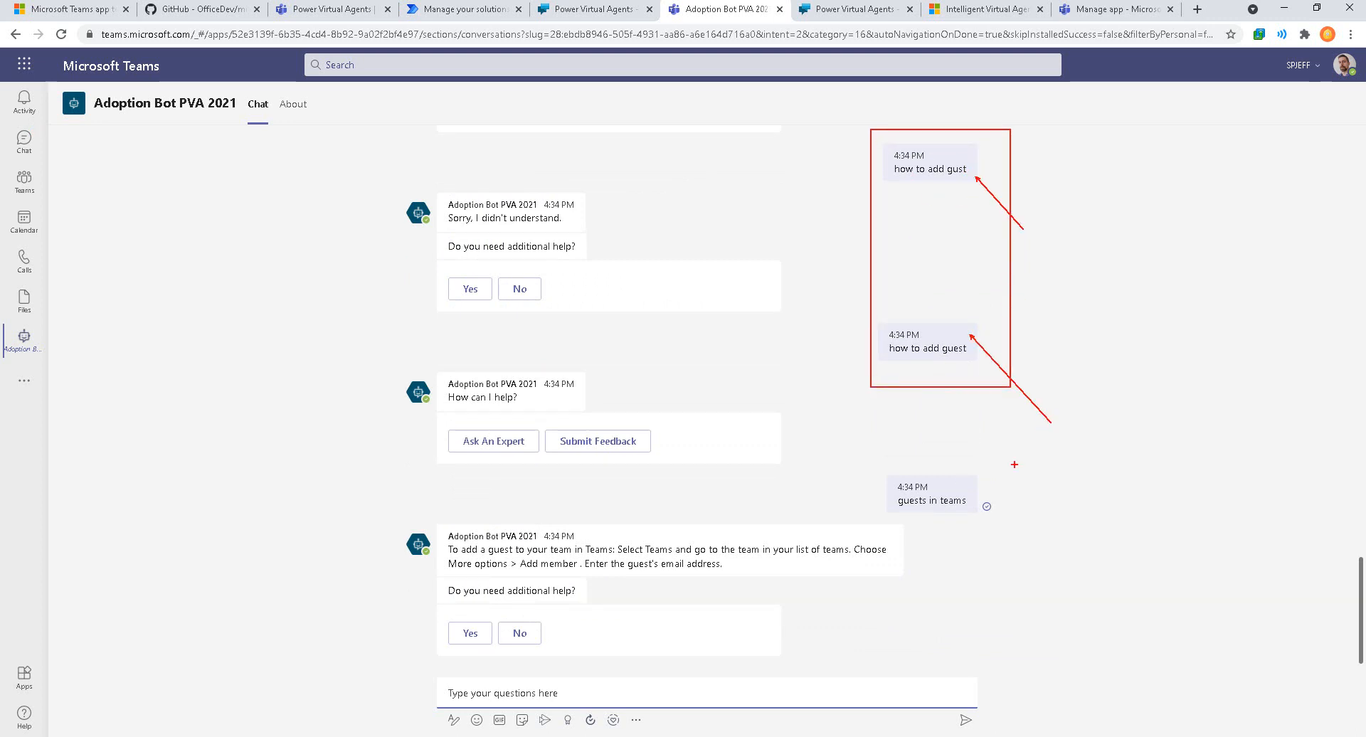
{"action": "left_click_drag", "start_coordinate": [994, 488], "coordinate": [1074, 586]}
{"action": "mouse_move", "coordinate": [432, 524]}
{"action": "left_mouse_down"}
{"action": "mouse_move", "coordinate": [883, 604]}
{"action": "mouse_move", "coordinate": [917, 582]}
{"action": "left_mouse_up"}
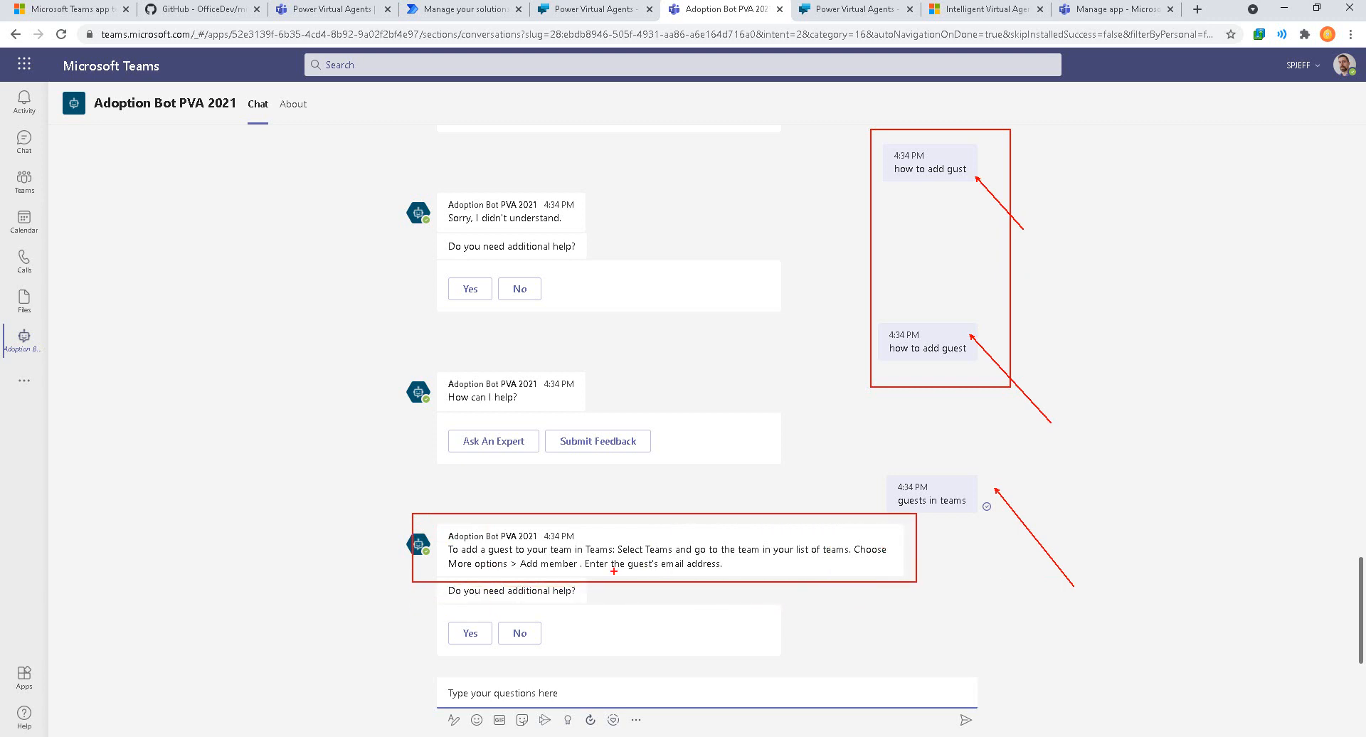
{"action": "mouse_move", "coordinate": [659, 574]}
{"action": "left_mouse_down"}
{"action": "mouse_move", "coordinate": [688, 545]}
{"action": "mouse_move", "coordinate": [680, 588]}
{"action": "left_mouse_up"}
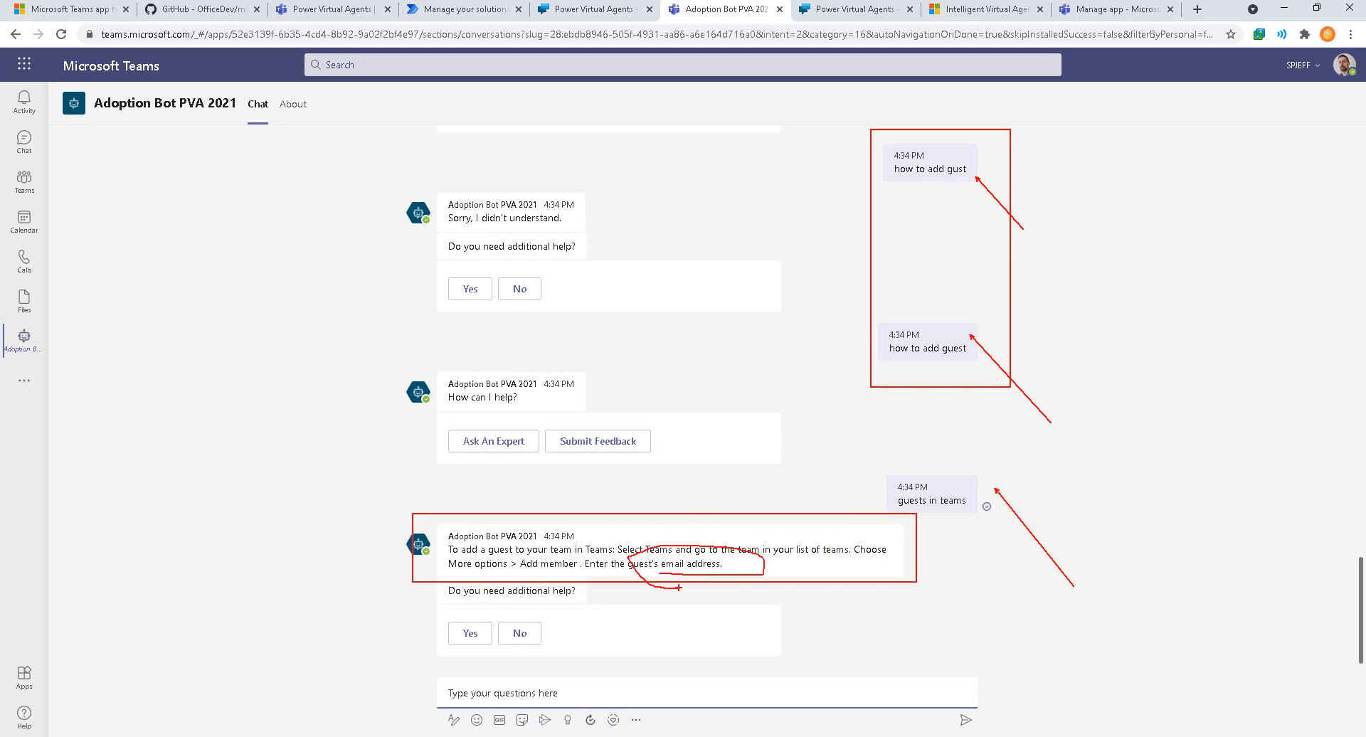
{"action": "key", "text": "Escape"}
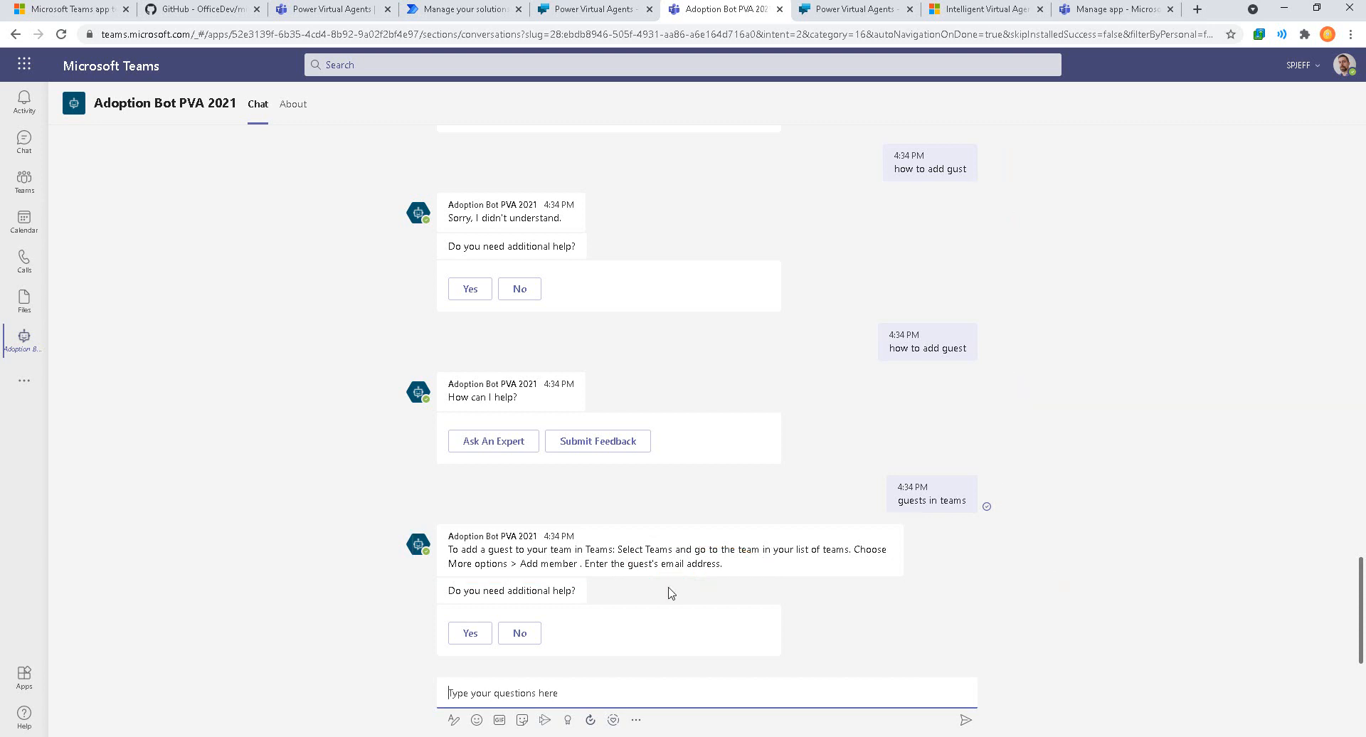
{"action": "mouse_move", "coordinate": [836, 542]}
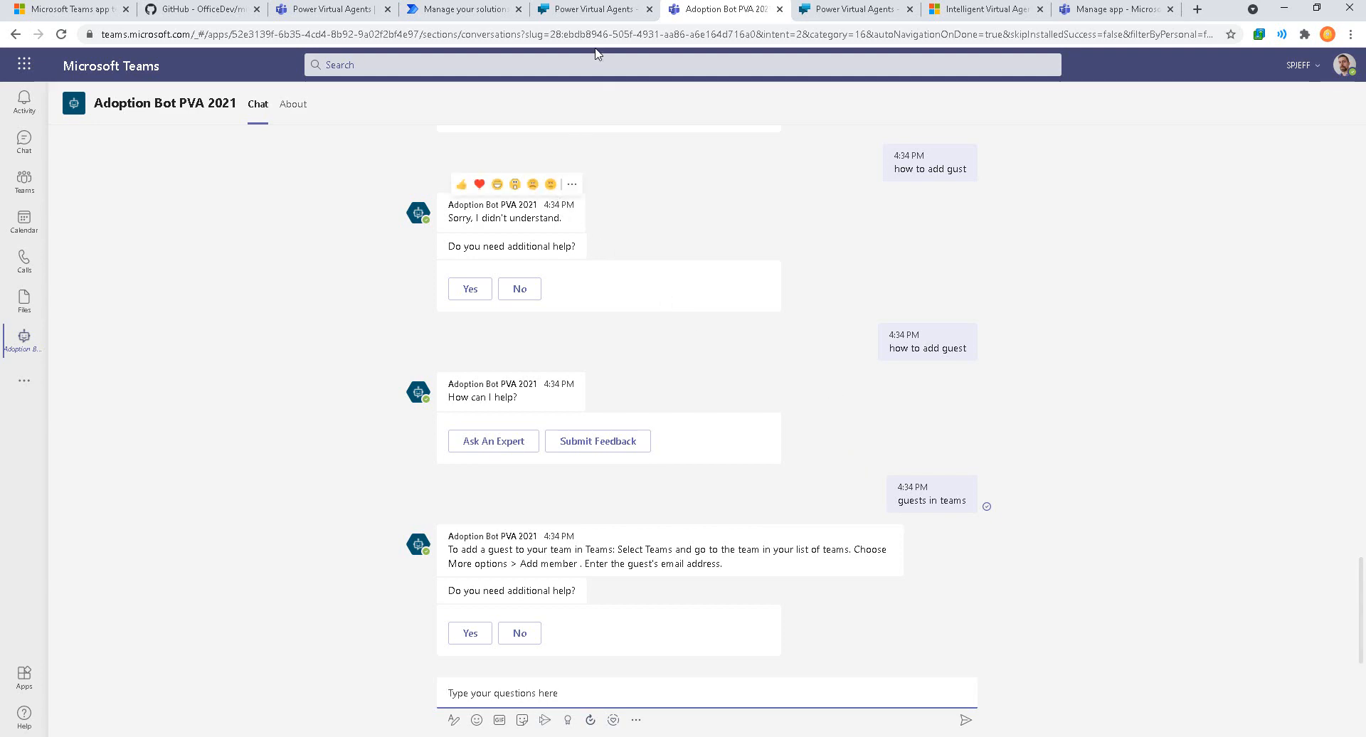
Step: Switch back to Power Virtual Agents, close the admin approval pane, and look through the bot's existing topics and their trigger phrases
{"action": "left_click", "coordinate": [583, 12]}
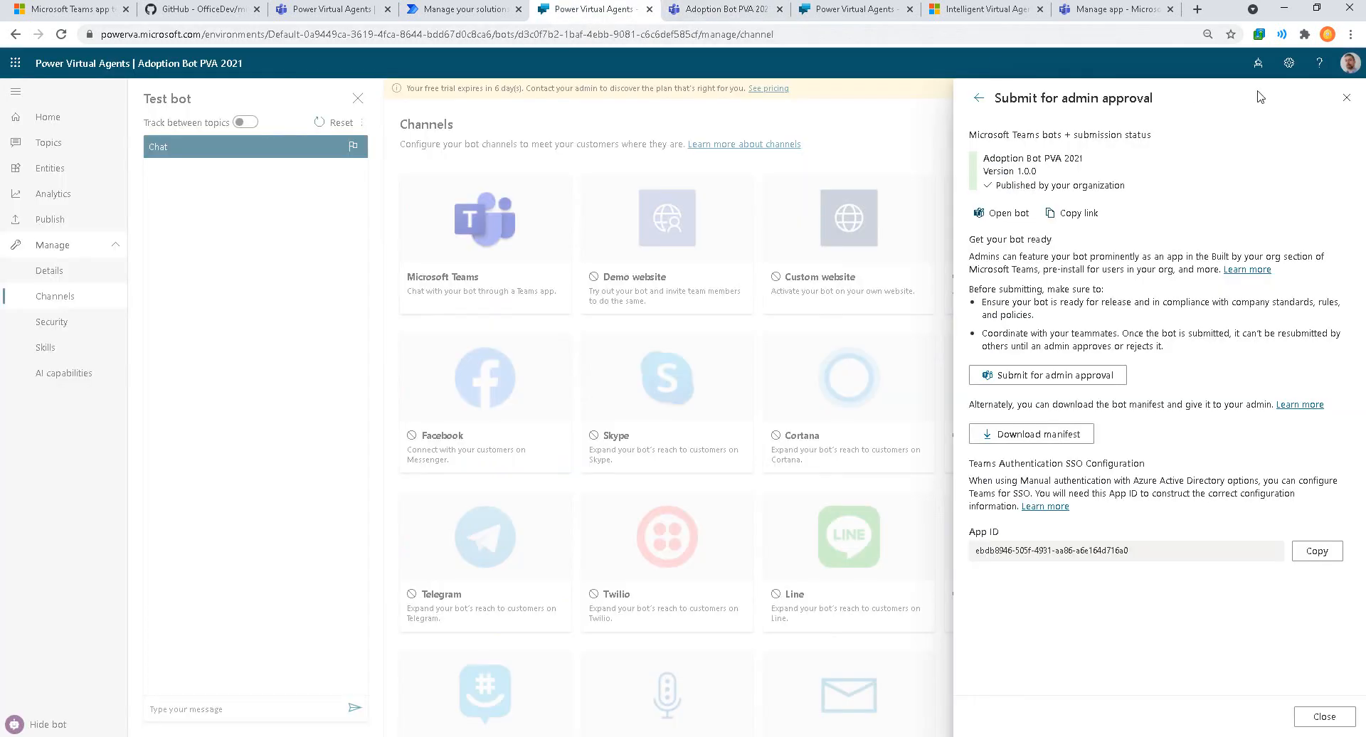
{"action": "left_click", "coordinate": [1346, 98]}
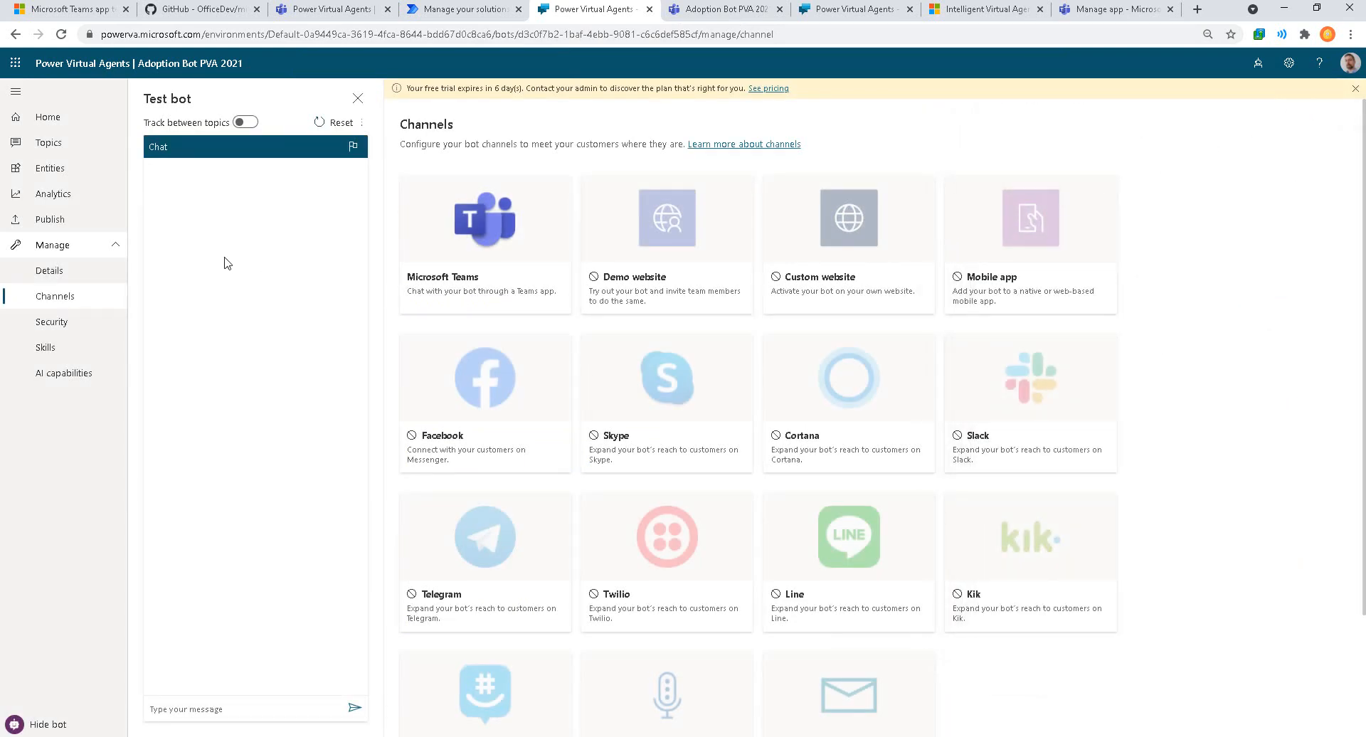
{"action": "left_click", "coordinate": [58, 151]}
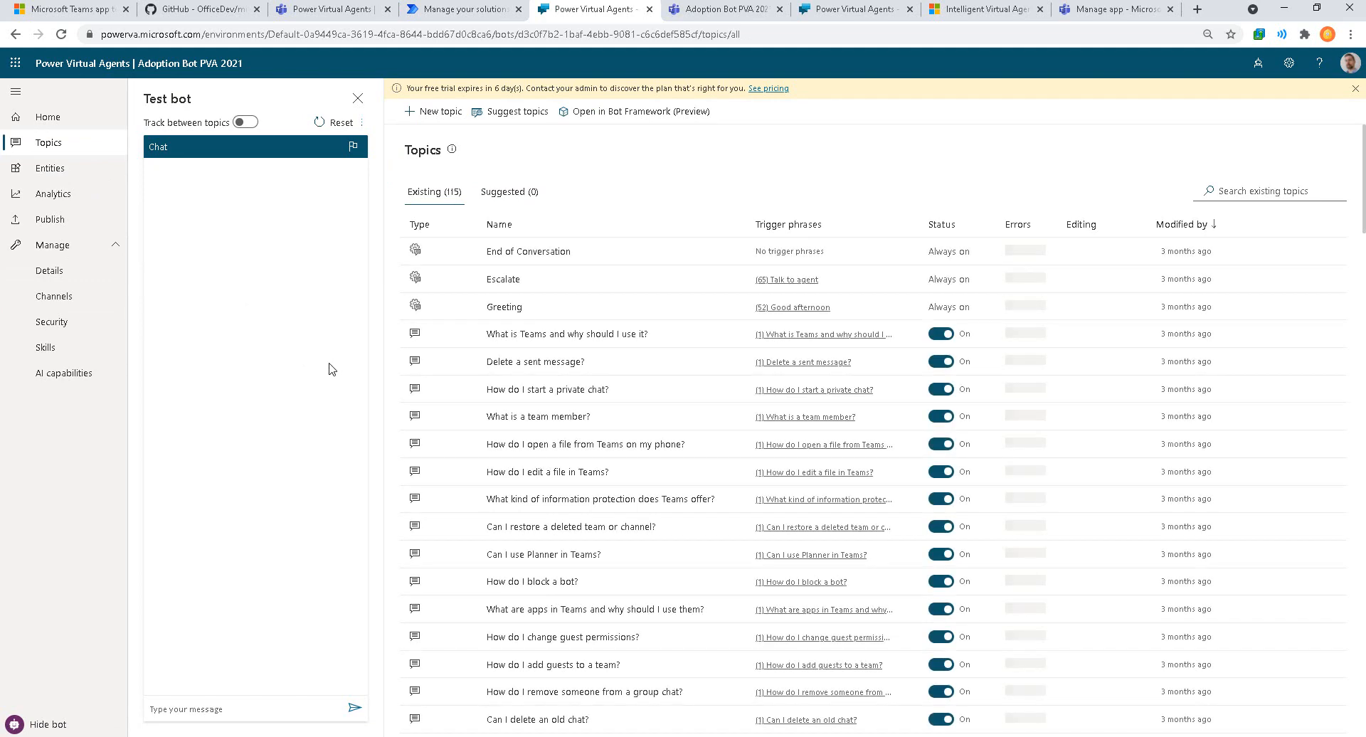
{"action": "scroll", "coordinate": [716, 403], "scroll_direction": "down", "scroll_amount": 9}
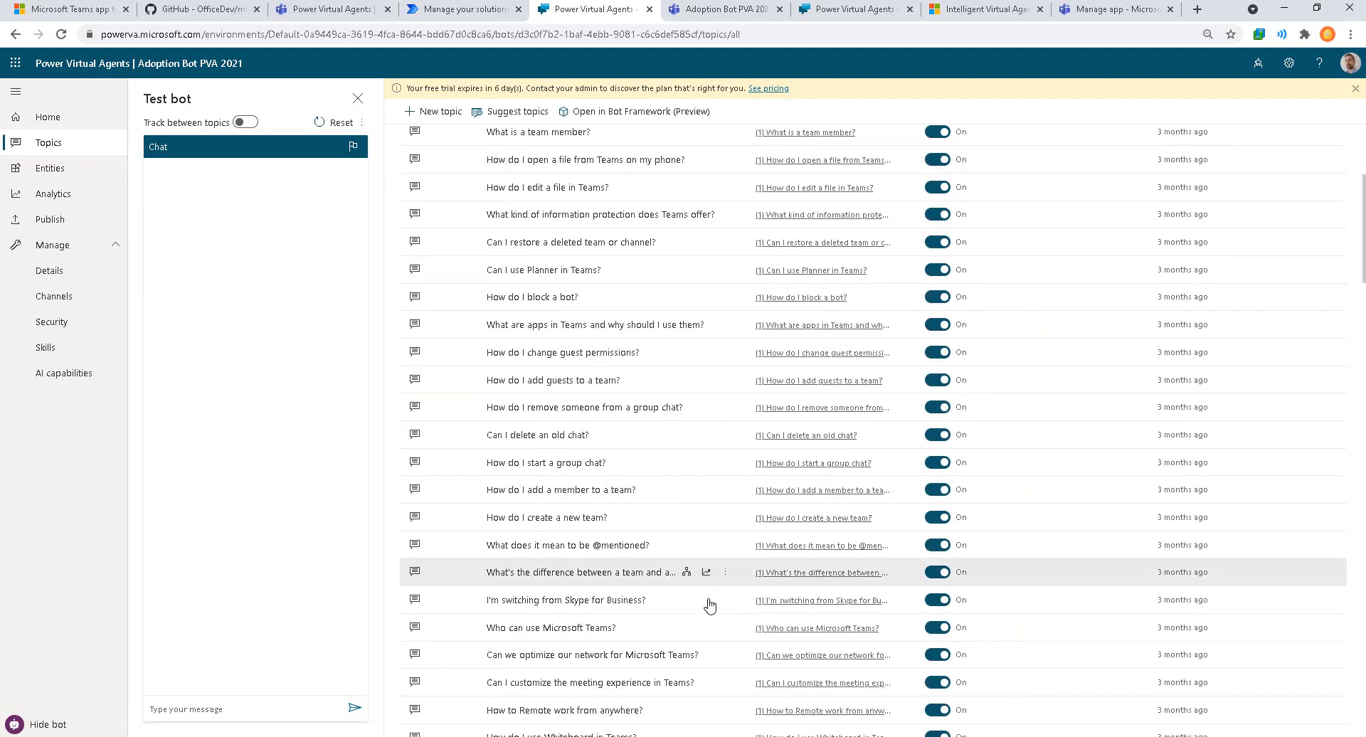
{"action": "scroll", "coordinate": [716, 600], "scroll_direction": "down", "scroll_amount": 5}
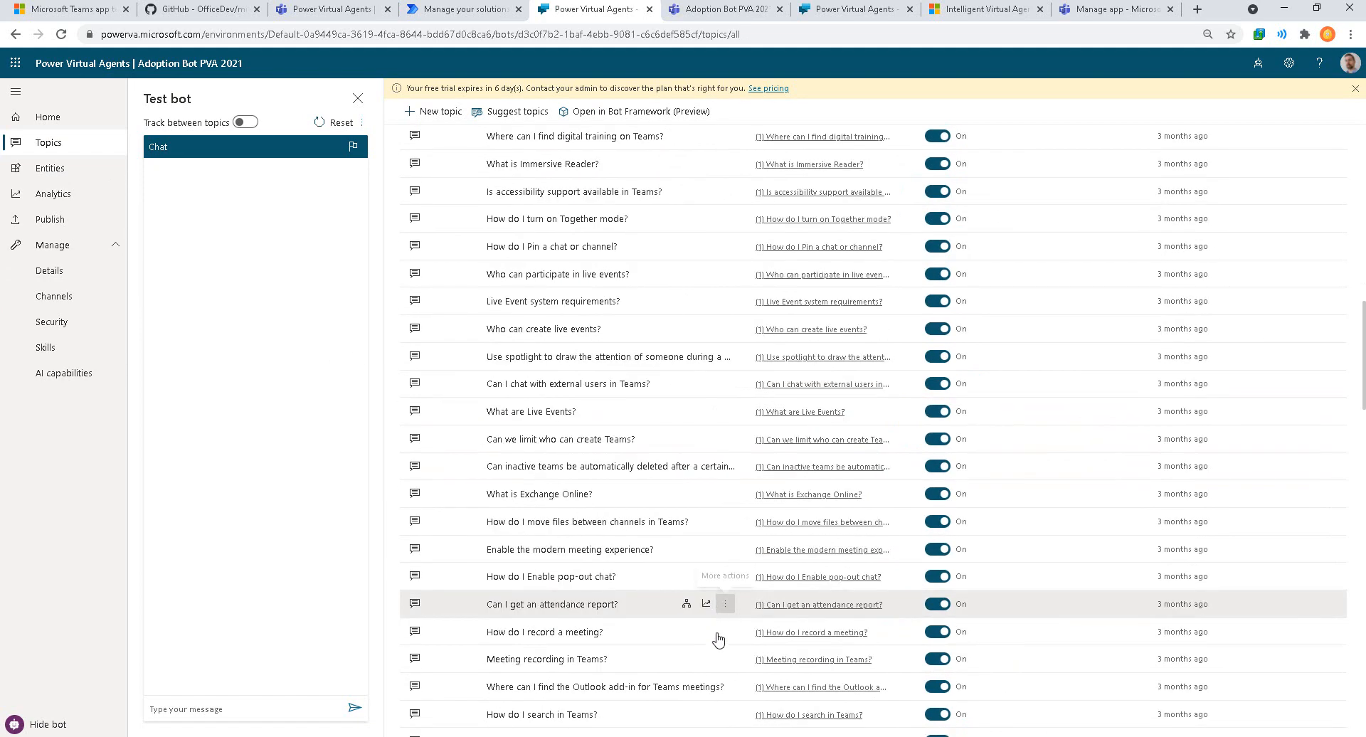
{"action": "scroll", "coordinate": [649, 635], "scroll_direction": "down", "scroll_amount": 5}
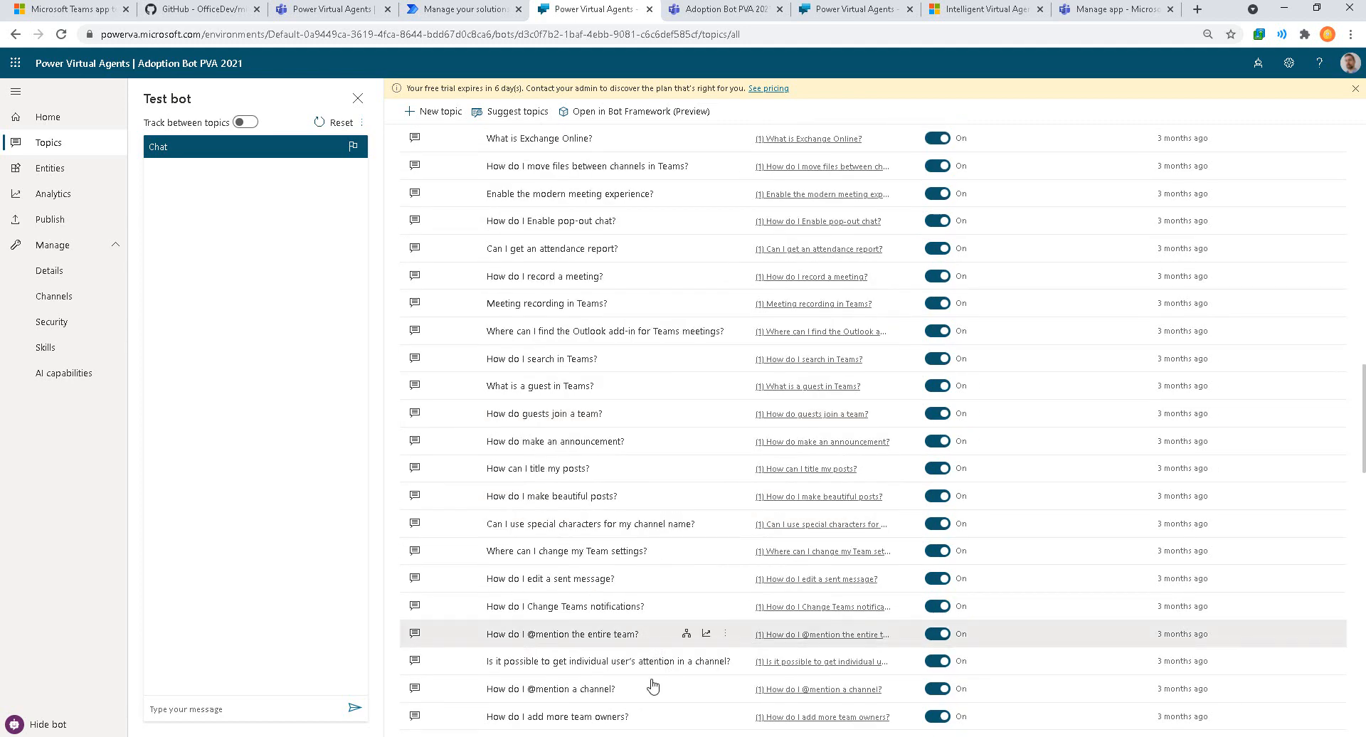
Step: Look further through the existing topics on Teams channels, meetings and files, and open a blank new topic
{"action": "scroll", "coordinate": [623, 699], "scroll_direction": "down", "scroll_amount": 5}
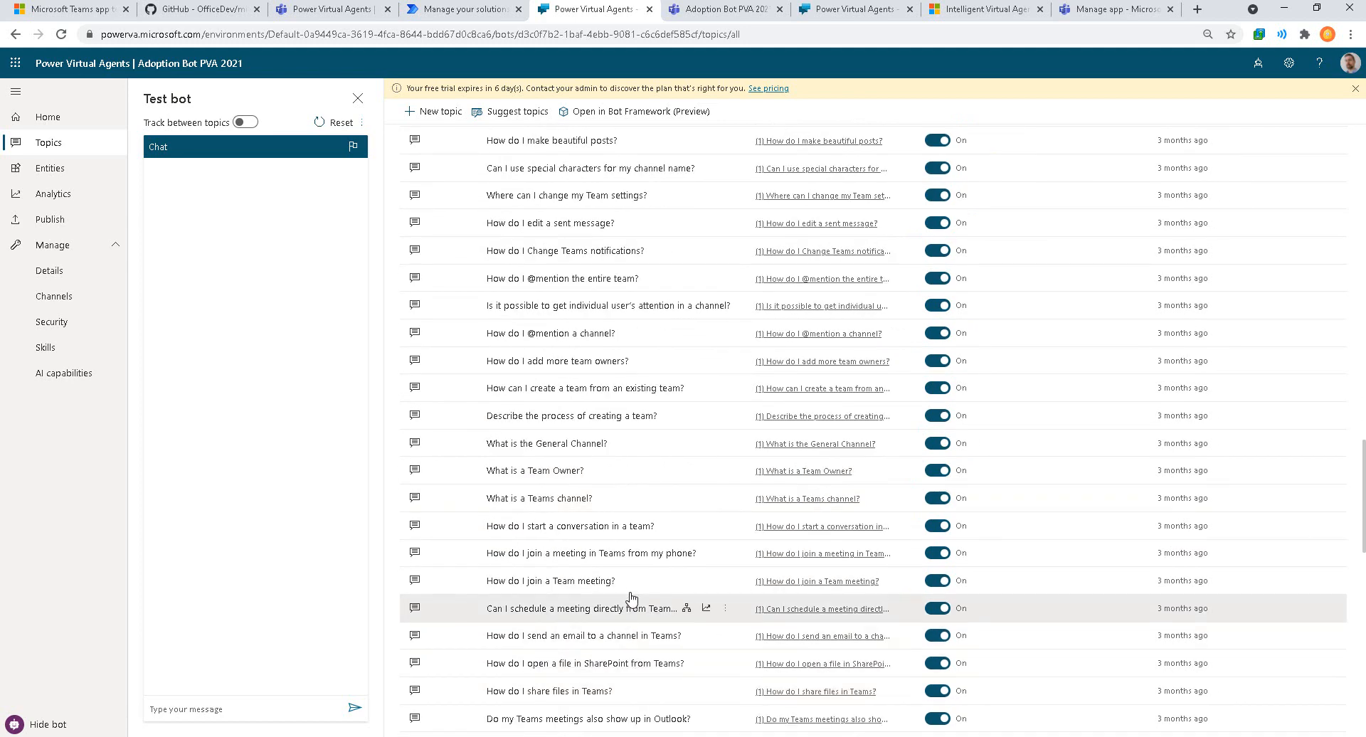
{"action": "scroll", "coordinate": [620, 636], "scroll_direction": "down", "scroll_amount": 7}
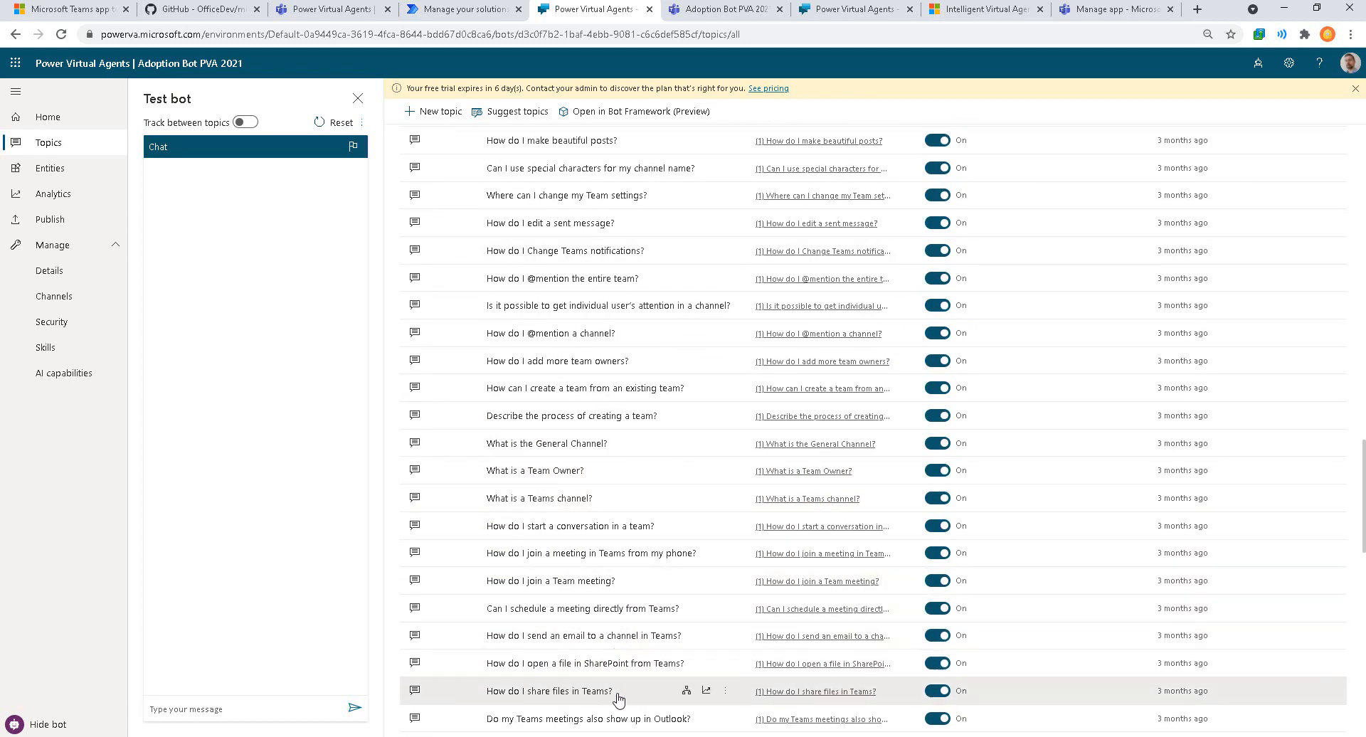
{"action": "scroll", "coordinate": [624, 666], "scroll_direction": "down", "scroll_amount": 7}
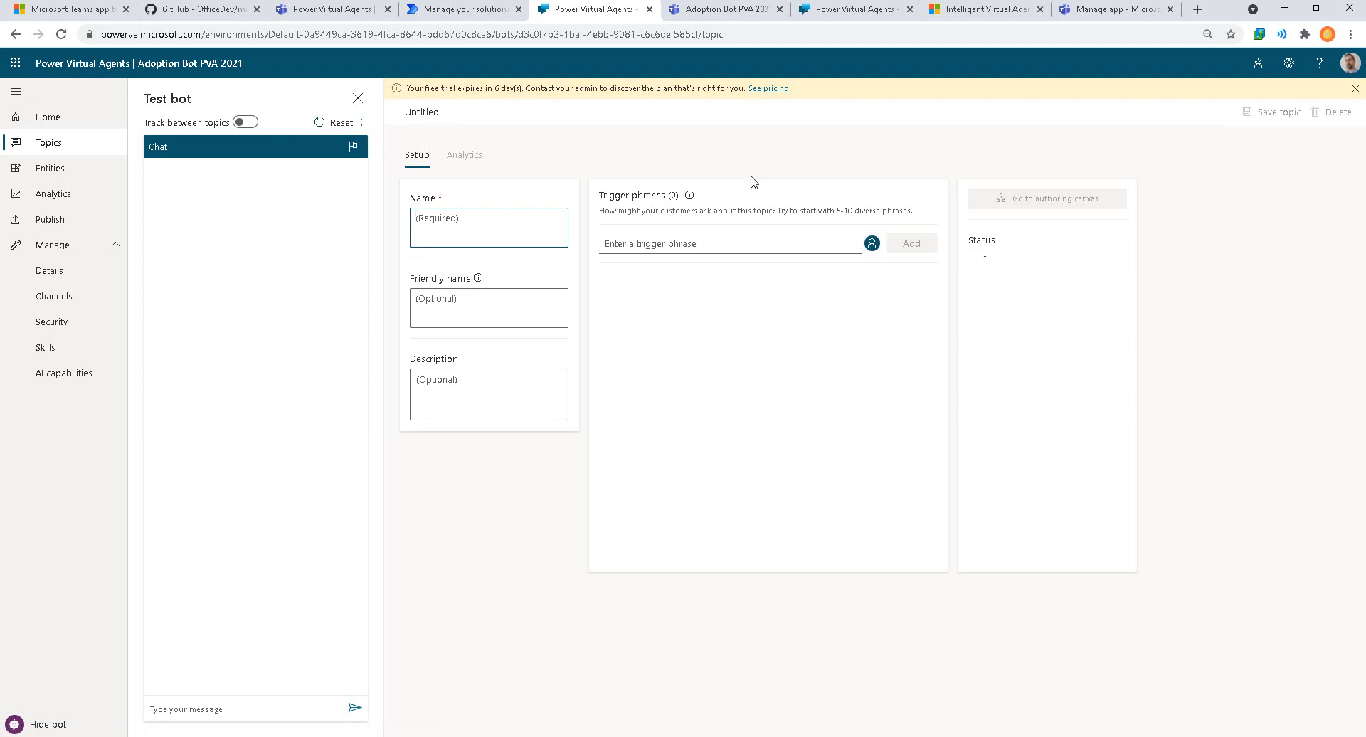
Step: Dismiss the trial expiry notice and the test bot pane, and leave the untitled topic for the topics list
{"action": "left_click", "coordinate": [1356, 88]}
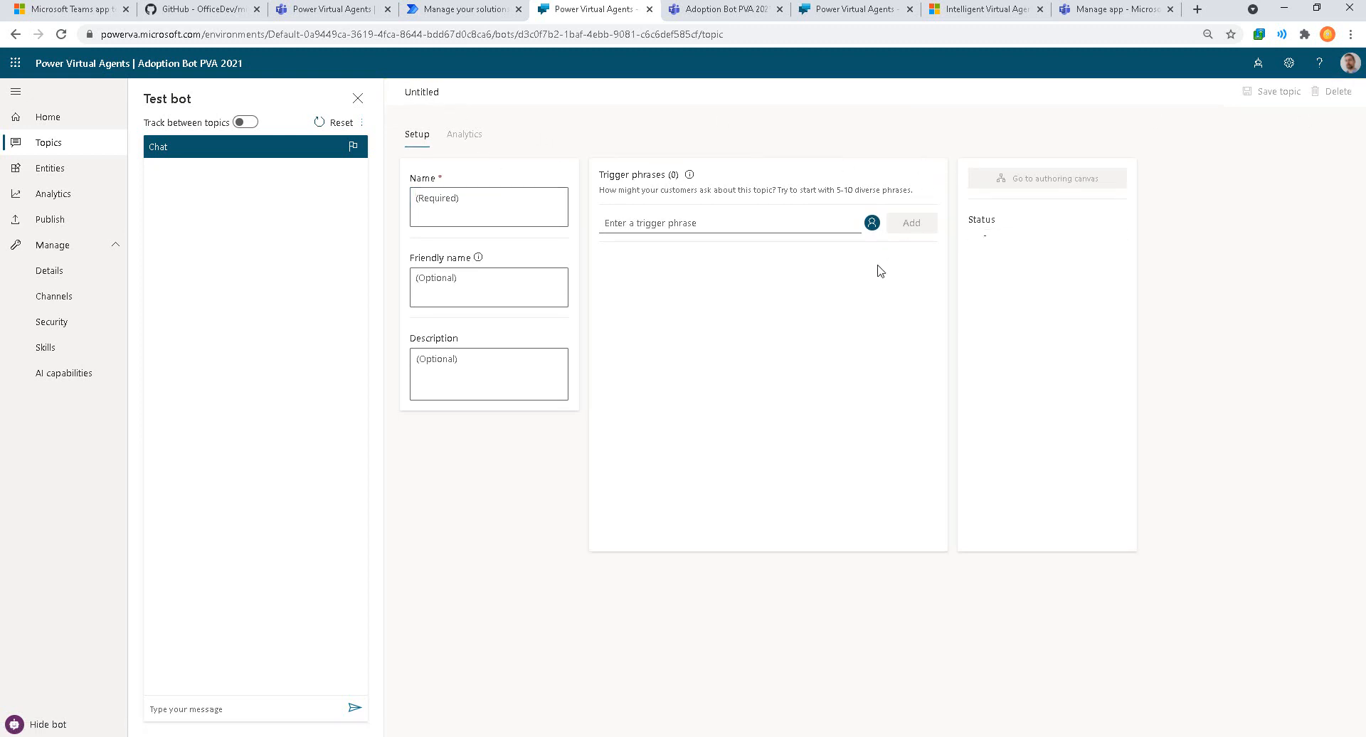
{"action": "left_click", "coordinate": [358, 99]}
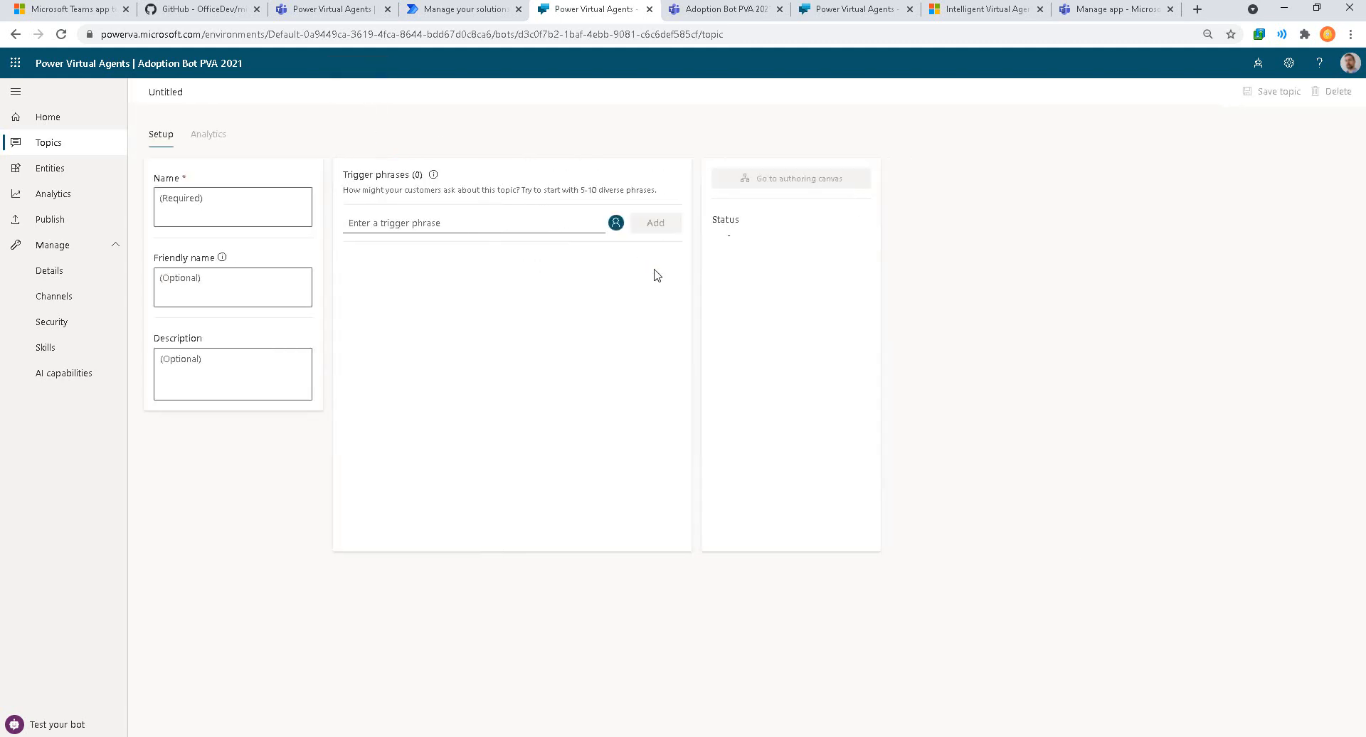
{"action": "left_click", "coordinate": [50, 144]}
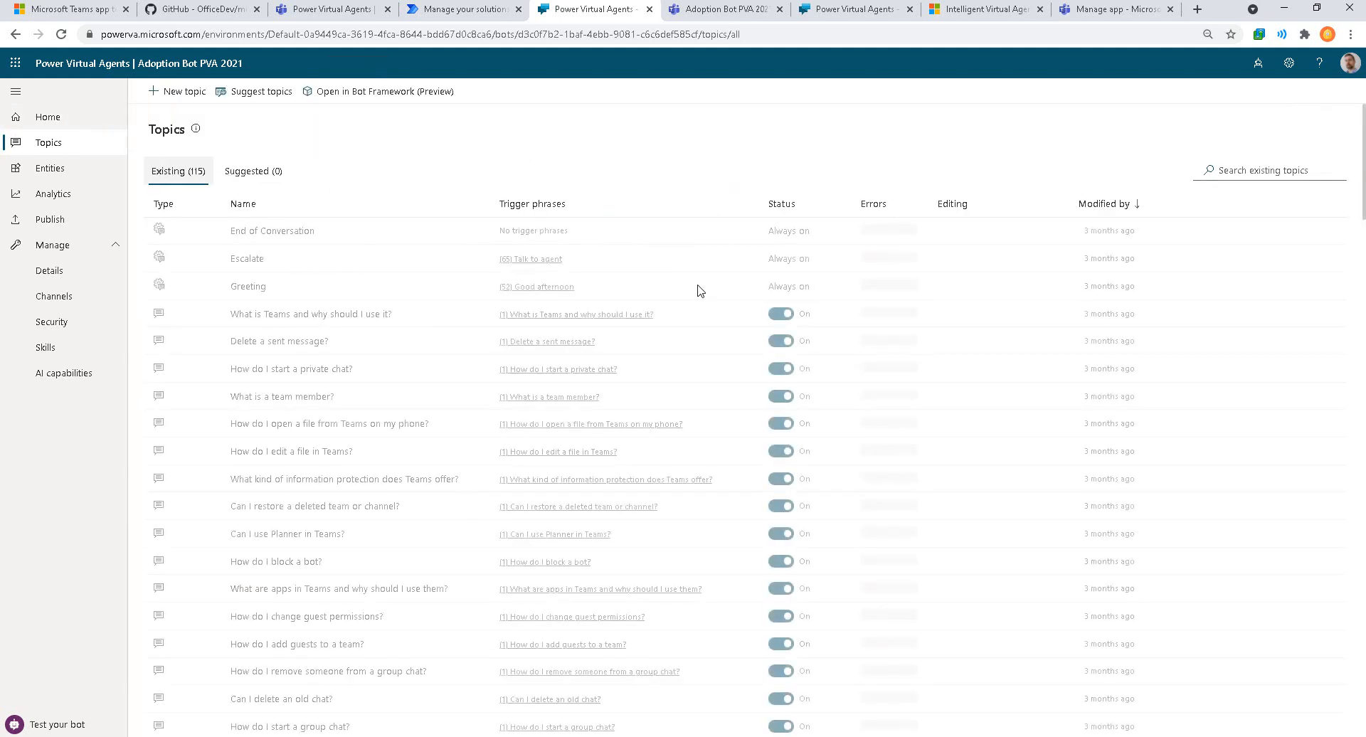